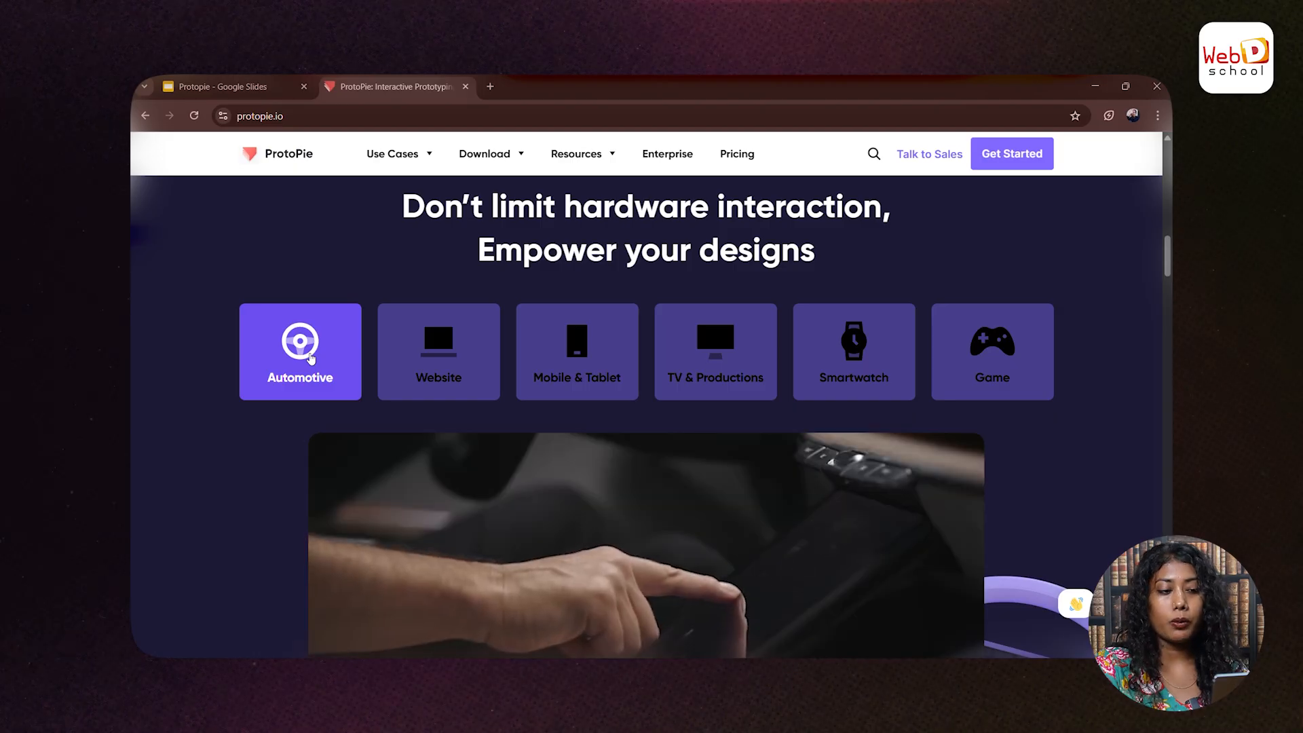
# - Sign up for a free ProtoPie account by entering the e-mail address
pyautogui.scroll(-1, 310, 358)
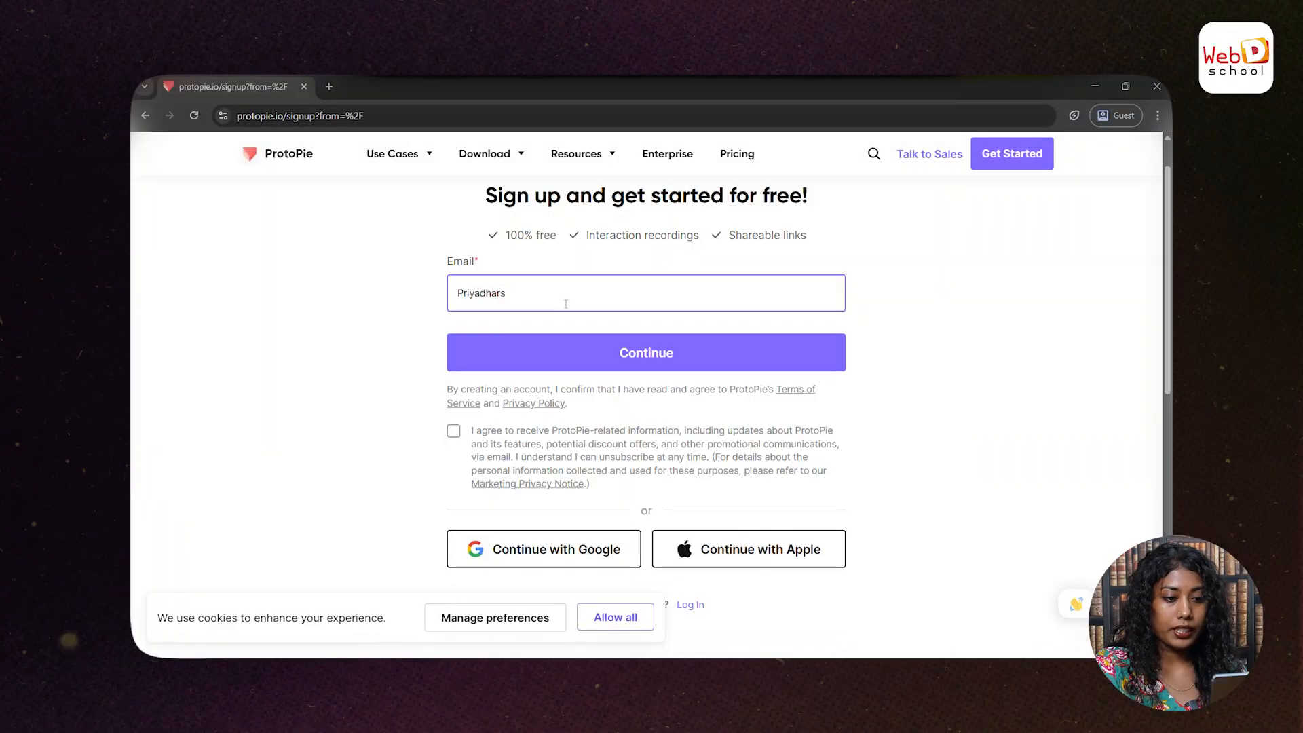
pyautogui.write('.w')
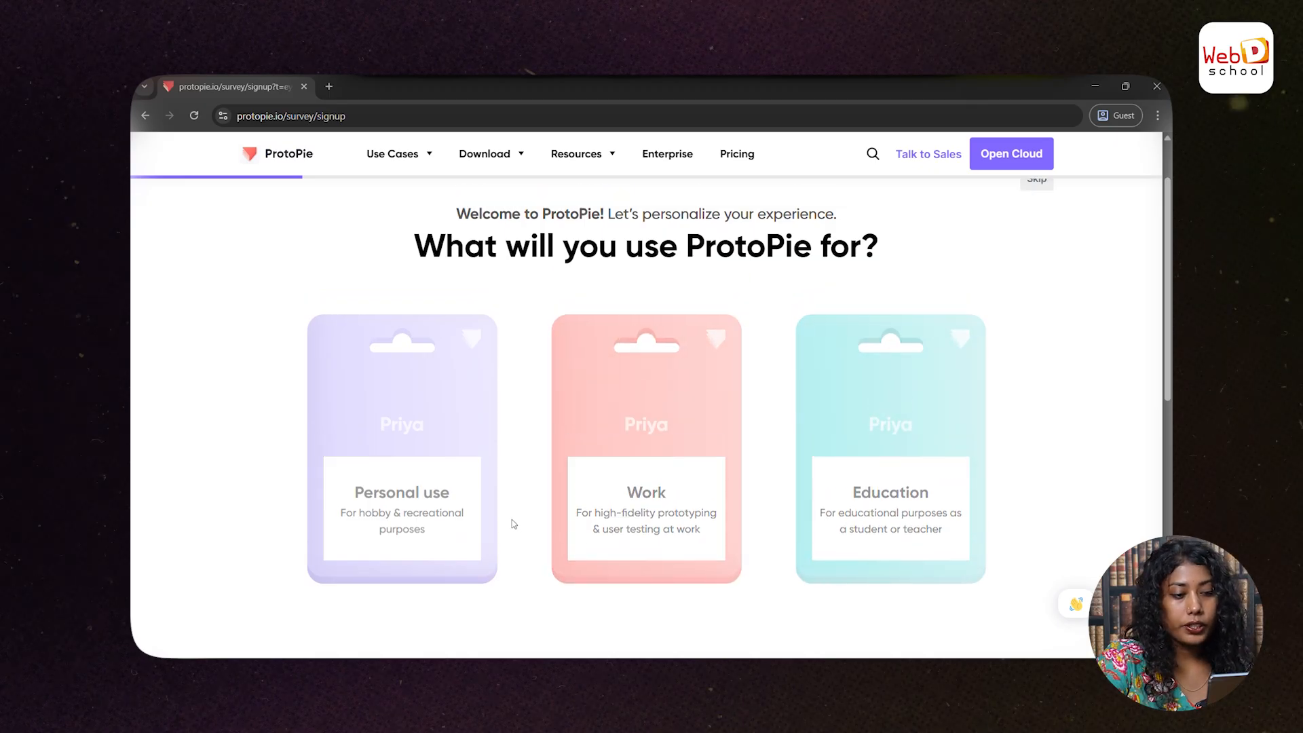
# - Answer the welcome survey with Personal use and Mobile apps, and proceed to the download page
pyautogui.click(411, 536)
pyautogui.click(546, 434)
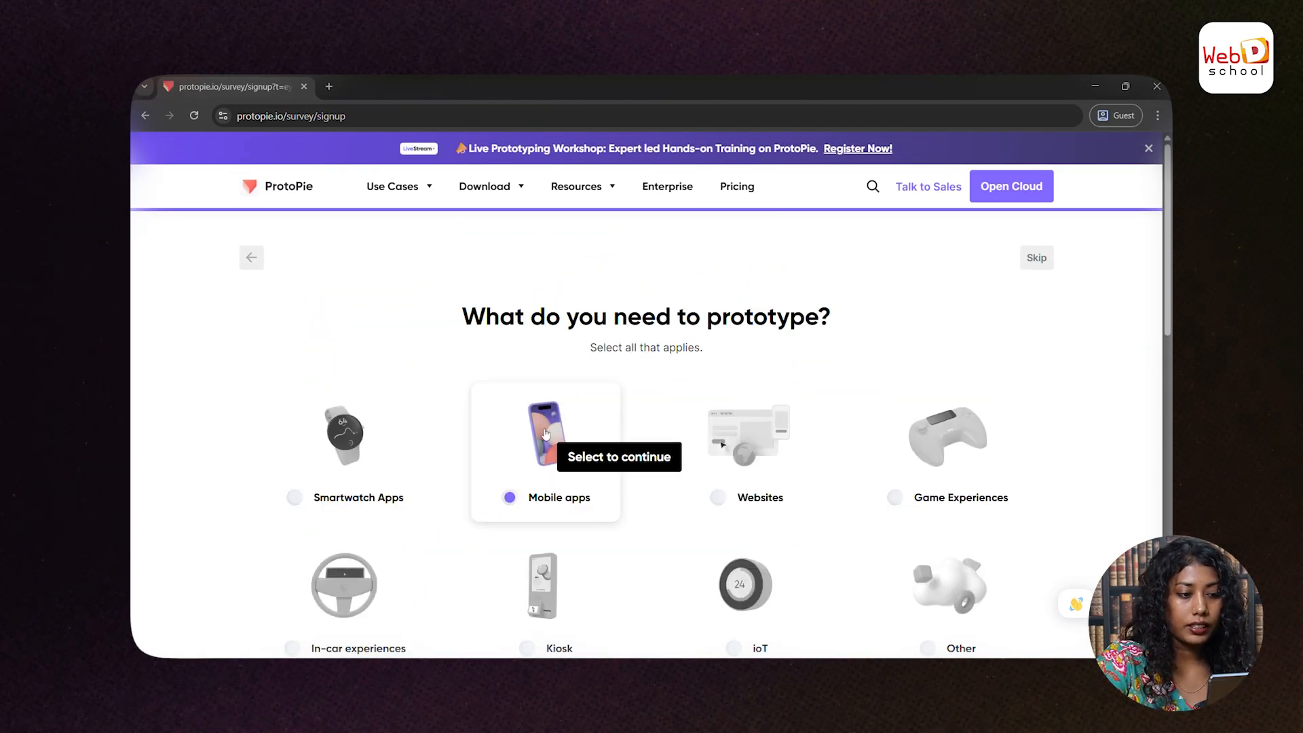
pyautogui.scroll(-2, 563, 462)
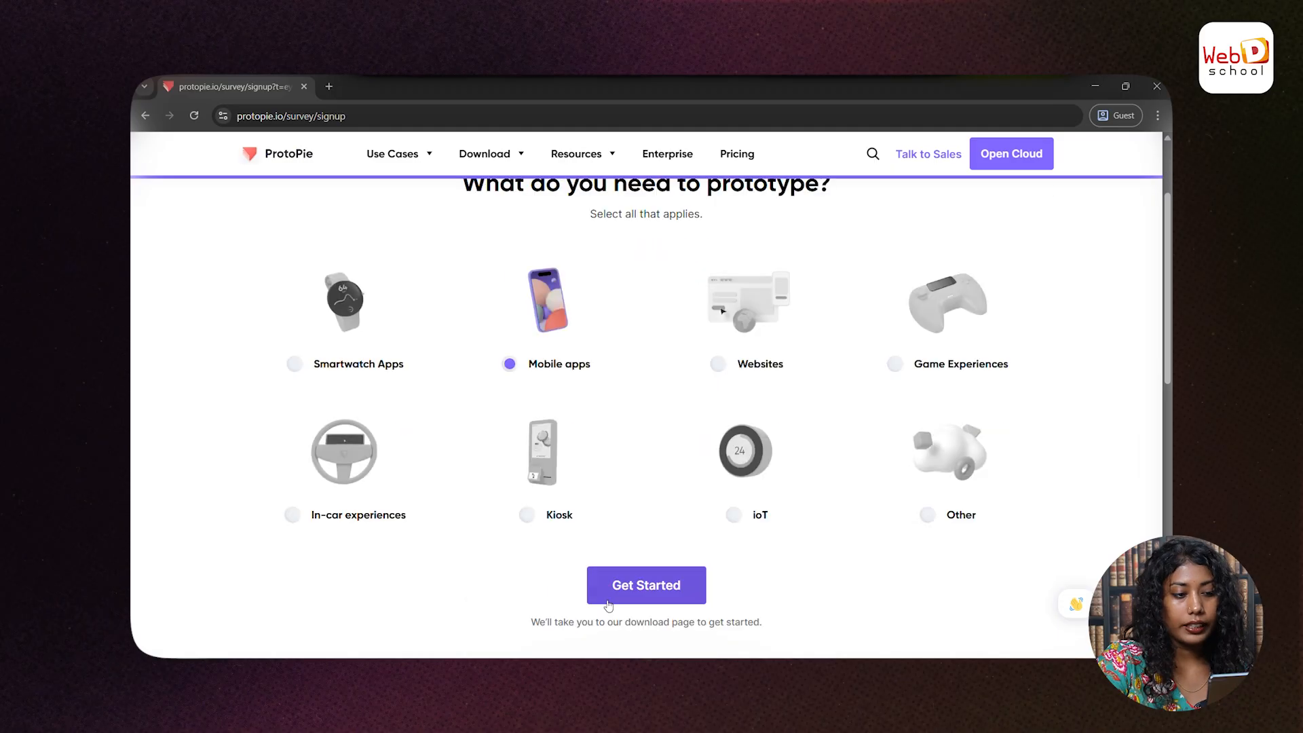
pyautogui.click(635, 588)
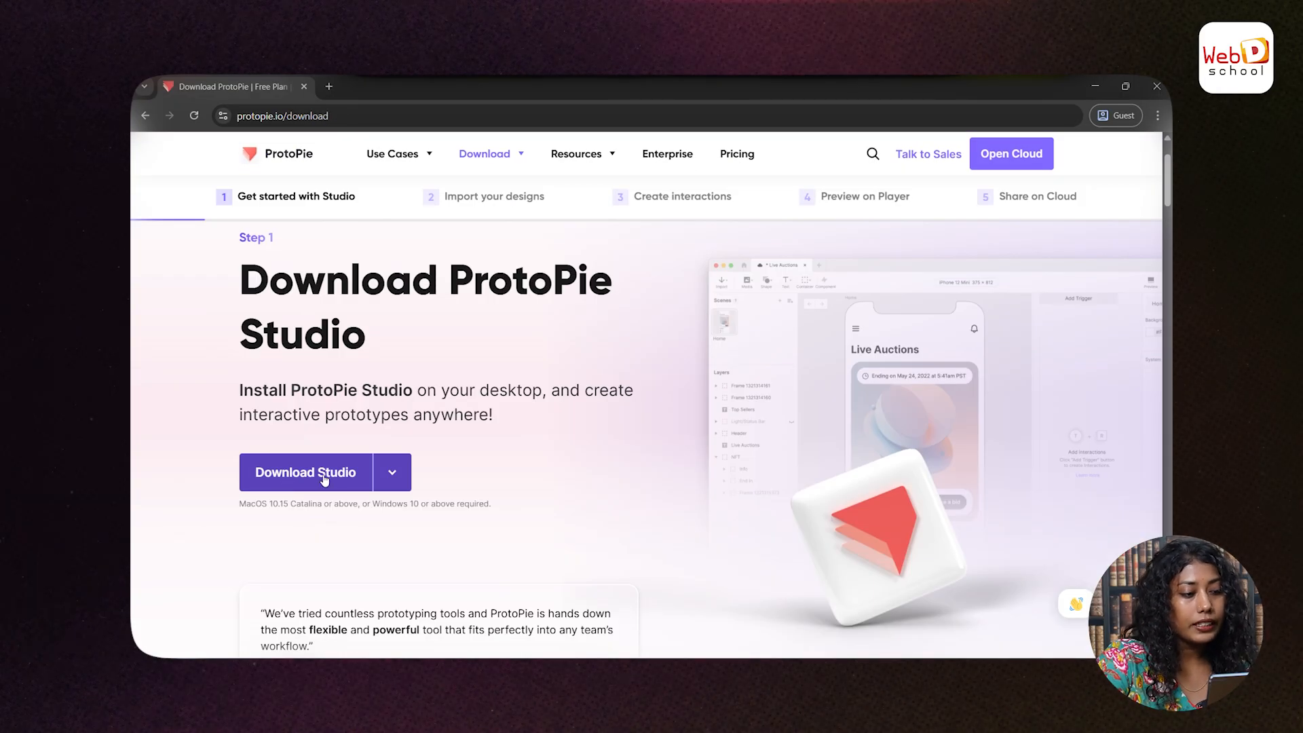
# - Download ProtoPie Studio for Windows and save the installer as ProtoPie-9.5.0-x64-Setup (1) in Downloads
pyautogui.click(393, 478)
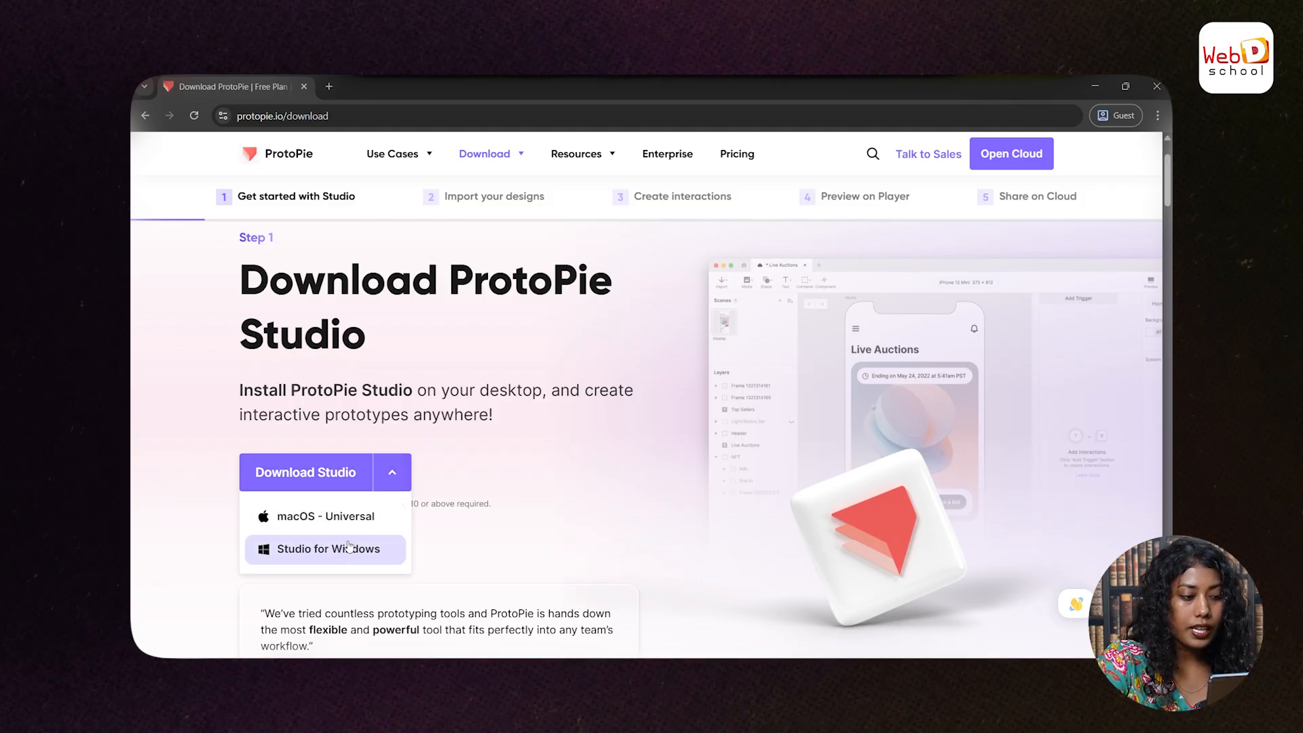
pyautogui.click(320, 553)
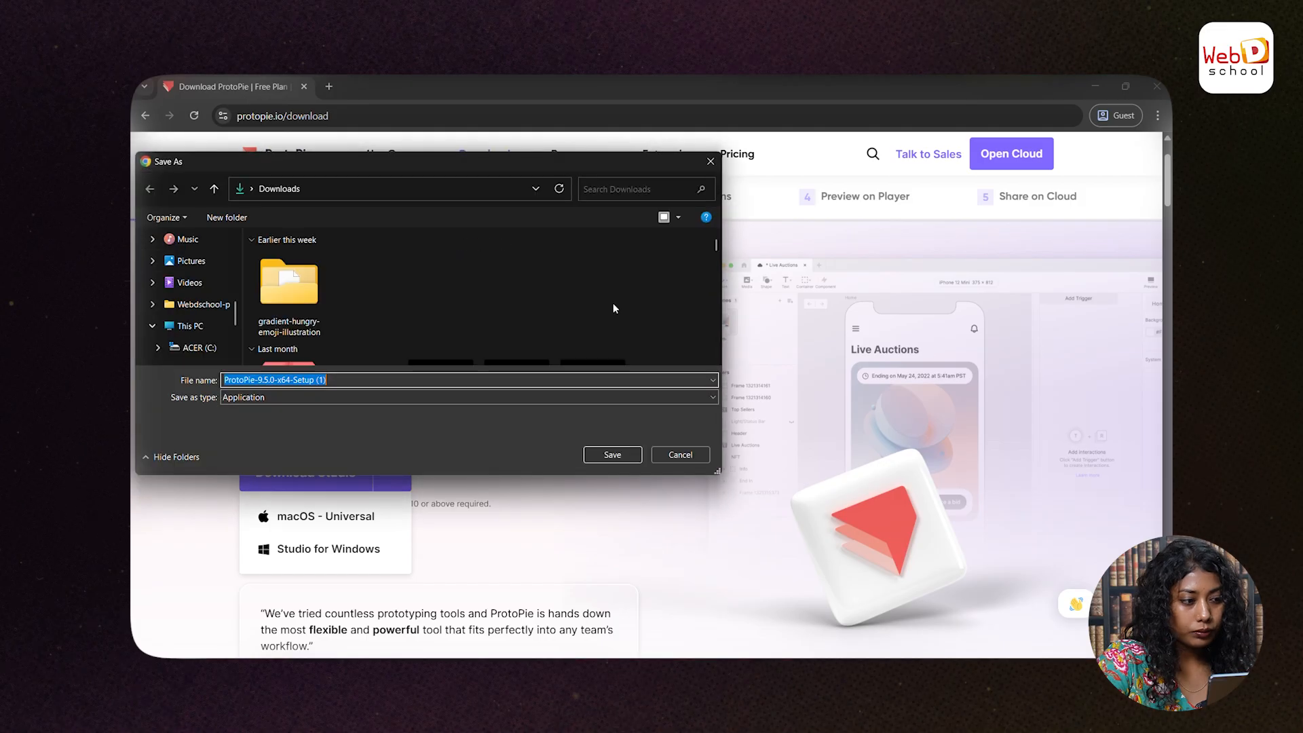
pyautogui.click(610, 454)
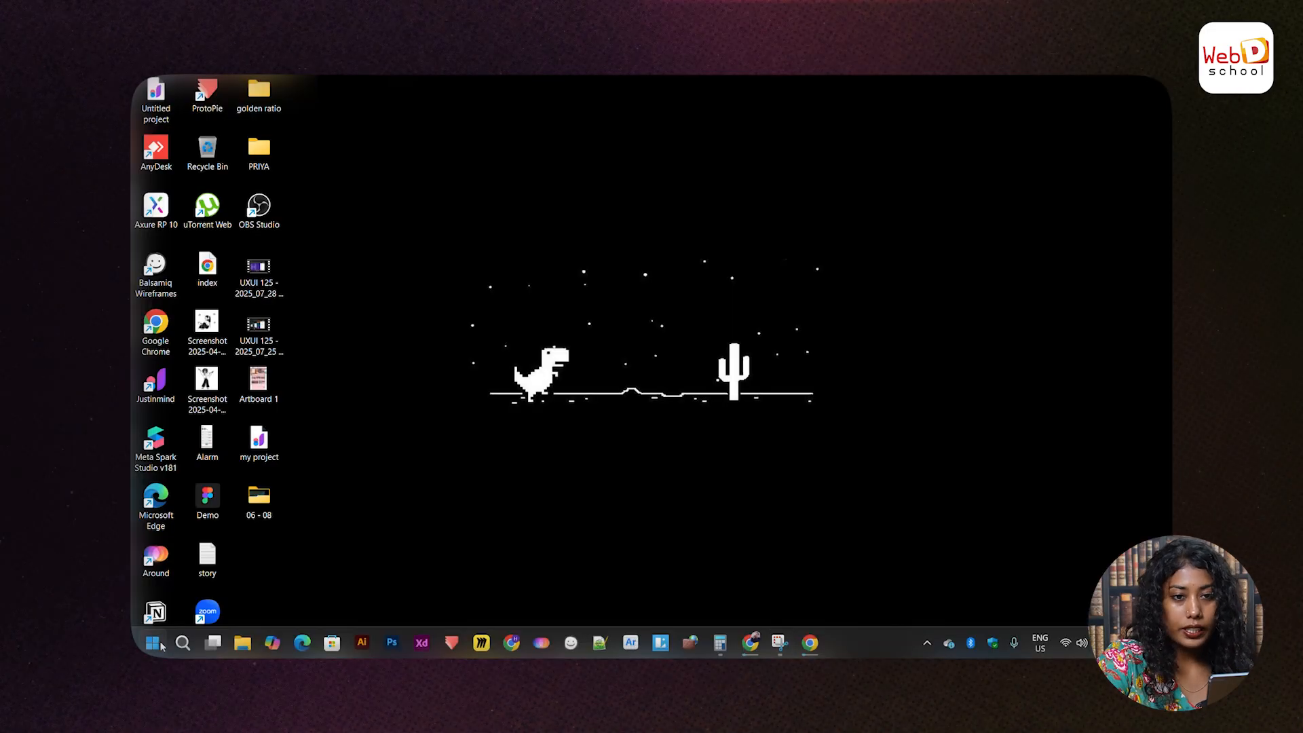
# - Switch to the ProtoPie desktop app and maximize its window
pyautogui.click(160, 644)
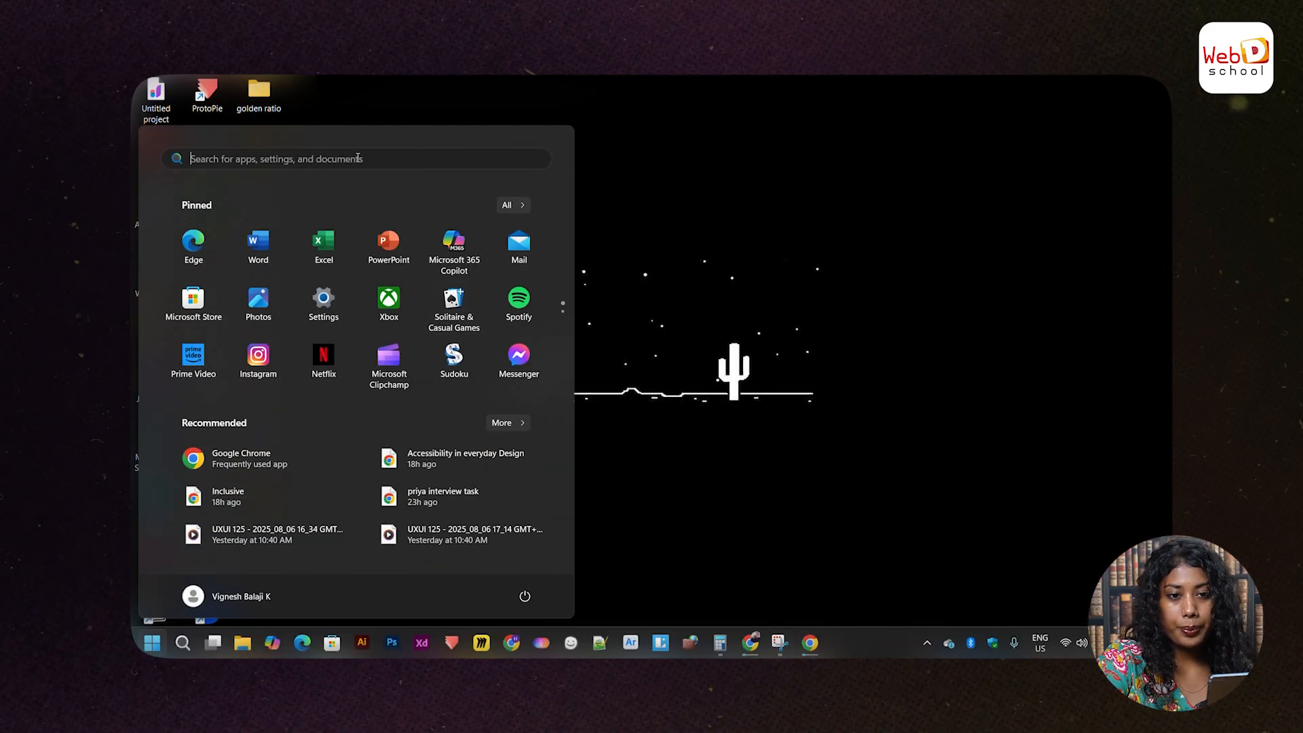
pyautogui.click(323, 253)
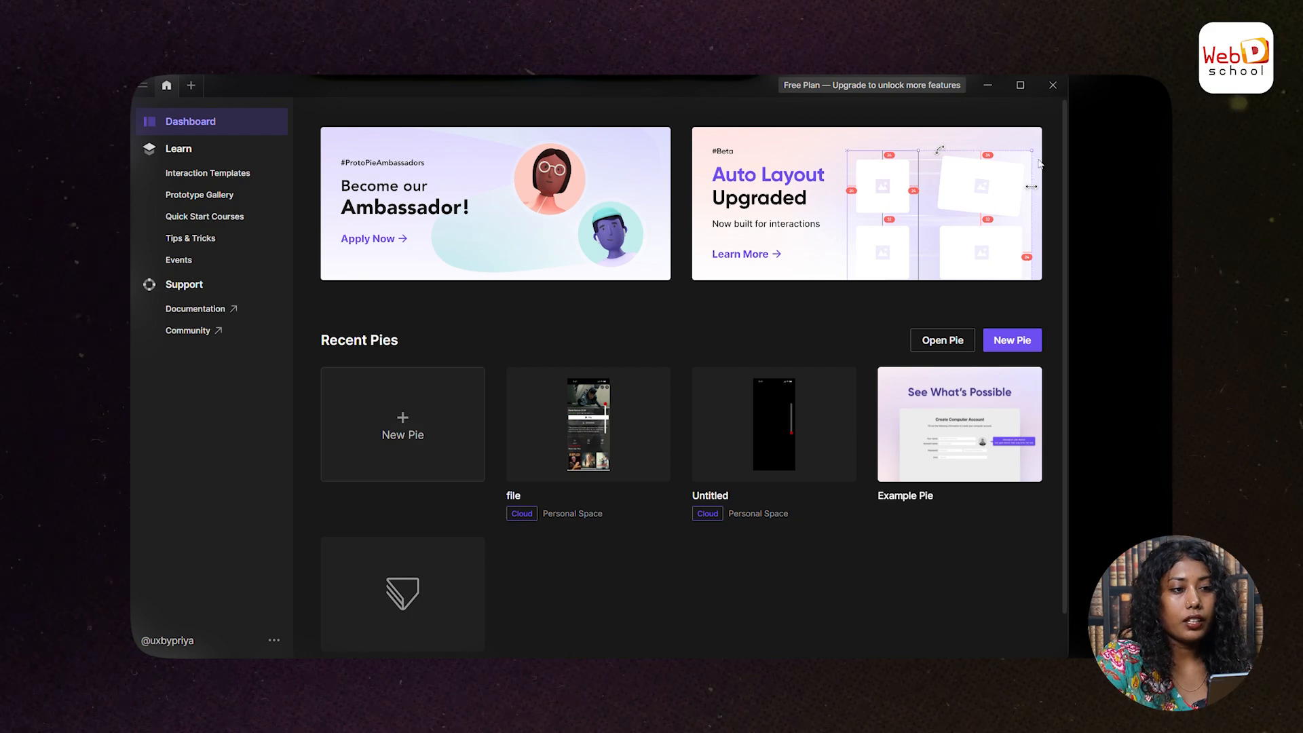
pyautogui.click(1020, 86)
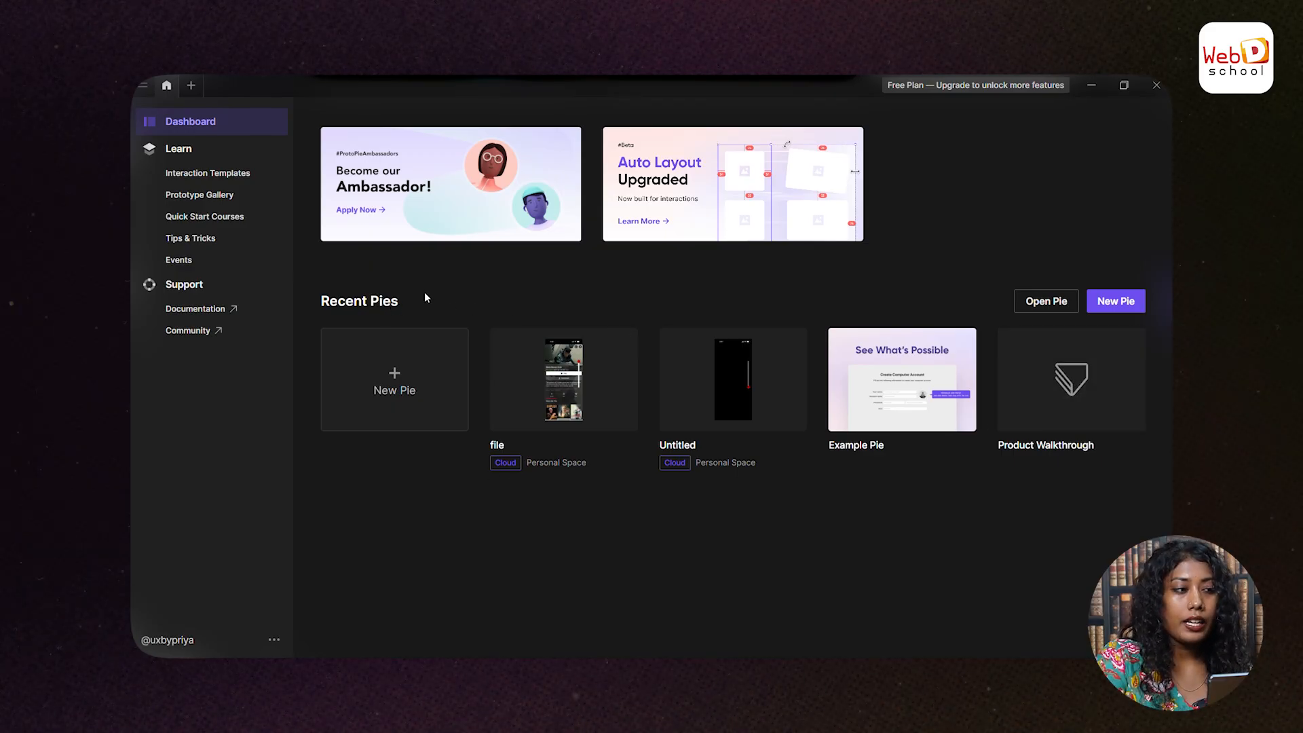
# - Look through the Interaction Templates in the Learn section
pyautogui.click(181, 153)
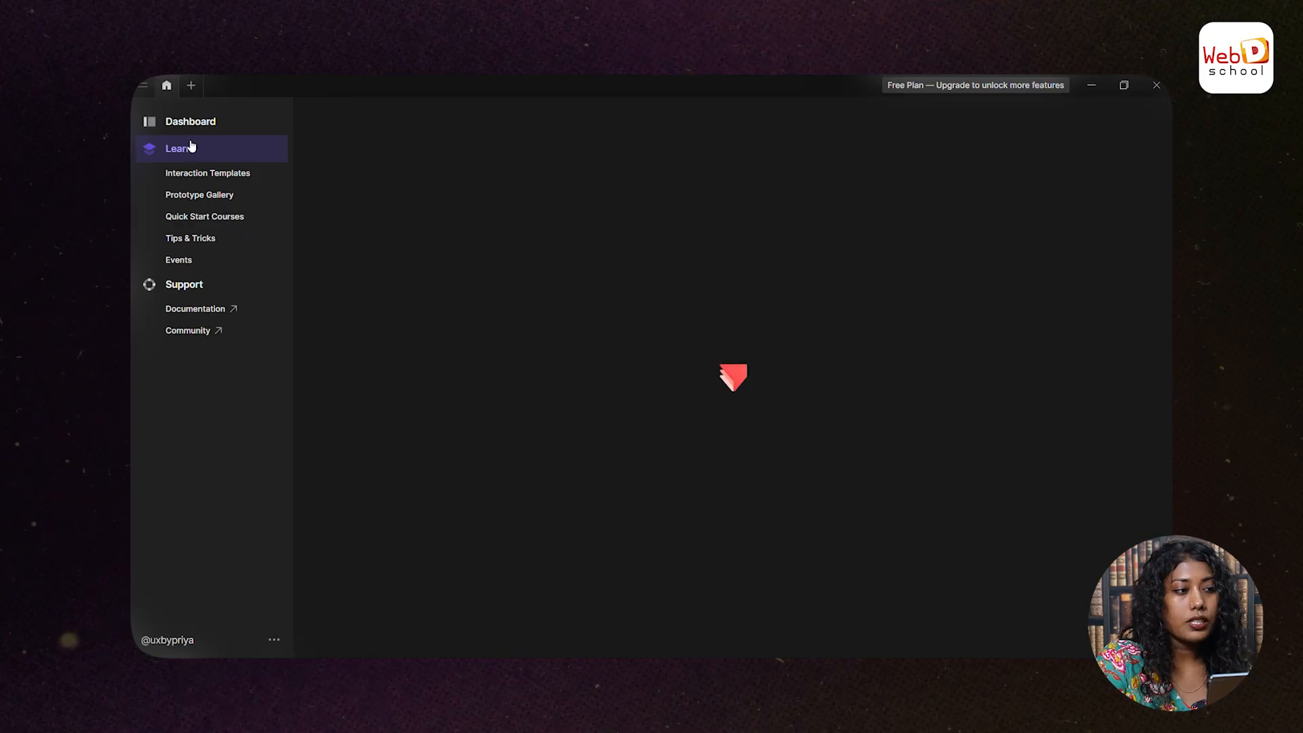
pyautogui.click(213, 173)
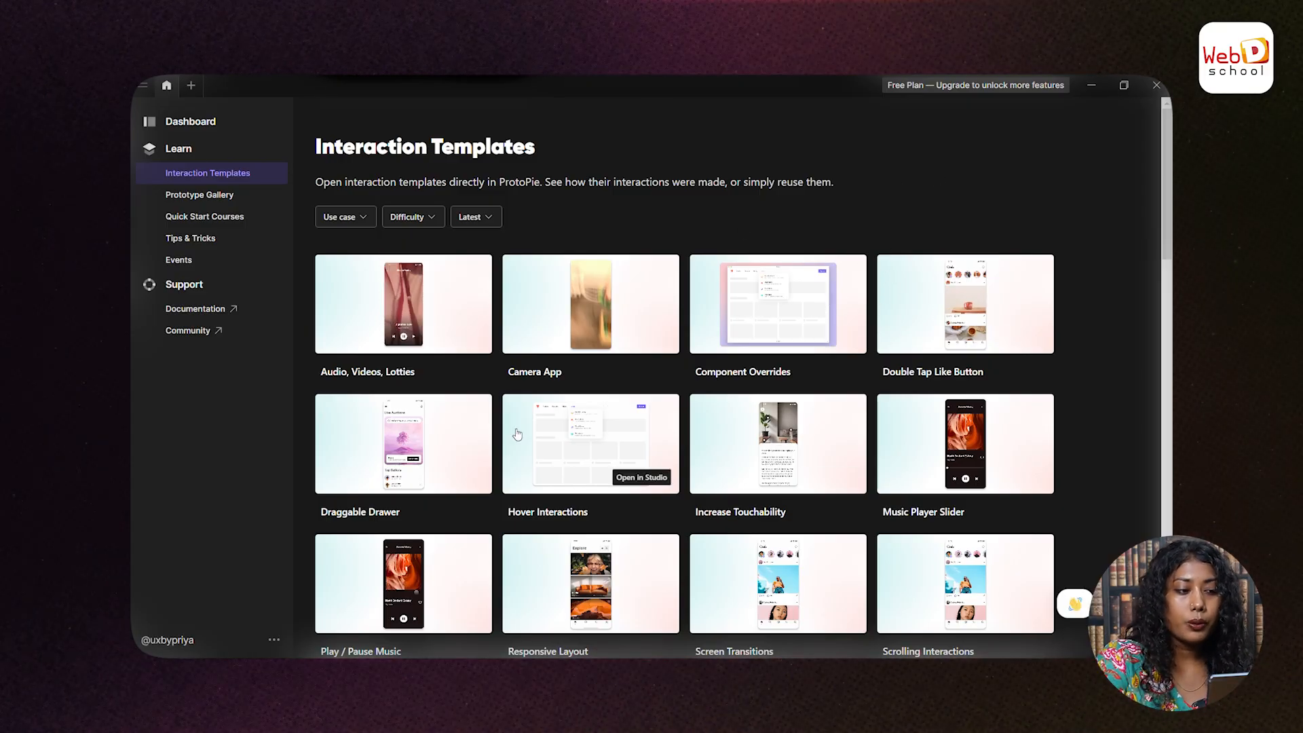
pyautogui.scroll(-5, 611, 475)
pyautogui.scroll(5, 499, 498)
pyautogui.scroll(-1, 500, 502)
pyautogui.scroll(1, 501, 503)
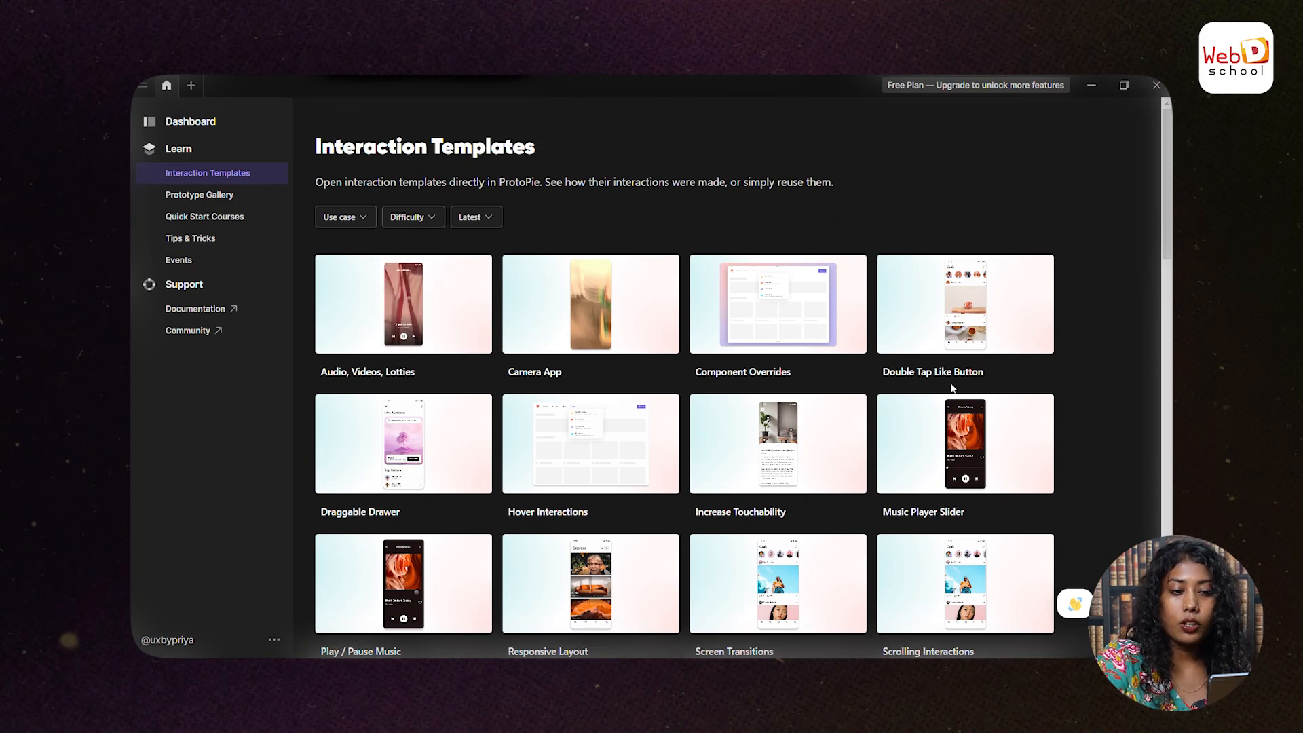
# - Look through the Prototype Gallery and the Quick Start Courses
pyautogui.click(195, 195)
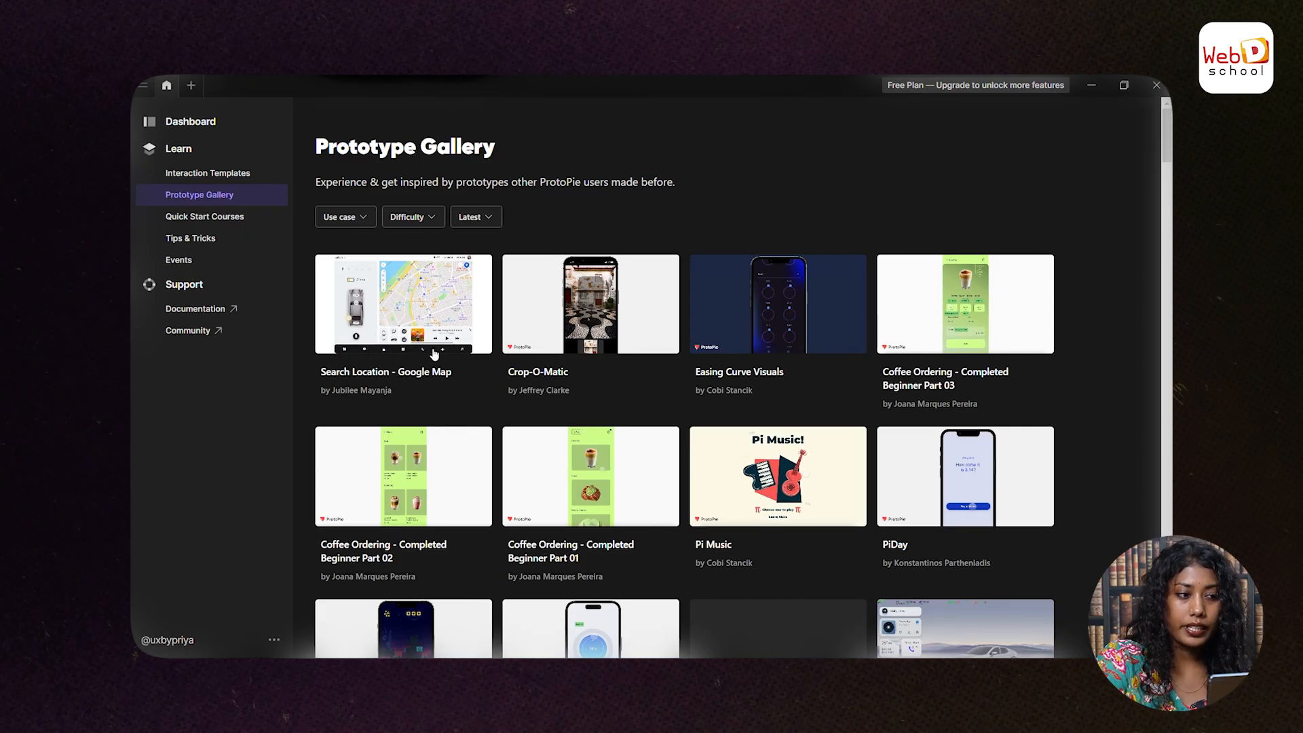
pyautogui.click(422, 218)
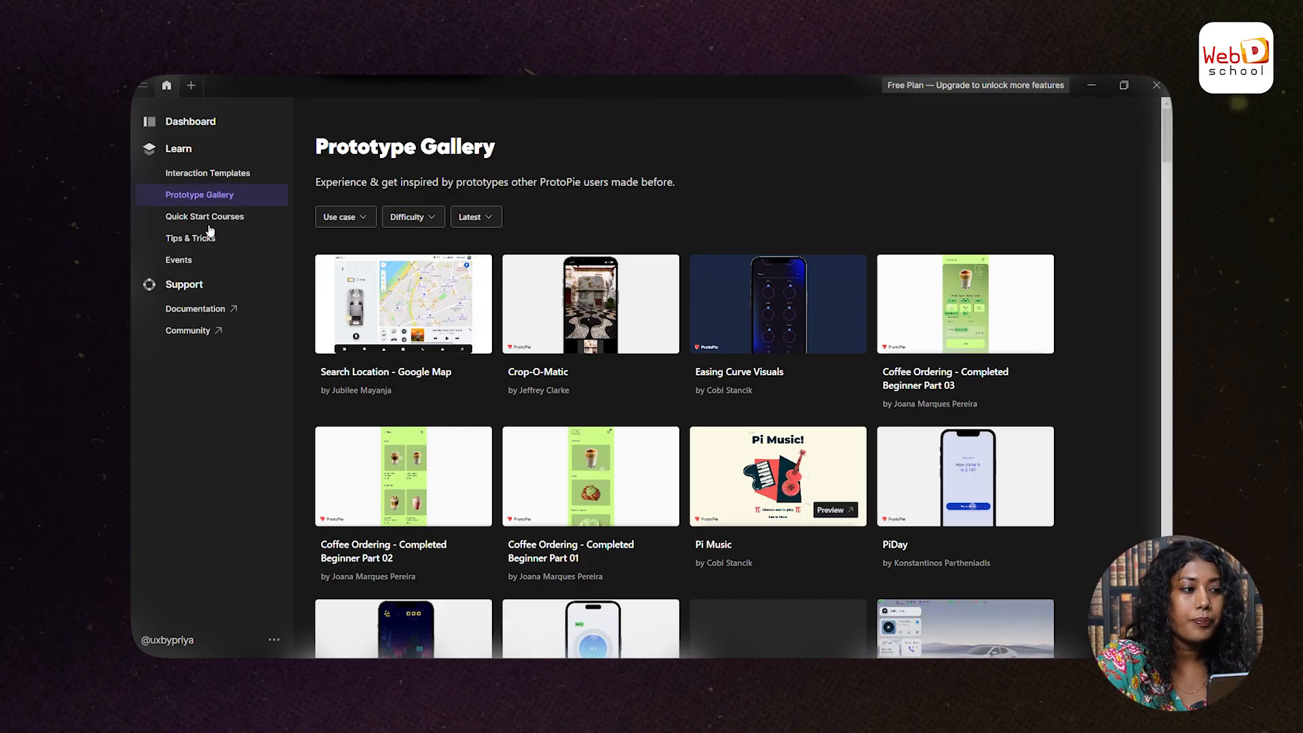
pyautogui.click(209, 226)
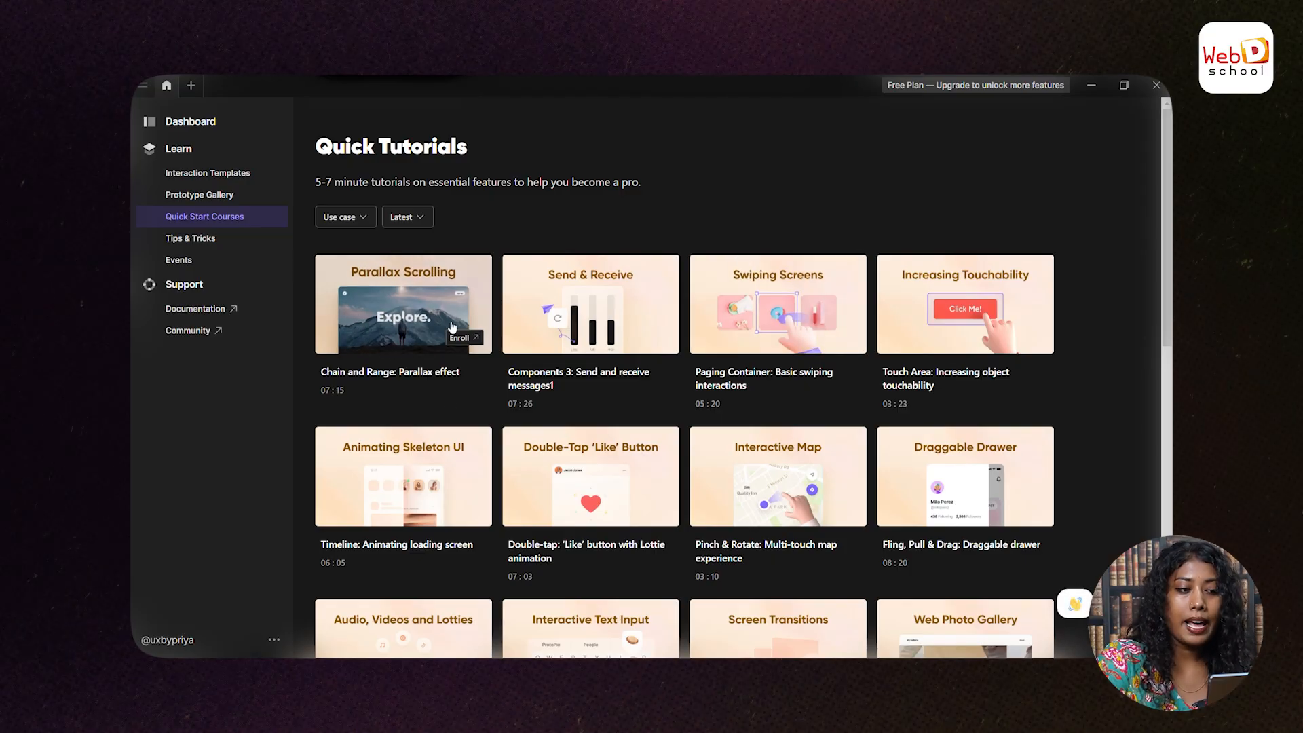
pyautogui.scroll(-1, 423, 320)
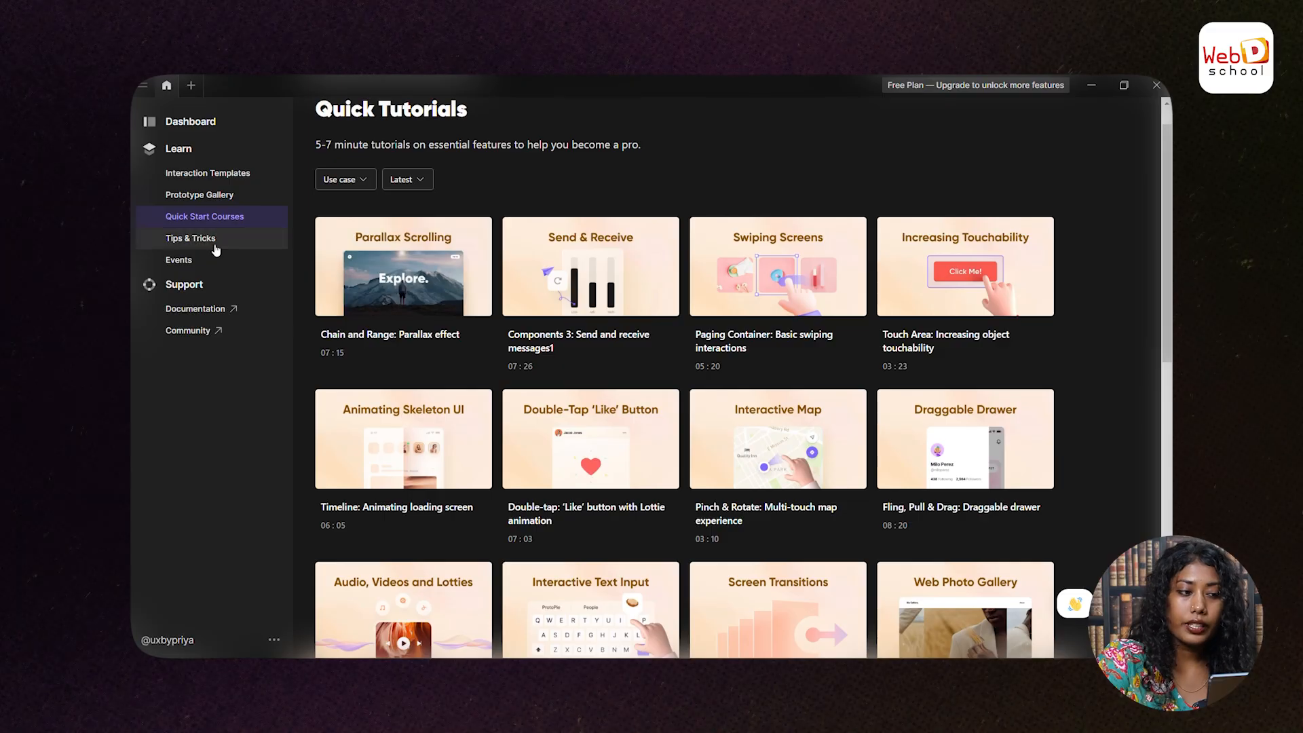
pyautogui.scroll(-1, 407, 292)
pyautogui.scroll(2, 407, 292)
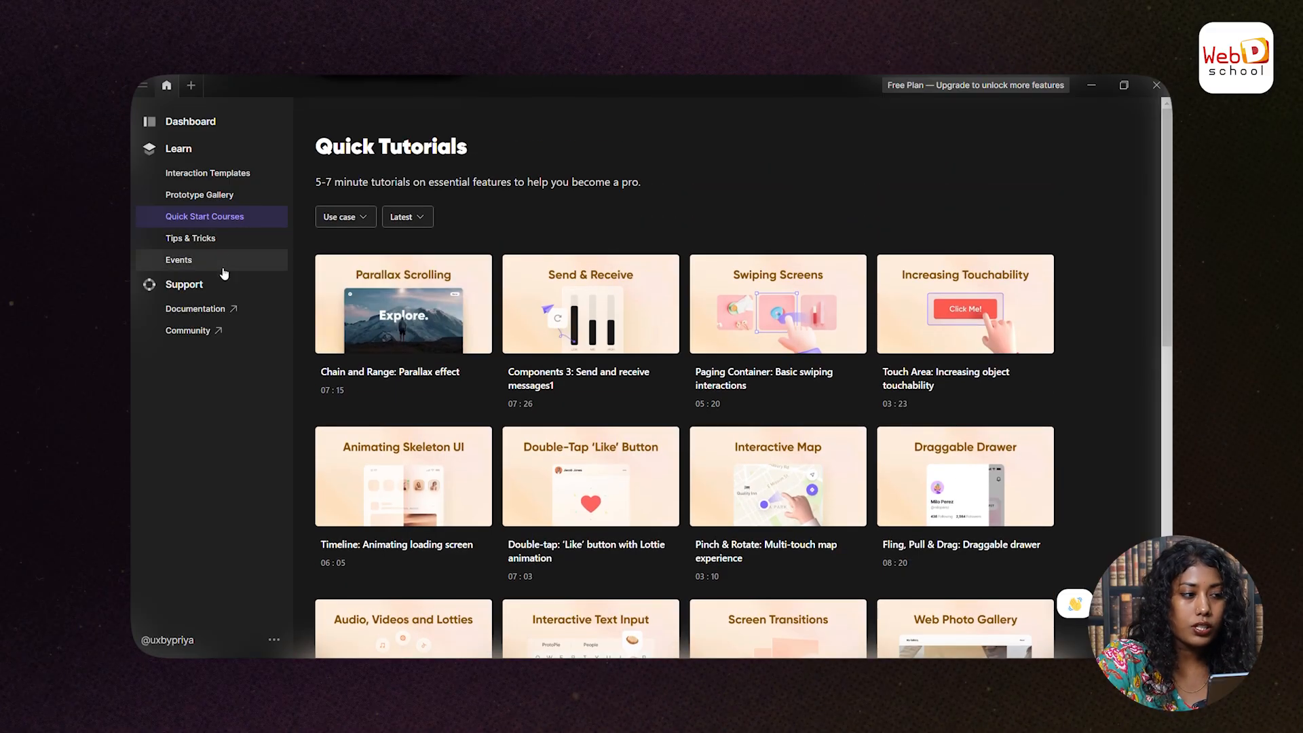
# - Look through the Tips & Tricks tutorials and the Events page
pyautogui.click(217, 239)
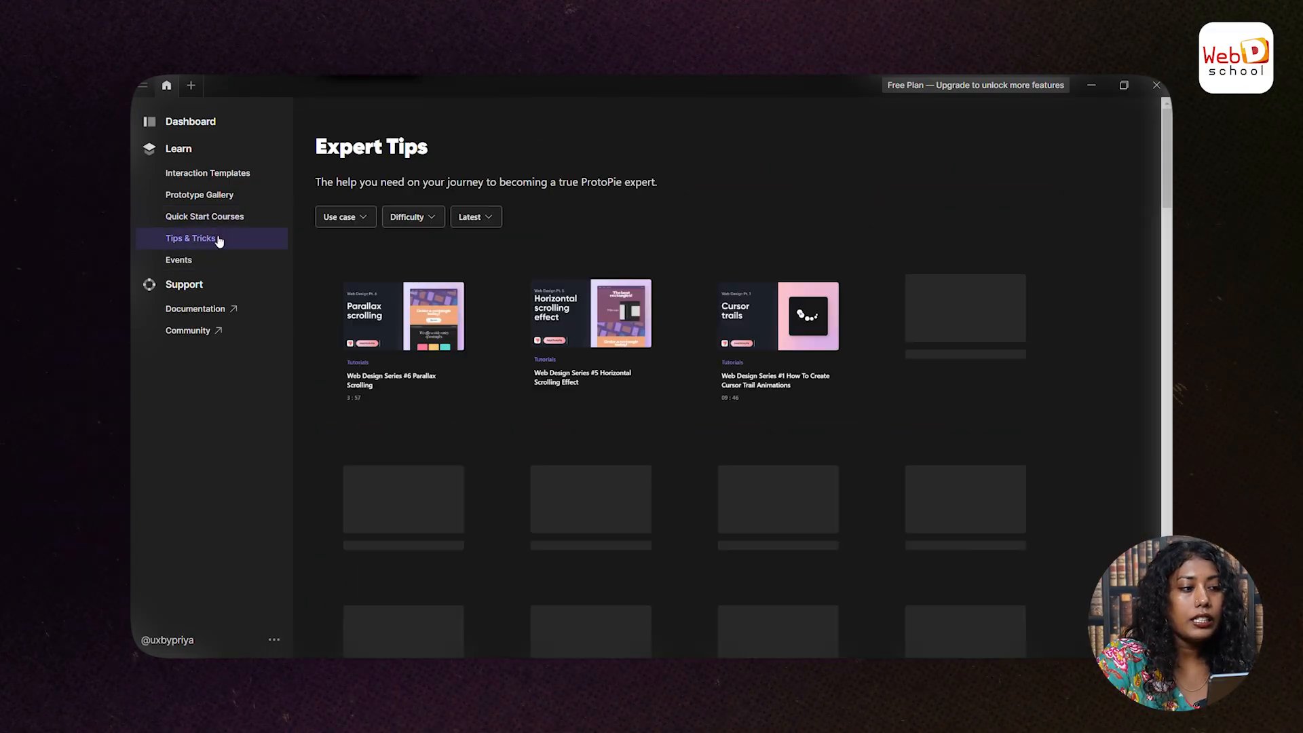
pyautogui.scroll(-4, 625, 328)
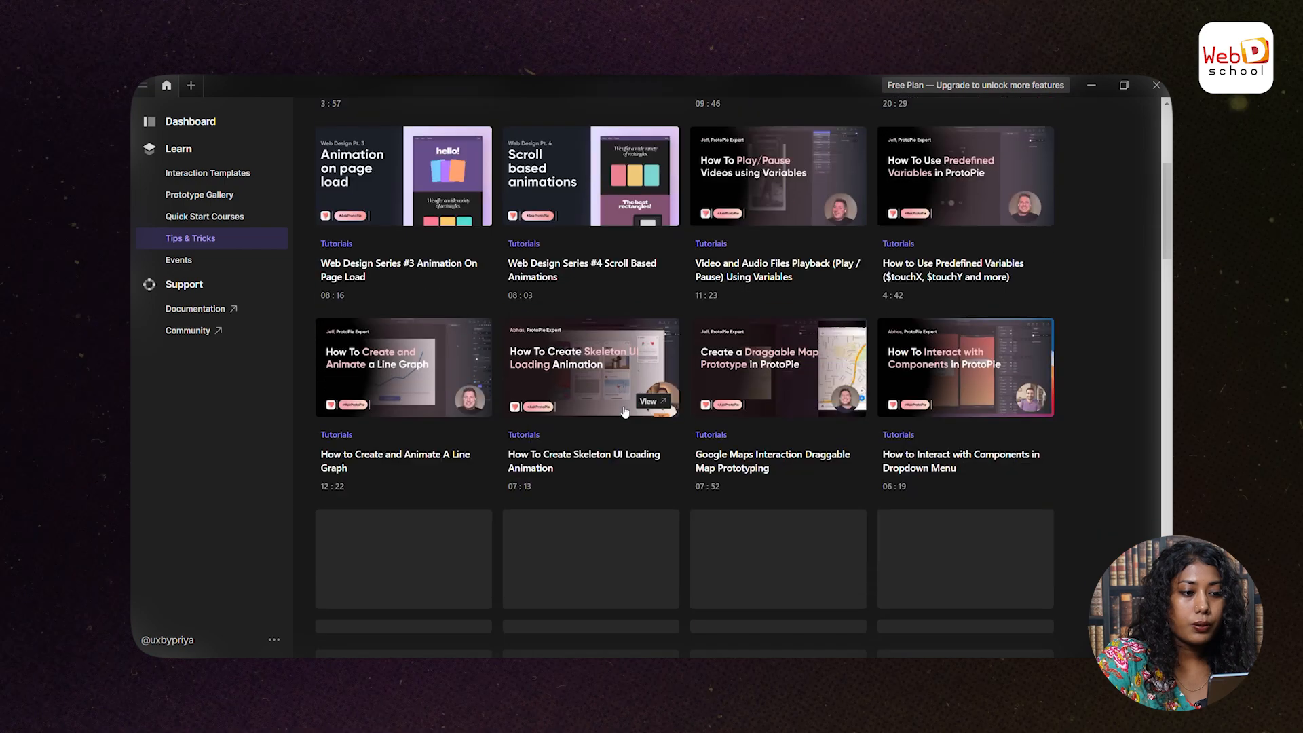
pyautogui.scroll(4, 624, 407)
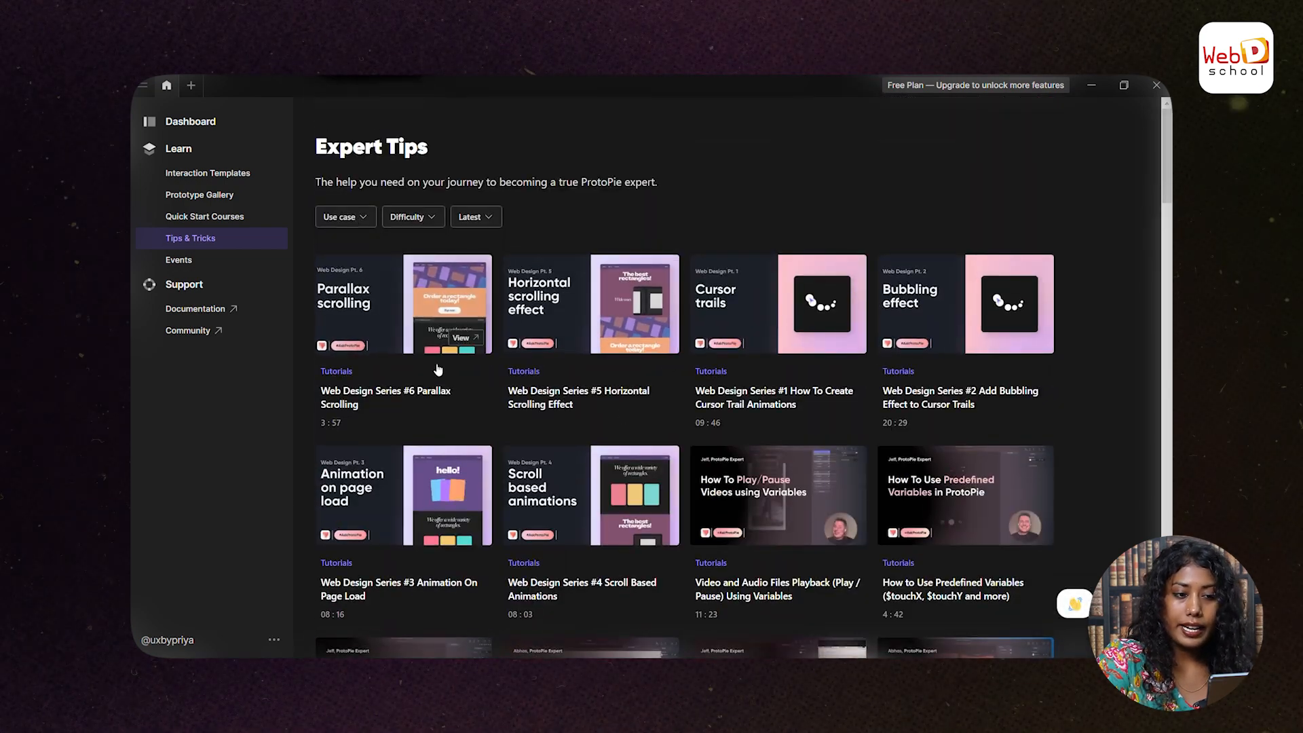
pyautogui.click(215, 264)
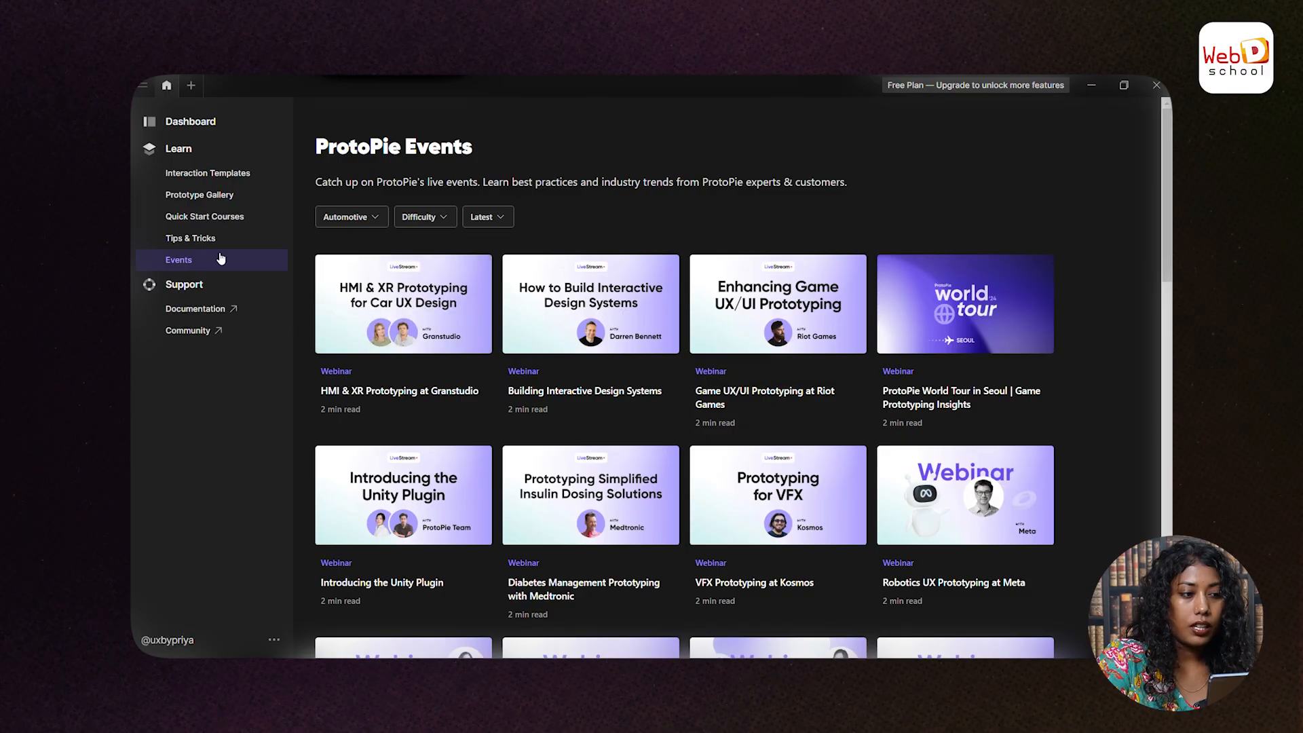
# - Return to the dashboard and create a new Pie
pyautogui.click(202, 127)
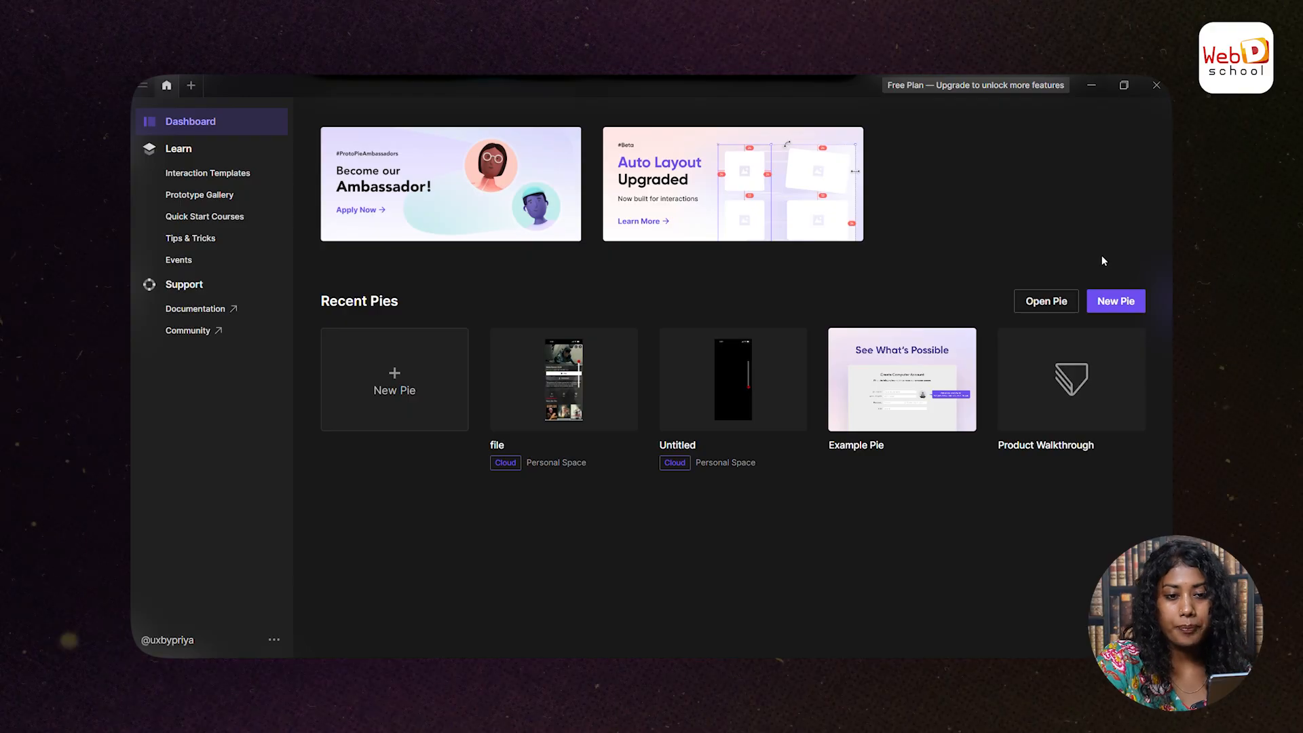
pyautogui.click(1115, 303)
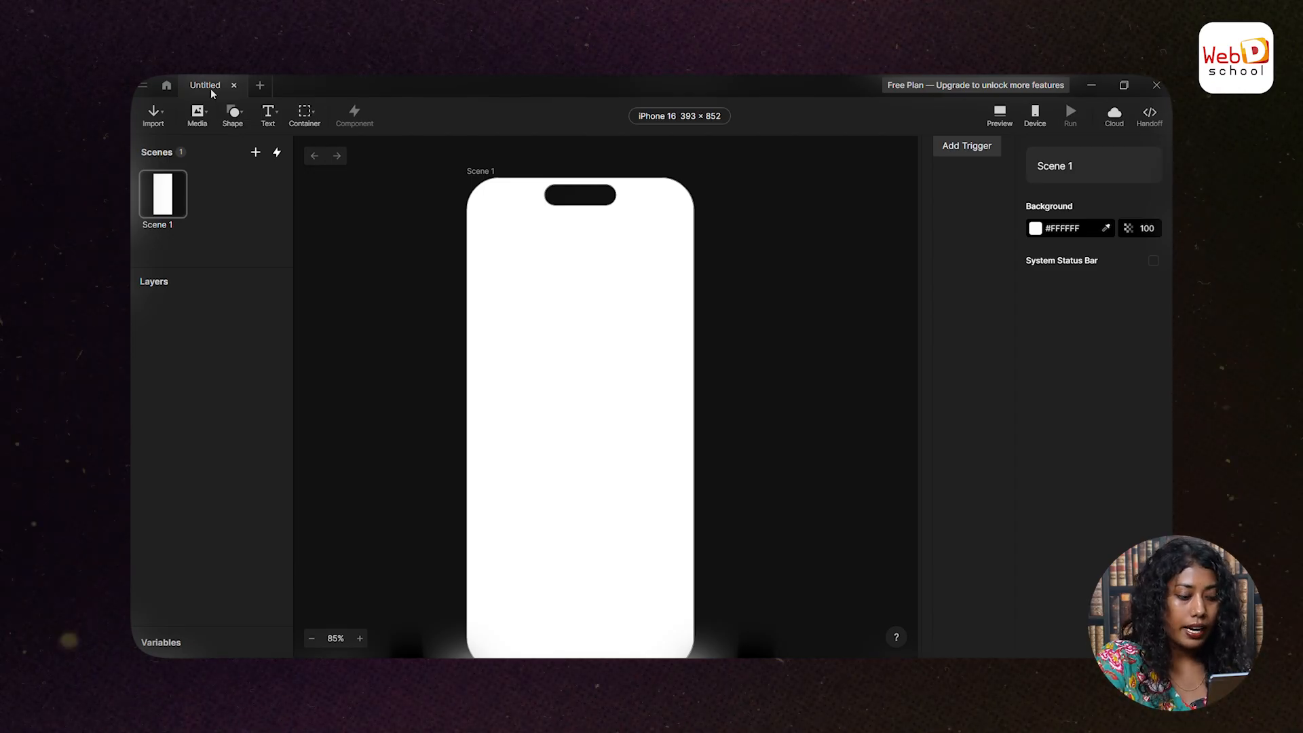
# - Try to save the Pie as "Demo", first as a local Pie and then to the Personal Space in ProtoPie Cloud
pyautogui.hotkey('ctrl', 's')
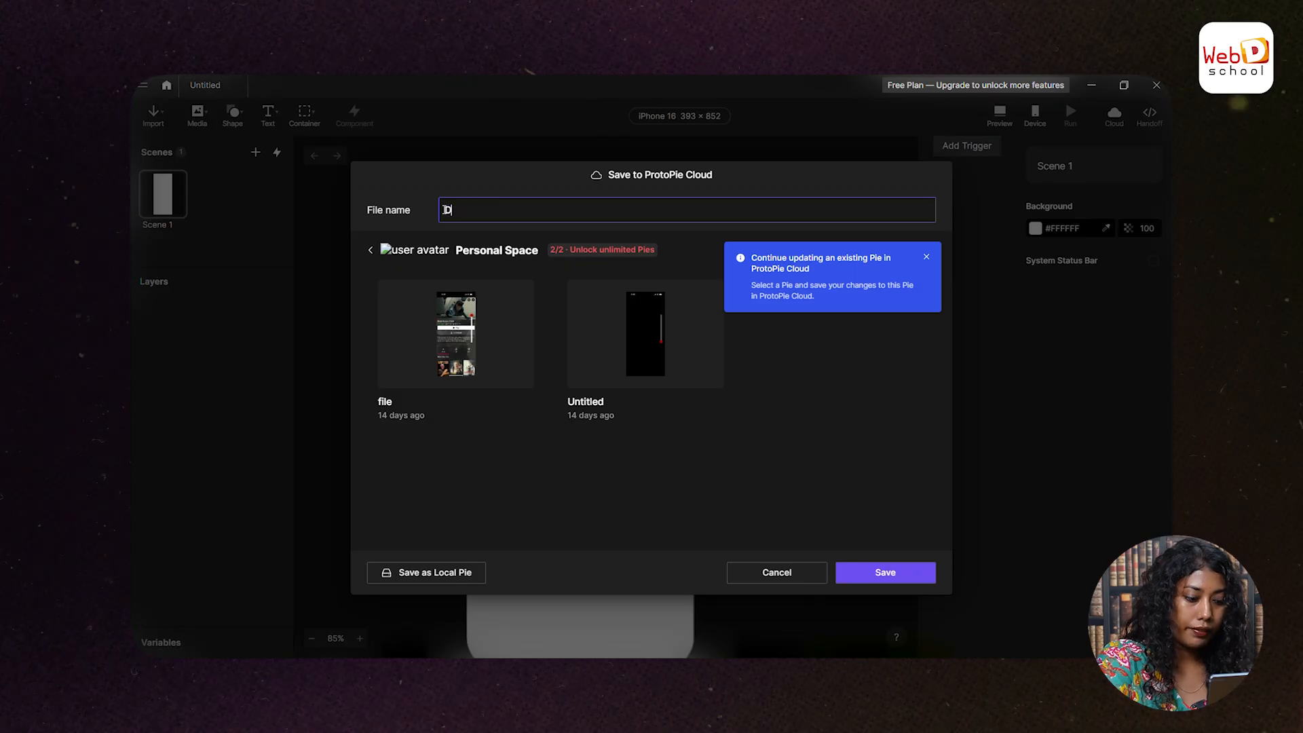
pyautogui.write('emo')
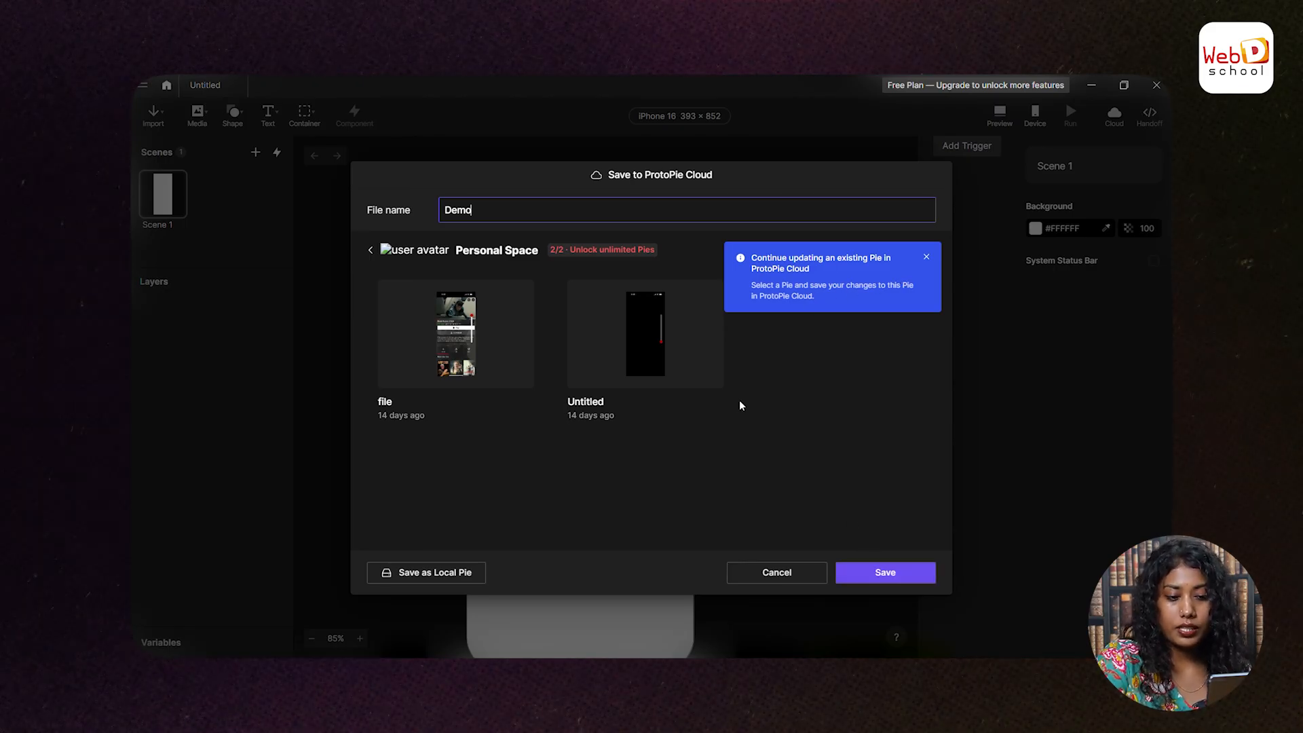
pyautogui.click(409, 574)
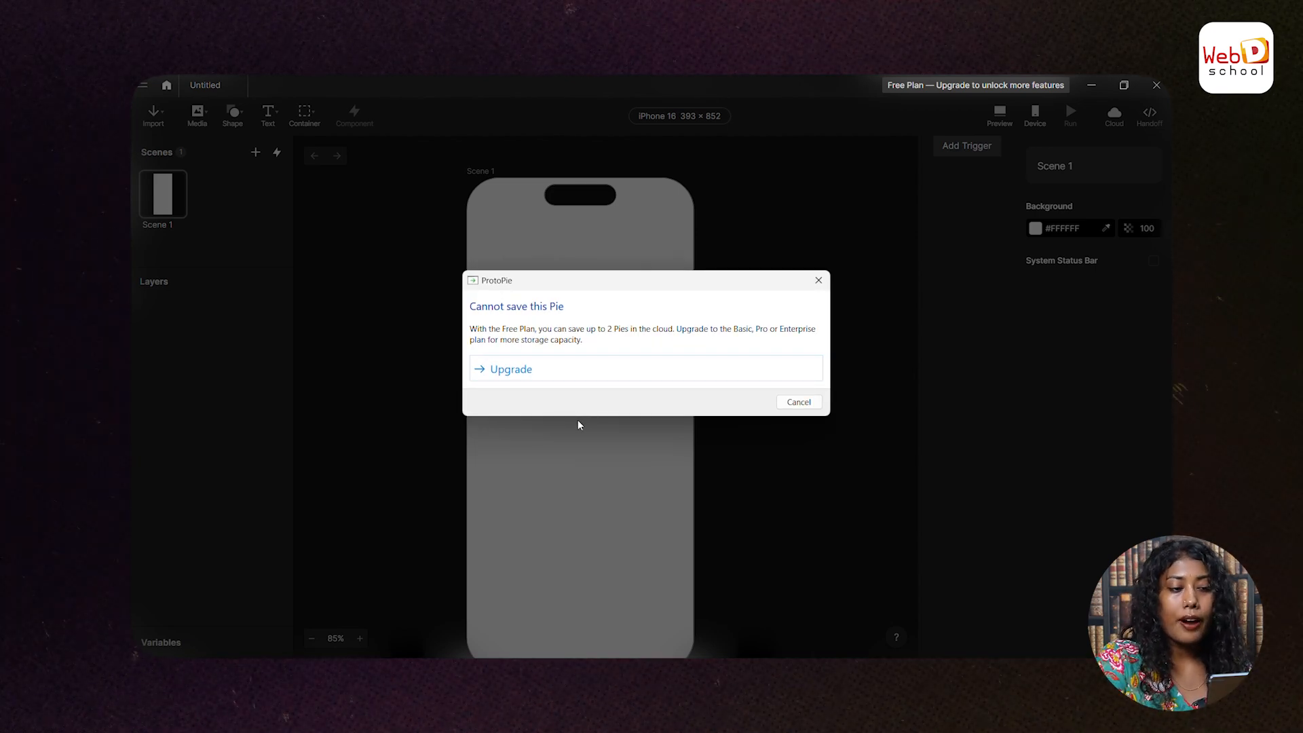
pyautogui.click(819, 281)
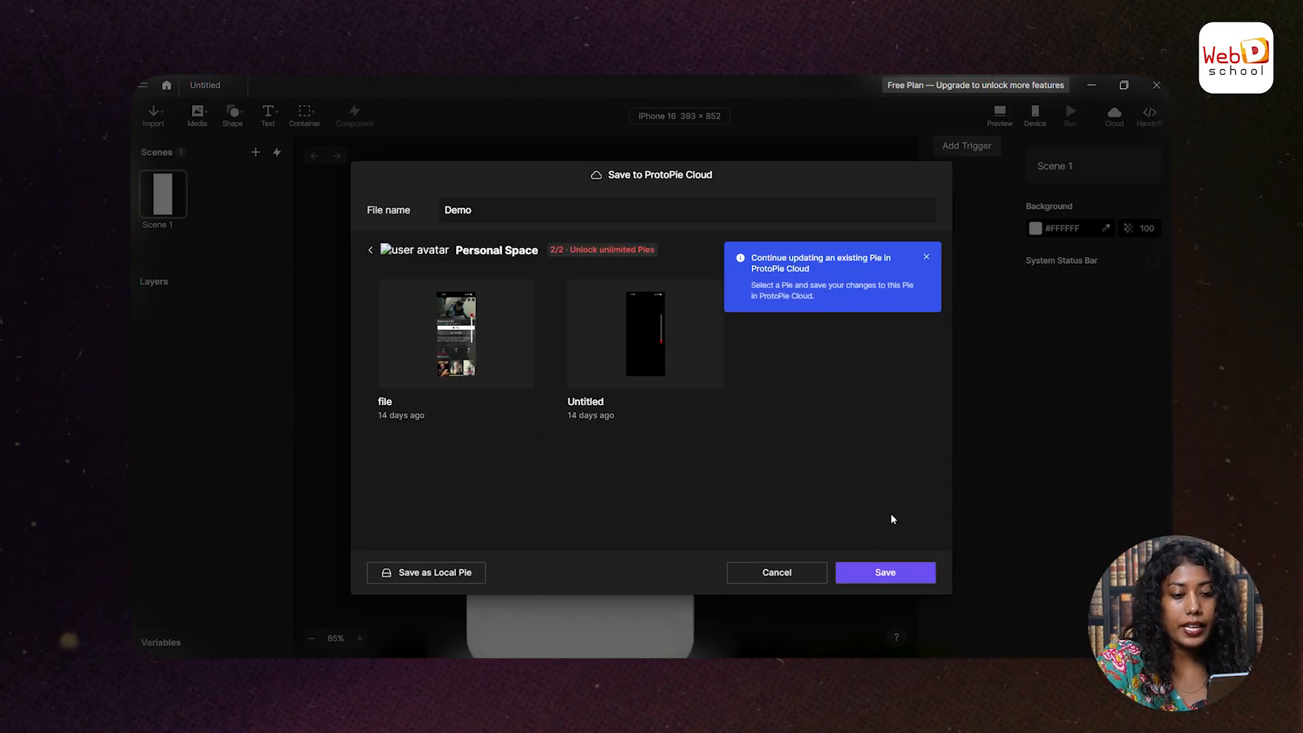
pyautogui.click(886, 572)
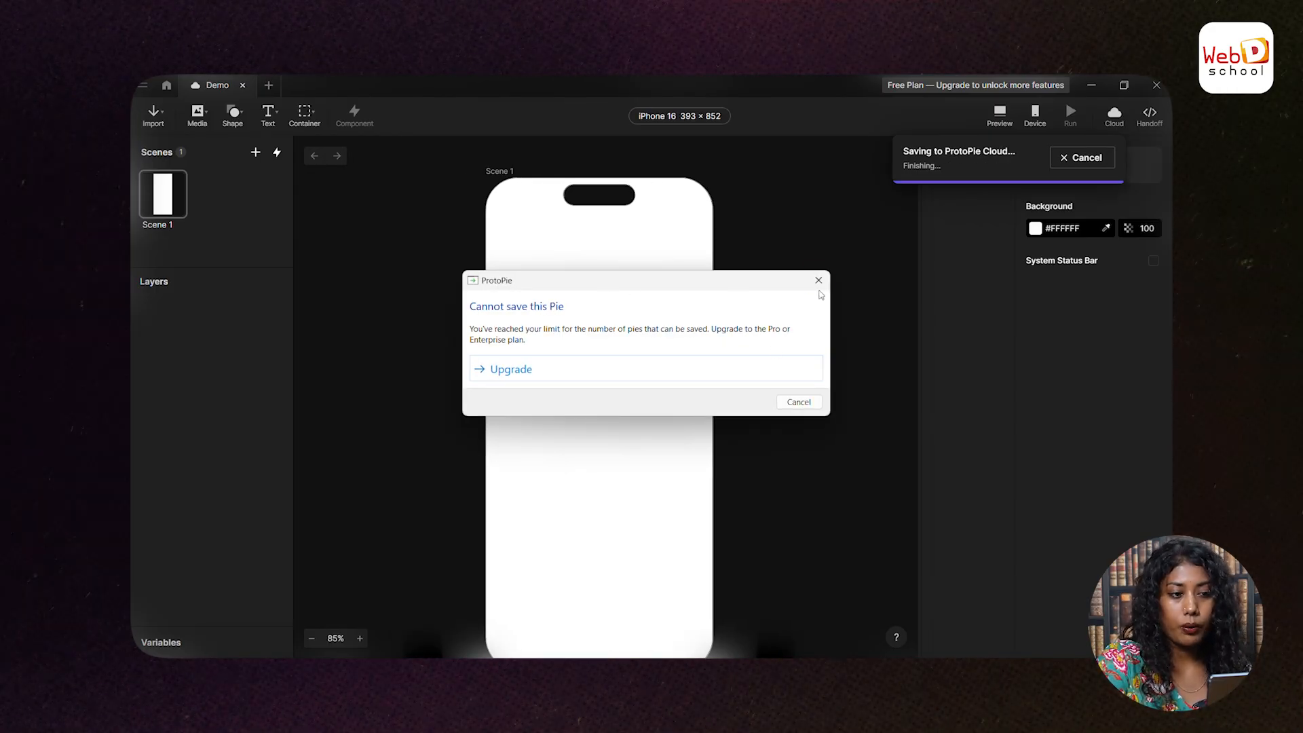
pyautogui.click(818, 281)
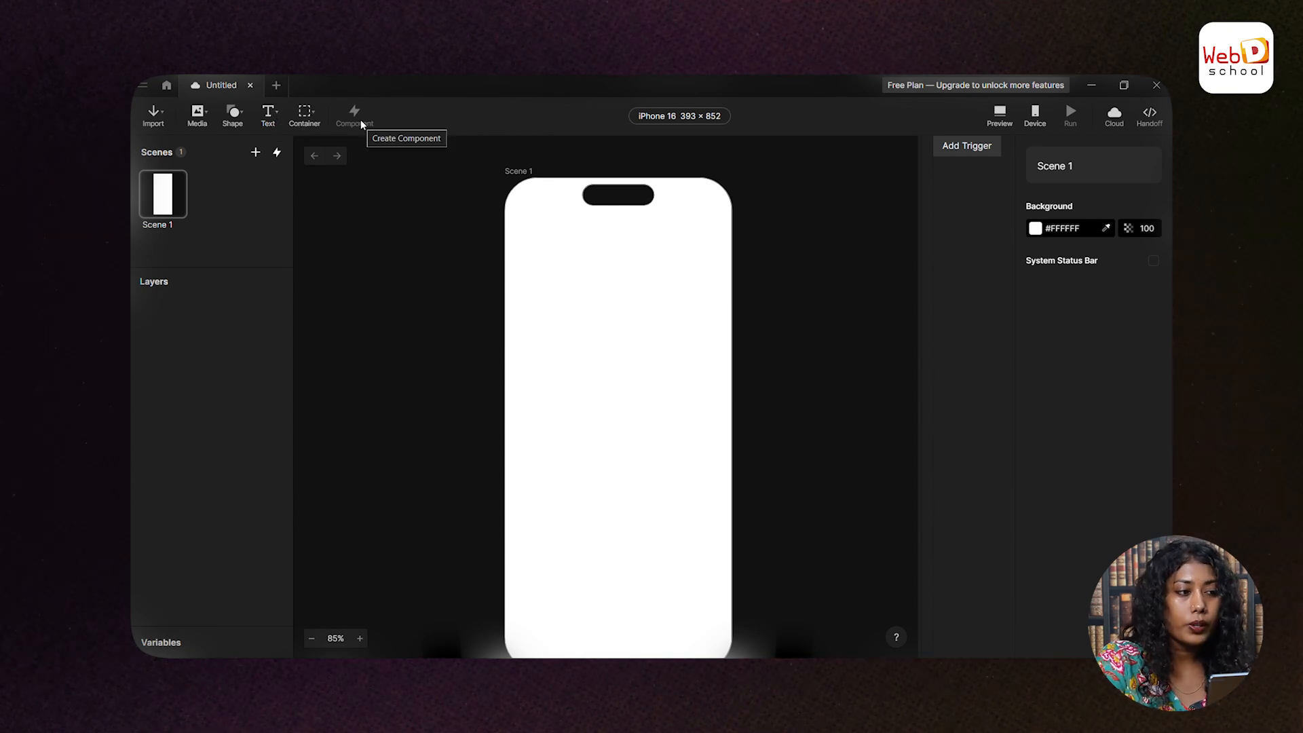
pyautogui.hscroll(2, 573, 180)
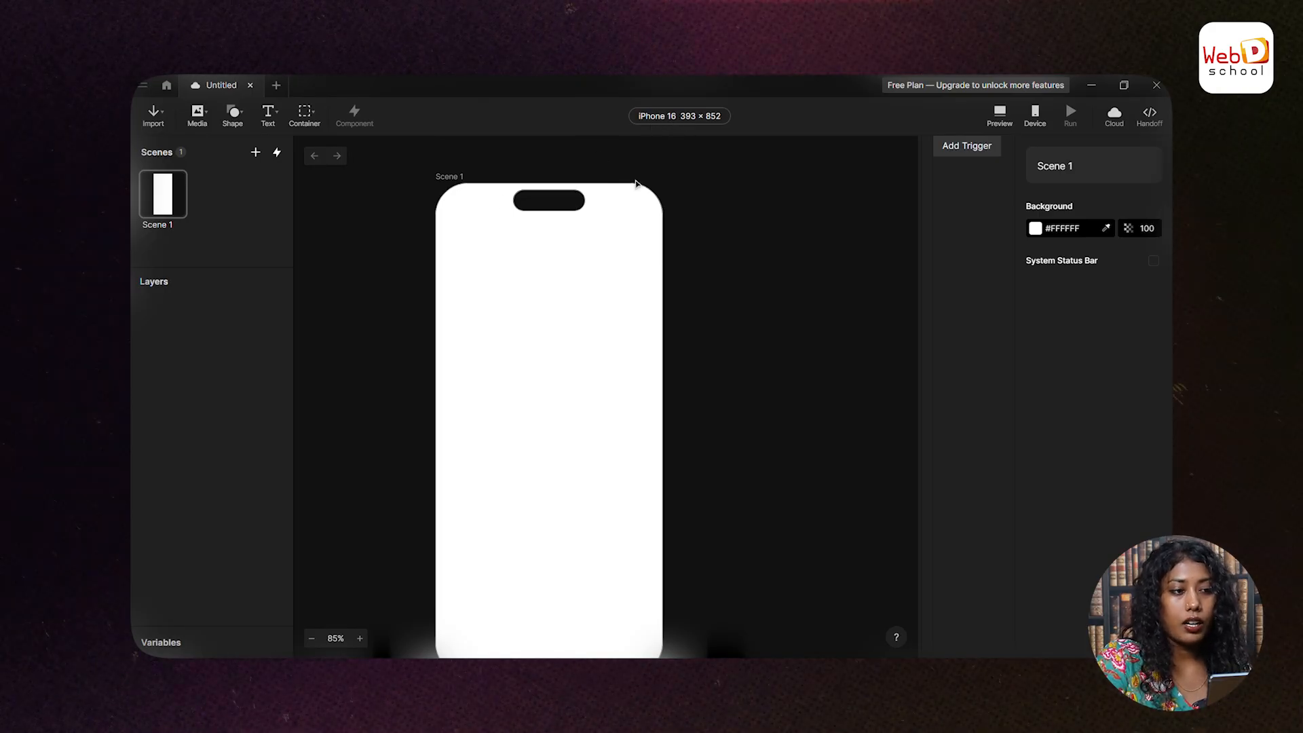
pyautogui.hscroll(-2, 486, 213)
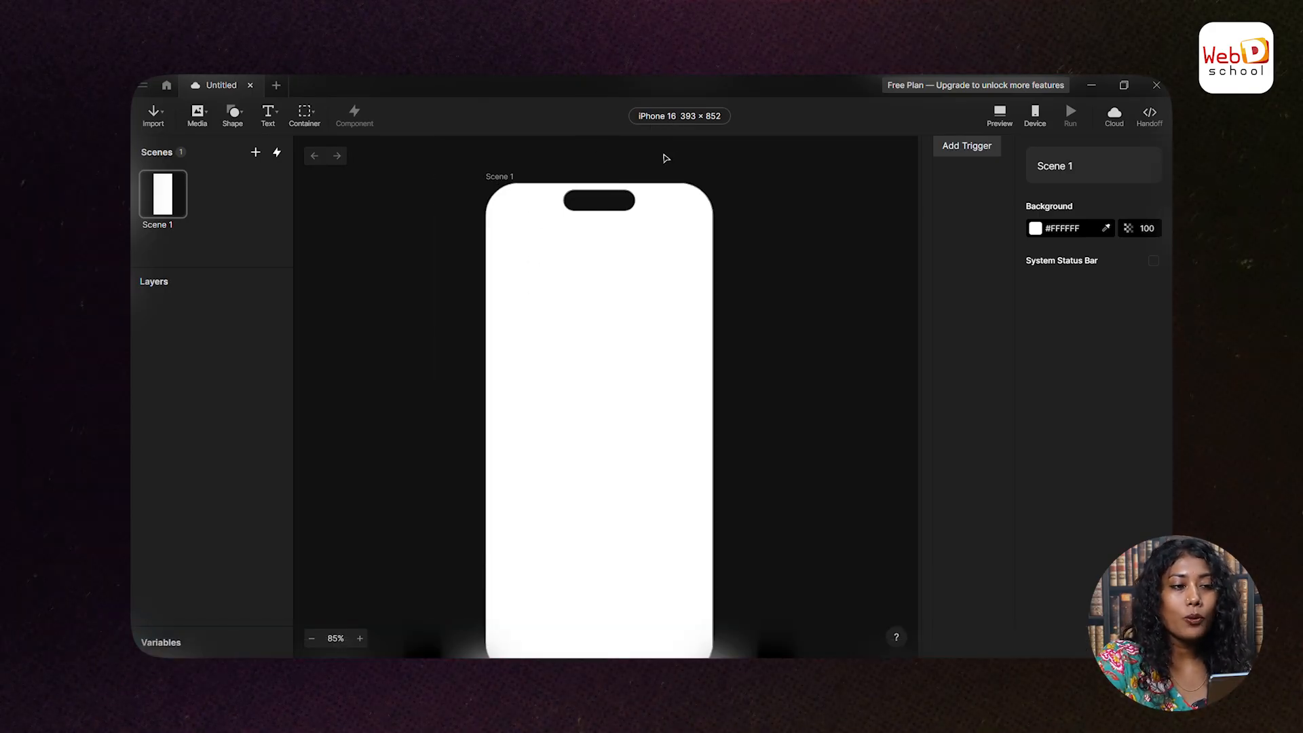
pyautogui.hscroll(-1, 665, 158)
pyautogui.hscroll(1, 665, 158)
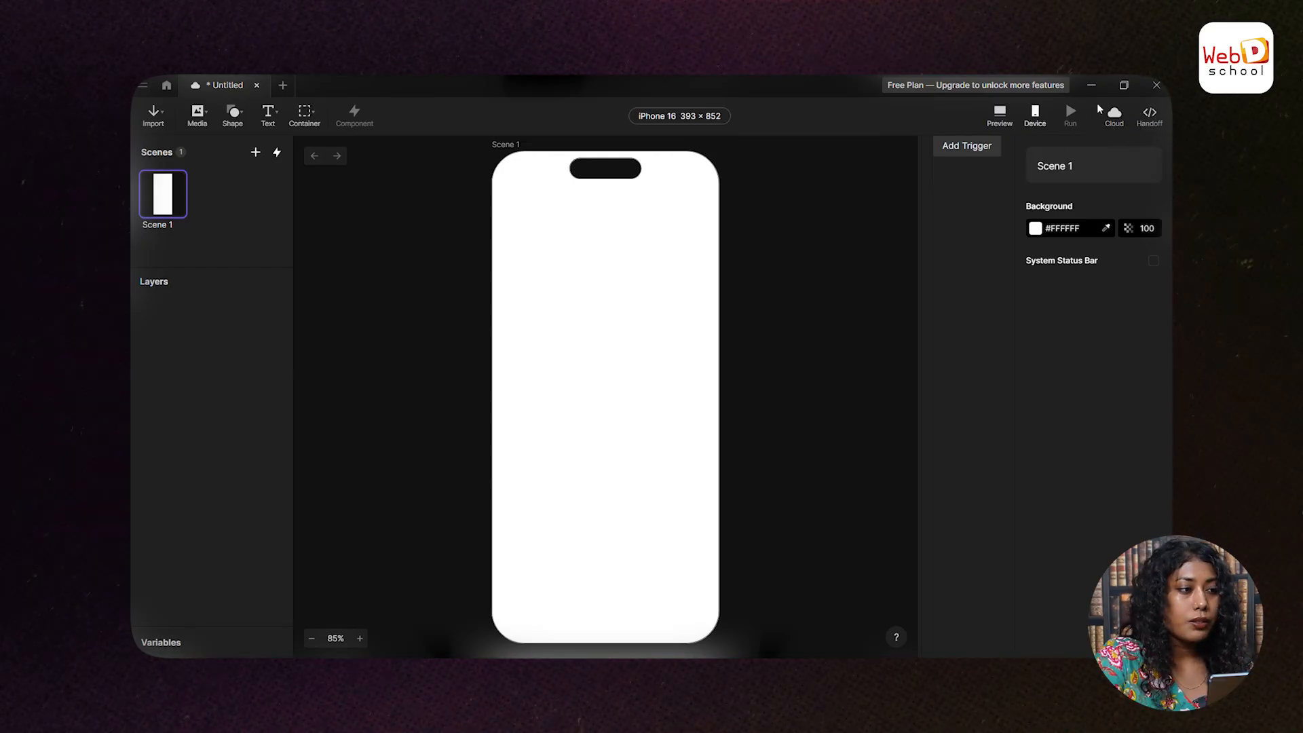
pyautogui.scroll(4, 416, 281)
pyautogui.scroll(-4, 478, 203)
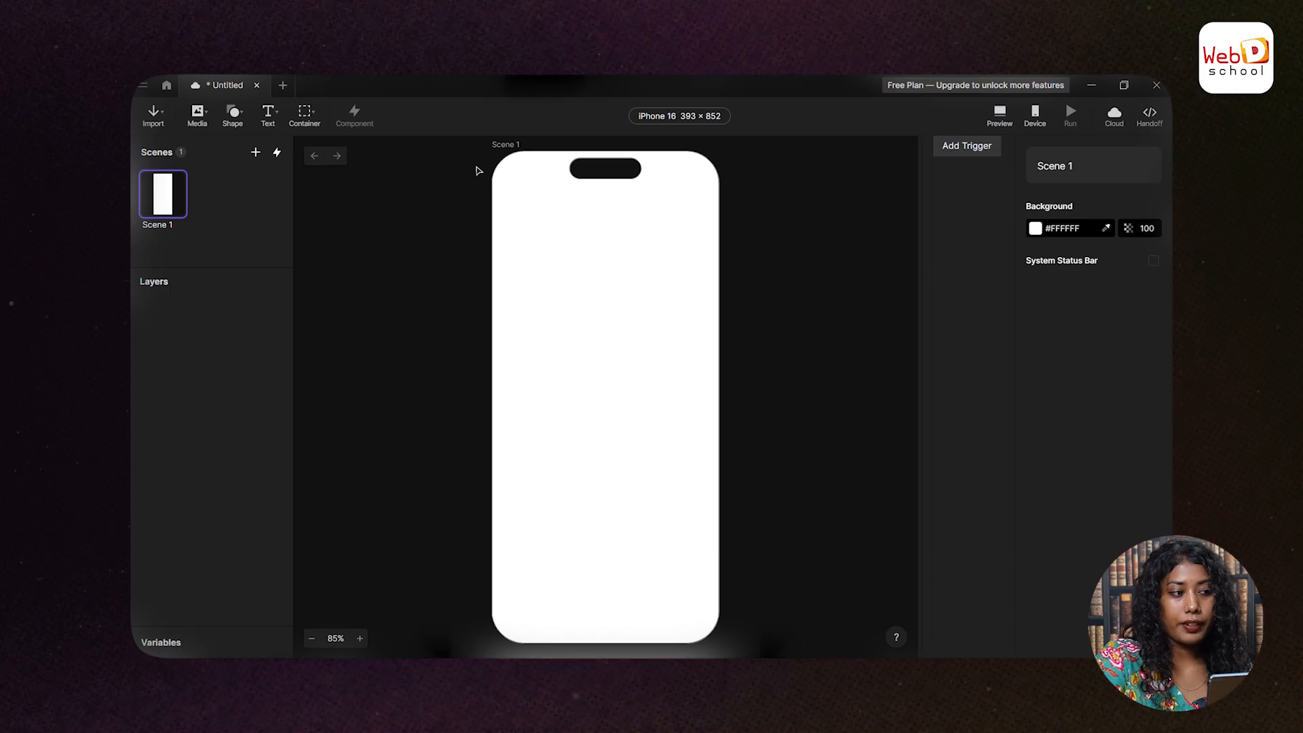
# - Rename the scene to "Screen 1 - Home"
pyautogui.doubleClick(160, 225)
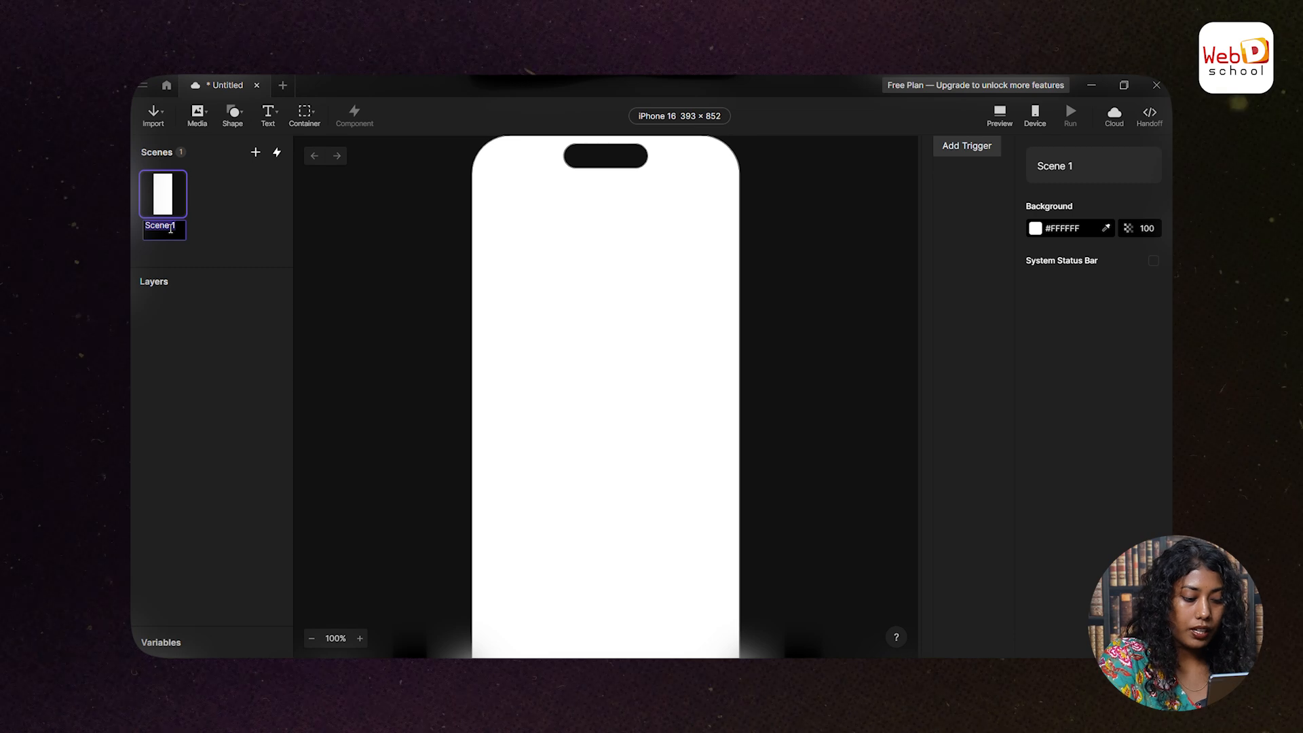
pyautogui.write('Screen 1')
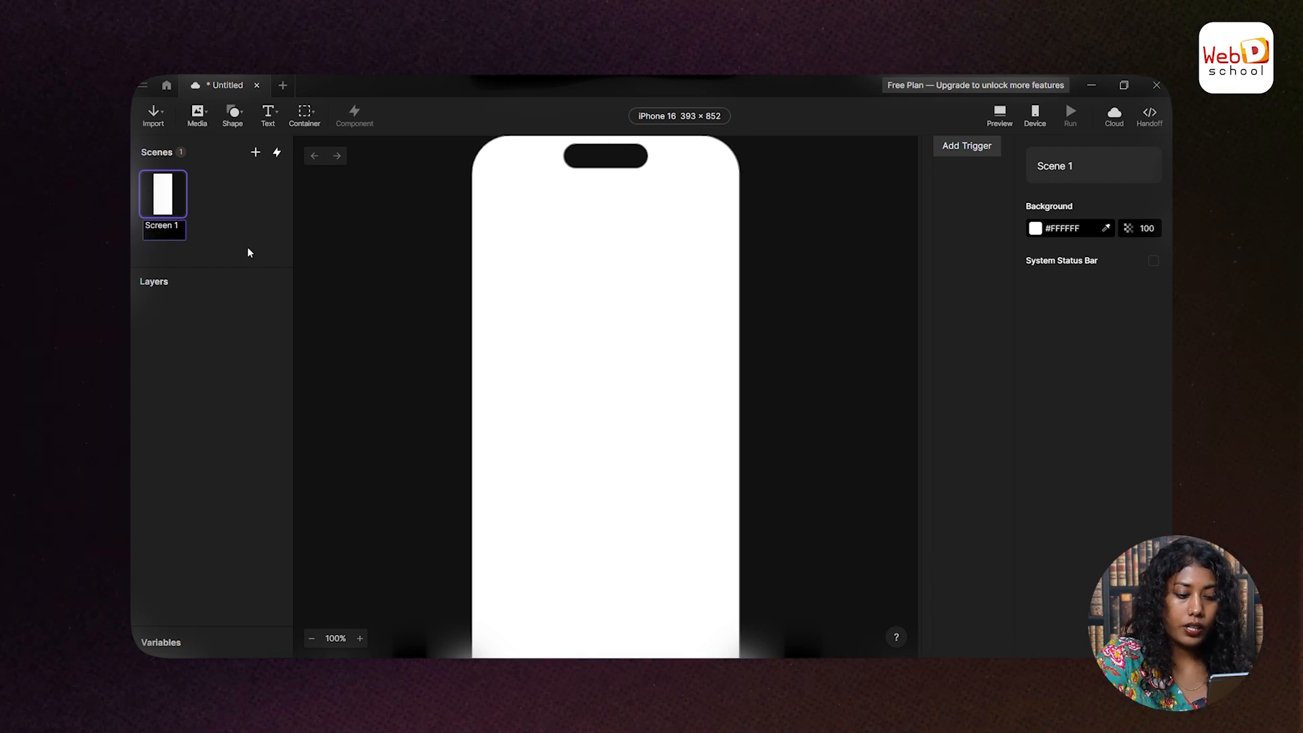
pyautogui.write(' - H')
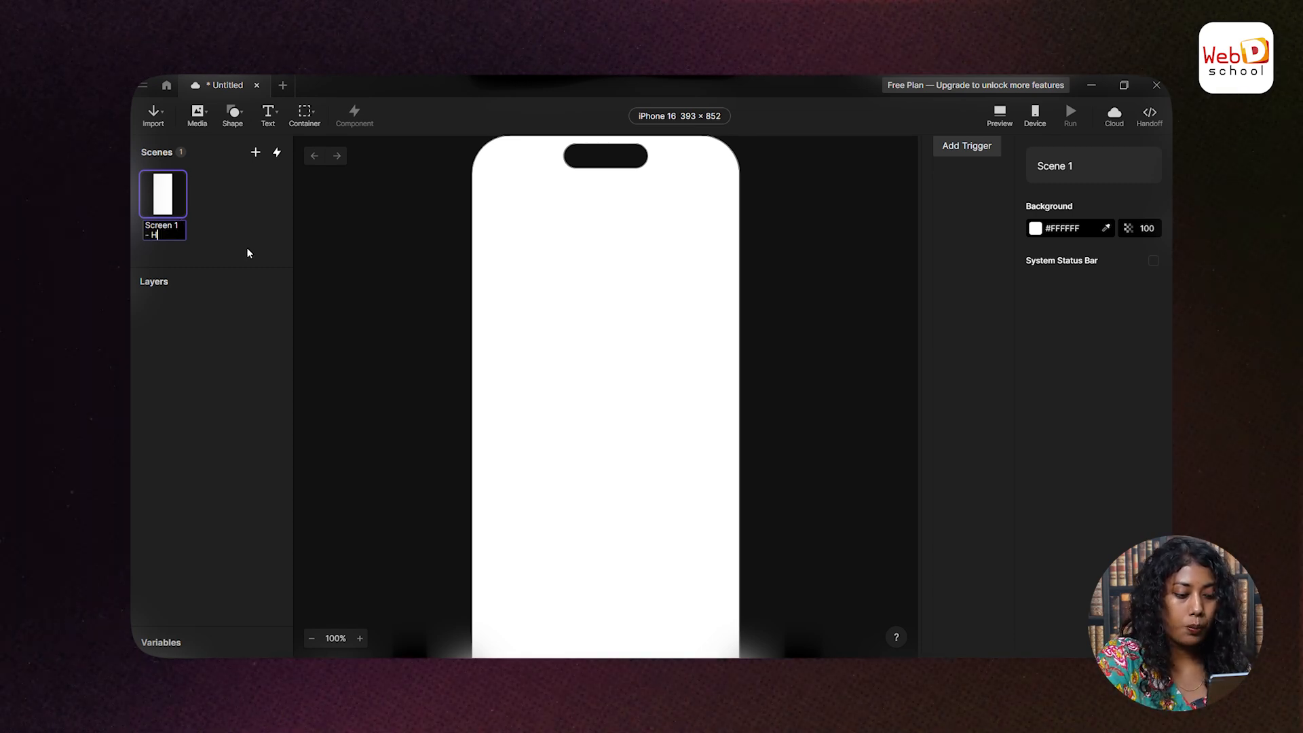
pyautogui.write('ome')
pyautogui.press('Return')
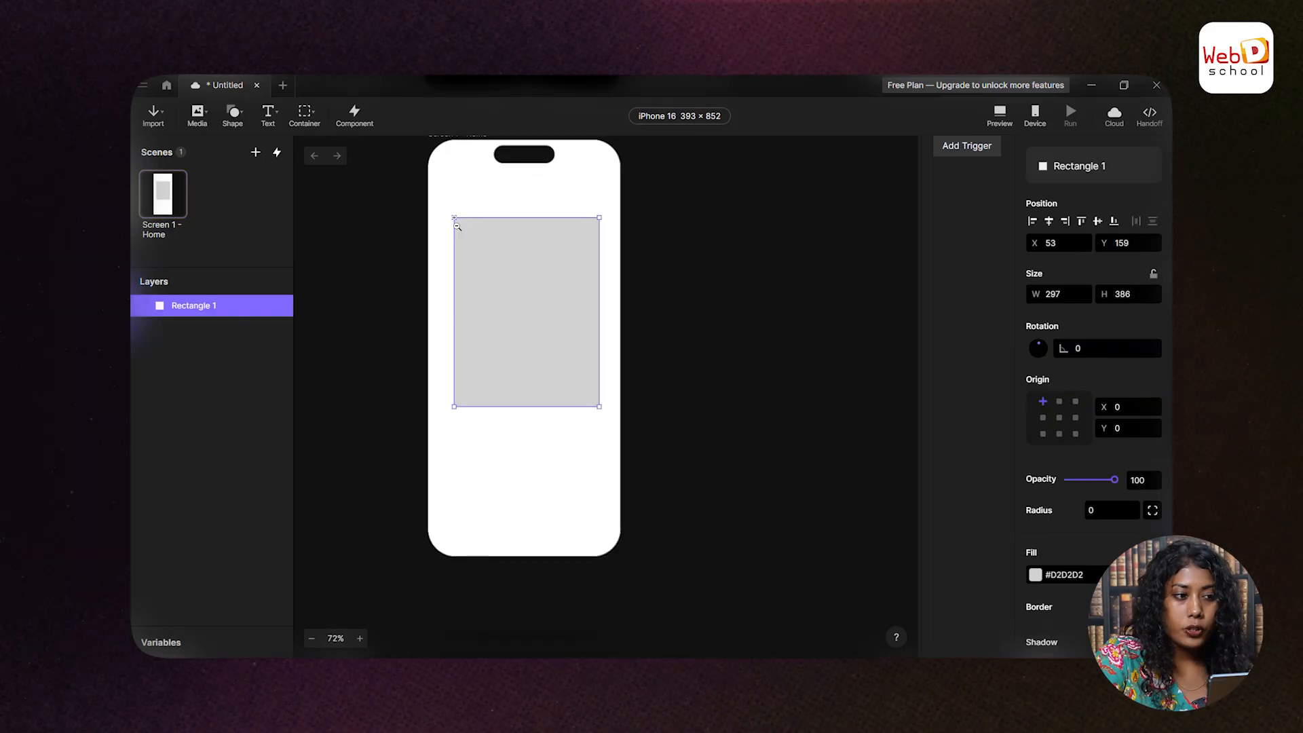
# - Set the rectangle's origin to its center point and try rotating it from the upper-right corner
pyautogui.scroll(5, 452, 217)
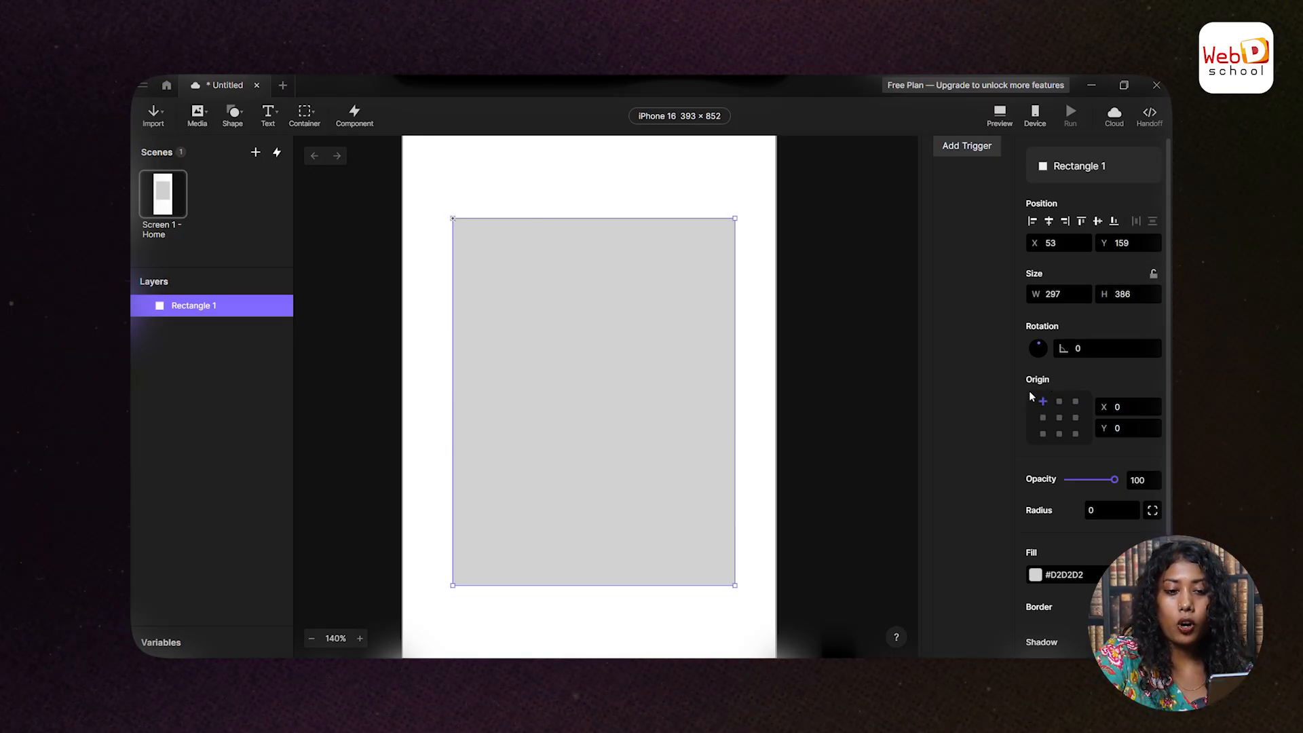
pyautogui.click(1060, 417)
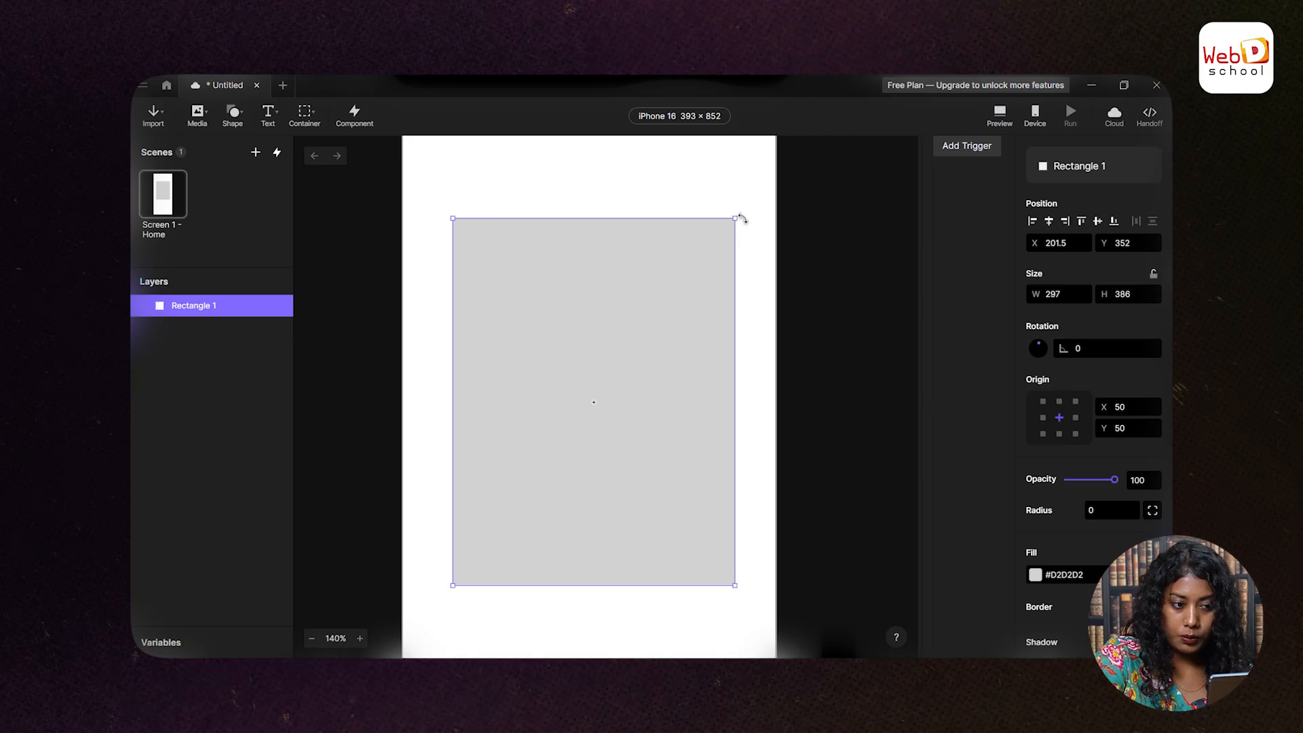
pyautogui.moveTo(738, 218); pyautogui.dragTo(682, 283)
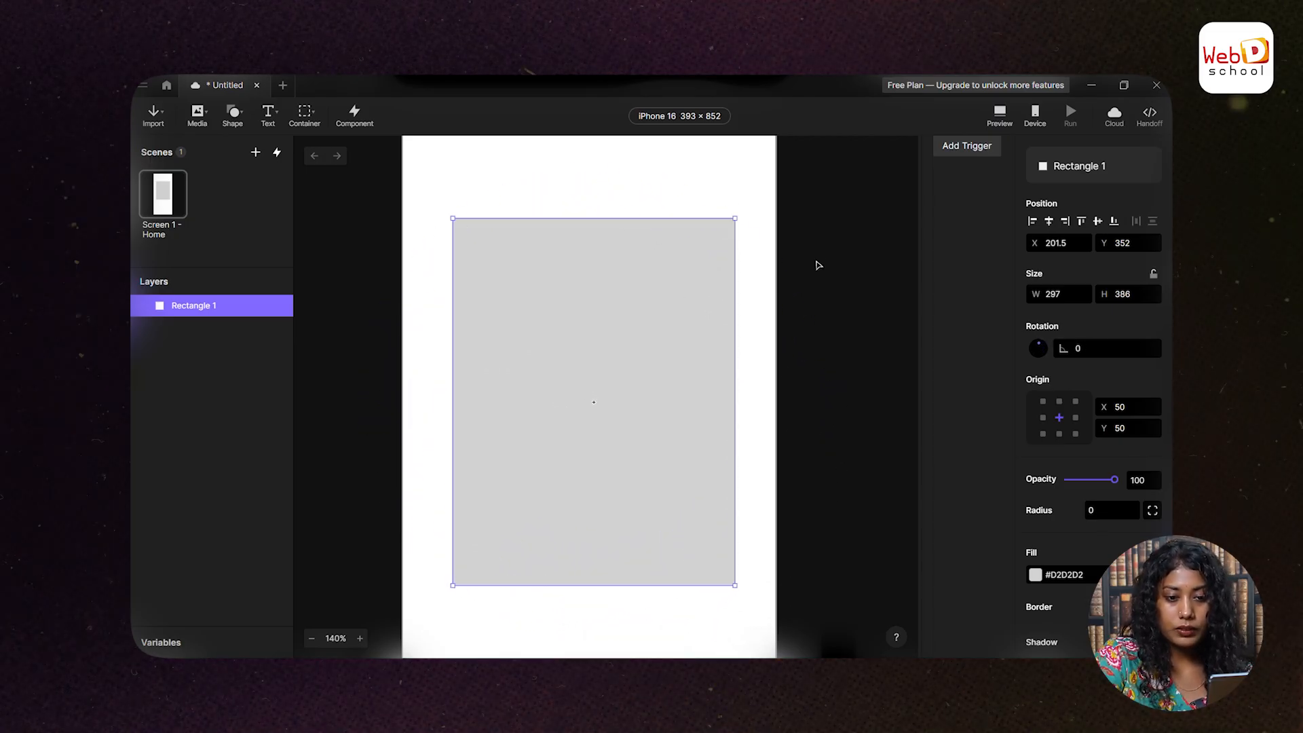
# - Examine the rectangle's opacity and corner radius settings and its remaining properties
pyautogui.scroll(-3, 817, 265)
pyautogui.scroll(3, 736, 384)
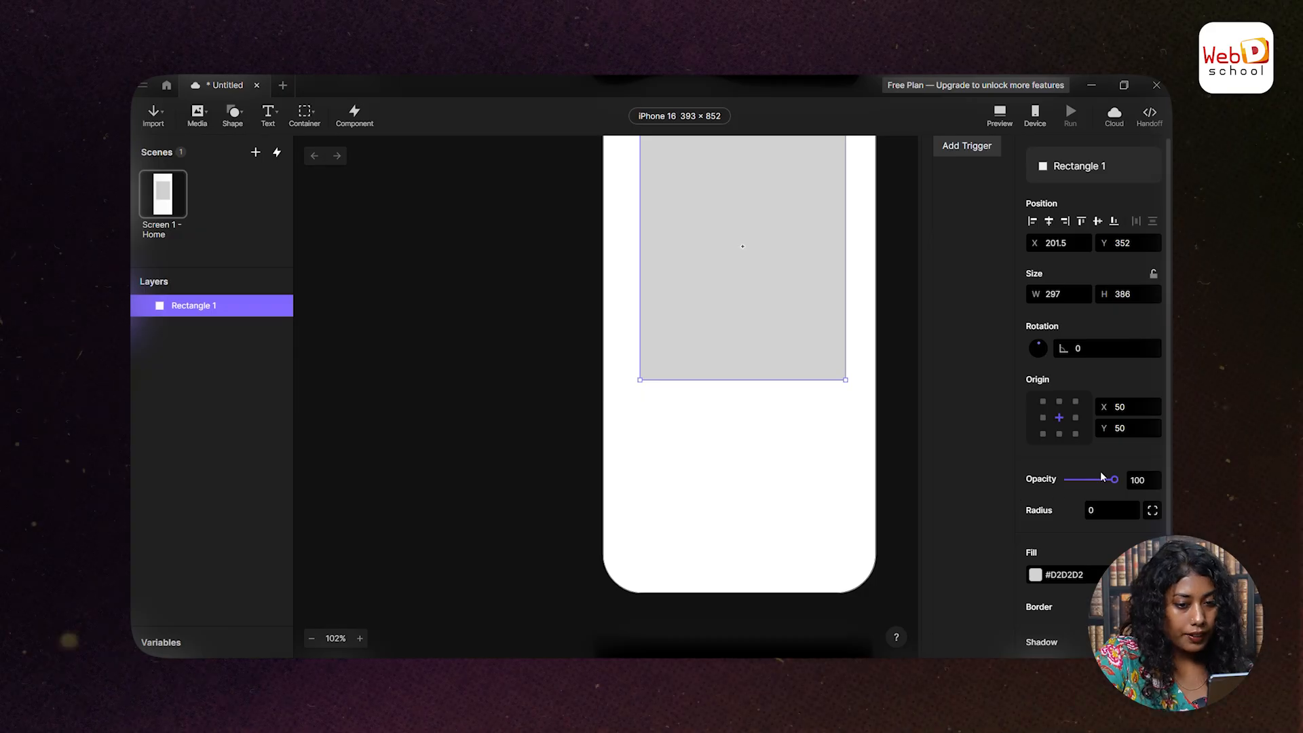
pyautogui.moveTo(1090, 479)
pyautogui.mouseDown()
pyautogui.moveTo(1075, 479)
pyautogui.moveTo(1114, 479)
pyautogui.mouseUp()
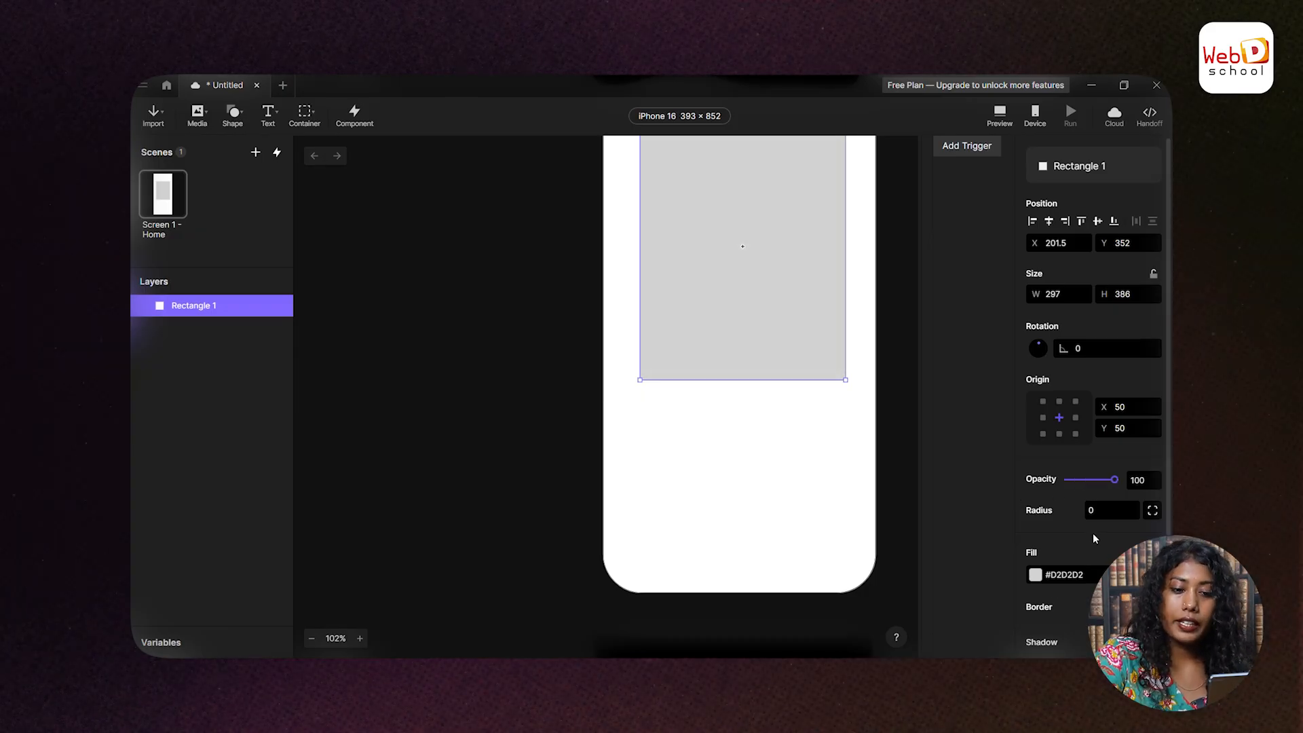
pyautogui.click(1096, 511)
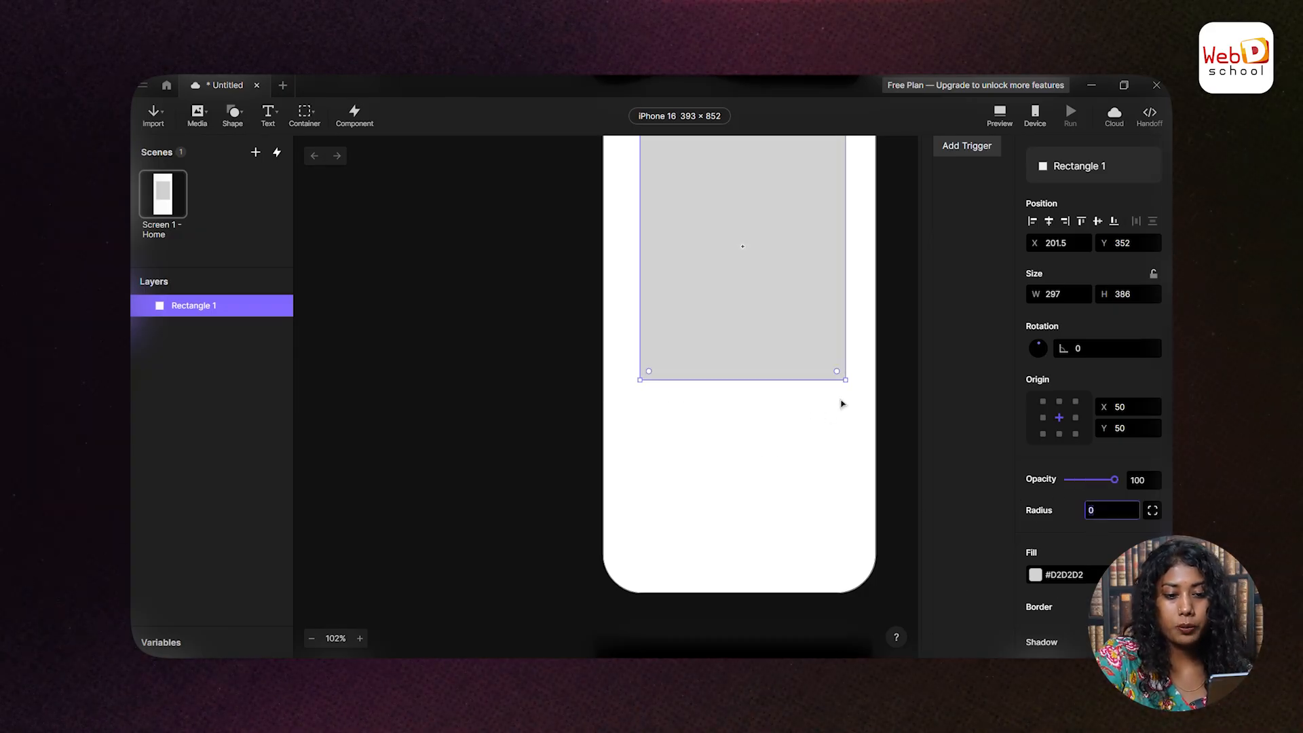
pyautogui.scroll(-2, 1054, 473)
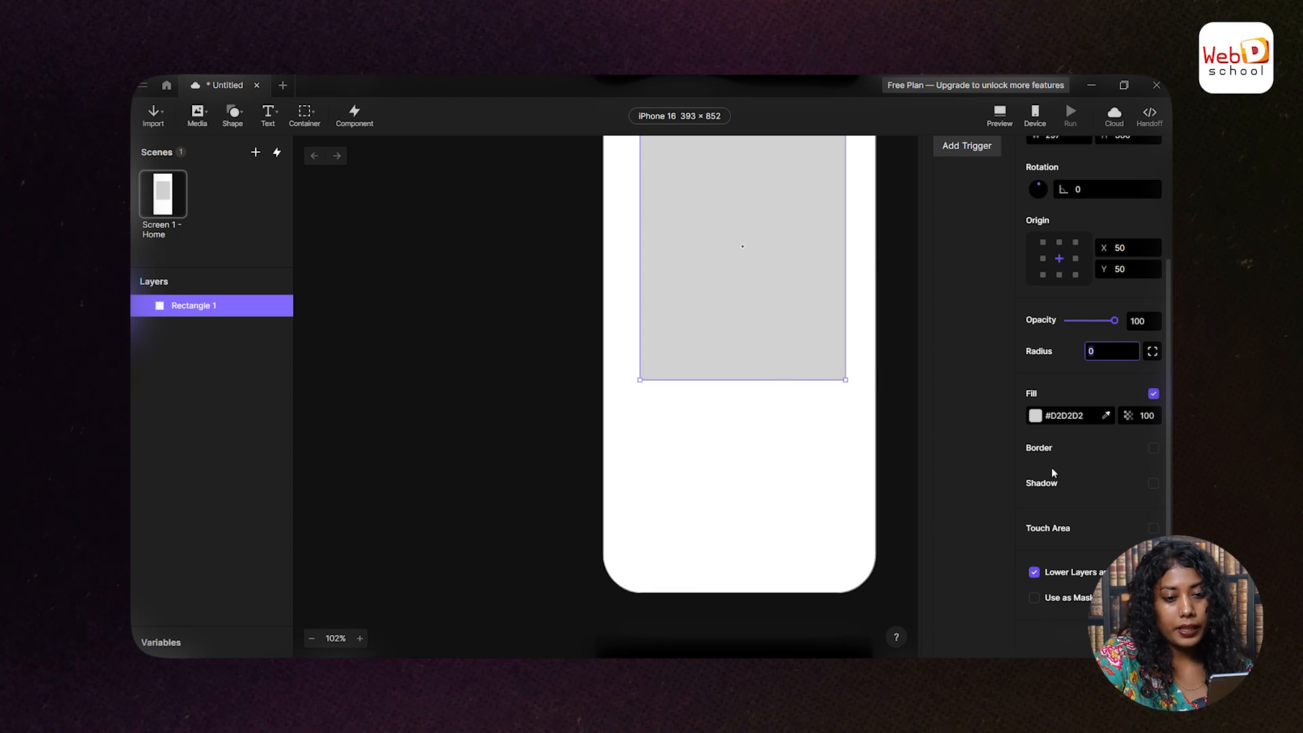
pyautogui.scroll(8, 788, 495)
pyautogui.scroll(-8, 782, 372)
pyautogui.scroll(4, 852, 442)
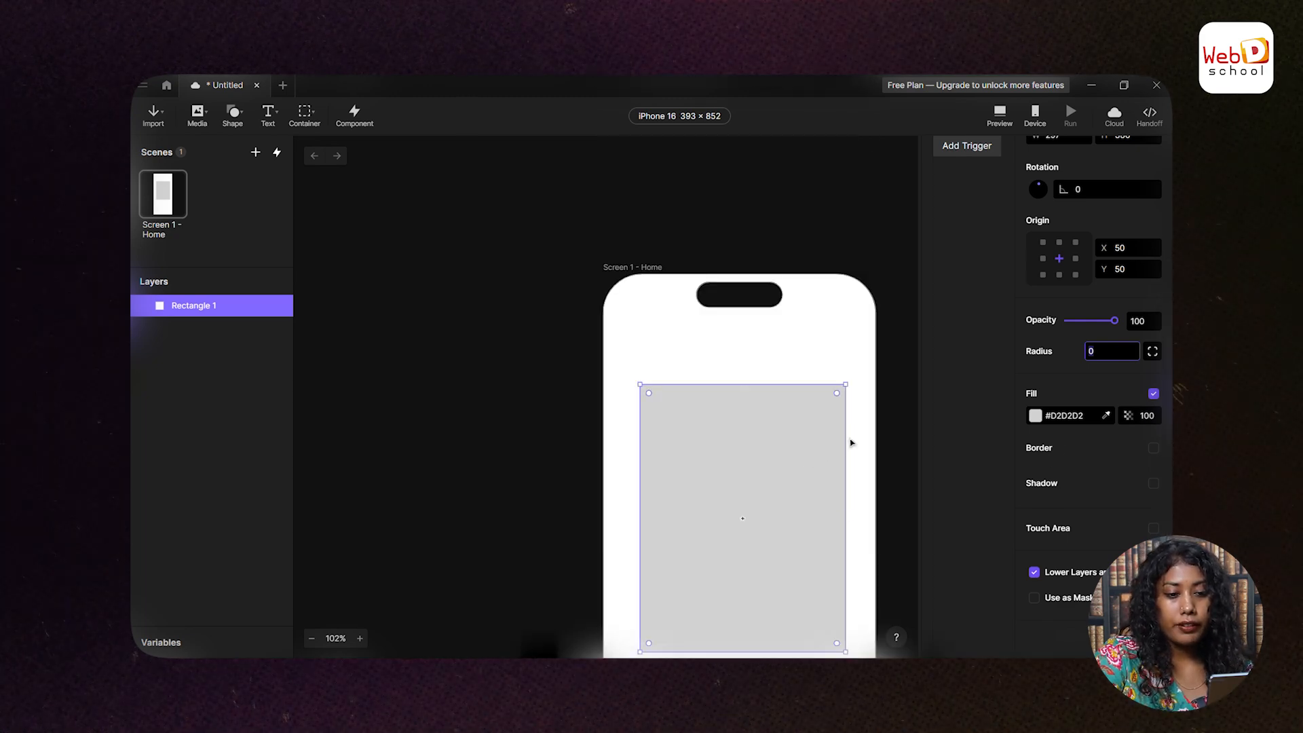
# - Check the rectangle's fill color options and the available fill types, Solid Color and Image
pyautogui.click(1035, 415)
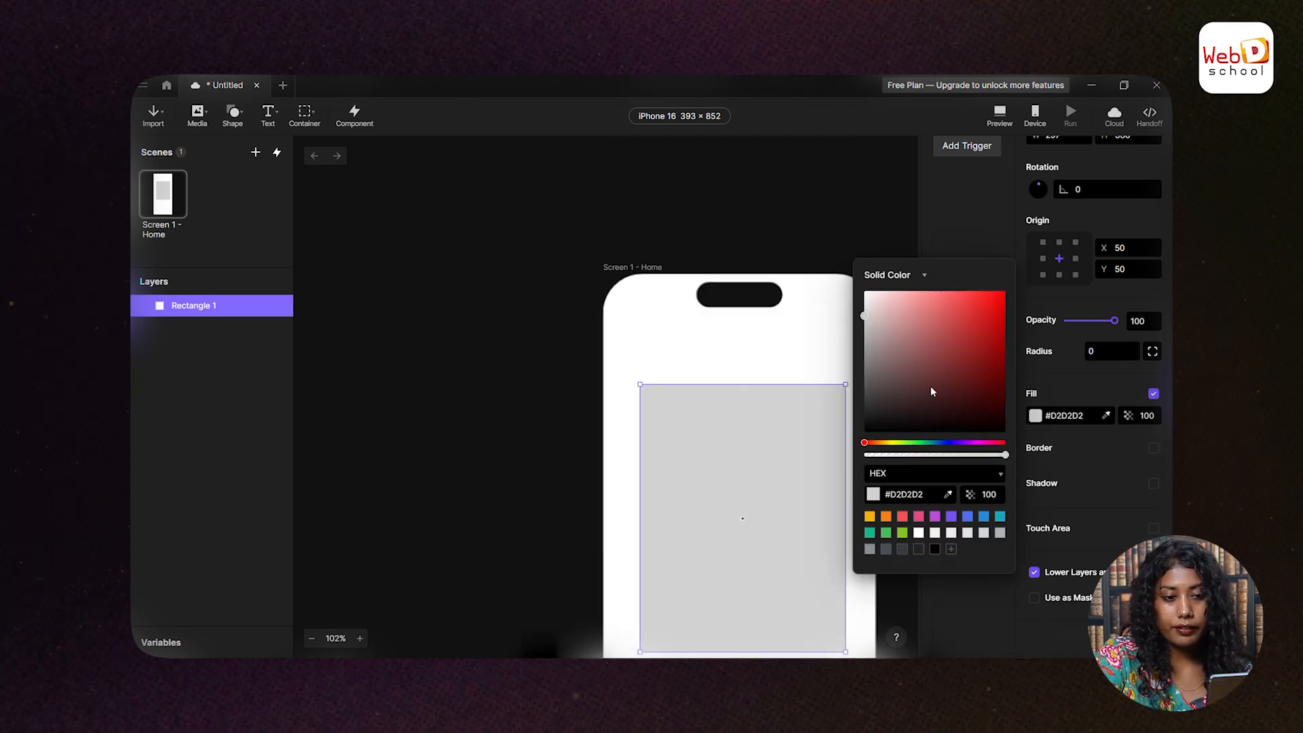
pyautogui.click(919, 274)
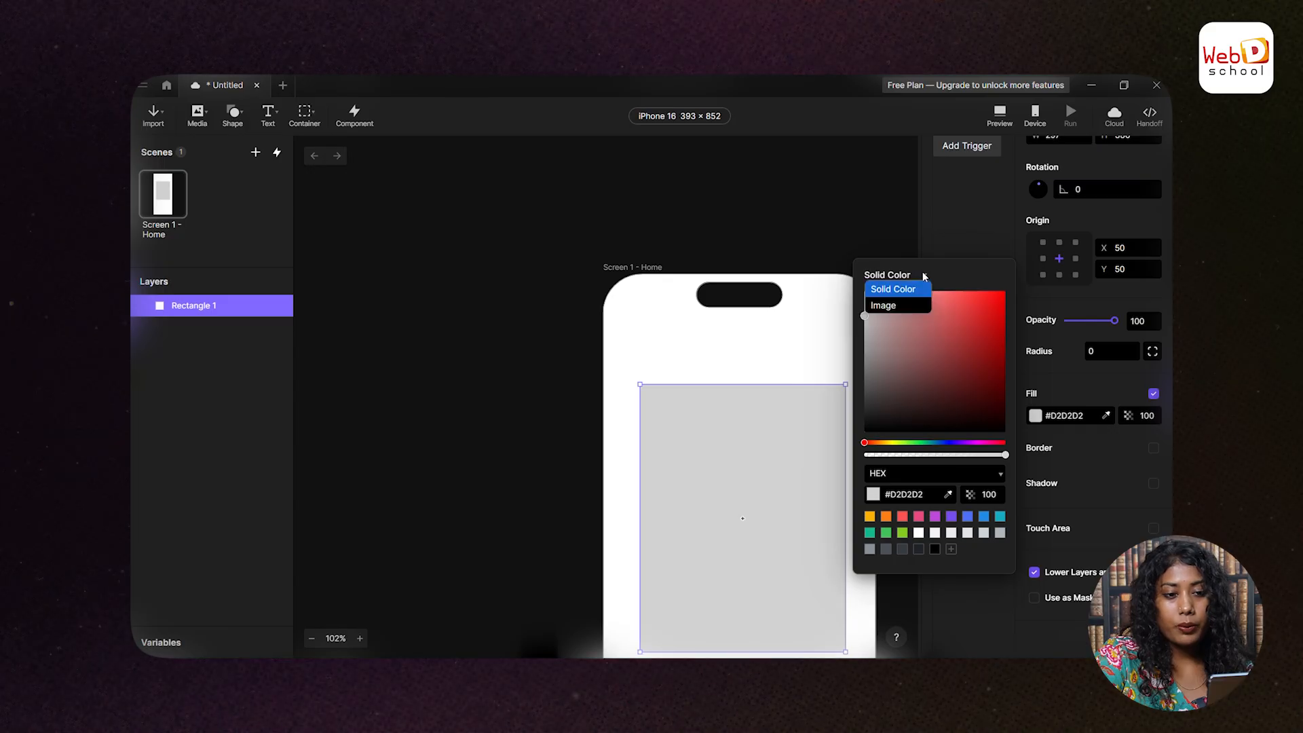
pyautogui.click(868, 238)
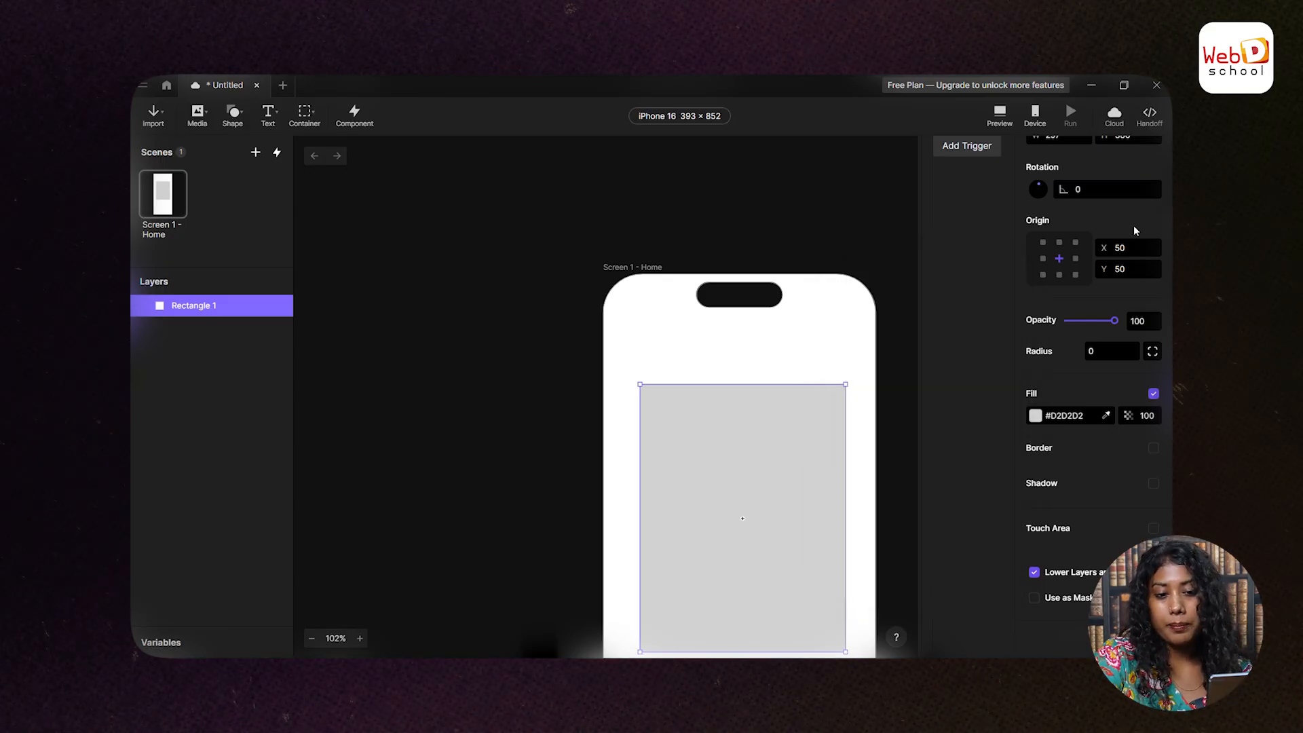
# - Add a border to the rectangle
pyautogui.scroll(-2, 686, 457)
pyautogui.scroll(-2, 686, 456)
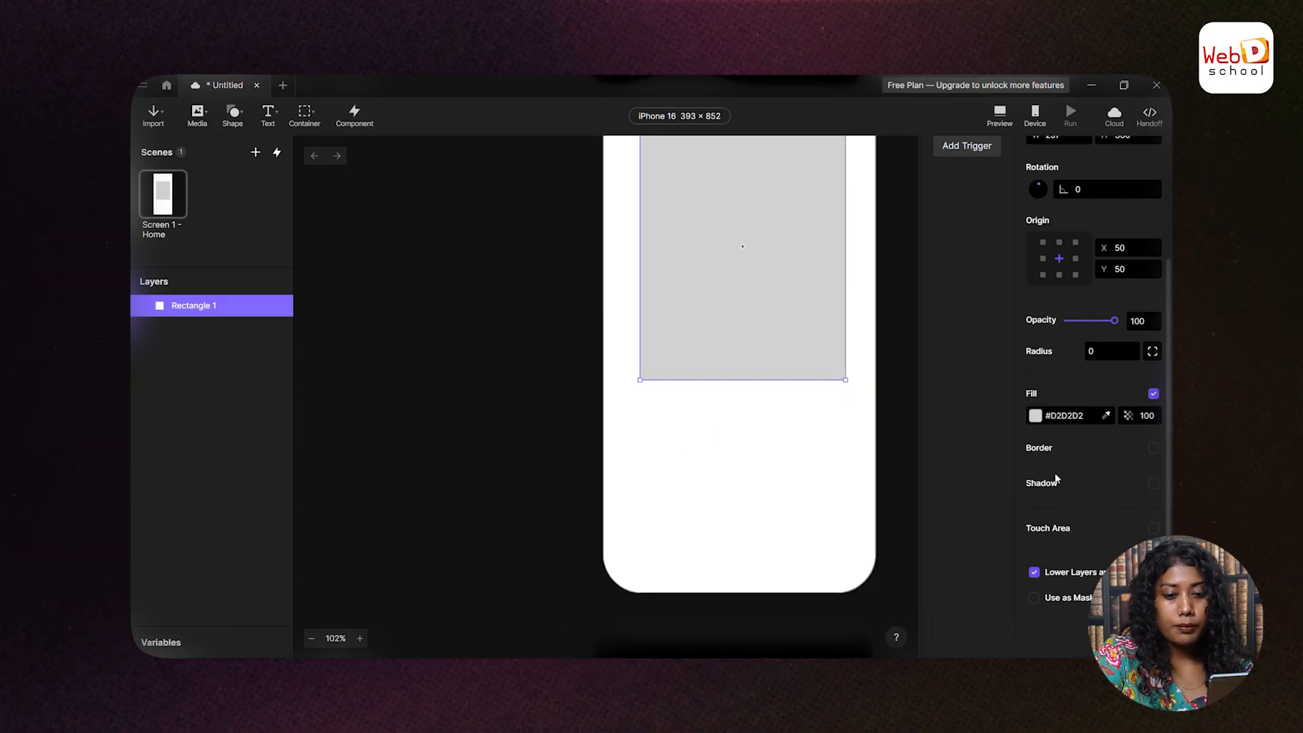
pyautogui.click(1153, 449)
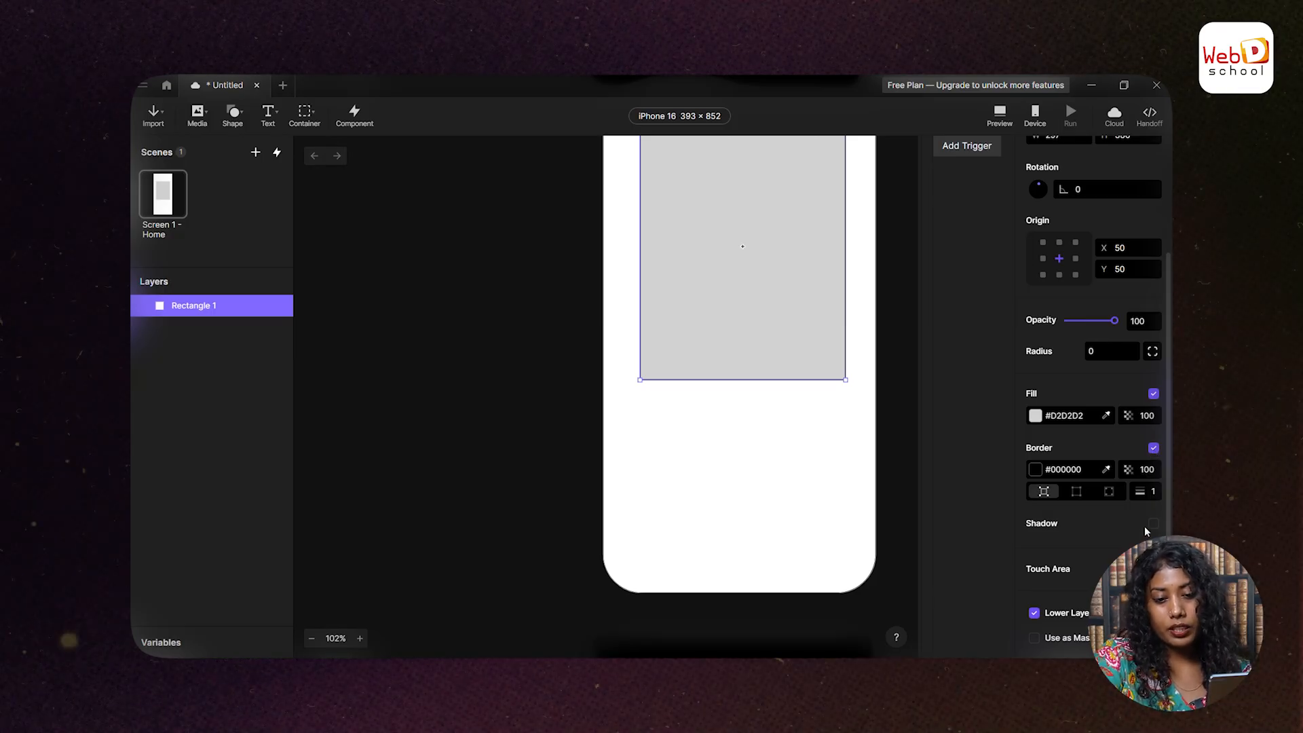
pyautogui.scroll(2, 800, 366)
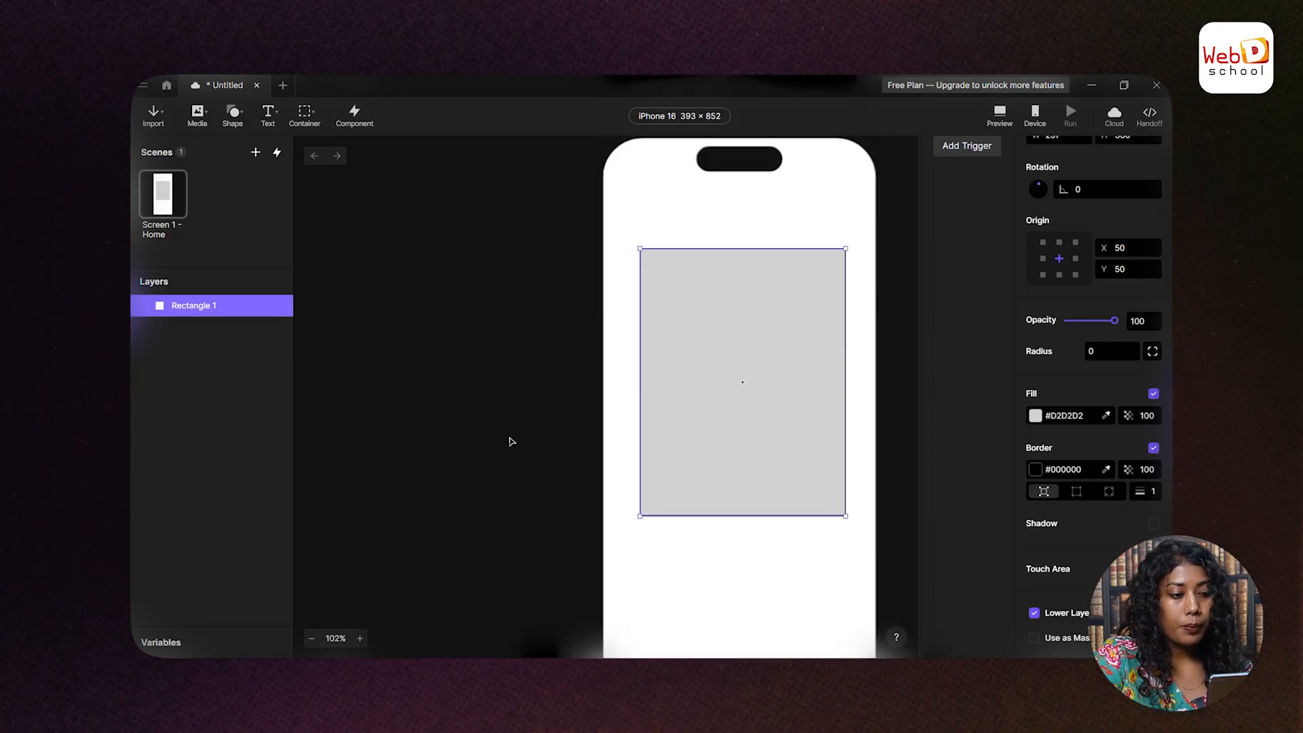
pyautogui.moveTo(513, 442); pyautogui.dragTo(397, 431)
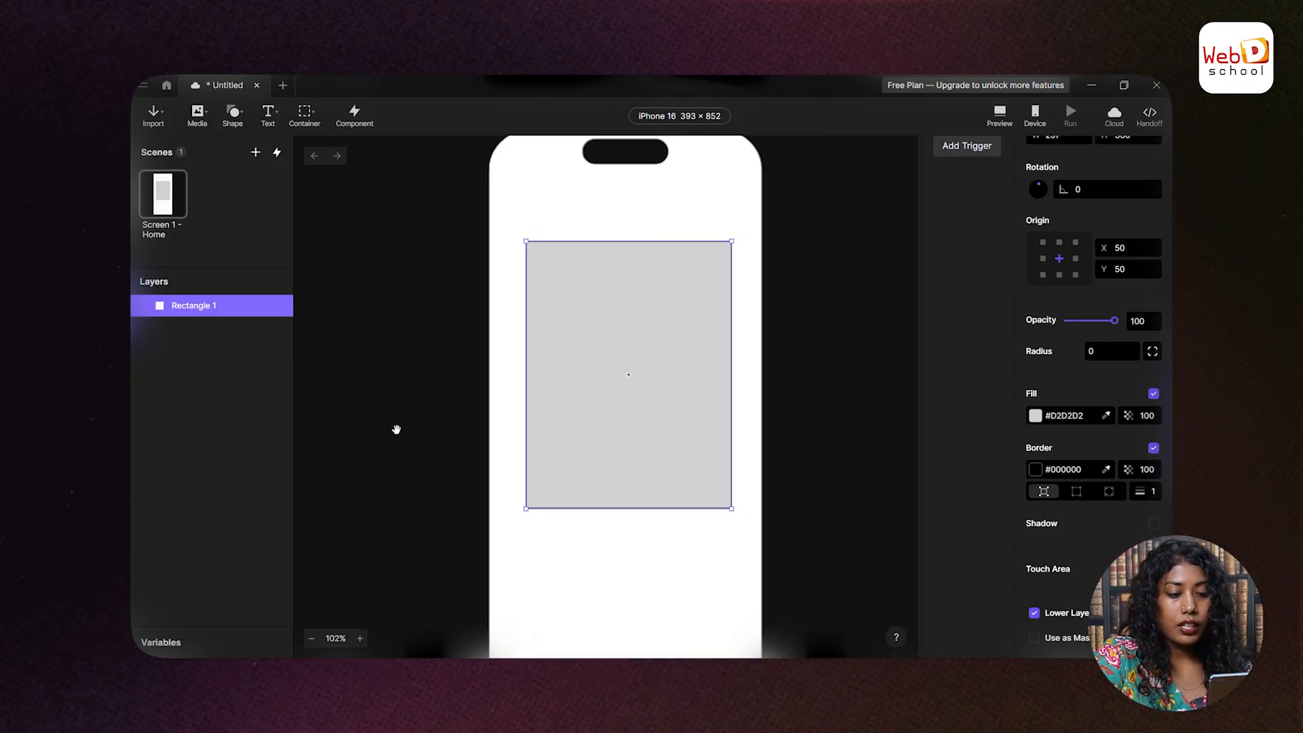
# - Add a shadow to the rectangle and look at the shadow's color options
pyautogui.click(1154, 524)
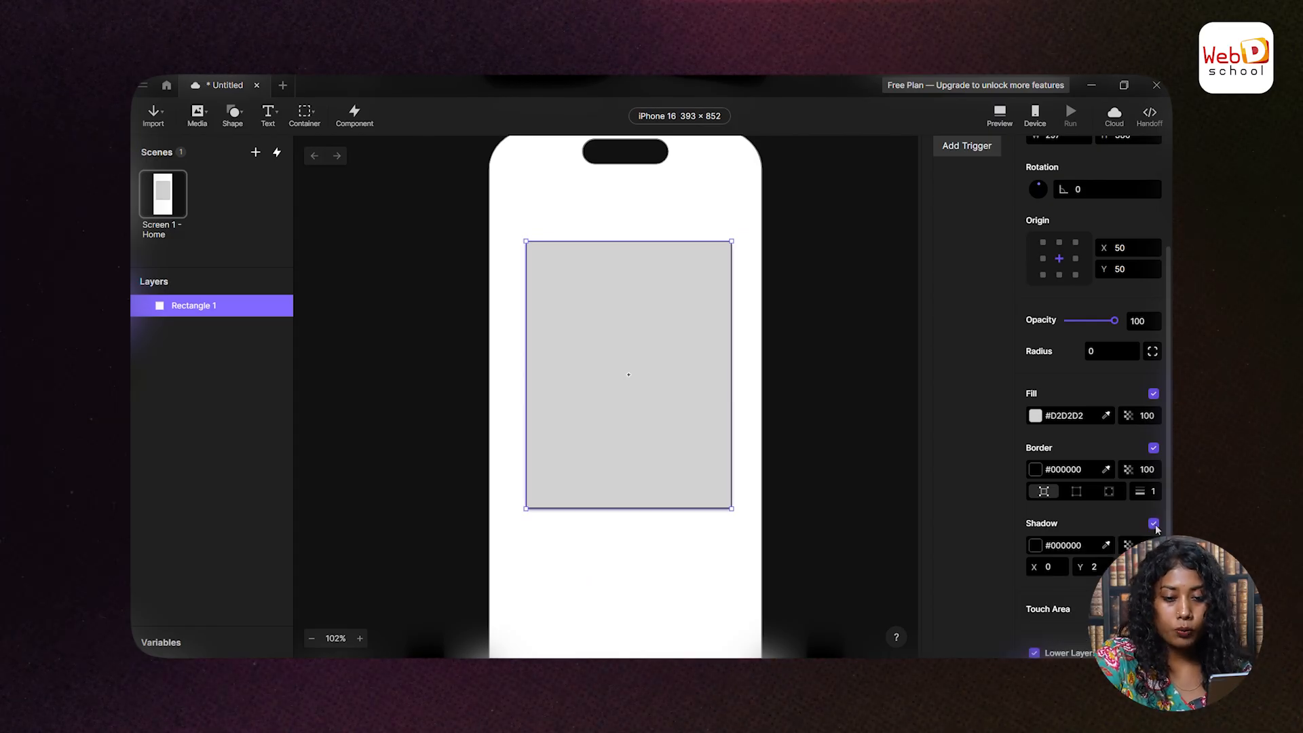
pyautogui.click(1037, 547)
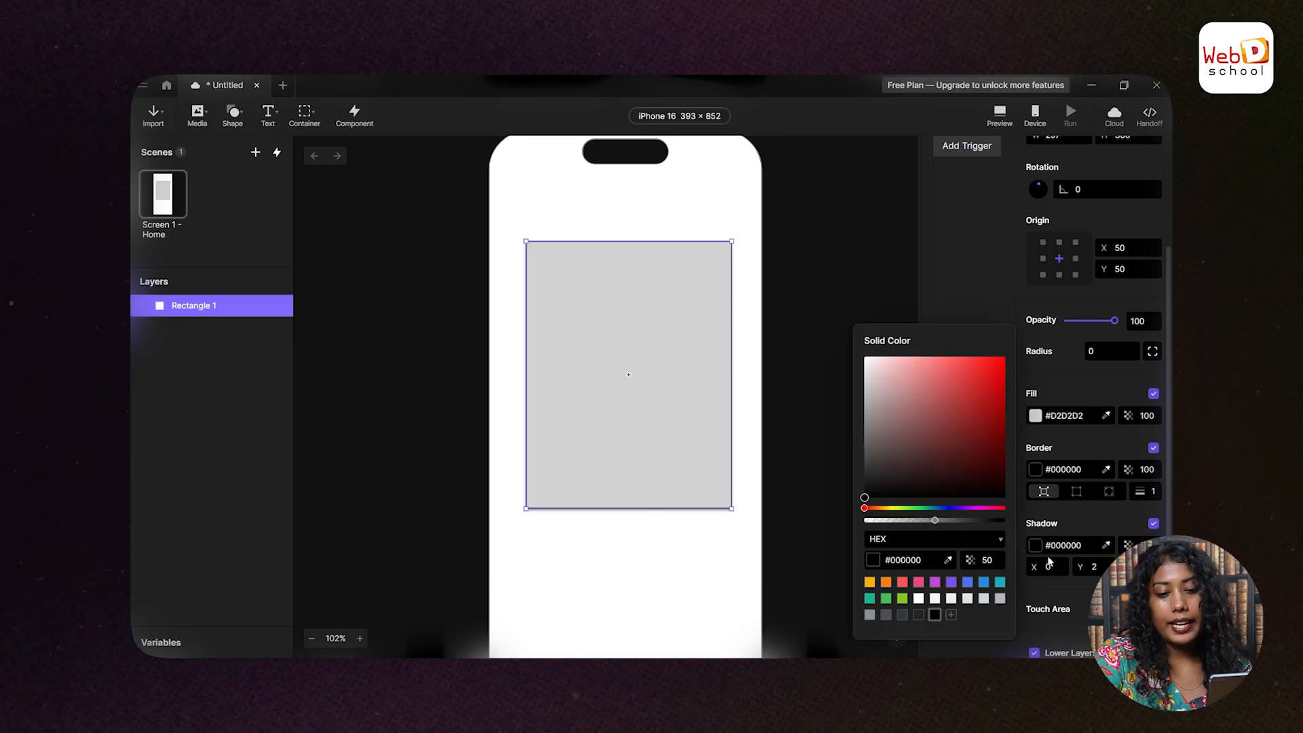
pyautogui.click(1050, 564)
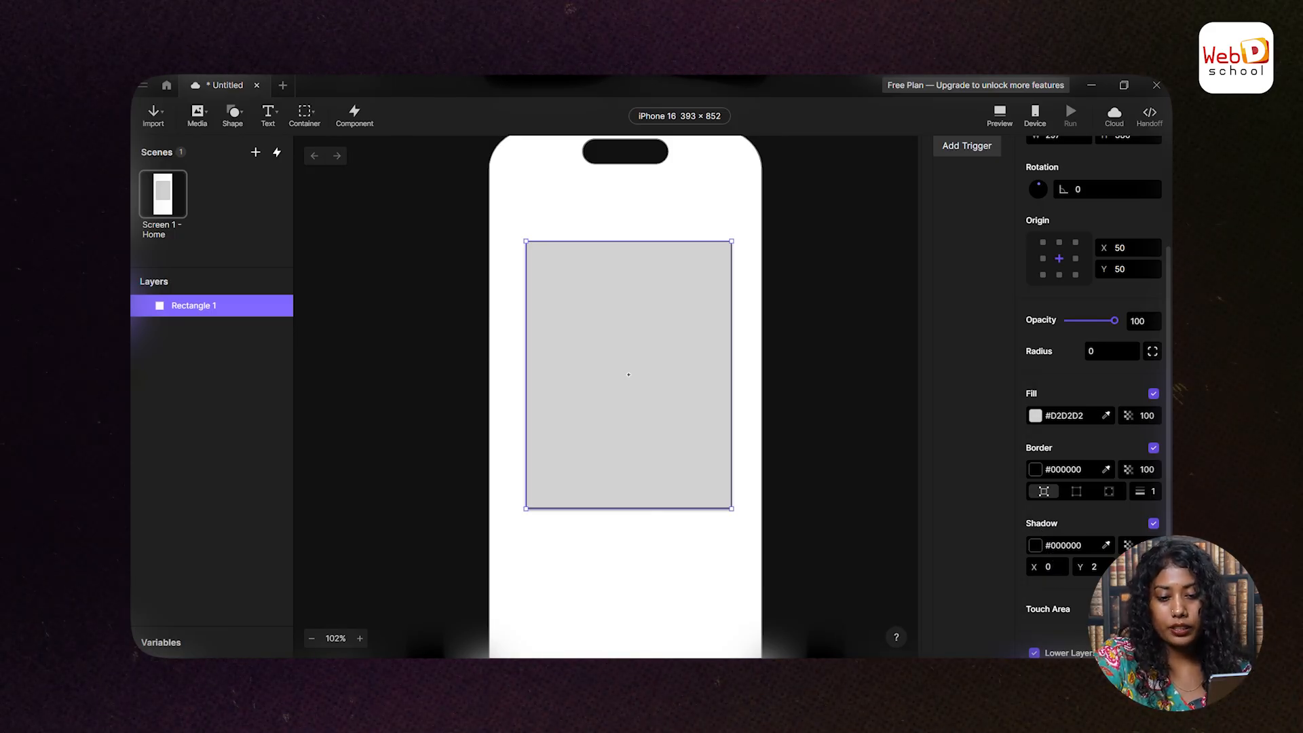
pyautogui.scroll(-1, 1092, 407)
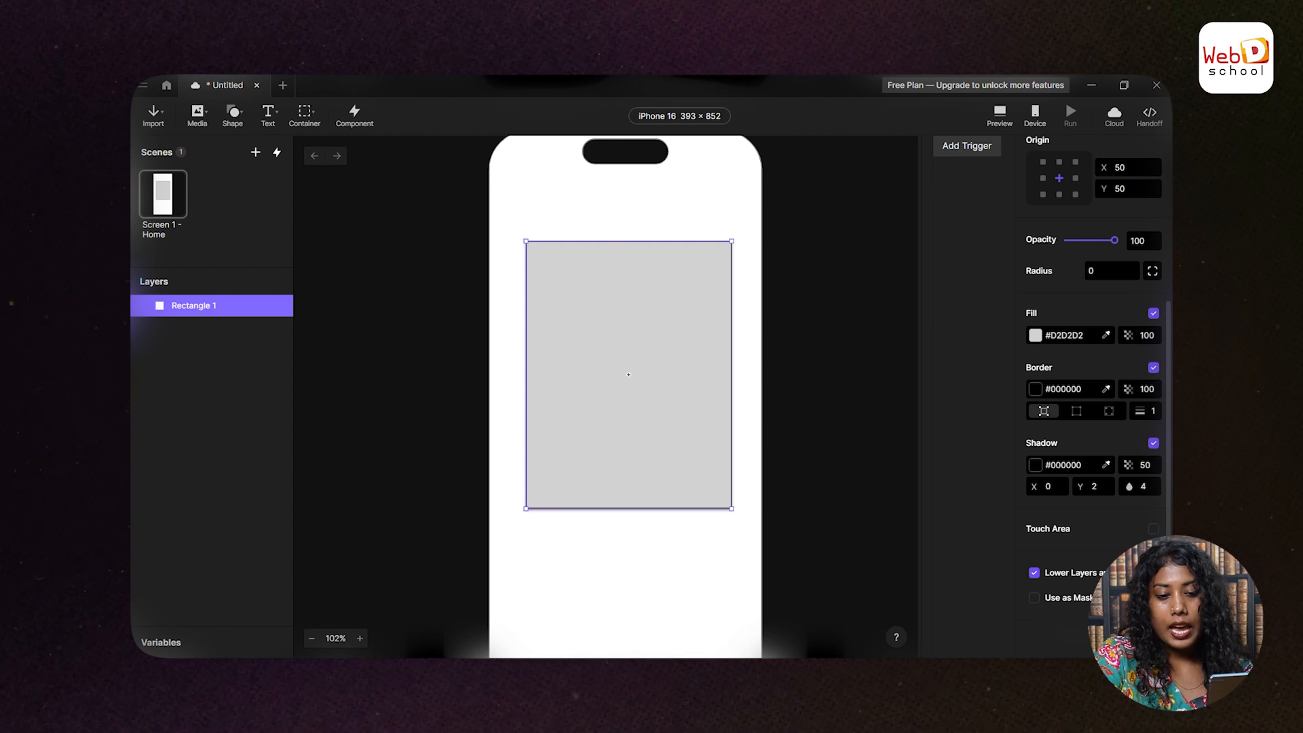
# - Move the rectangle slightly on the phone screen to about X 196.5, Y 346
pyautogui.click(837, 421)
pyautogui.moveTo(597, 466); pyautogui.dragTo(593, 458)
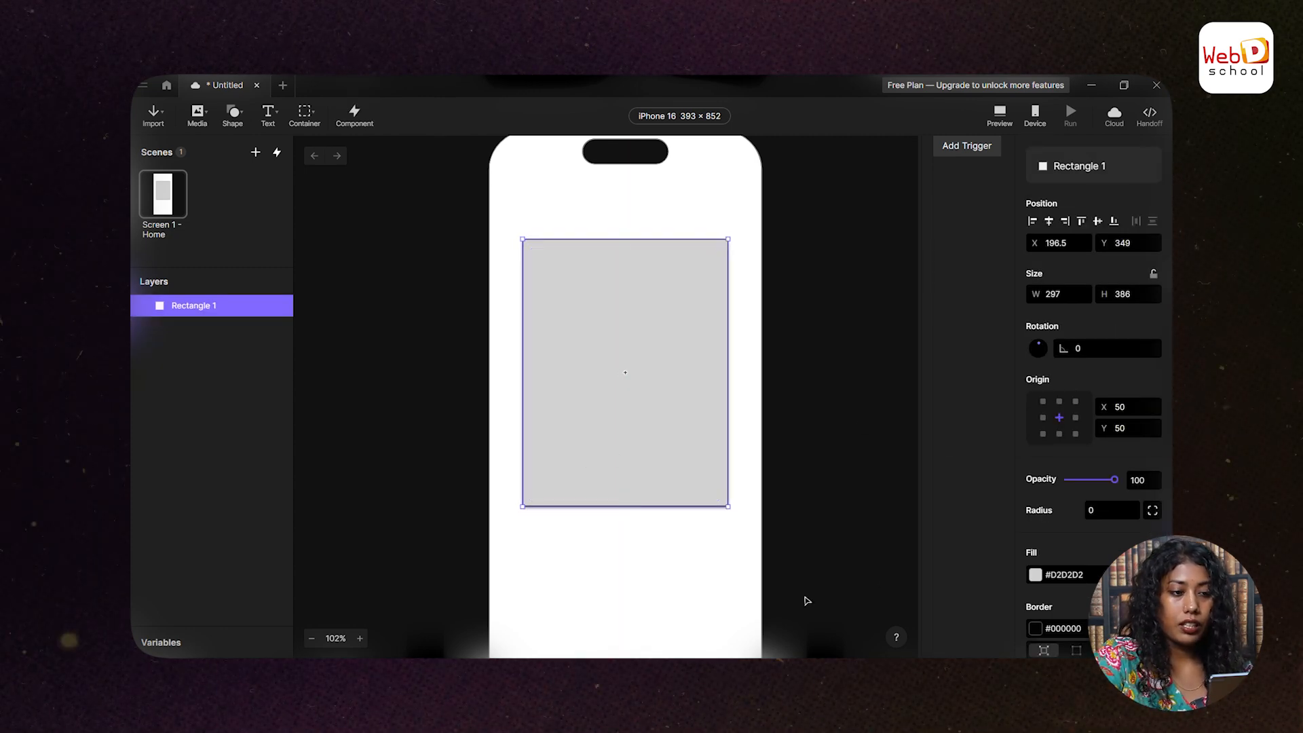
pyautogui.moveTo(647, 369); pyautogui.dragTo(646, 366)
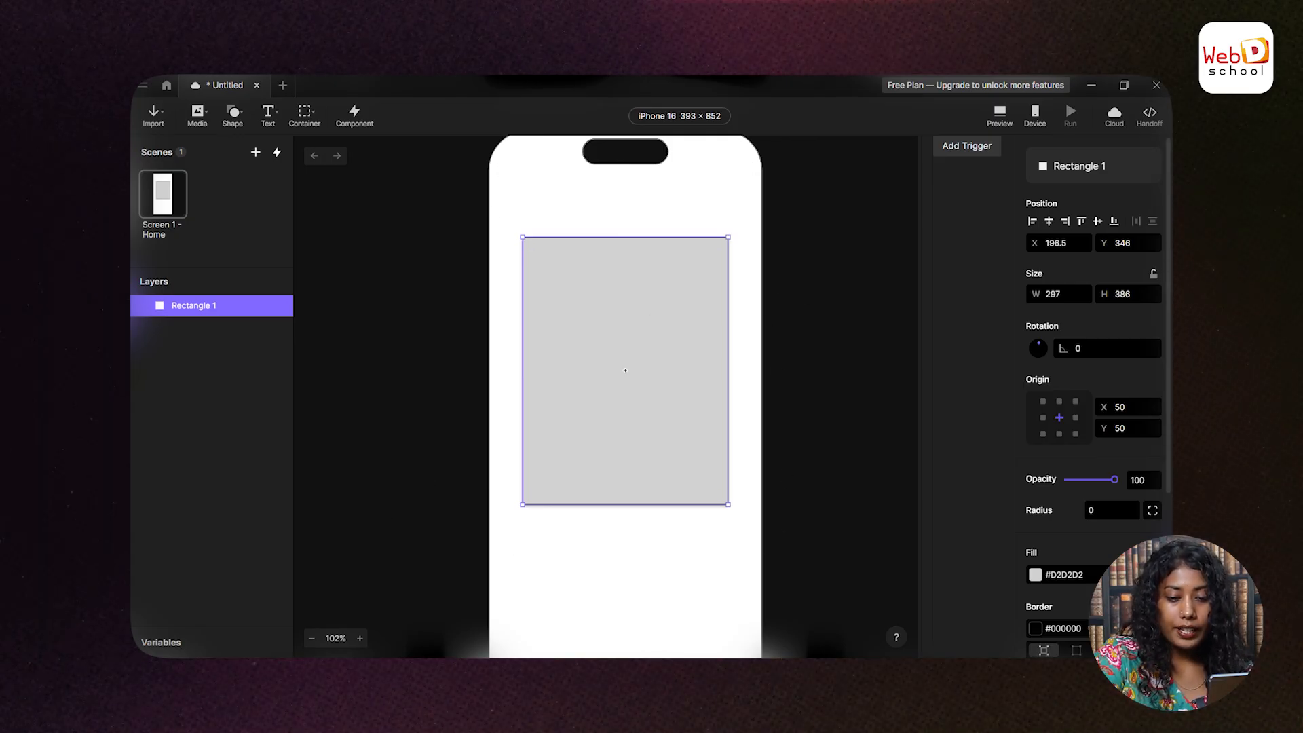
# - Enable the rectangle's touch area and set it to 19 on all sides
pyautogui.scroll(-4, 1093, 394)
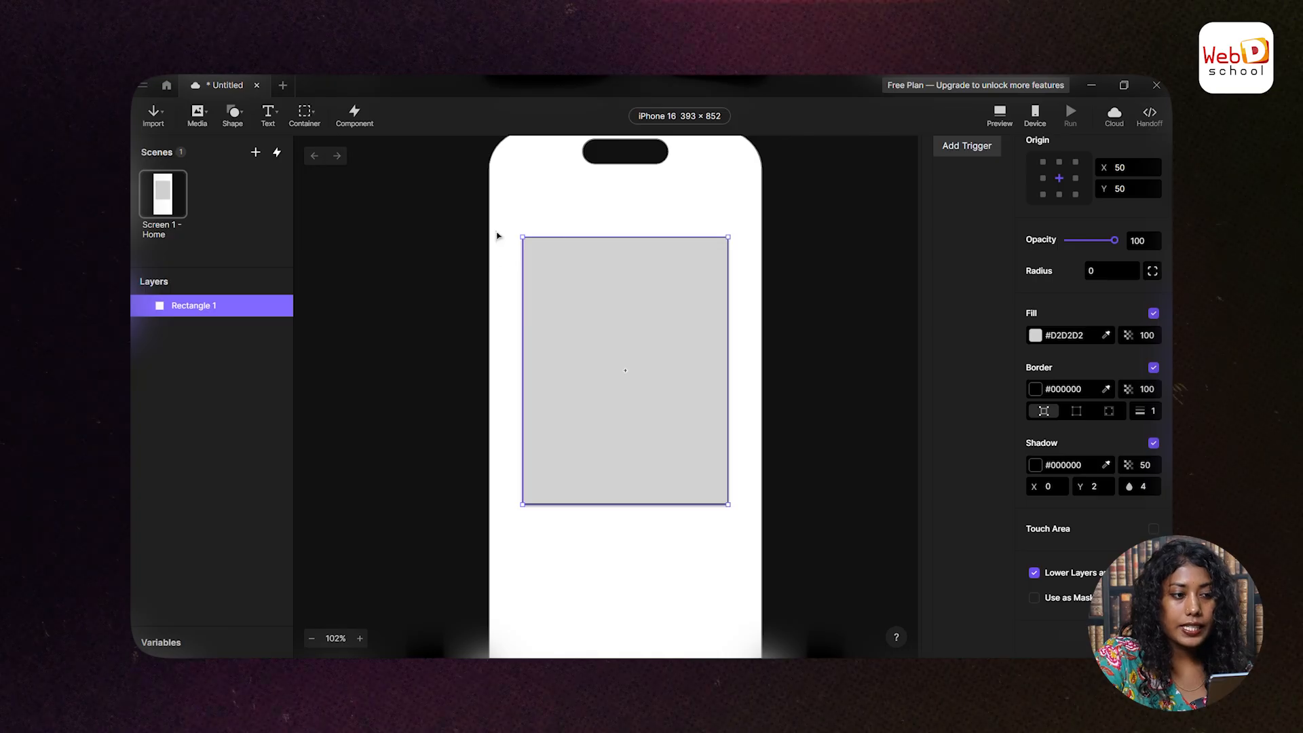
pyautogui.click(1153, 528)
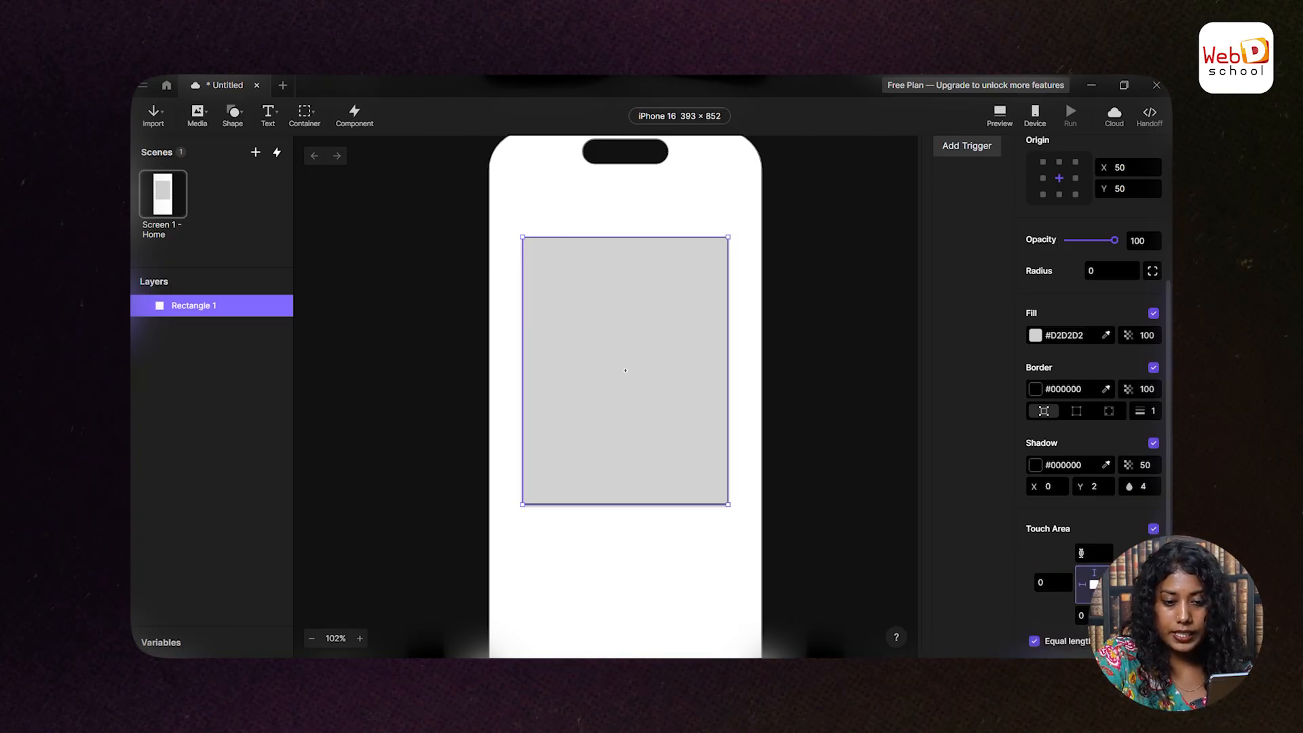
pyautogui.press('BackSpace')
pyautogui.write('5')
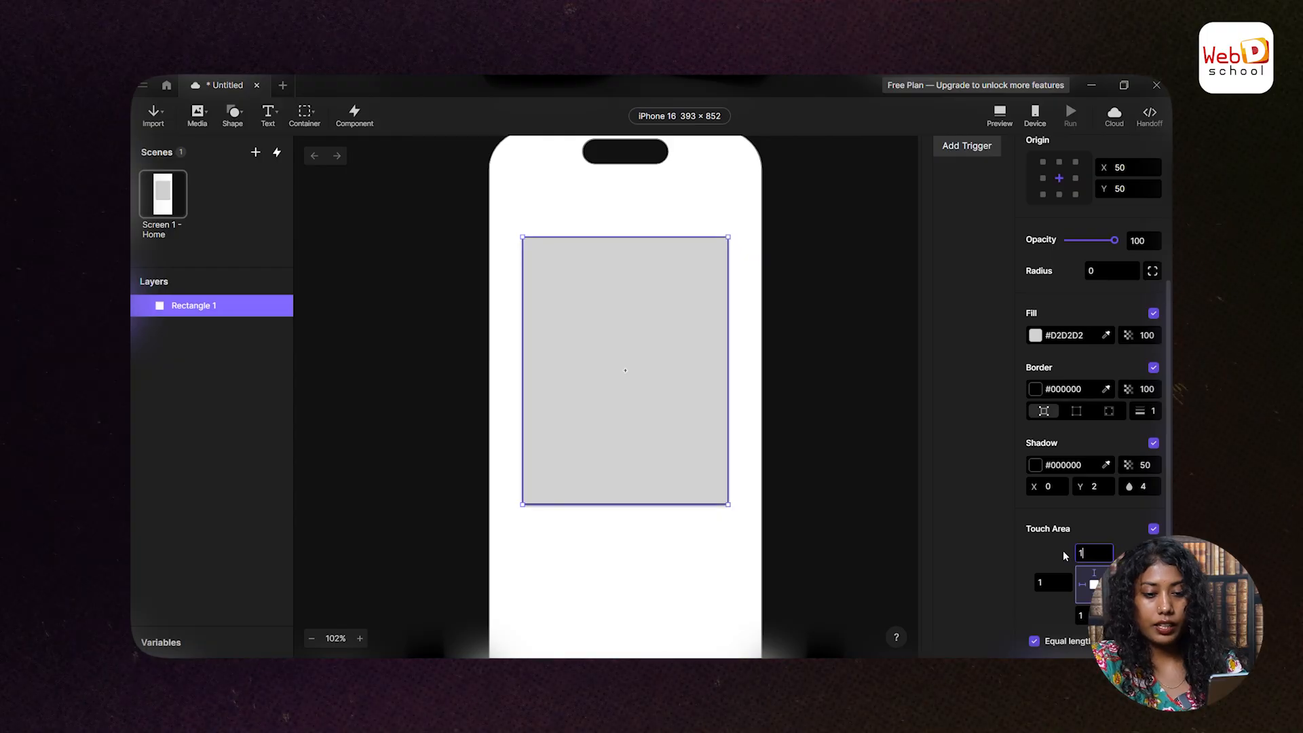
pyautogui.press('Up')
pyautogui.press('Up')
pyautogui.press('Up')
pyautogui.press('Up')
pyautogui.press('Up')
pyautogui.press('Up')
pyautogui.press('Up')
pyautogui.press('Up')
pyautogui.press('Up')
pyautogui.press('Up')
pyautogui.press('Up')
pyautogui.press('Up')
pyautogui.press('Up')
pyautogui.press('Up')
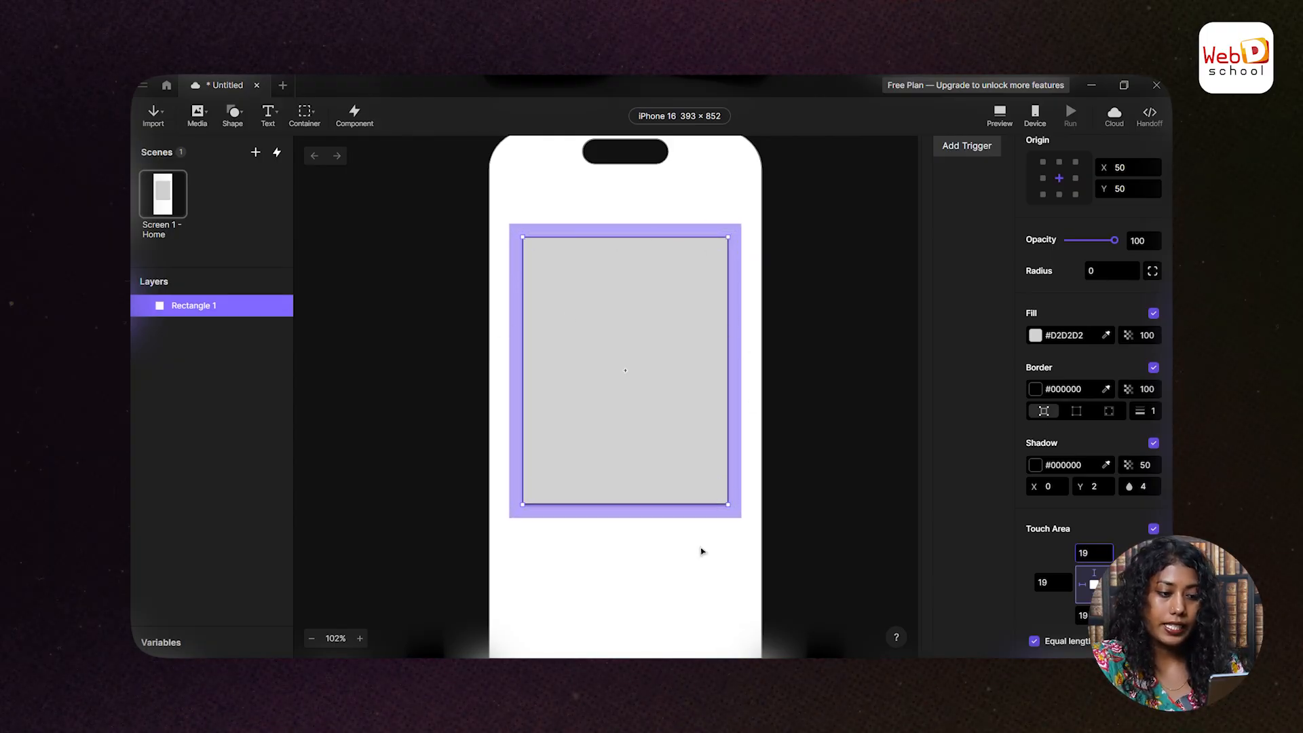
pyautogui.press('Return')
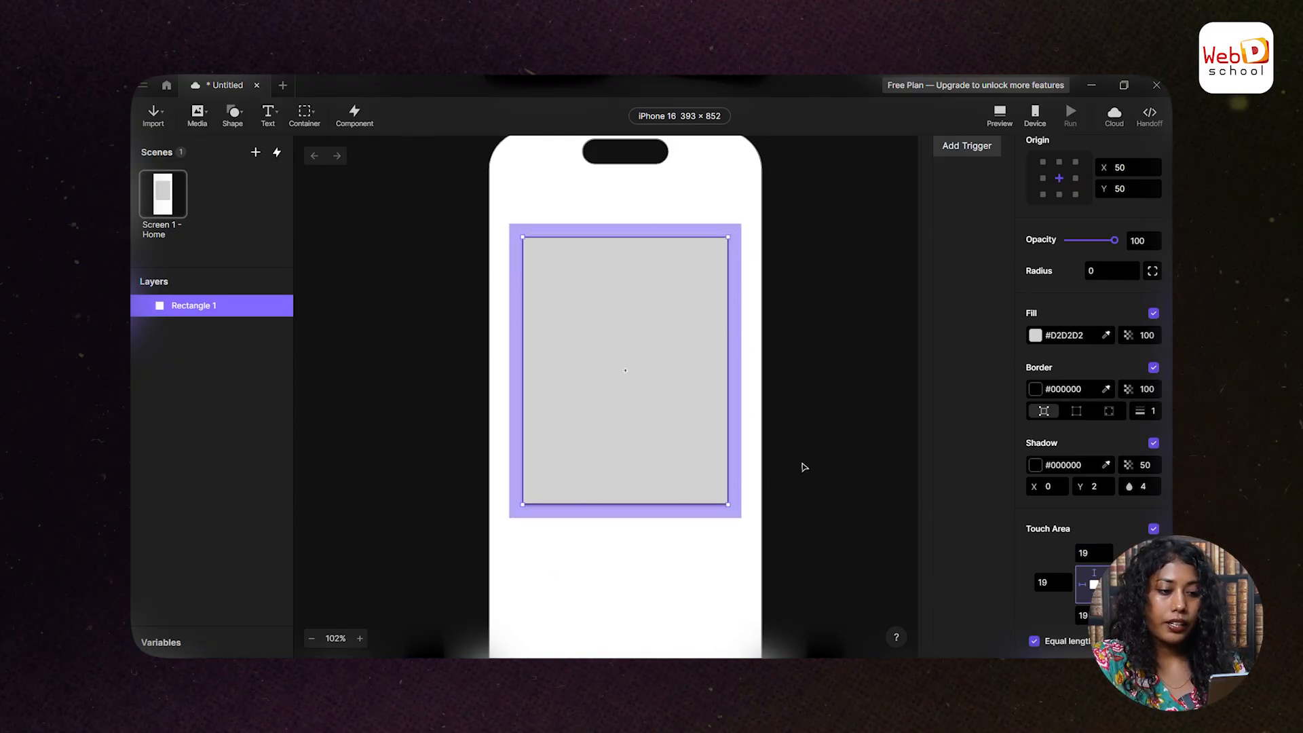
# - Set the rectangle's touch area to 20 on all sides and move the rectangle to about X 201.5, Y 344
pyautogui.click(689, 562)
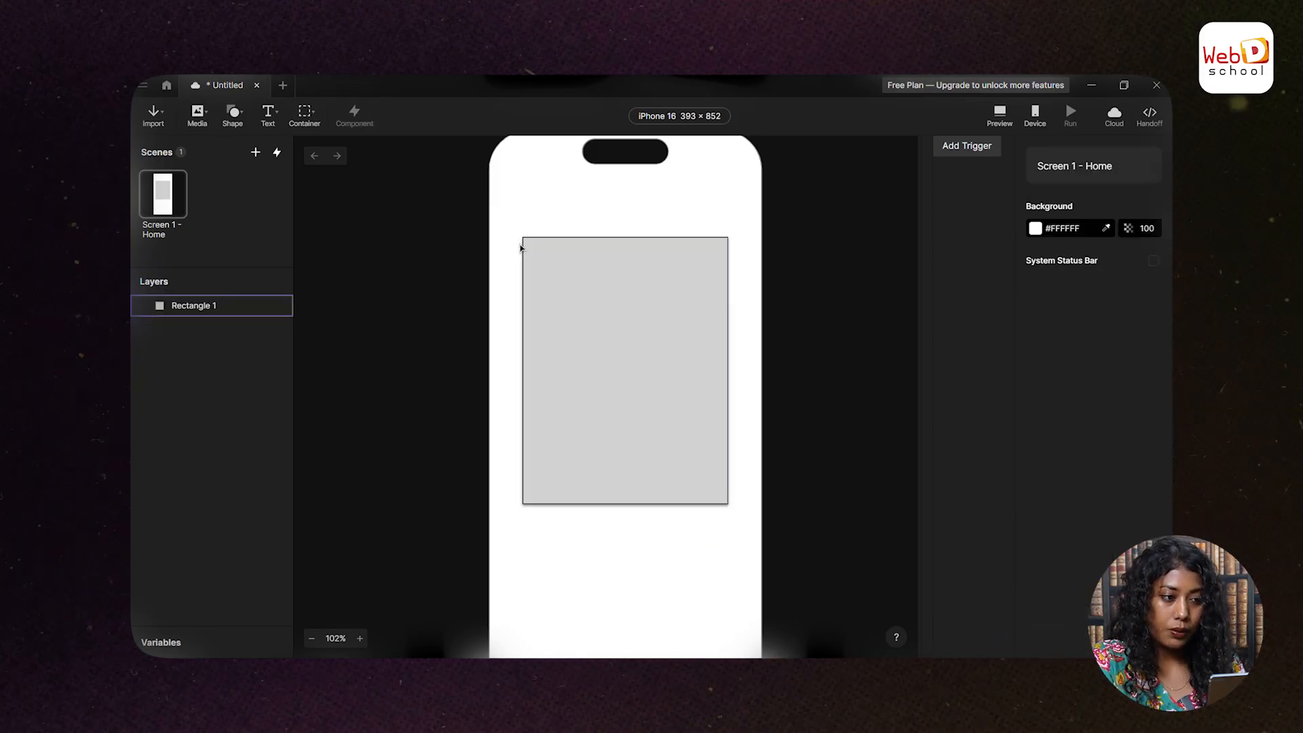
pyautogui.click(611, 369)
pyautogui.scroll(-5, 1082, 454)
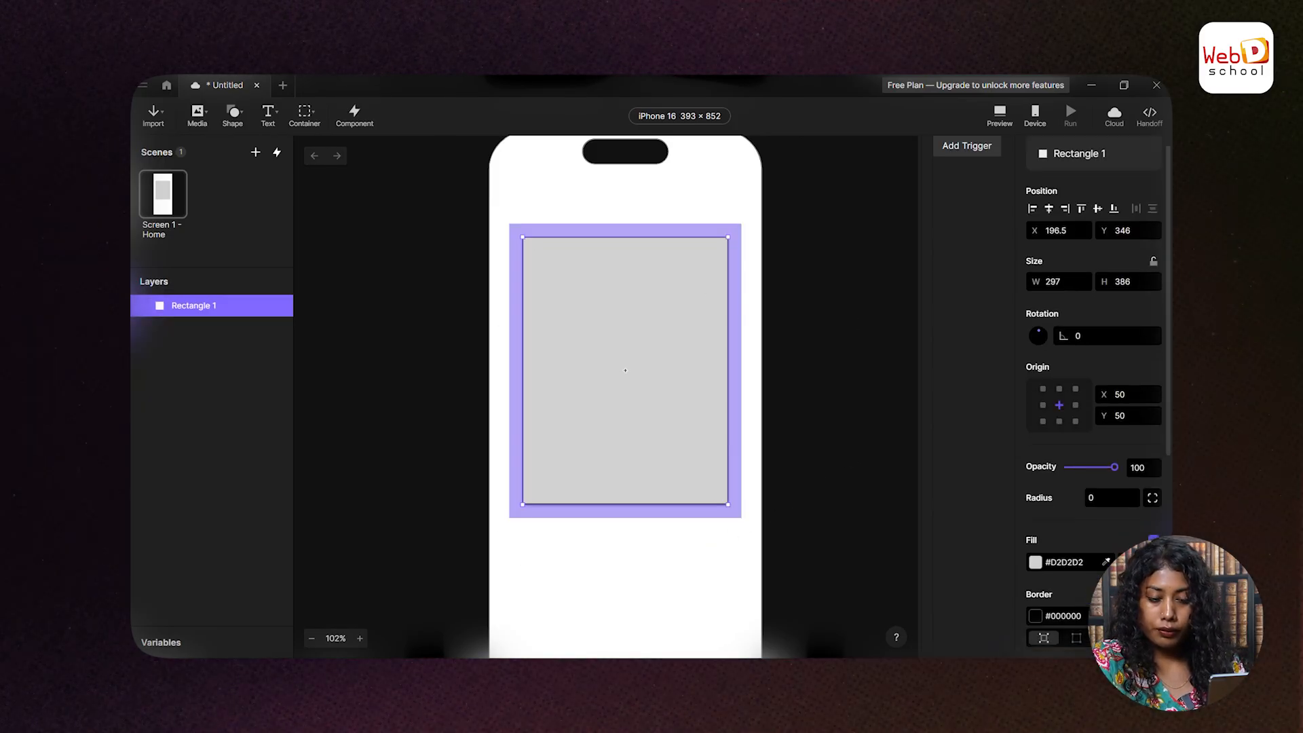
pyautogui.doubleClick(1082, 453)
pyautogui.write('20')
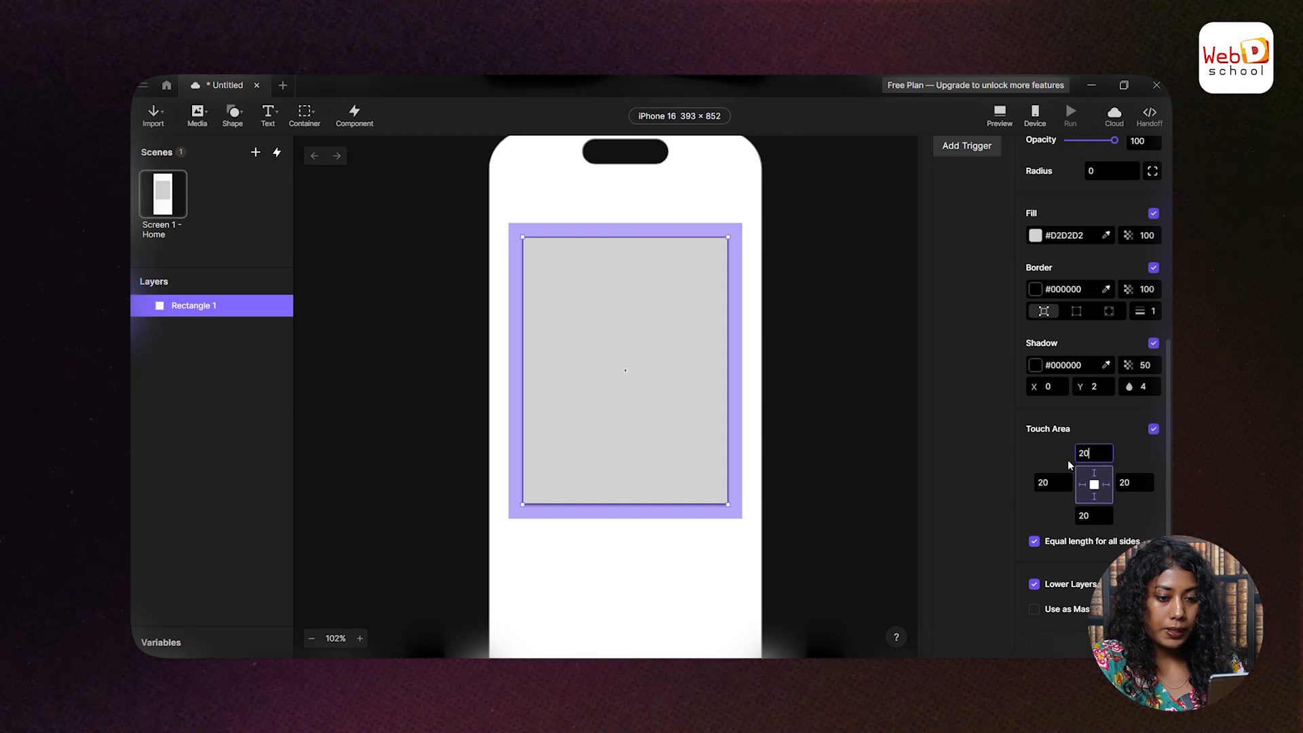
pyautogui.press('Return')
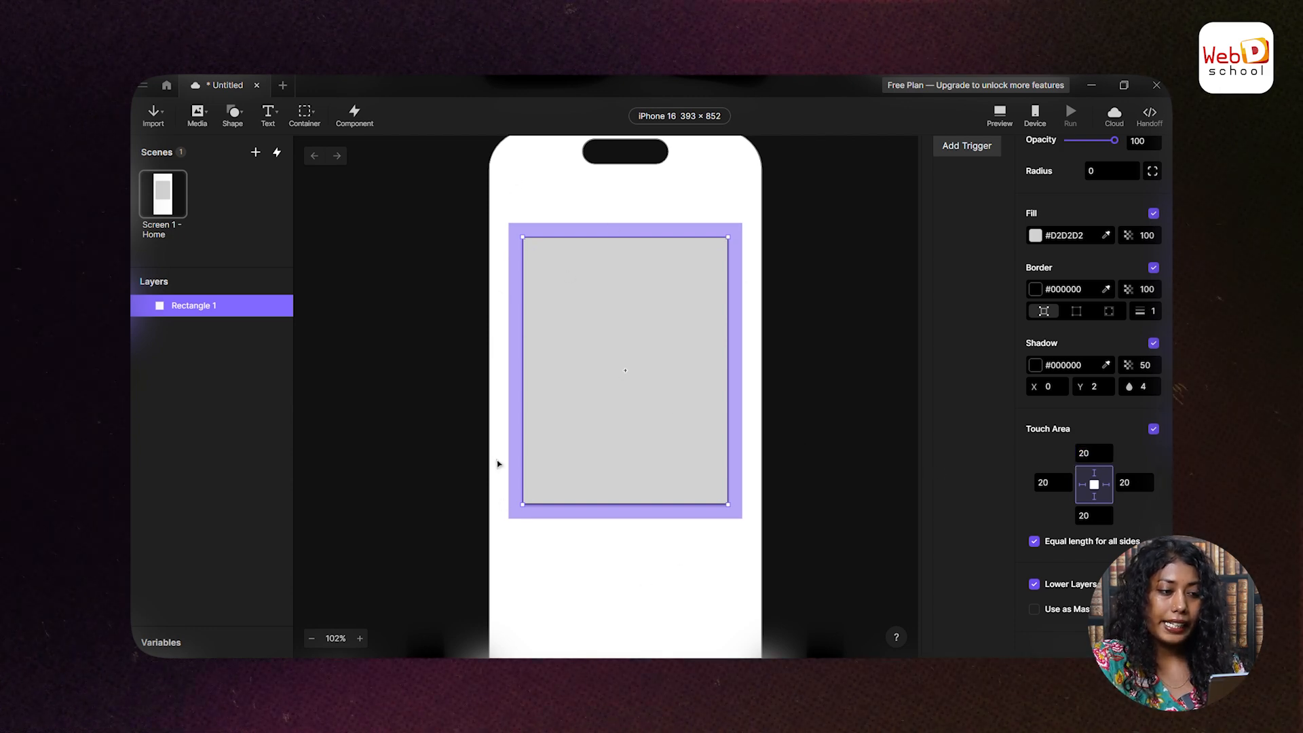
pyautogui.click(771, 559)
pyautogui.click(631, 469)
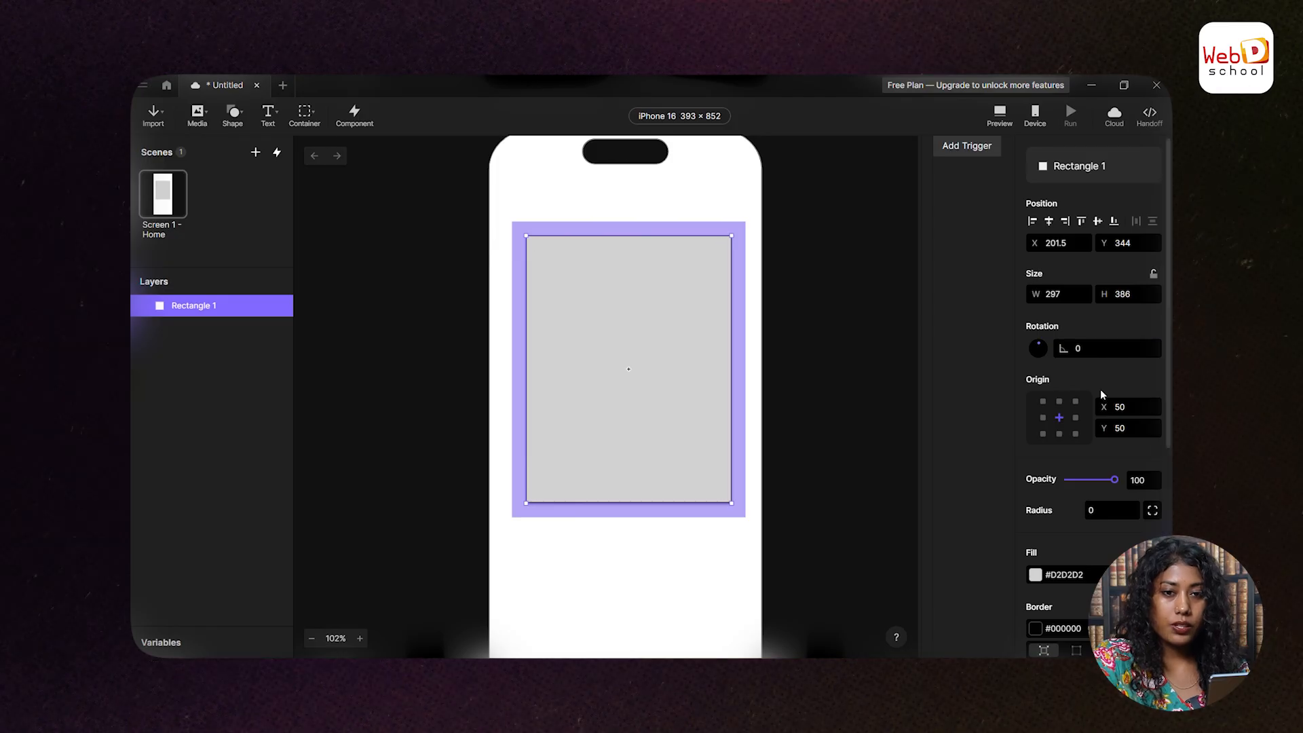
# - Fill the rectangle with red #D90303 and place a background blur about 196 by 196 over its upper part
pyautogui.scroll(-5, 1092, 407)
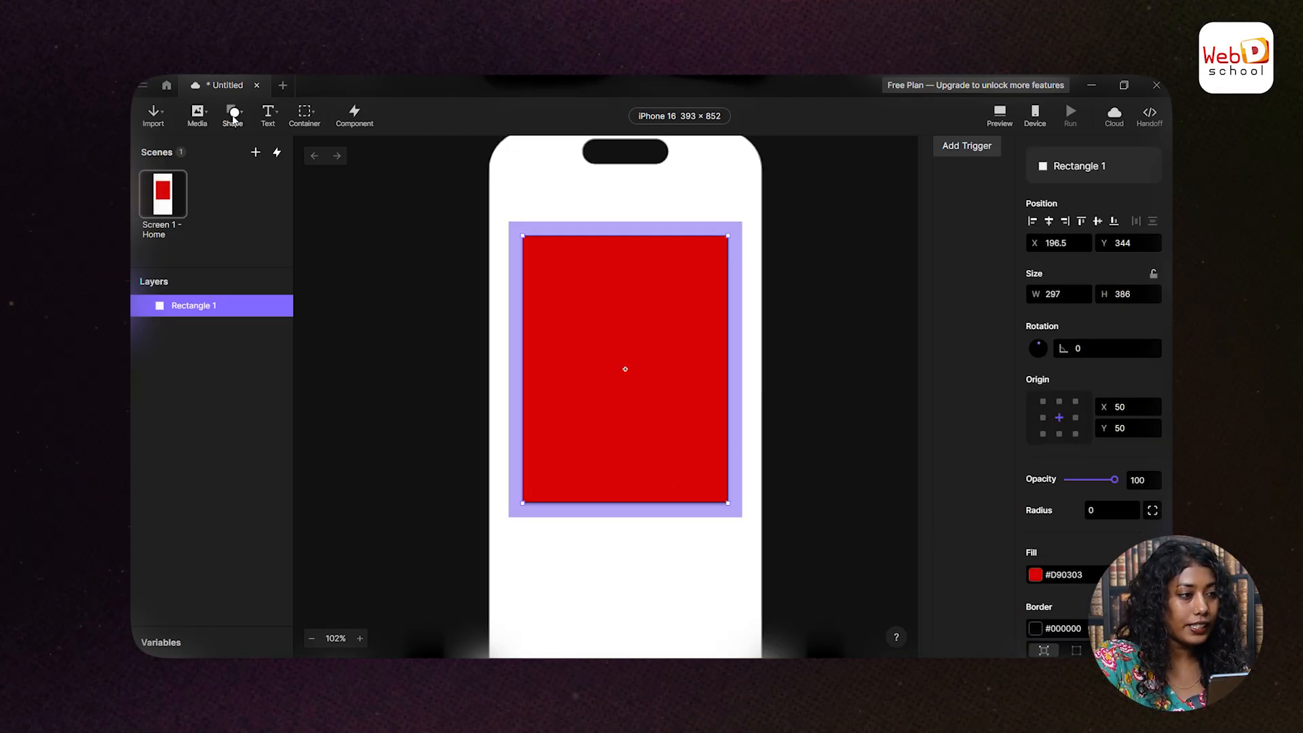
pyautogui.click(234, 114)
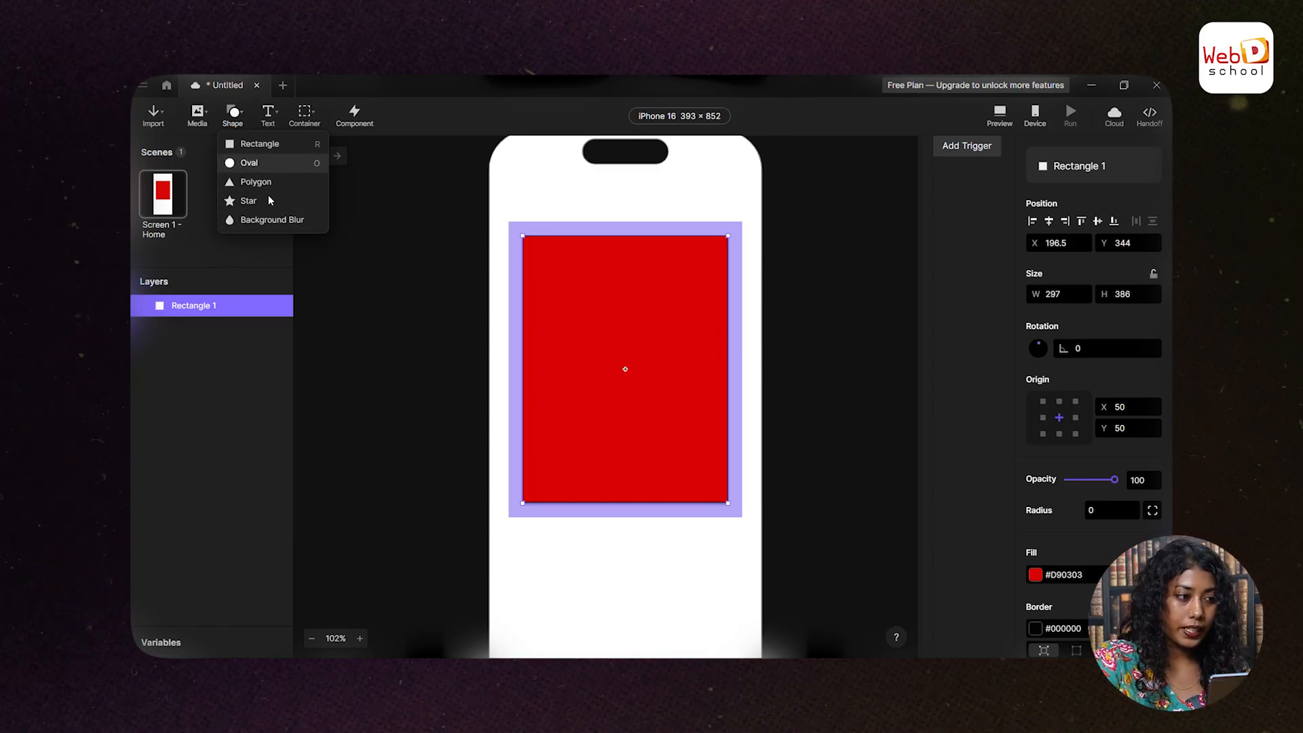
pyautogui.click(271, 219)
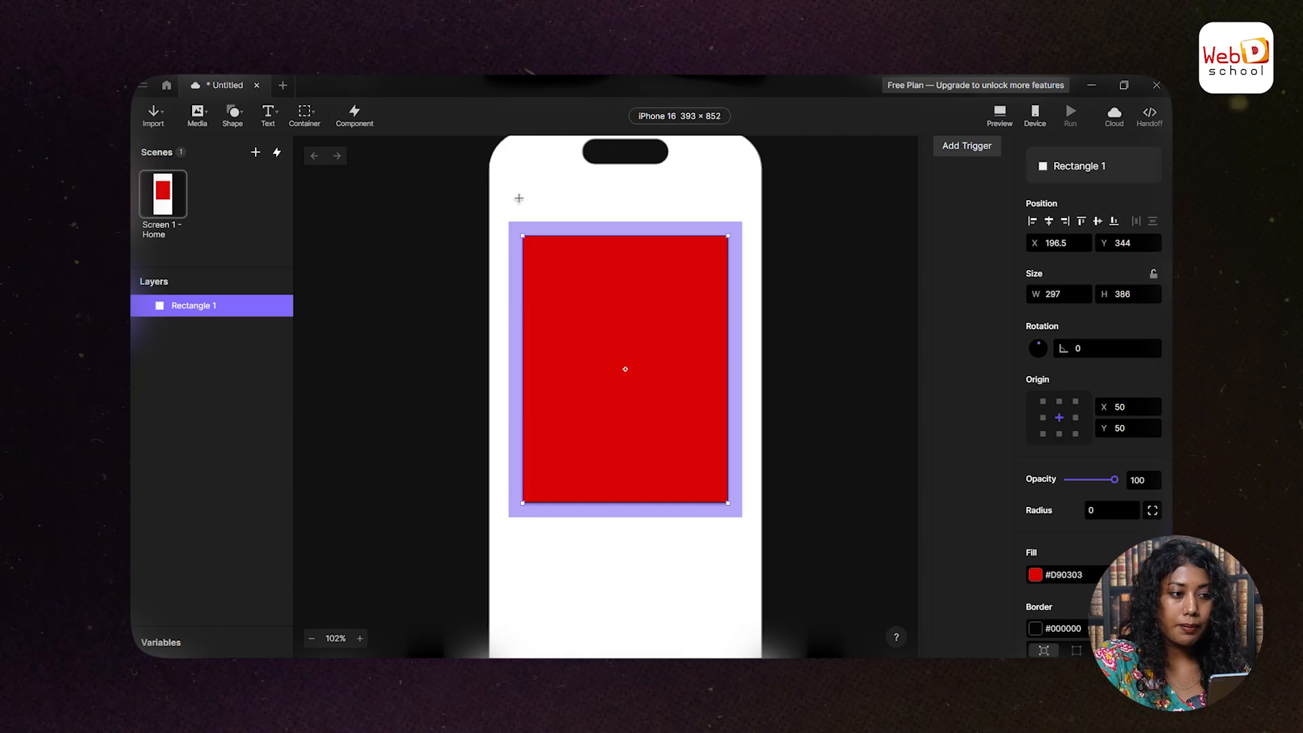
pyautogui.moveTo(519, 198); pyautogui.dragTo(654, 380)
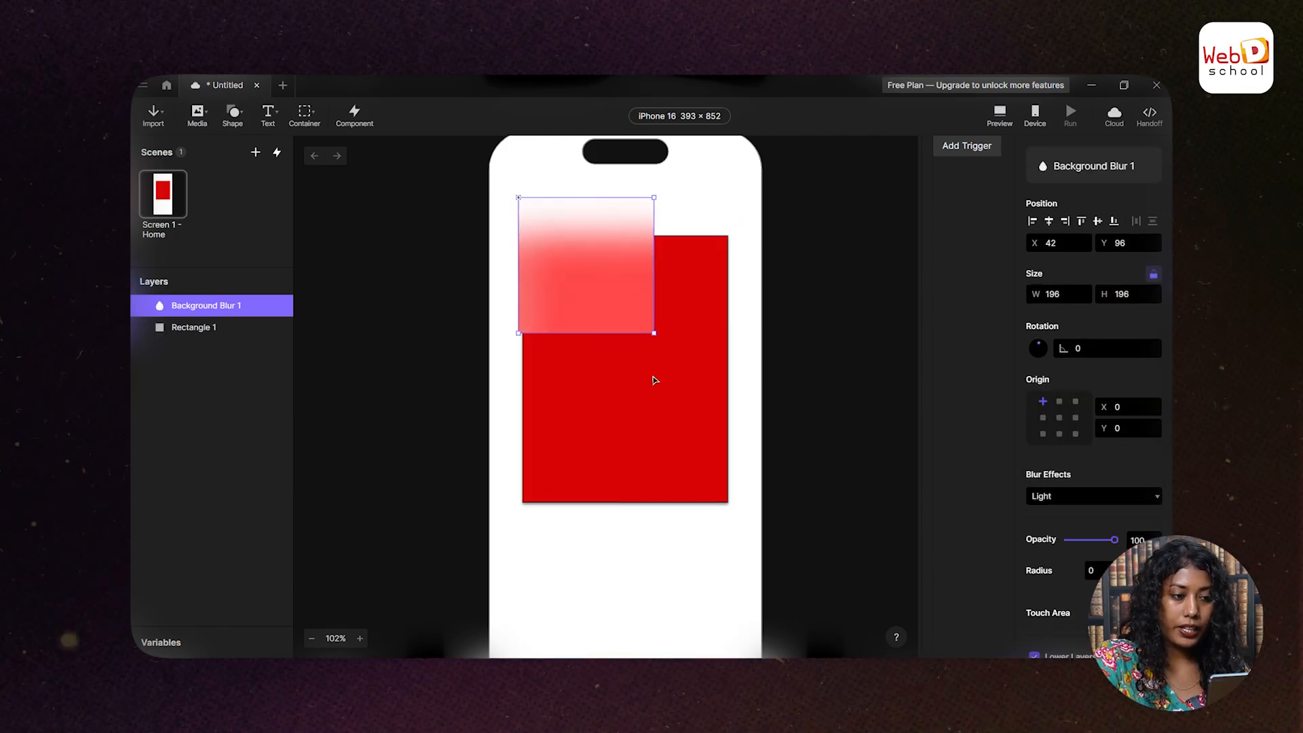
pyautogui.moveTo(615, 276); pyautogui.dragTo(675, 274)
# - Delete the background blur and the red rectangle from the phone screen
pyautogui.press('Delete')
pyautogui.click(658, 373)
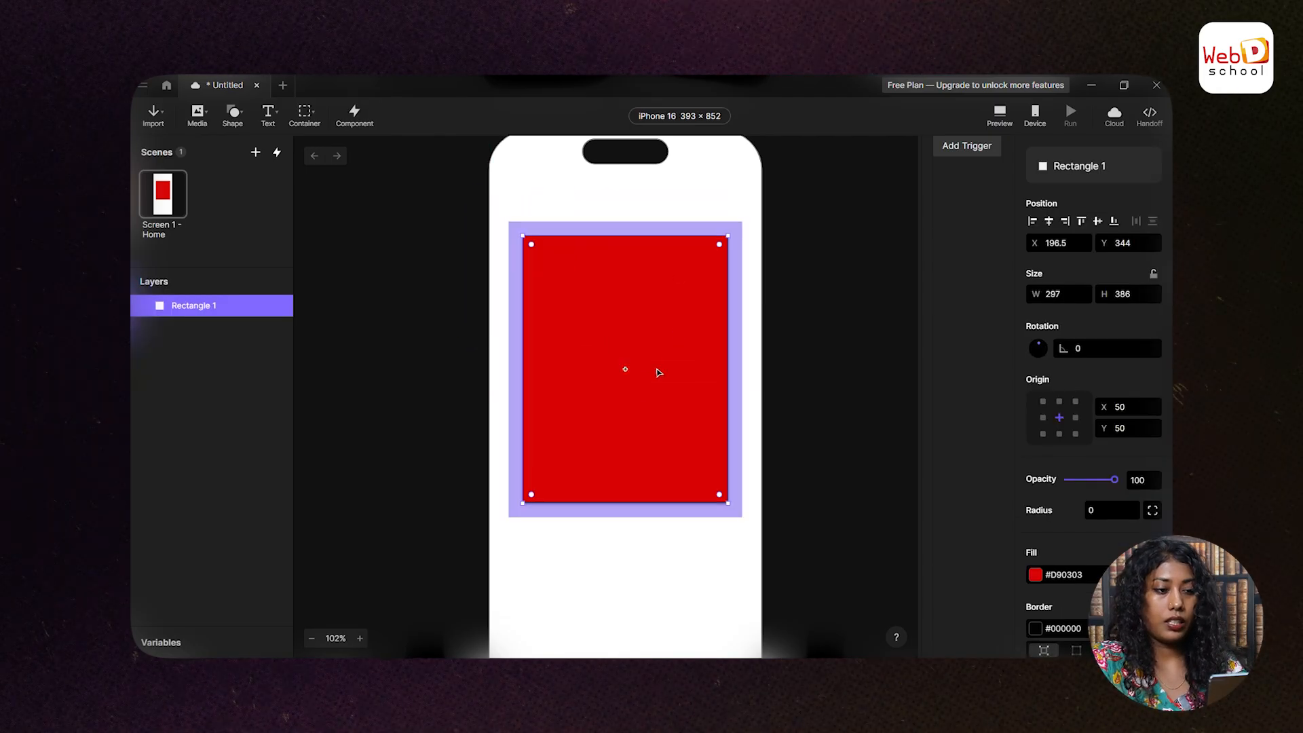
pyautogui.press('Delete')
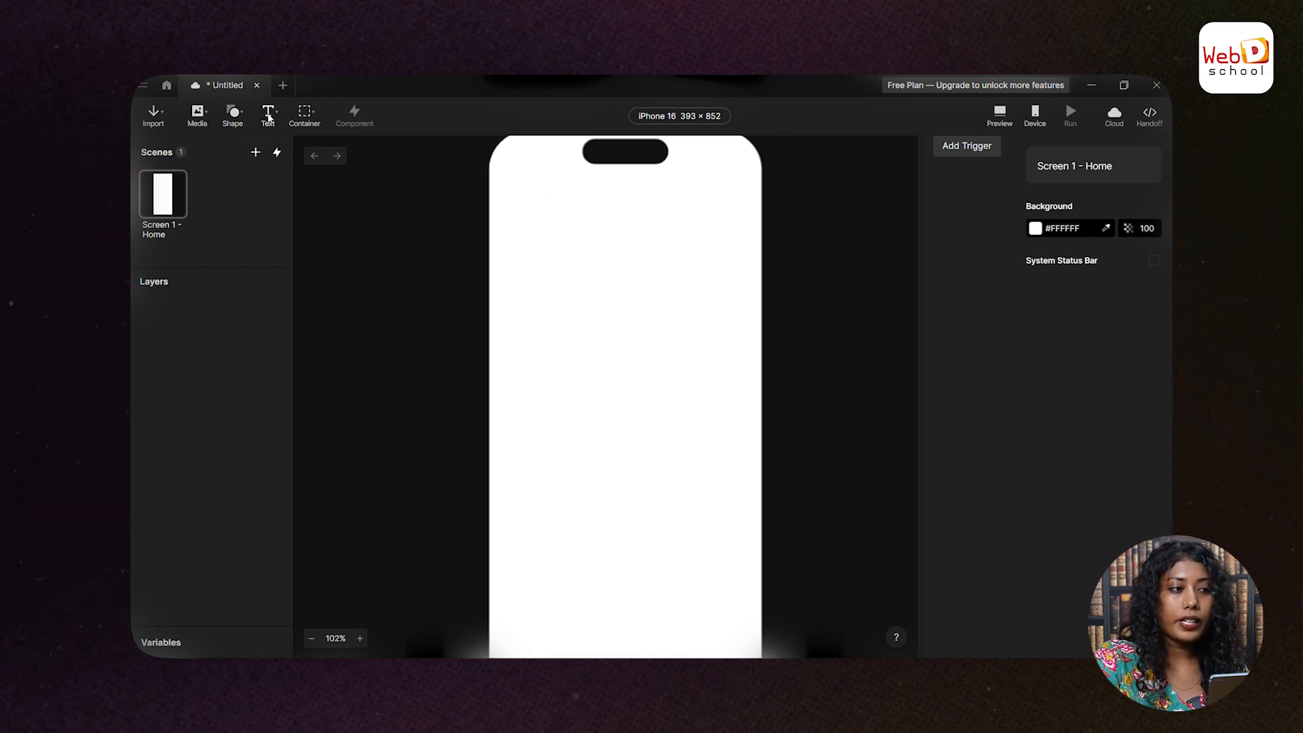
# - Add a text layer reading "TYPE" near the phone screen's upper left, at about X 36, Y 119
pyautogui.click(274, 114)
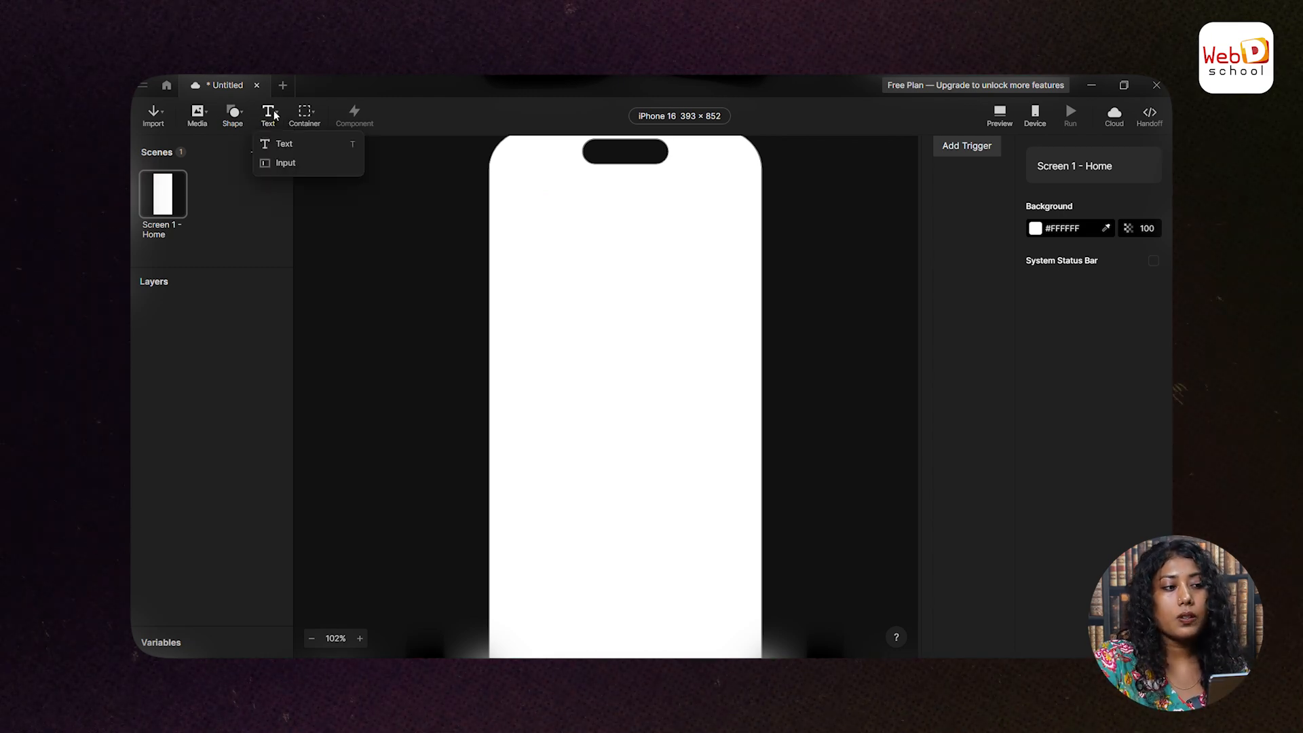
pyautogui.click(294, 144)
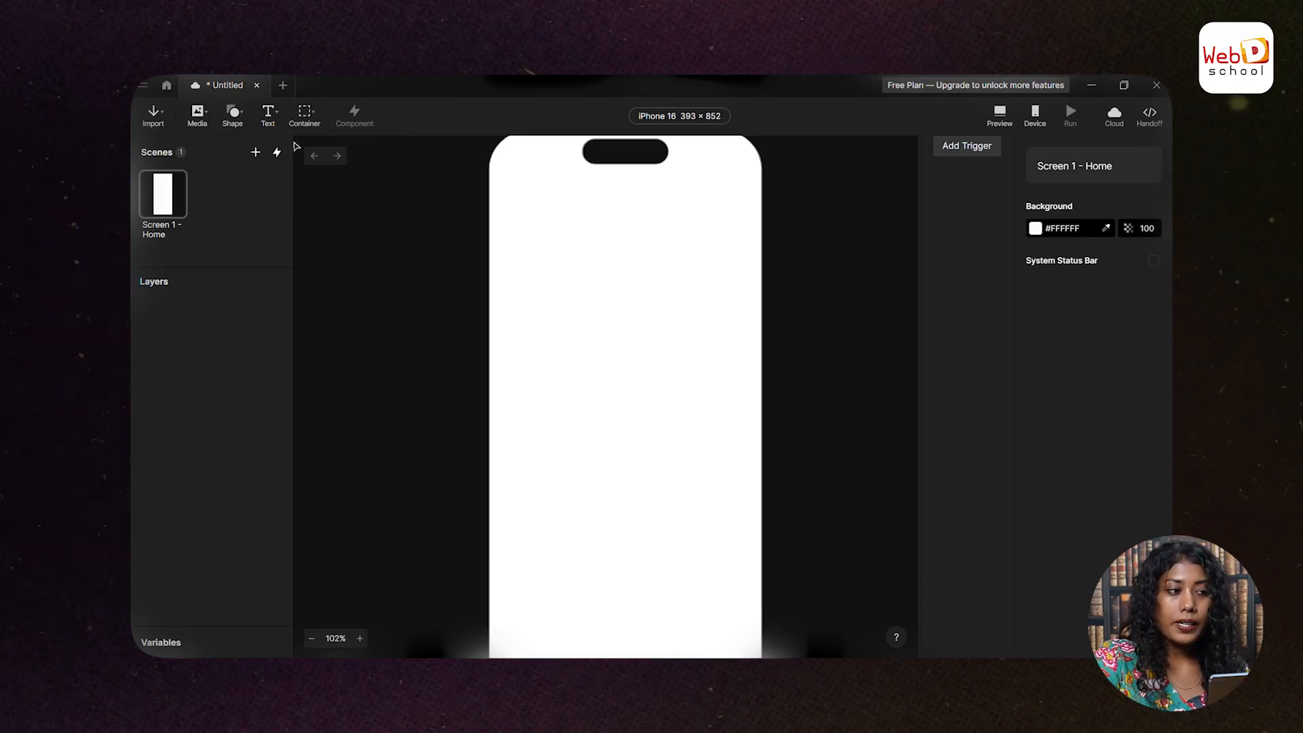
pyautogui.click(520, 221)
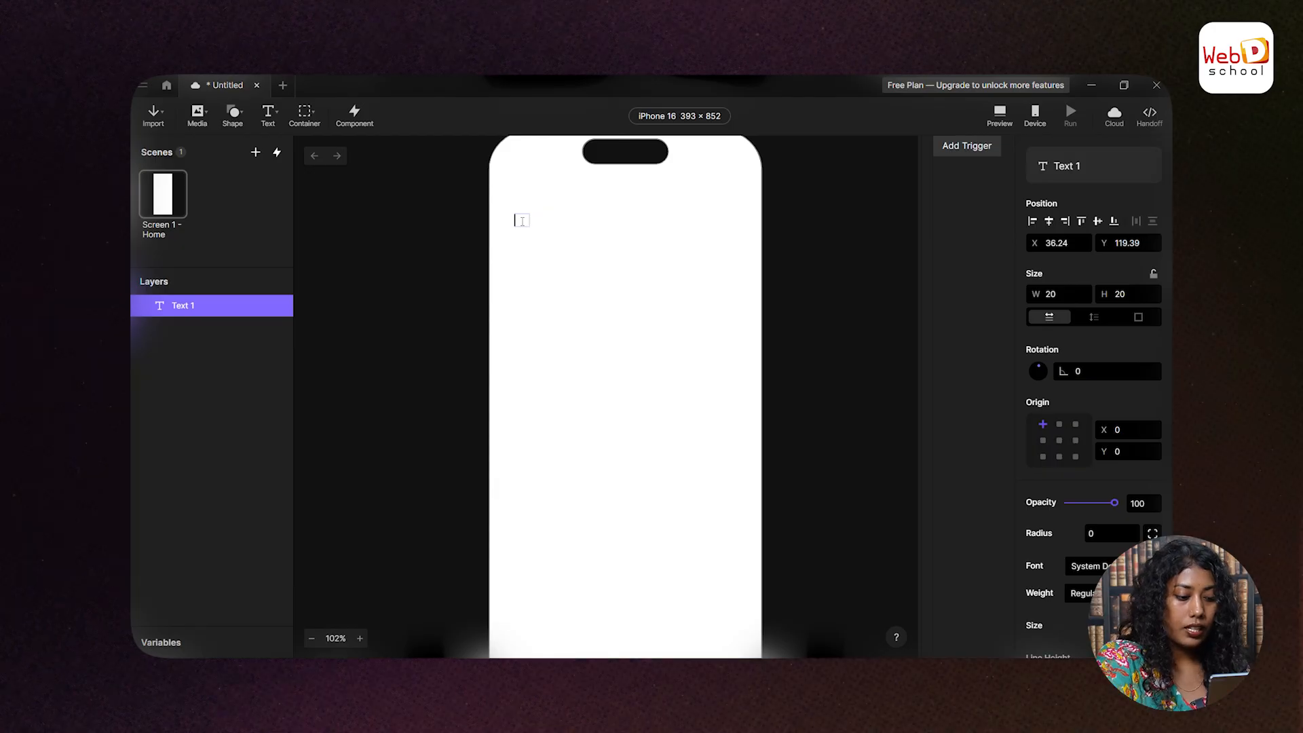
pyautogui.write('TY')
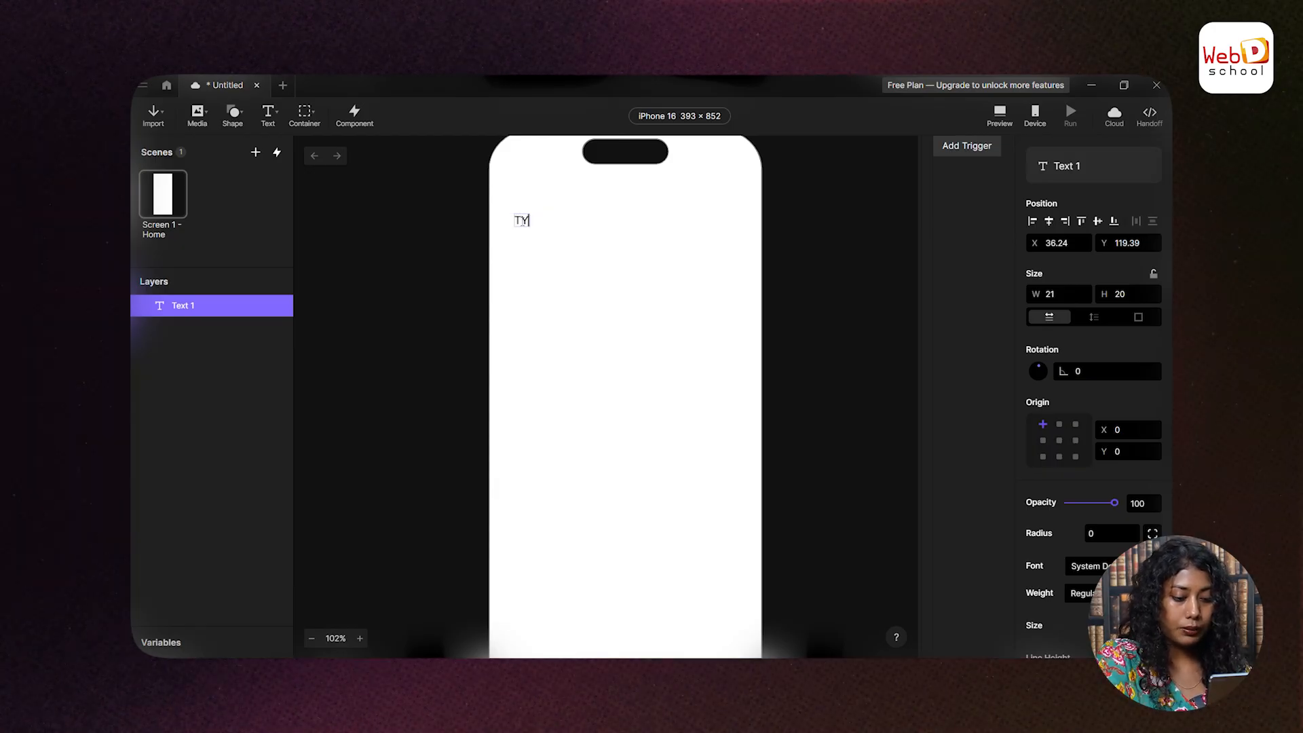
pyautogui.write('PE')
pyautogui.press('Escape')
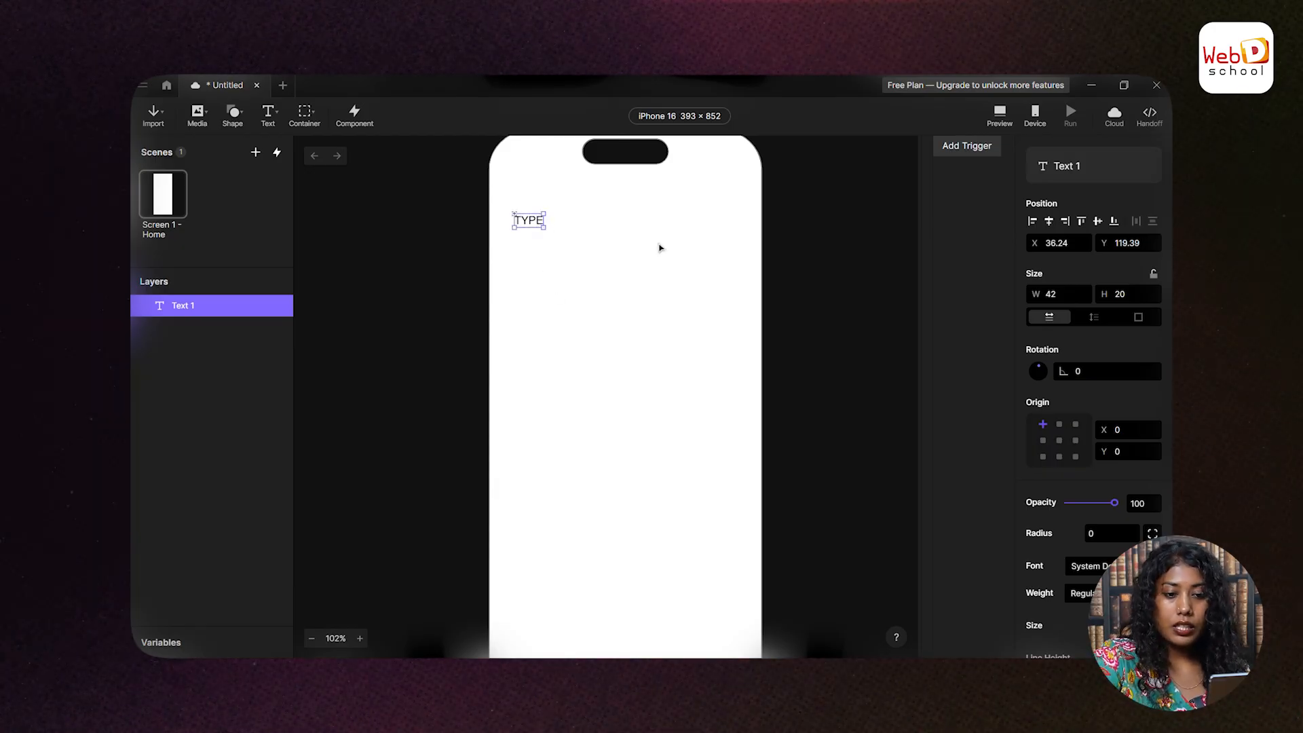
# - Try enlarging the "TYPE" text by resizing its bounding box
pyautogui.scroll(-5, 1099, 407)
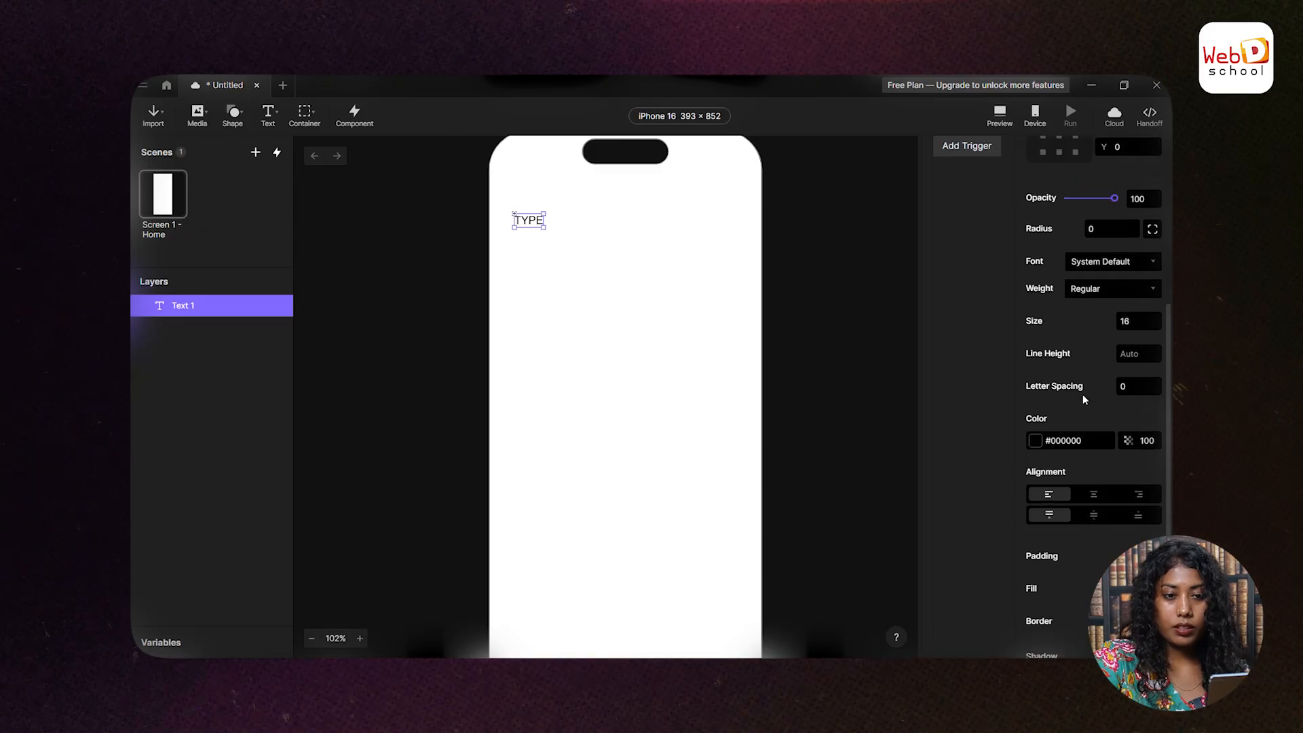
pyautogui.scroll(1, 1084, 399)
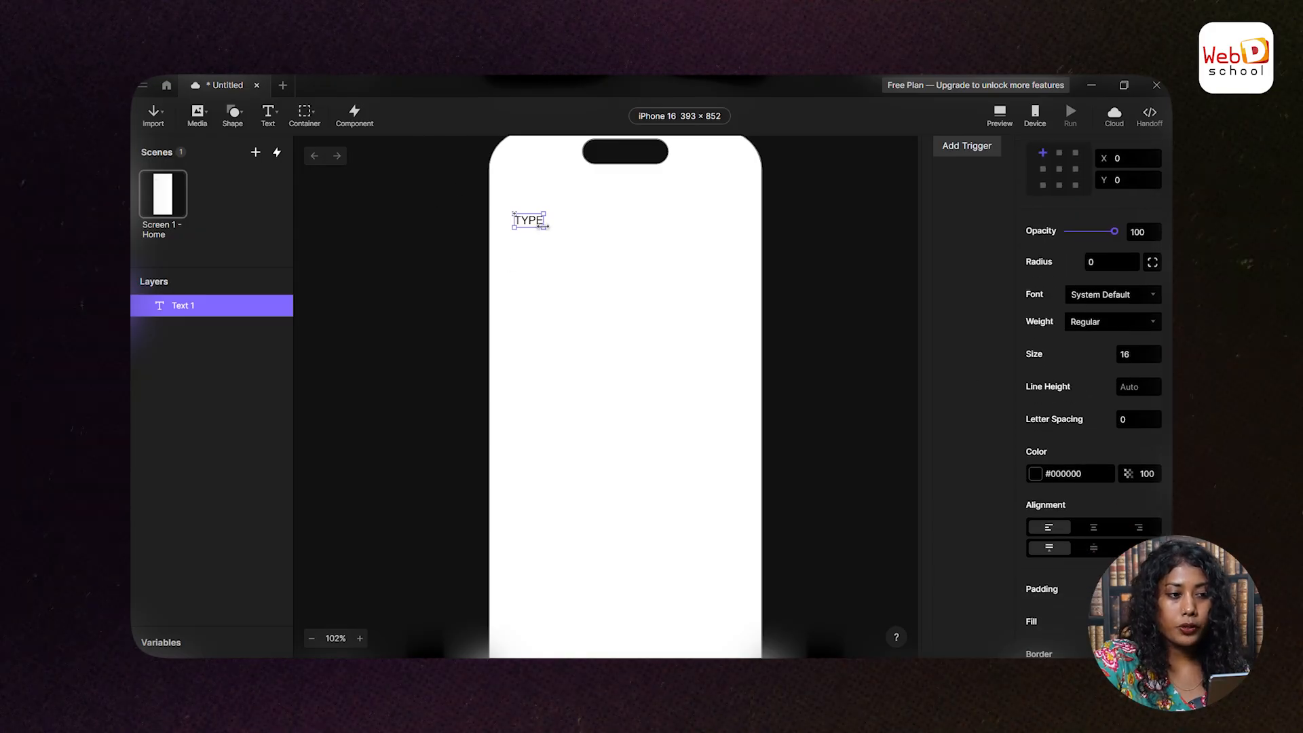
pyautogui.moveTo(544, 228); pyautogui.dragTo(588, 256)
pyautogui.moveTo(596, 251); pyautogui.dragTo(544, 228)
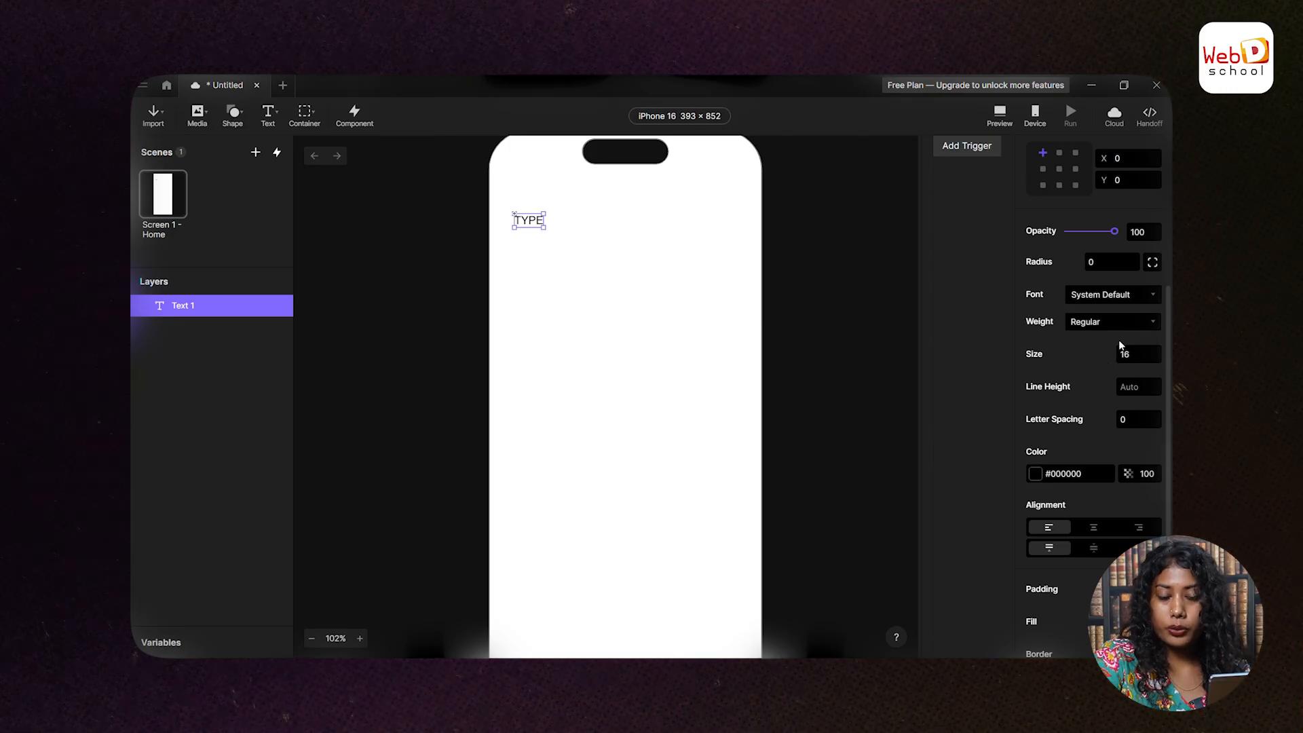
# - Set the font size of the "TYPE" text to 32
pyautogui.moveTo(1142, 352); pyautogui.dragTo(1094, 359)
pyautogui.press('Up')
pyautogui.press('Up')
pyautogui.press('Up')
pyautogui.press('Up')
pyautogui.press('Up')
pyautogui.press('Up')
pyautogui.press('Up')
pyautogui.press('Up')
pyautogui.press('Up')
pyautogui.press('Up')
pyautogui.press('Up')
pyautogui.press('Up')
pyautogui.press('Up')
pyautogui.press('Up')
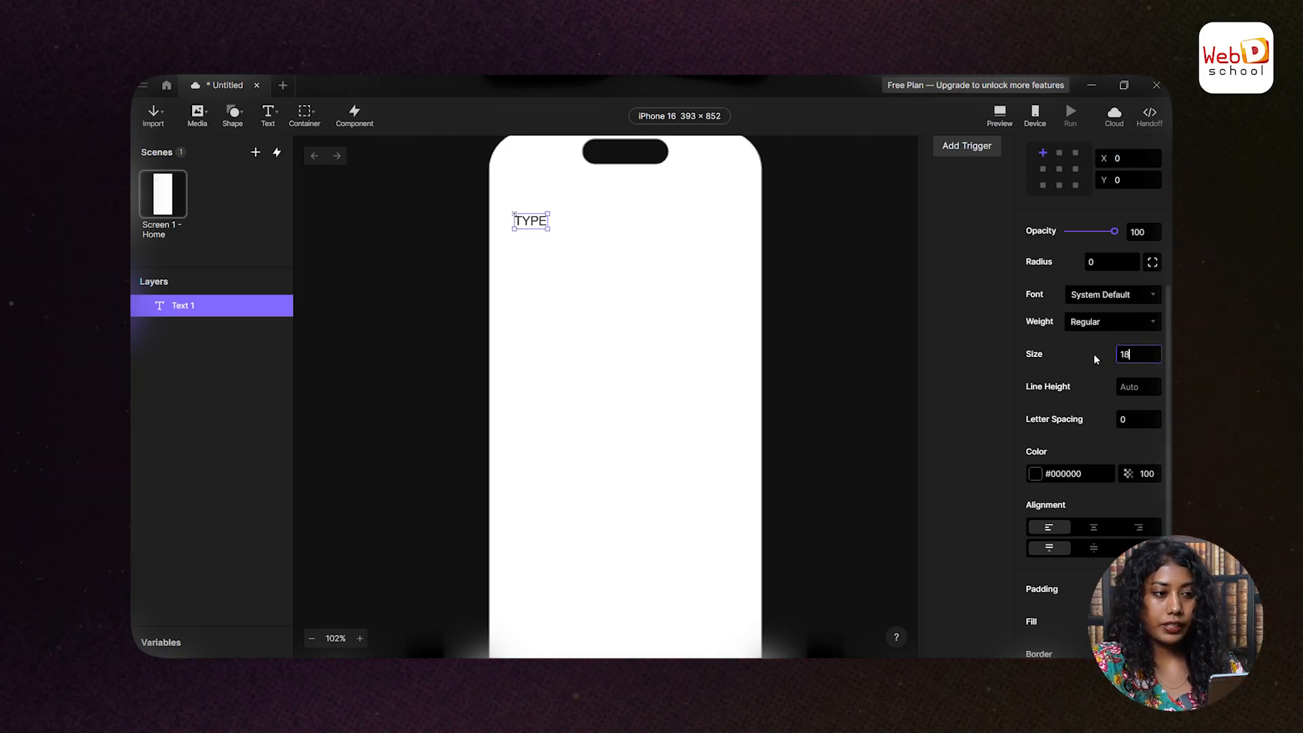
# - Look at the available fonts and set the weight of the "TYPE" text to Bold
pyautogui.click(1108, 296)
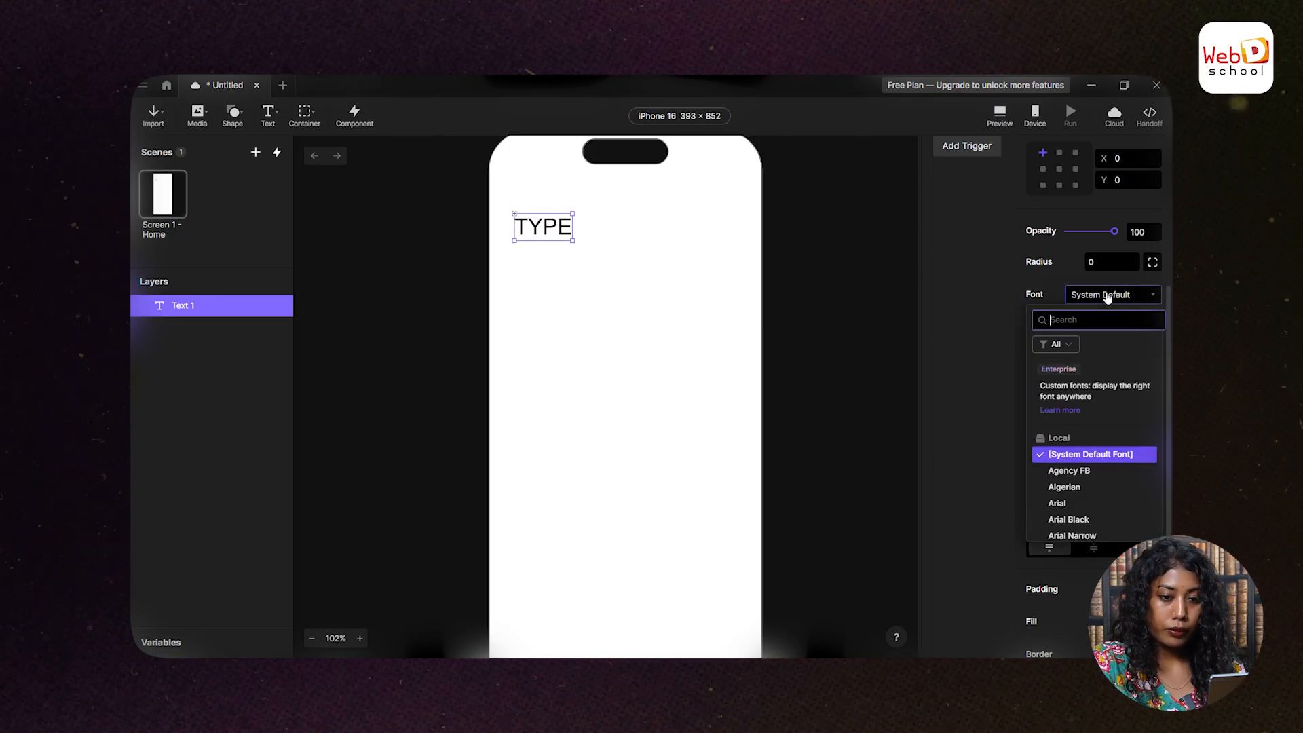
pyautogui.click(877, 253)
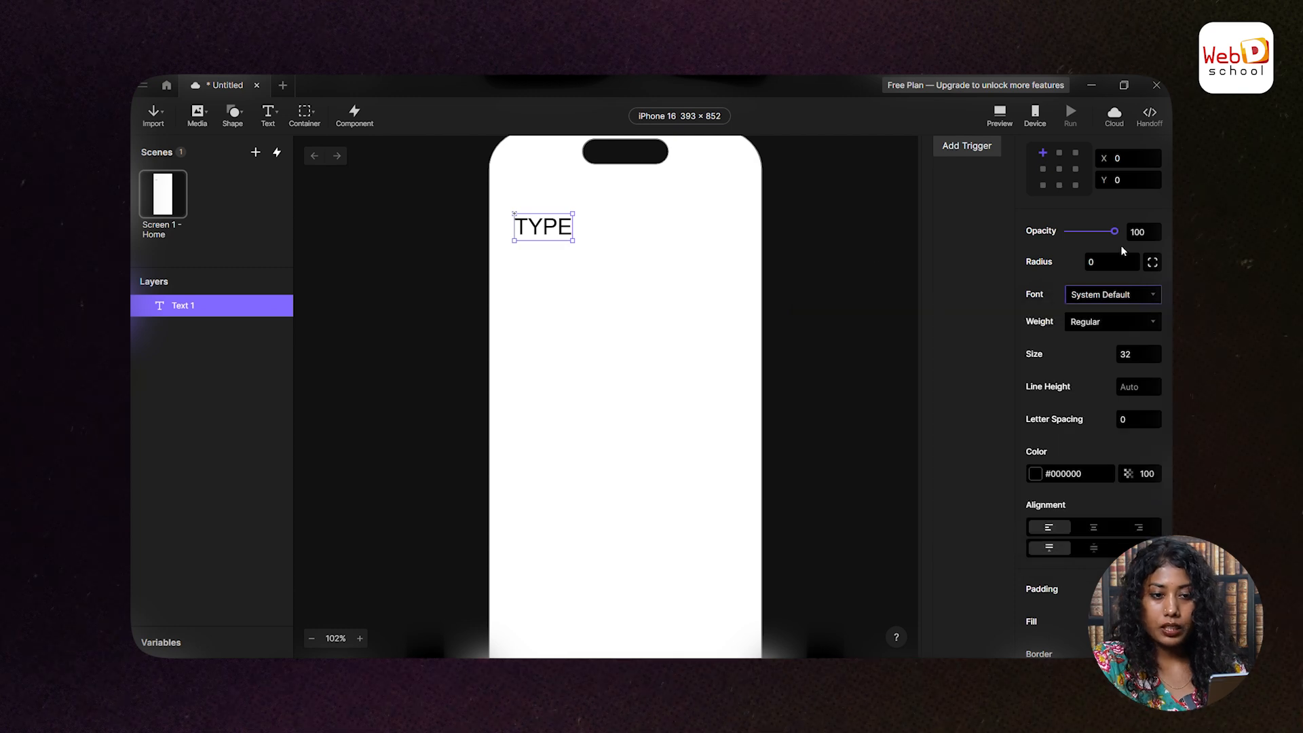
pyautogui.click(1109, 325)
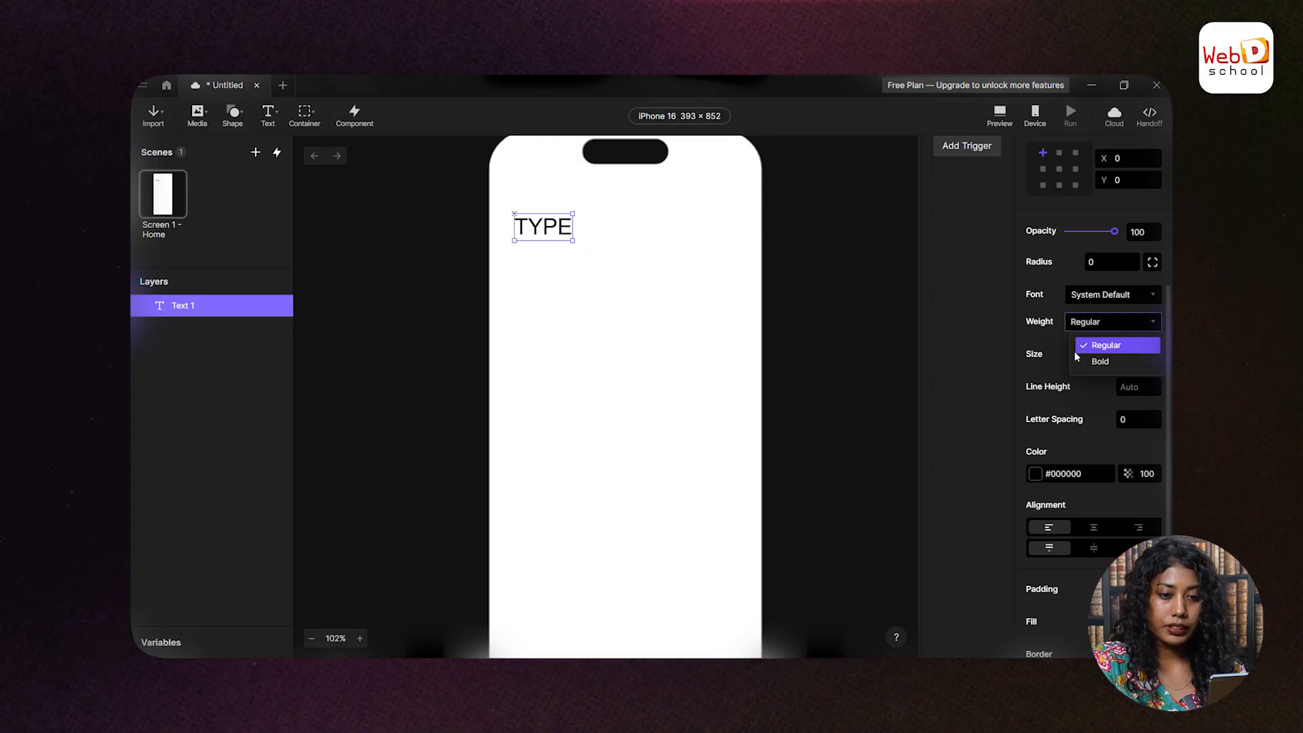
pyautogui.click(1097, 362)
pyautogui.click(620, 305)
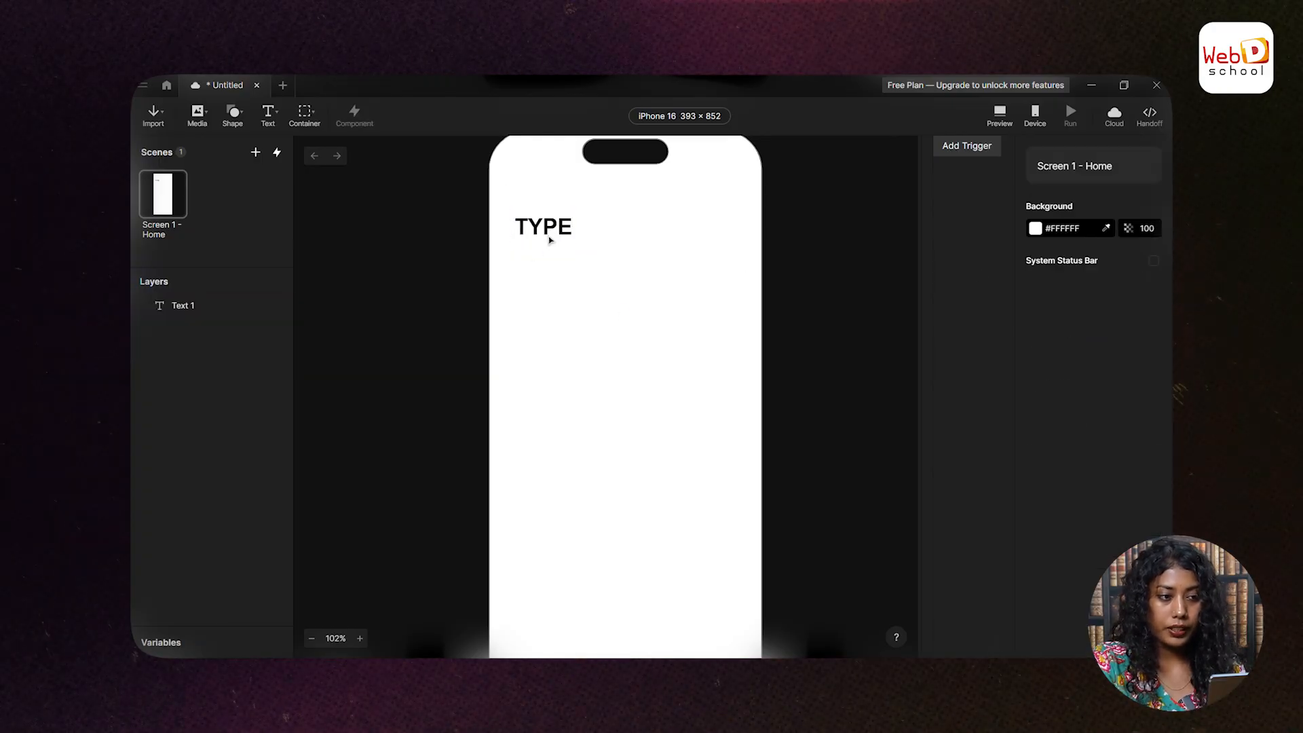
# - Set the letter spacing of the "TYPE" text to 10 and move the text to about X 109, Y 122
pyautogui.click(549, 239)
pyautogui.scroll(-5, 1077, 469)
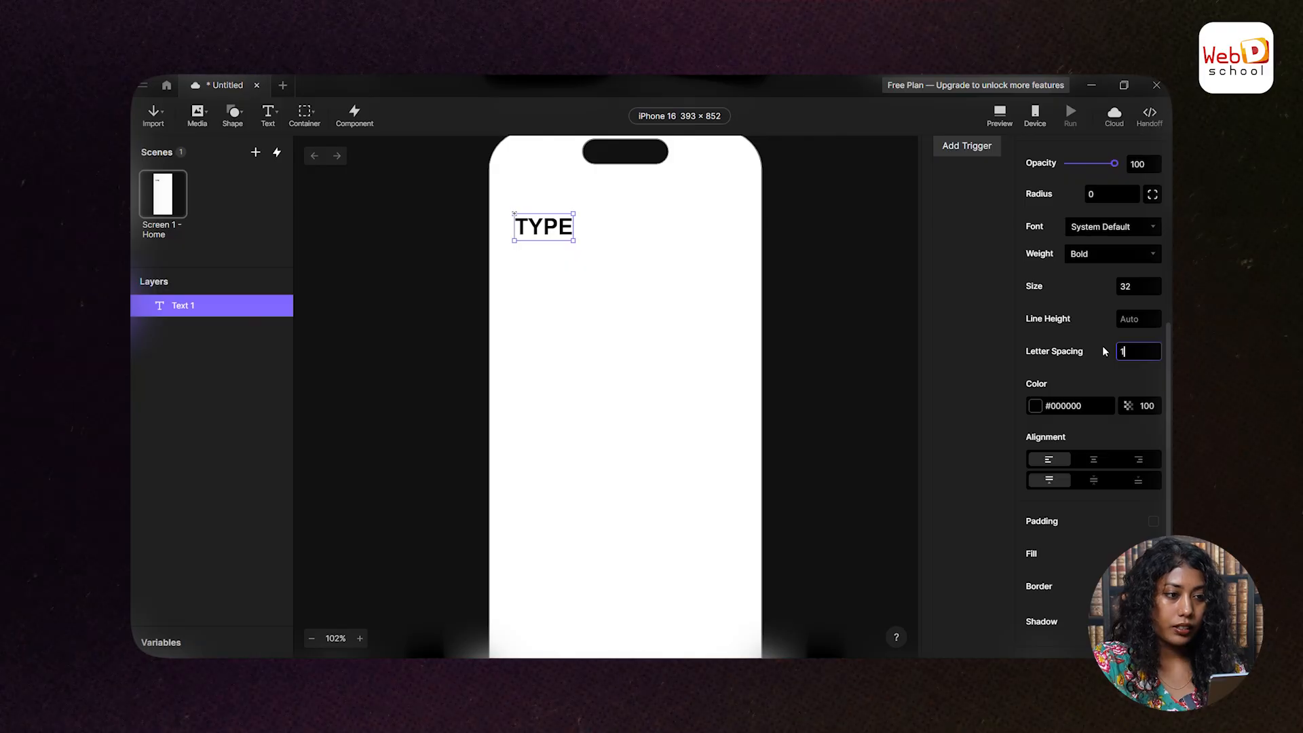
pyautogui.write('10')
pyautogui.moveTo(536, 232); pyautogui.dragTo(614, 235)
pyautogui.click(608, 265)
pyautogui.click(611, 248)
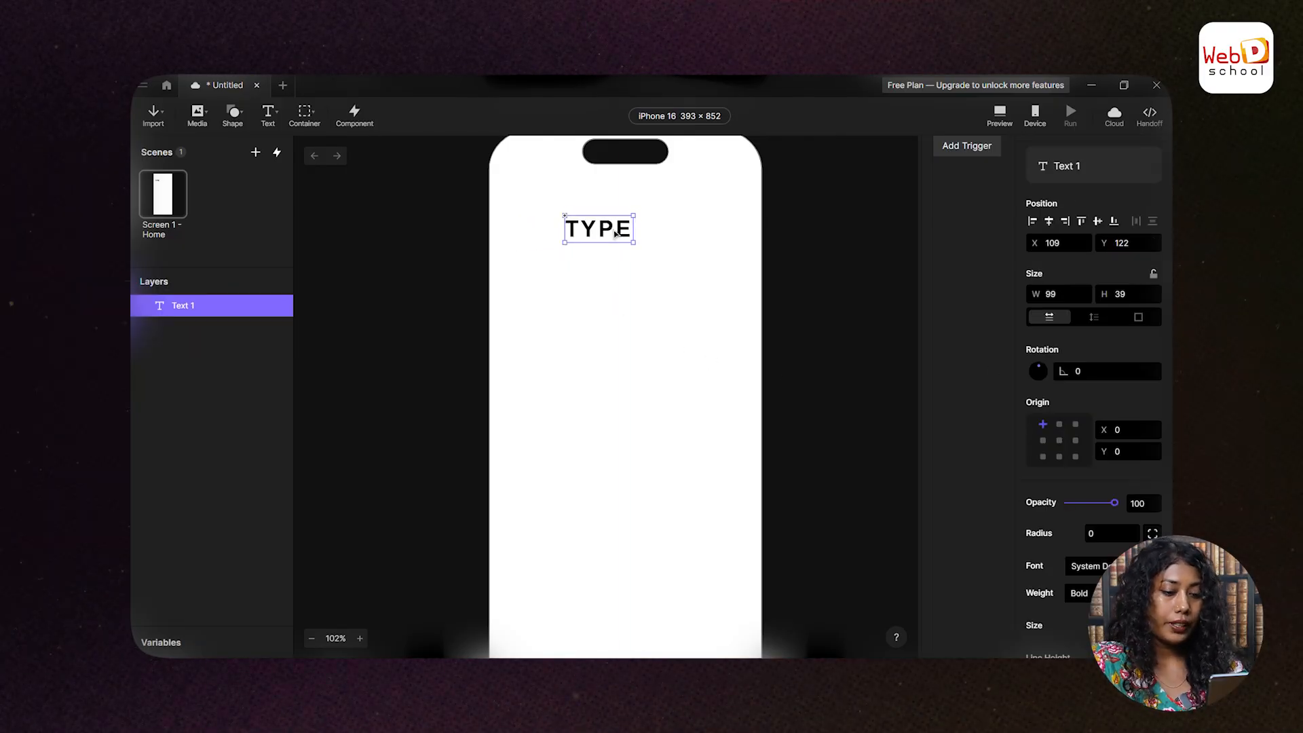
# - Draw an input field about 334 by 58 below the "TYPE" text, at about X 29, Y 183
pyautogui.click(279, 113)
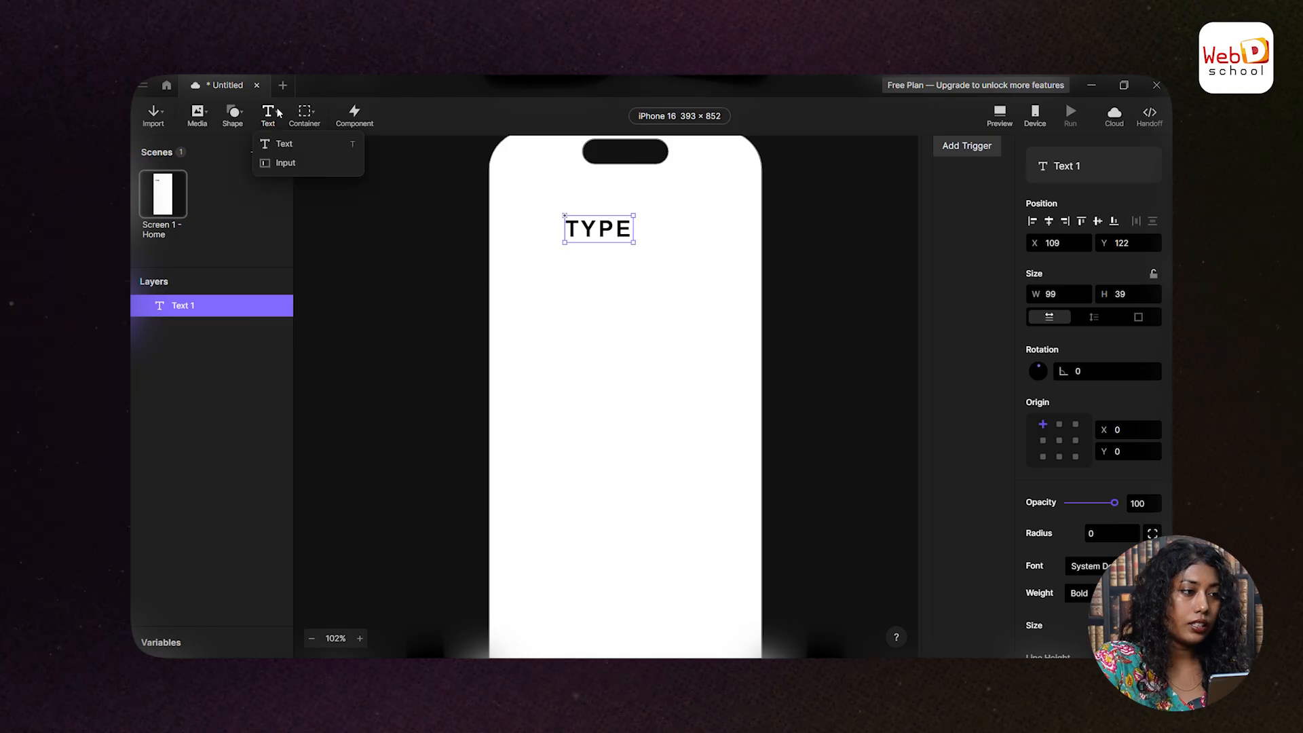
pyautogui.click(294, 163)
pyautogui.moveTo(509, 259); pyautogui.dragTo(741, 300)
pyautogui.click(681, 362)
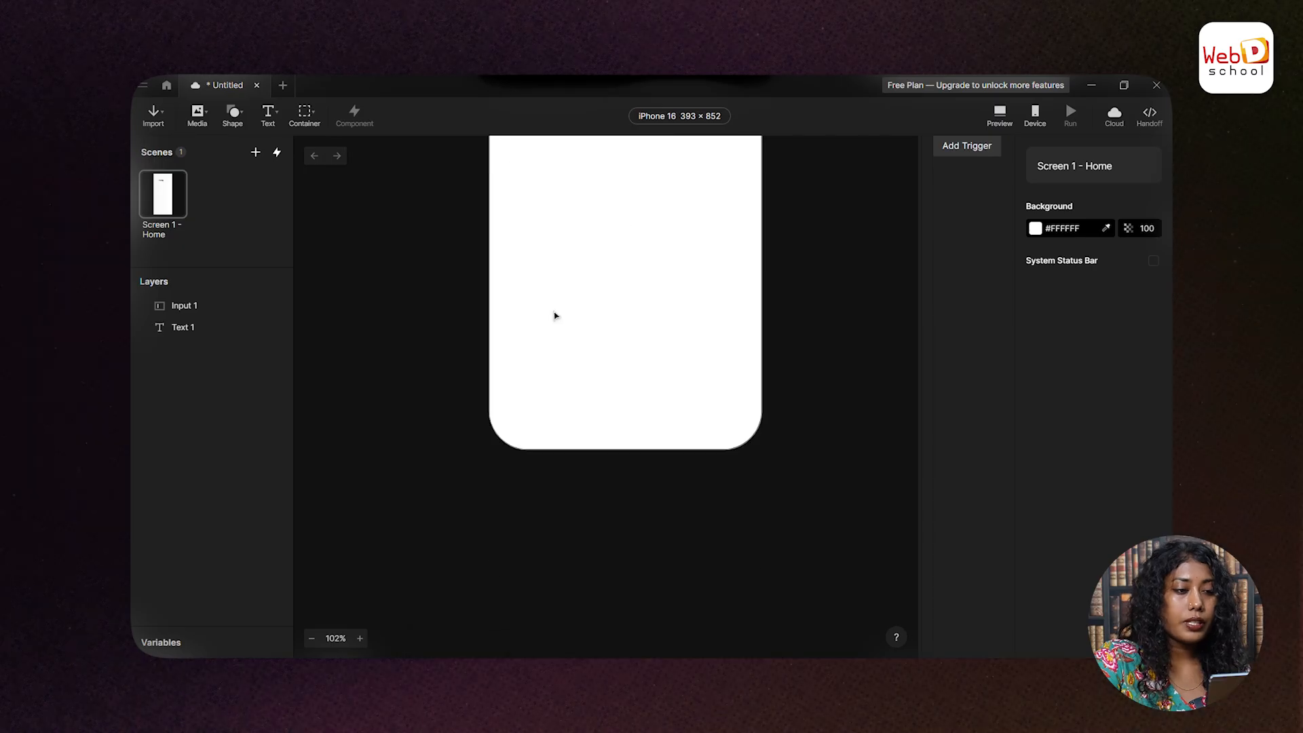
pyautogui.click(556, 287)
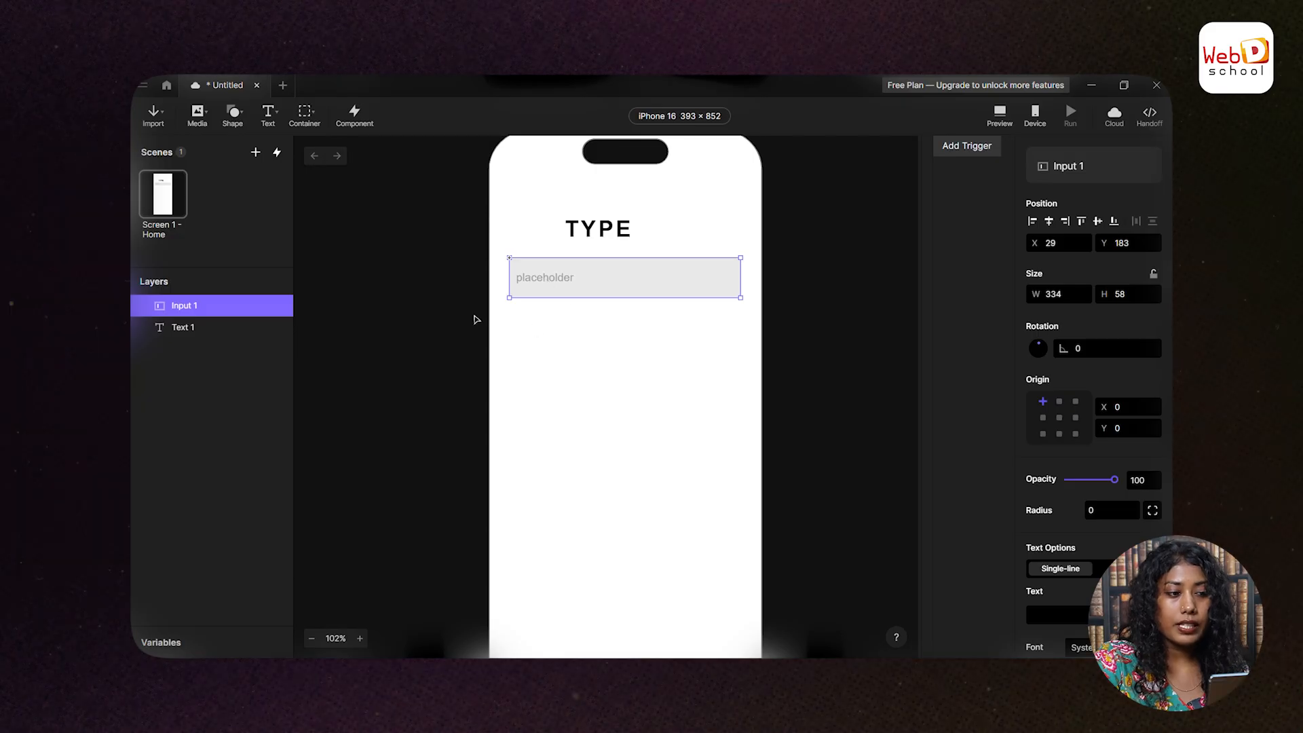
# - Review the input field's properties and set its corner radius to 20
pyautogui.scroll(3, 542, 275)
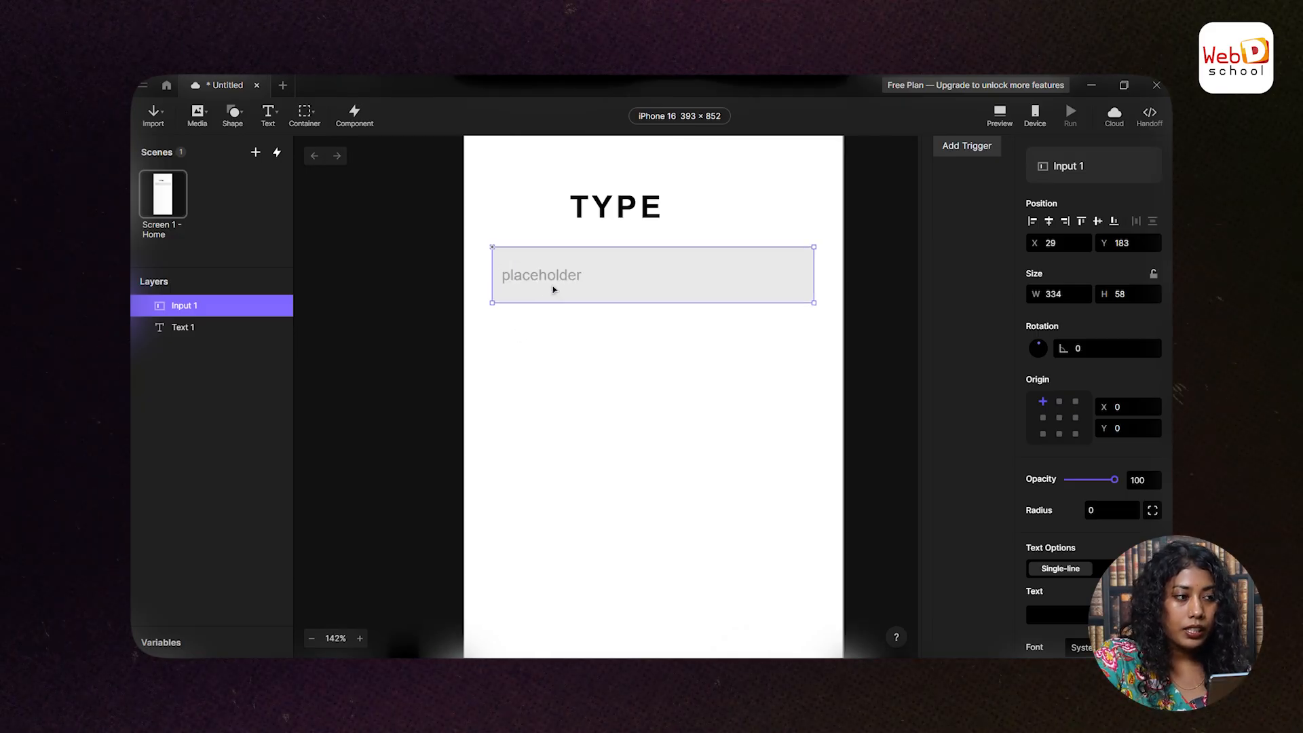
pyautogui.click(270, 117)
pyautogui.click(566, 266)
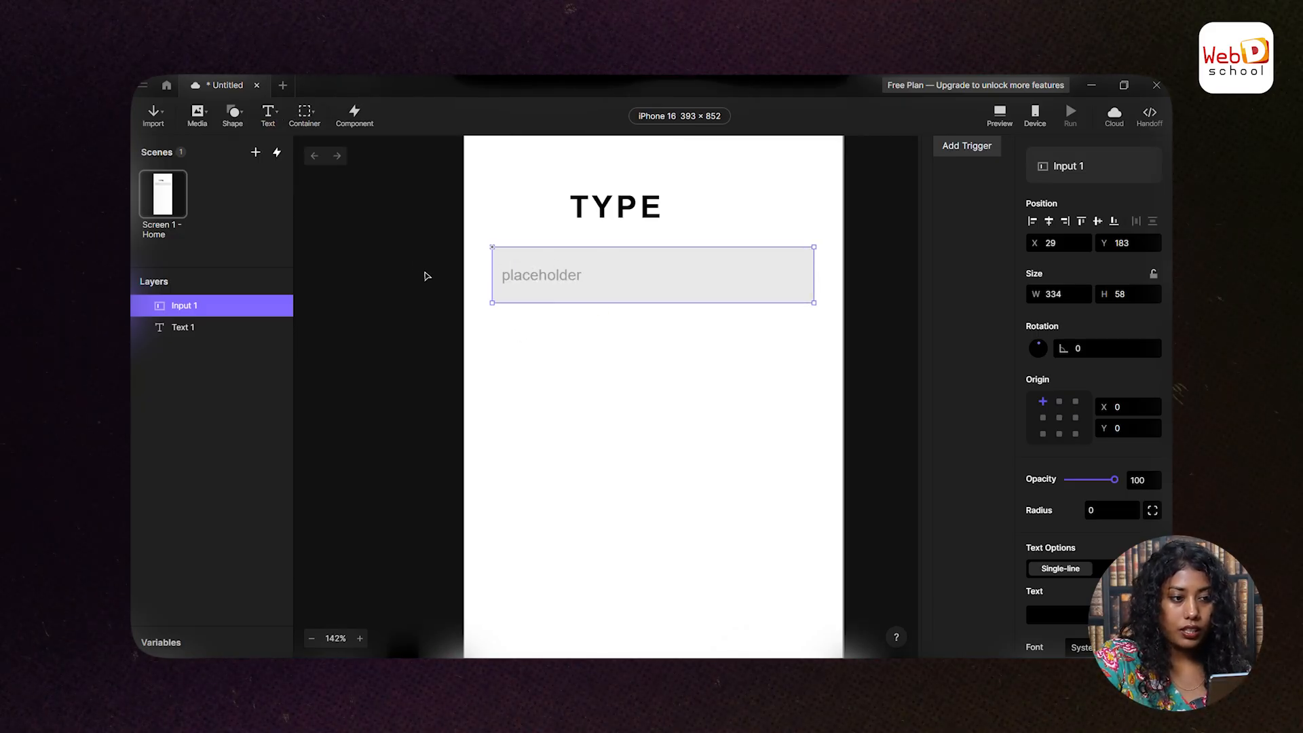
pyautogui.scroll(-6, 1101, 514)
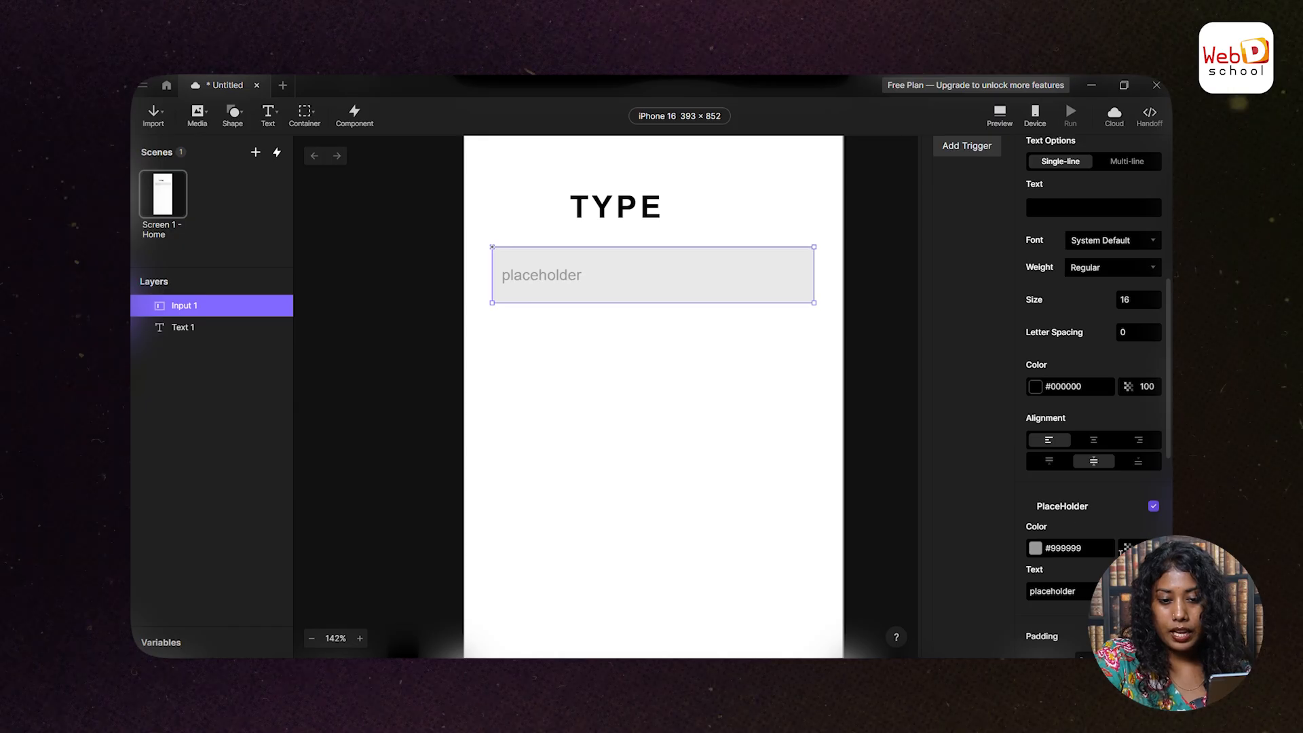
pyautogui.scroll(-2, 1093, 500)
pyautogui.scroll(4, 1096, 434)
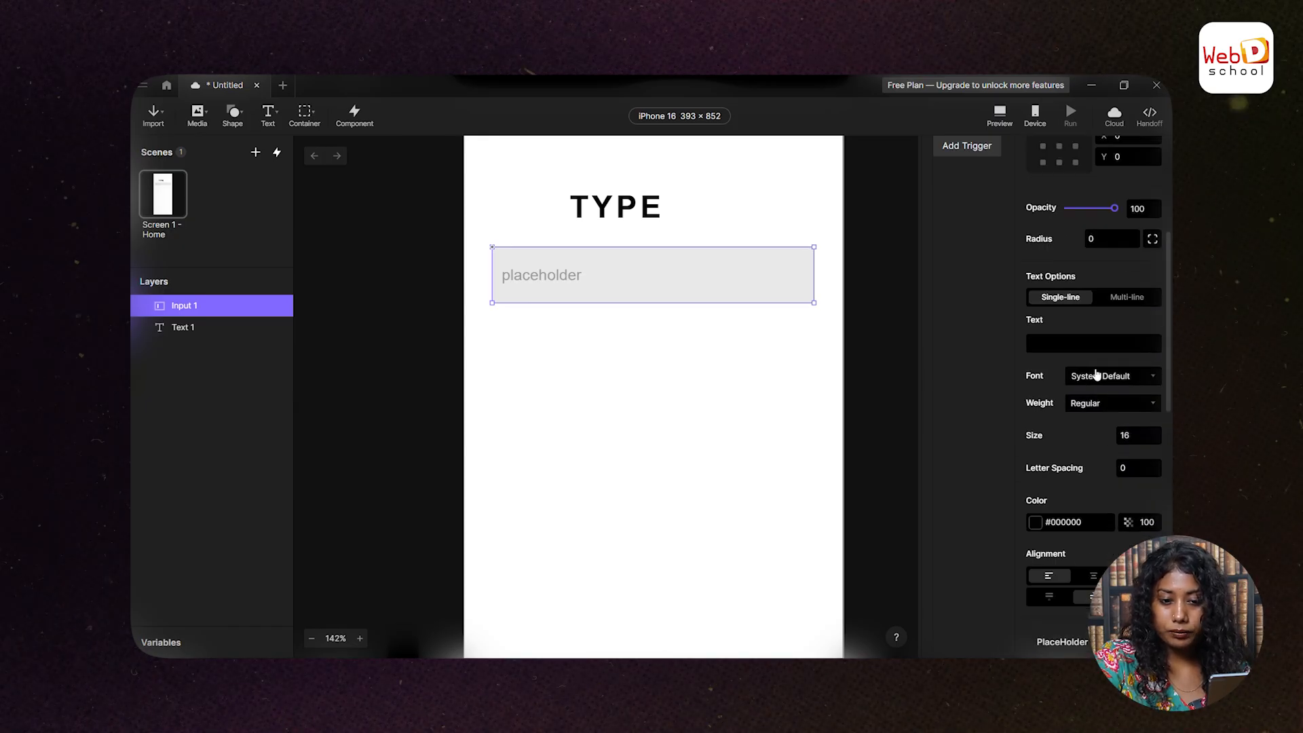
pyautogui.scroll(2, 1088, 539)
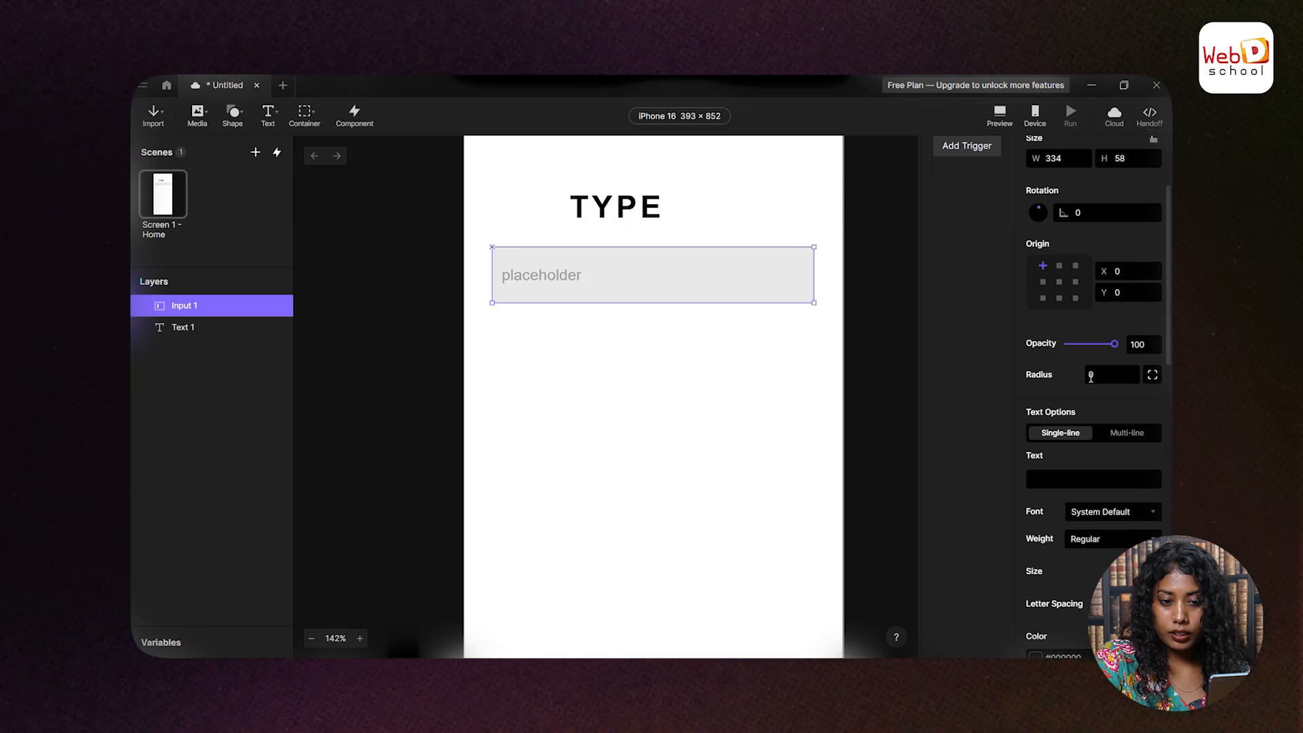
pyautogui.click(1090, 377)
pyautogui.write('20')
pyautogui.press('Return')
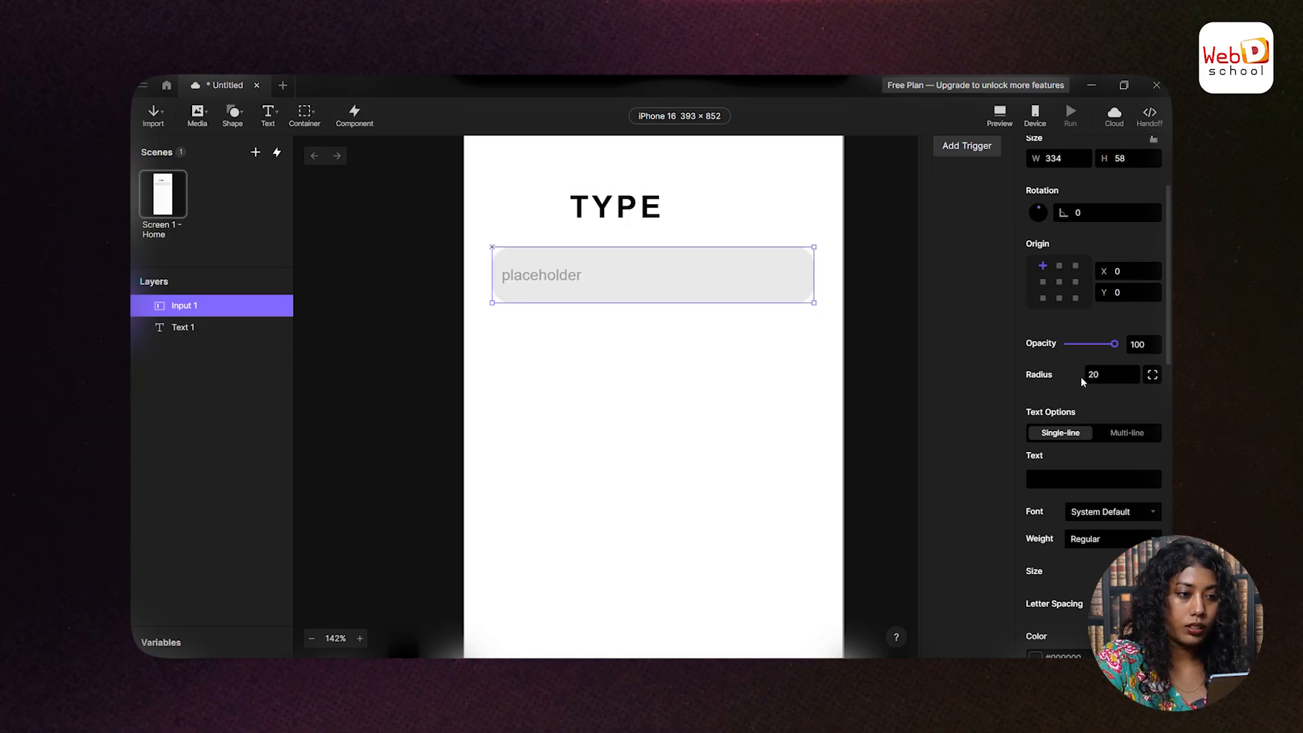
pyautogui.click(526, 364)
# - Replace the input field's placeholder text with "Search products"
pyautogui.click(546, 294)
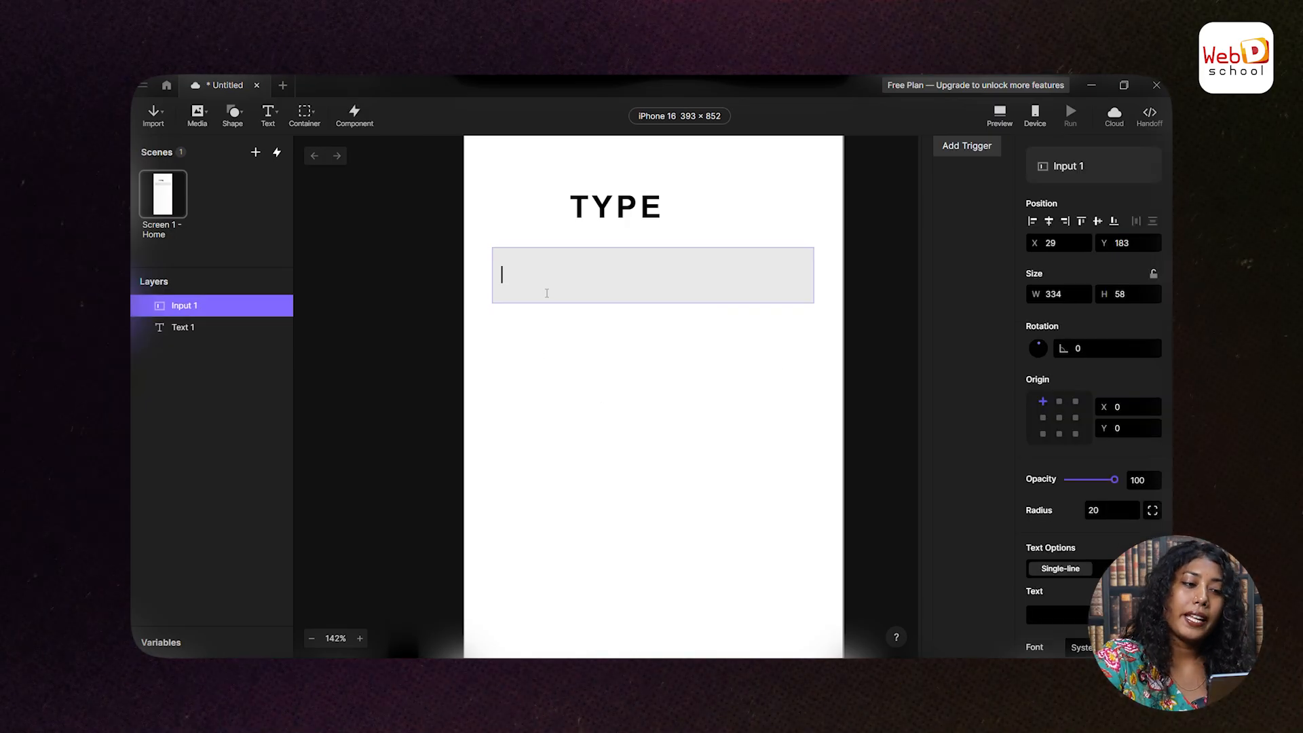
pyautogui.scroll(-15, 1092, 531)
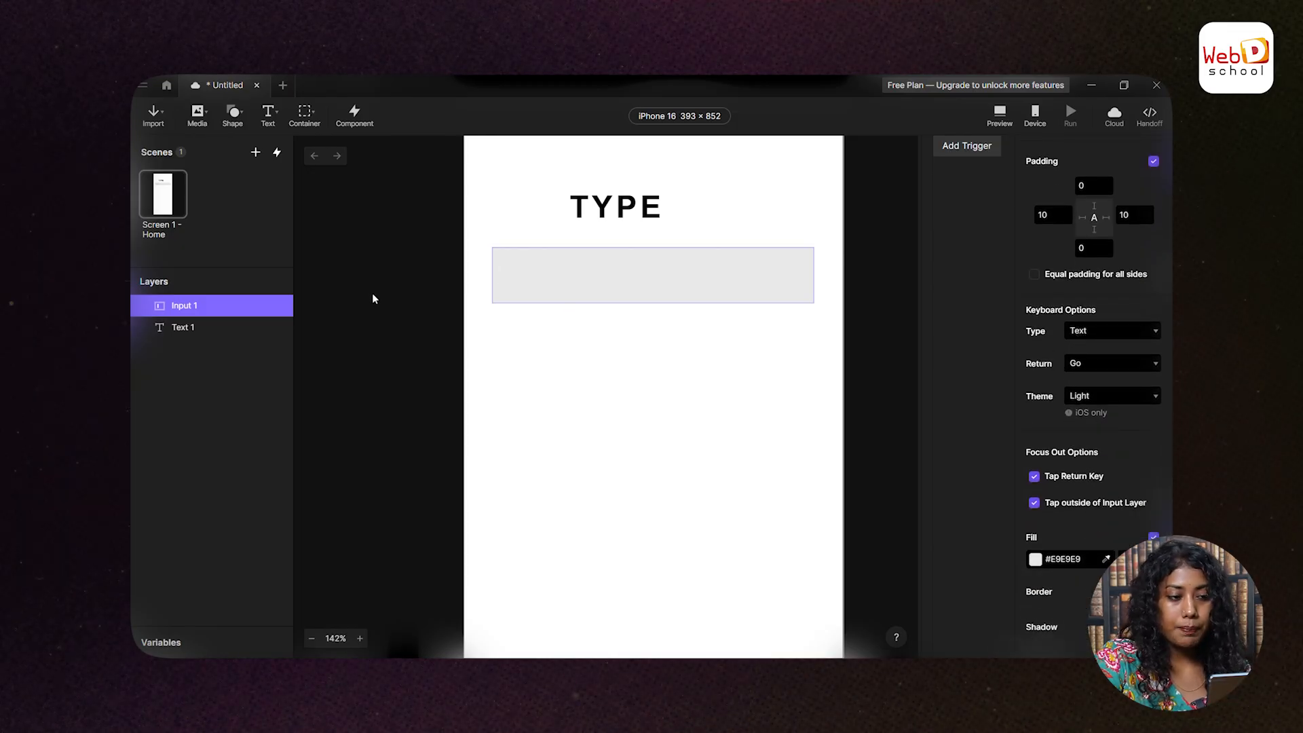
pyautogui.scroll(-3, 1086, 543)
pyautogui.scroll(6, 1085, 559)
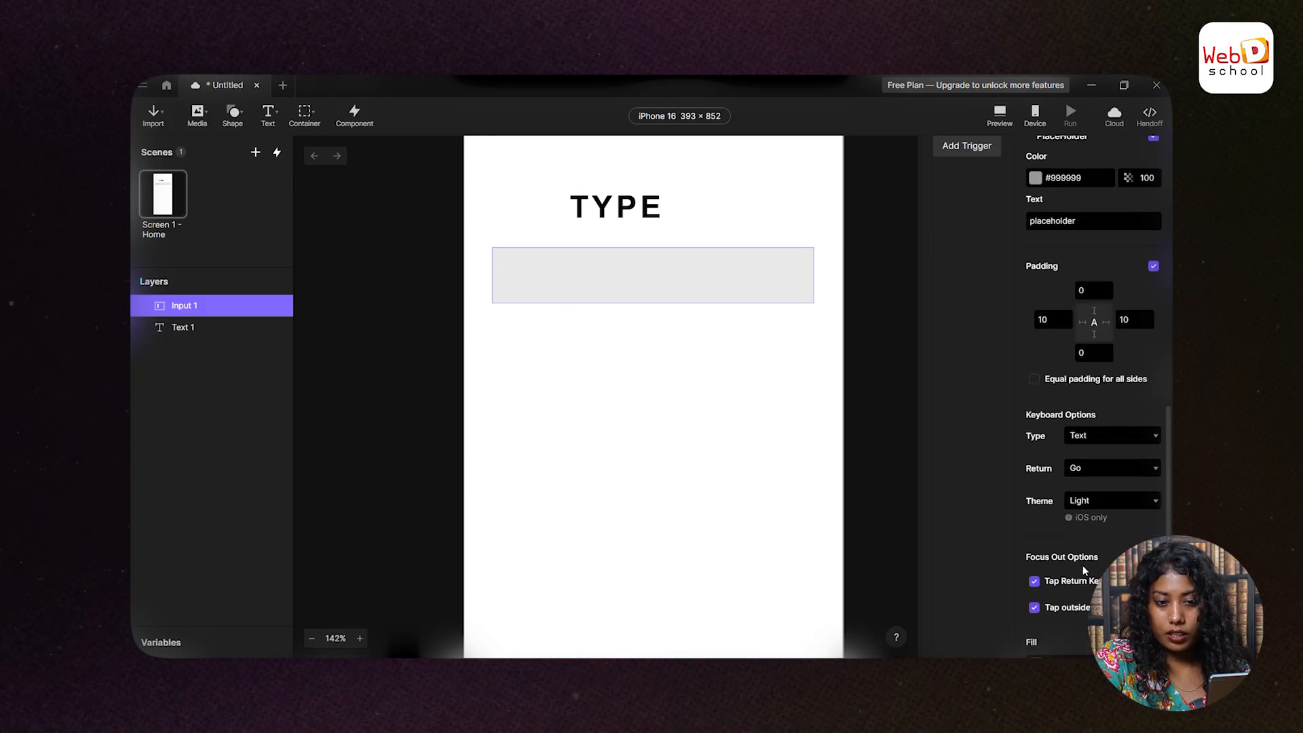
pyautogui.scroll(3, 1059, 461)
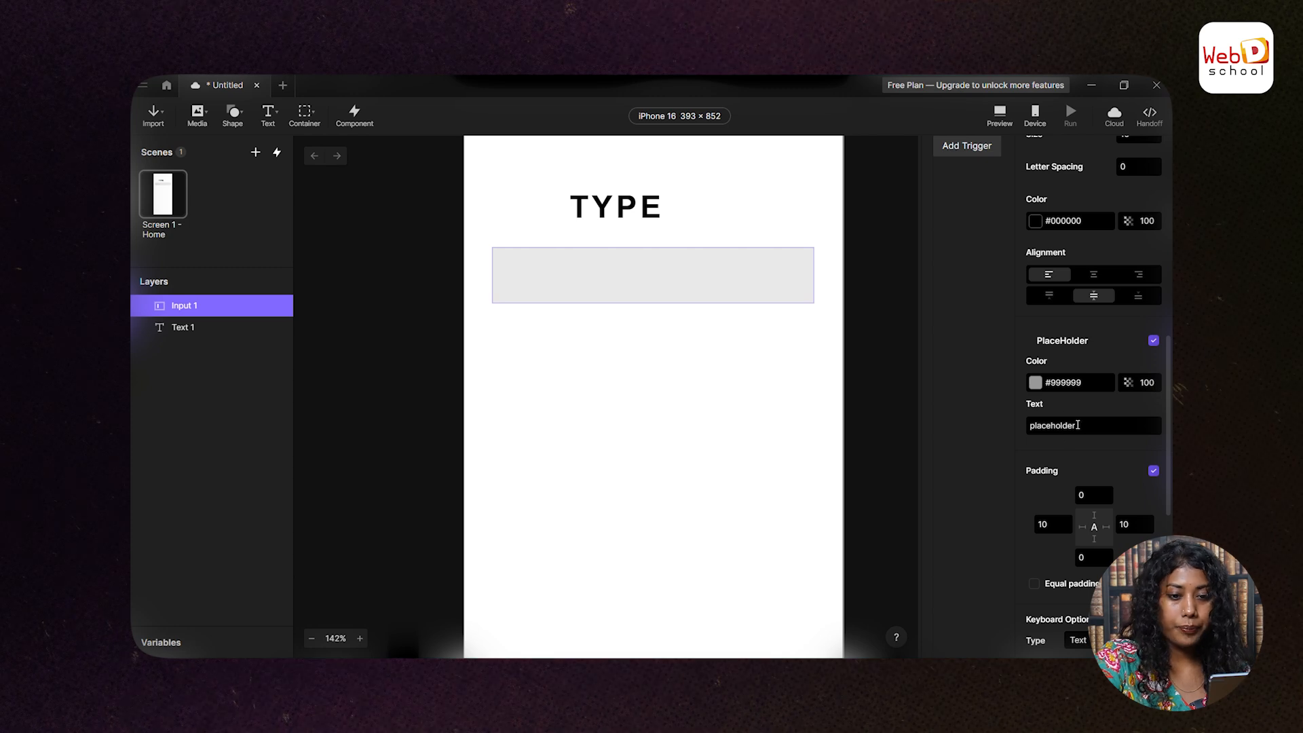
pyautogui.moveTo(1078, 425); pyautogui.dragTo(966, 426)
pyautogui.write('sEARCH')
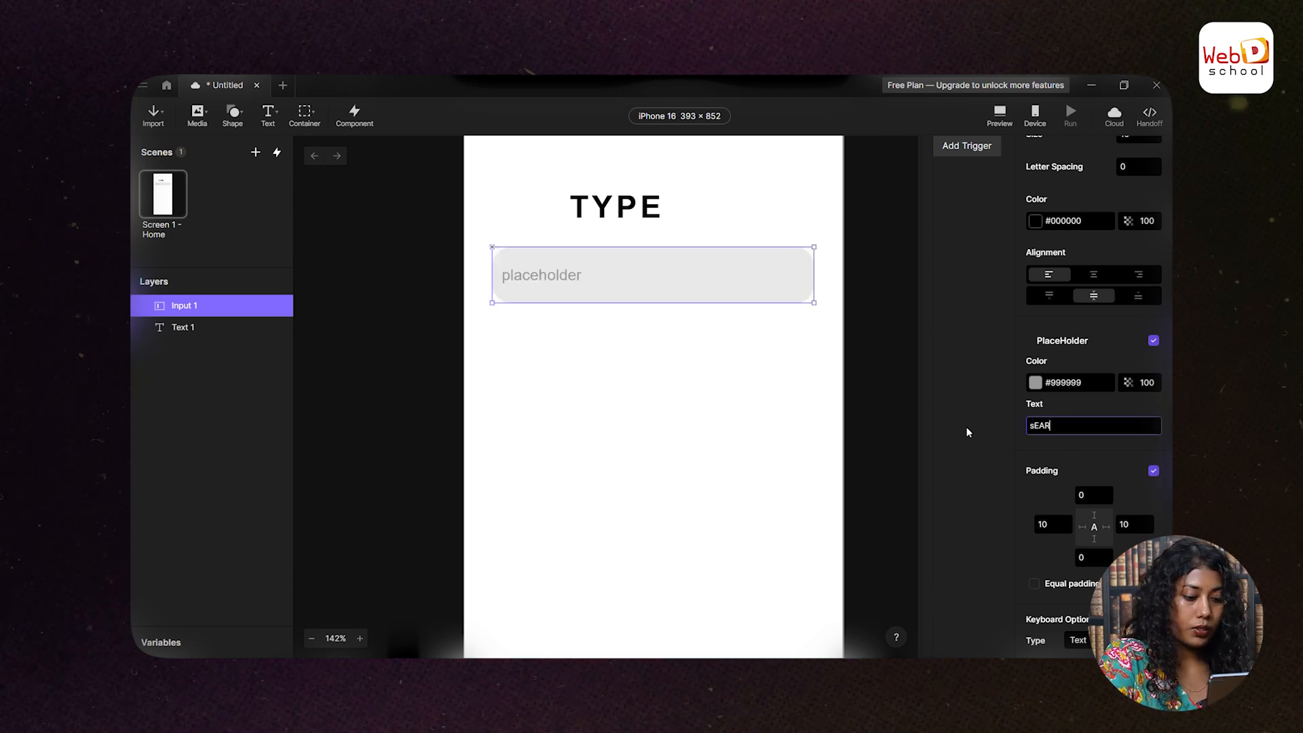
pyautogui.press('BackSpace')
pyautogui.press('BackSpace')
pyautogui.press('BackSpace')
pyautogui.press('BackSpace')
pyautogui.press('BackSpace')
pyautogui.press('BackSpace')
pyautogui.press('BackSpace')
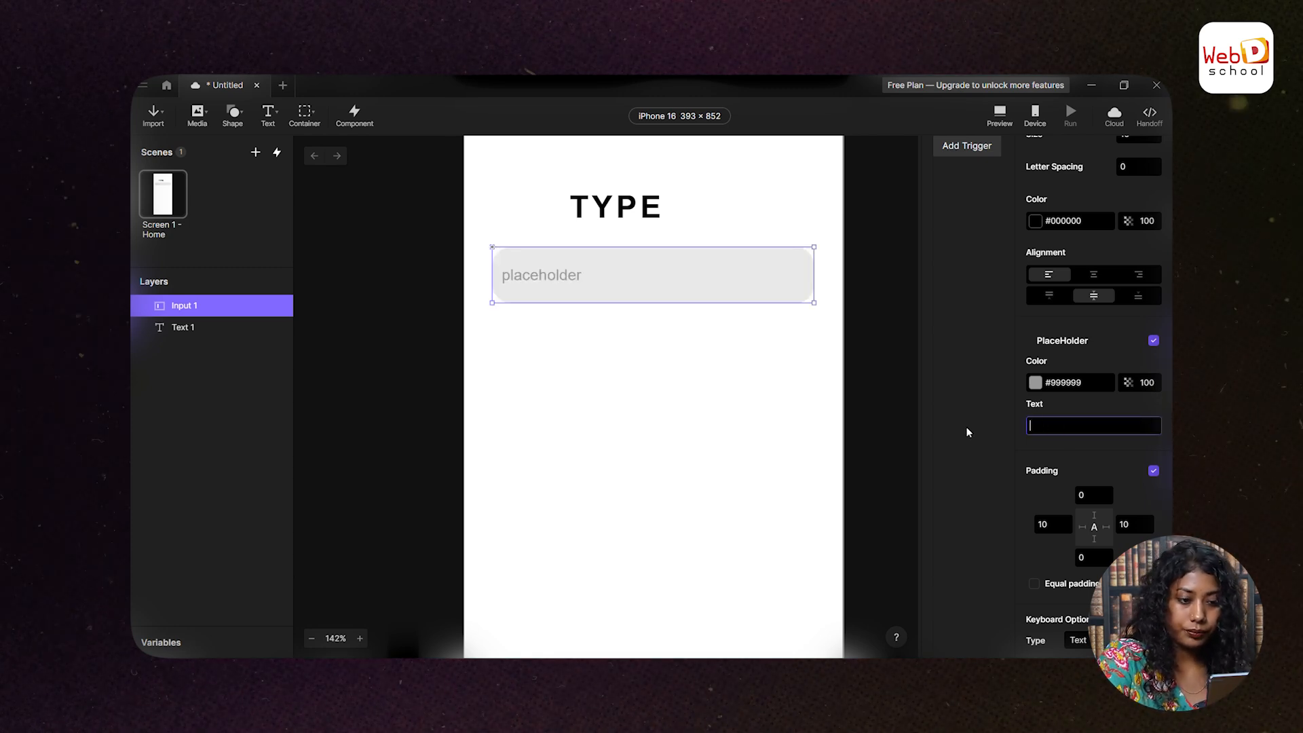
pyautogui.write('Search ')
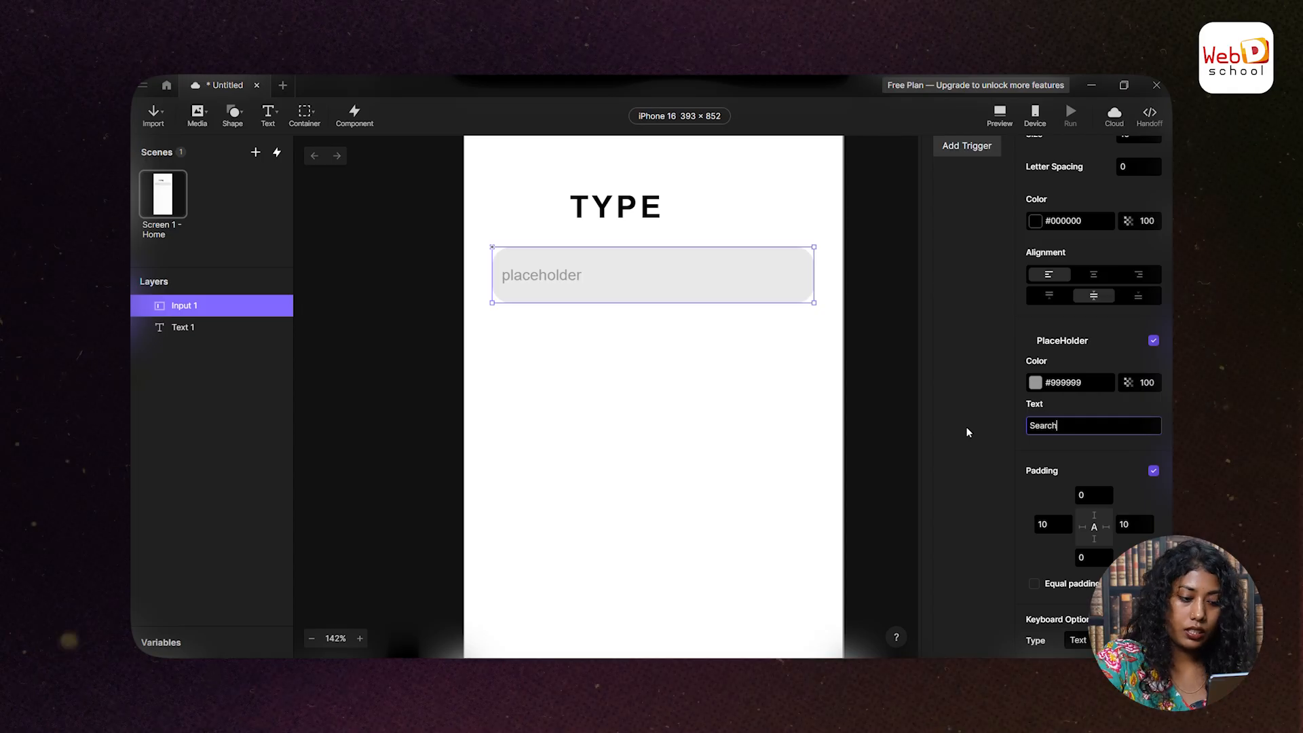
pyautogui.write('products')
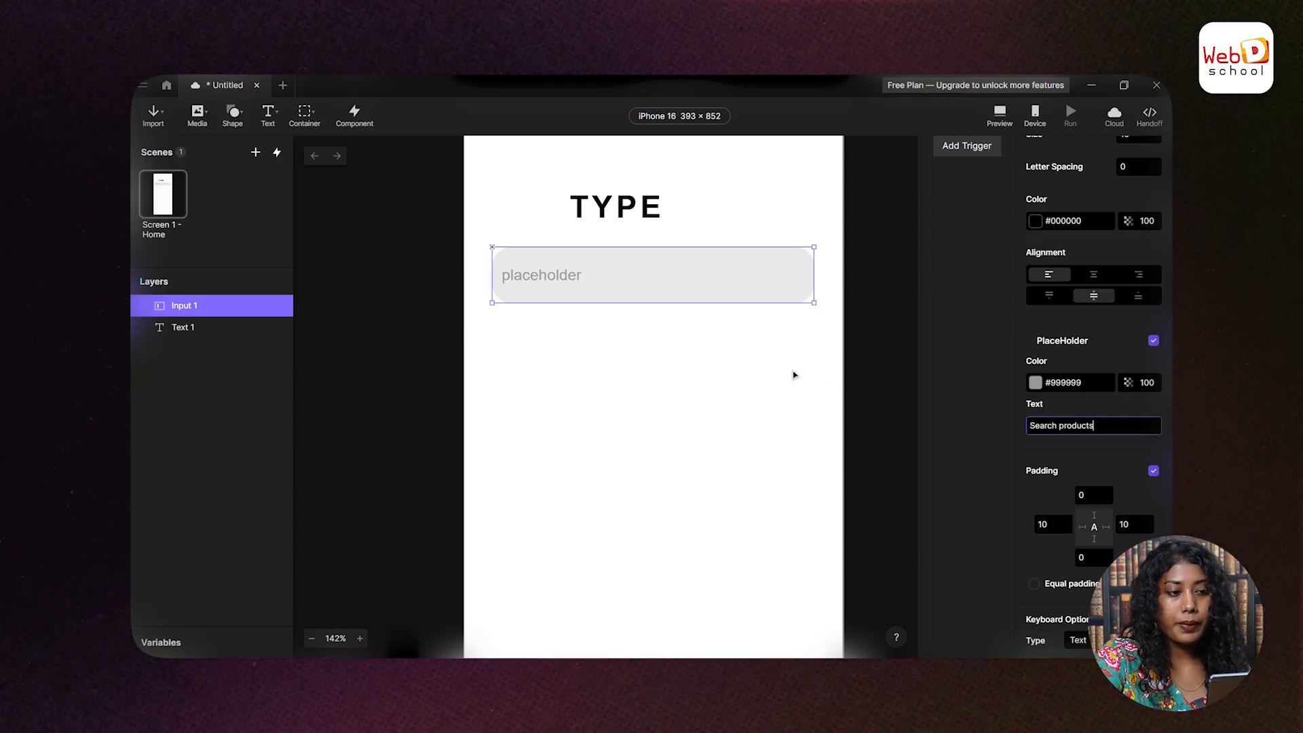
pyautogui.press('Return')
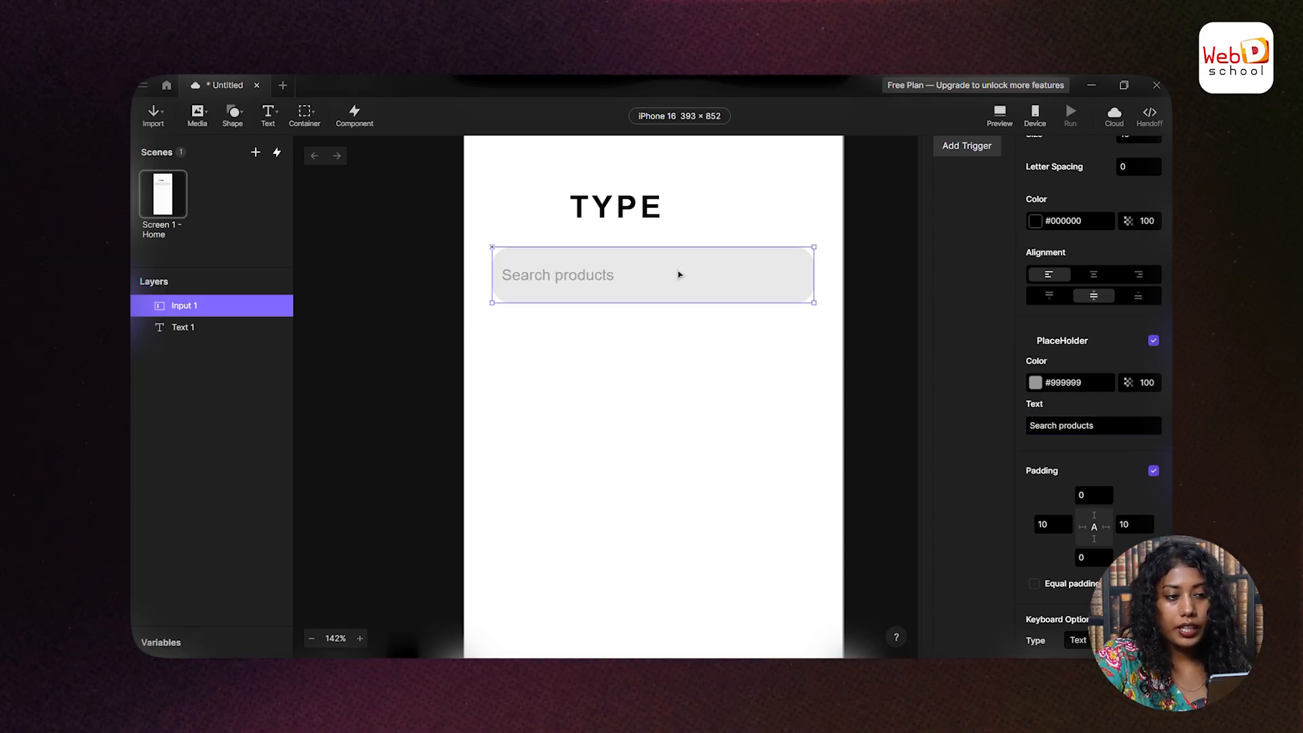
# - Move the input field to about X 18, Y 186 and enlarge it to about 361 by 67
pyautogui.moveTo(601, 280); pyautogui.dragTo(590, 282)
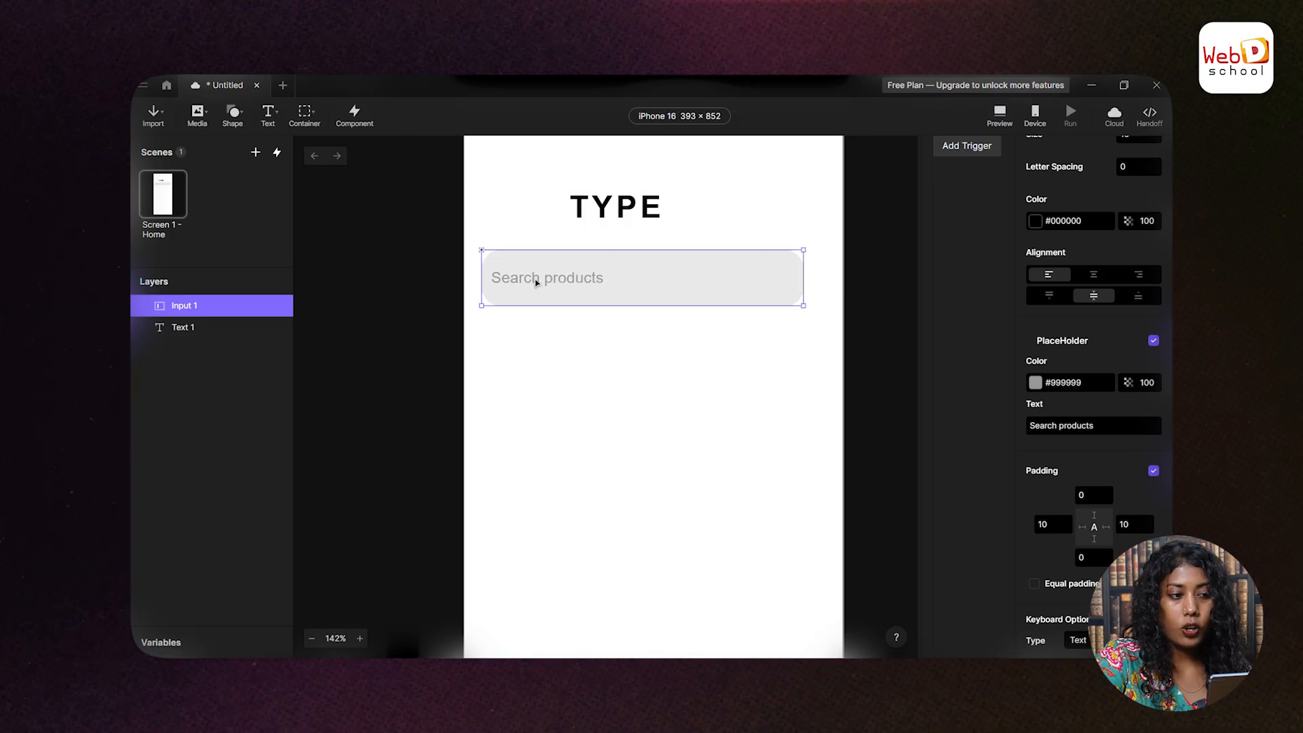
pyautogui.moveTo(805, 306); pyautogui.dragTo(823, 308)
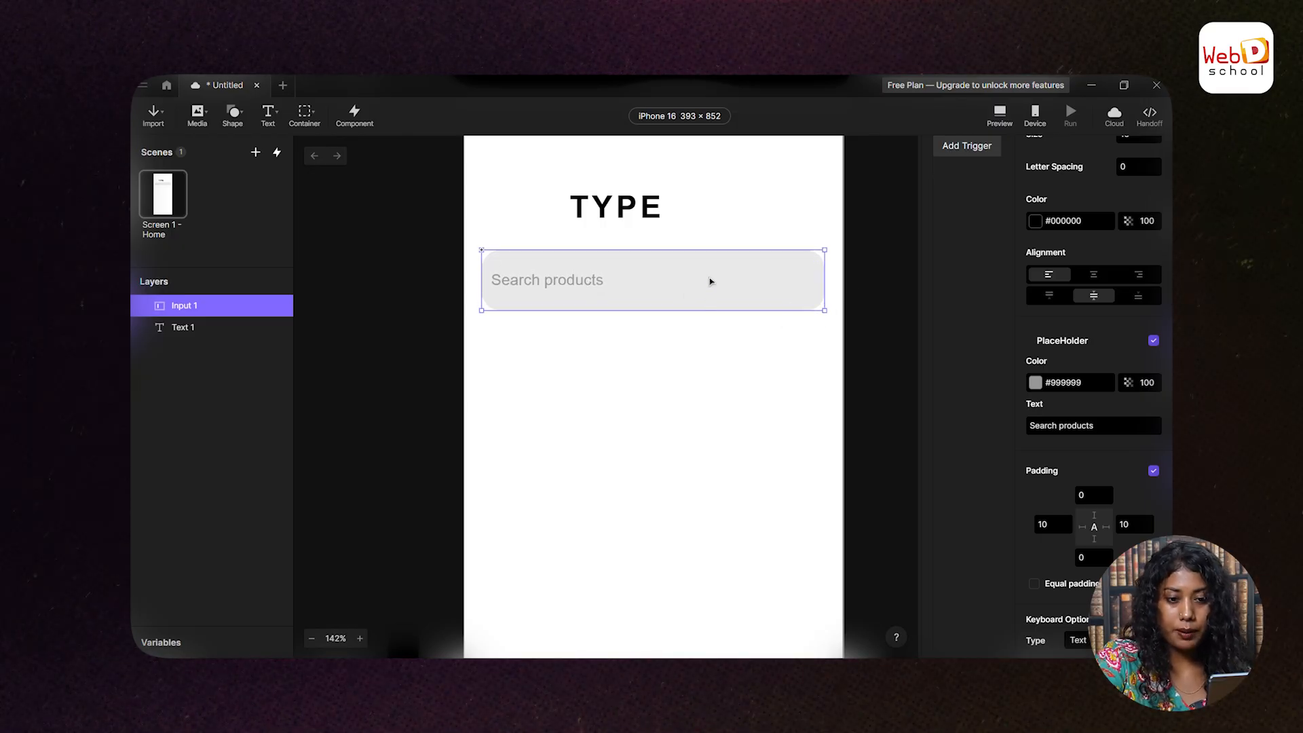
pyautogui.moveTo(823, 310)
pyautogui.mouseDown()
pyautogui.moveTo(805, 299)
pyautogui.moveTo(829, 315)
pyautogui.mouseUp()
pyautogui.click(839, 443)
pyautogui.scroll(3, 646, 272)
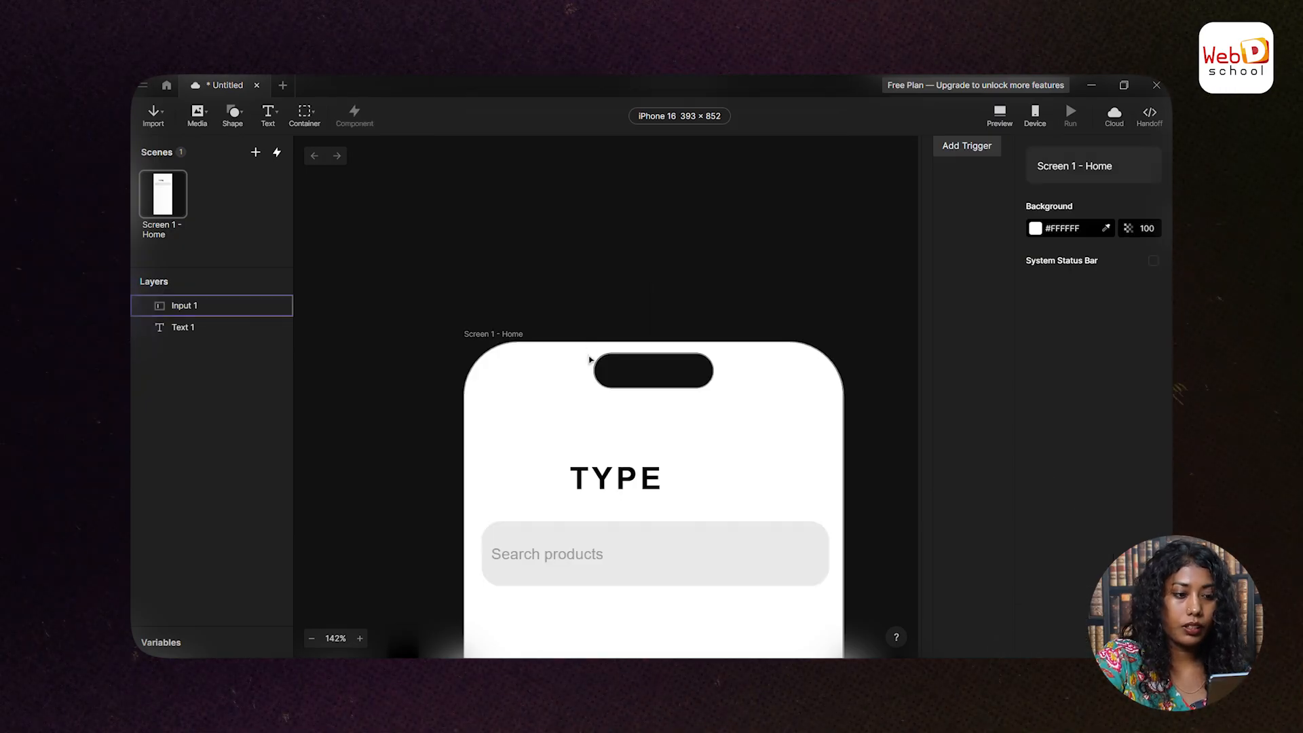
pyautogui.scroll(-5, 597, 375)
pyautogui.scroll(5, 602, 235)
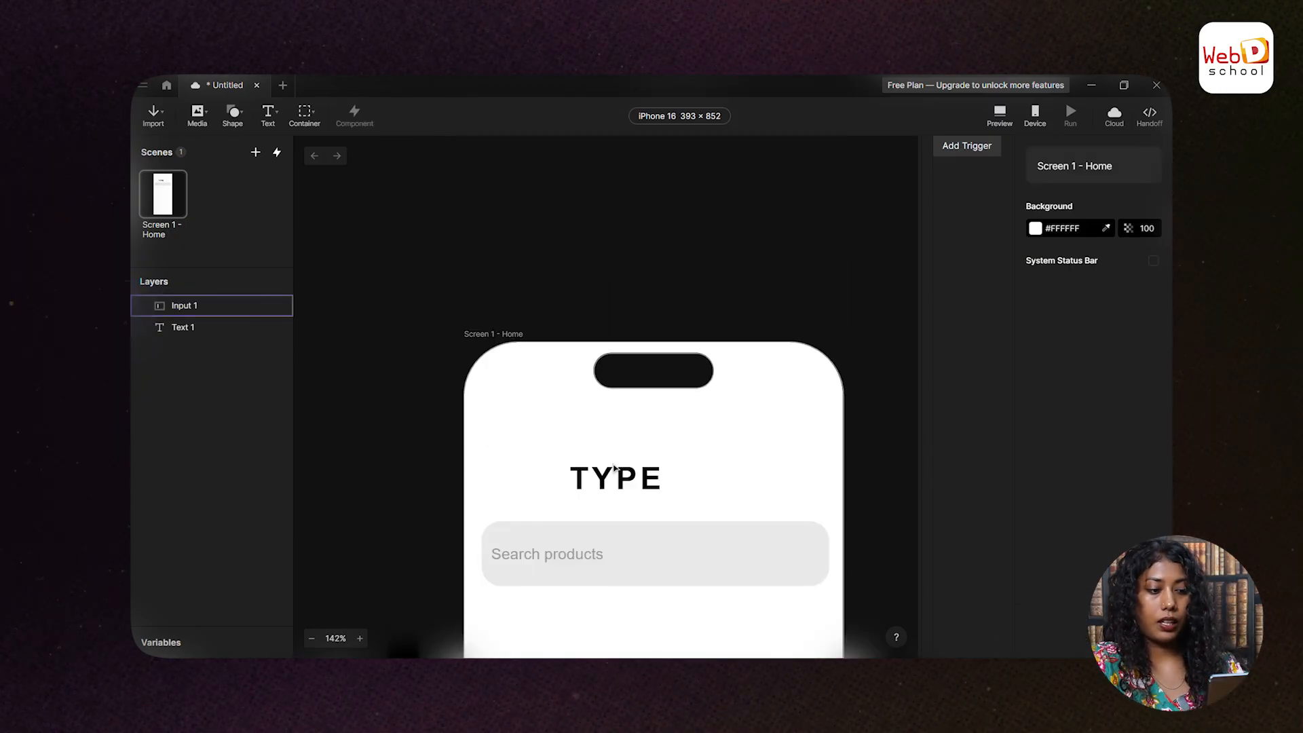
pyautogui.scroll(-5, 628, 458)
pyautogui.click(597, 298)
pyautogui.scroll(5, 600, 337)
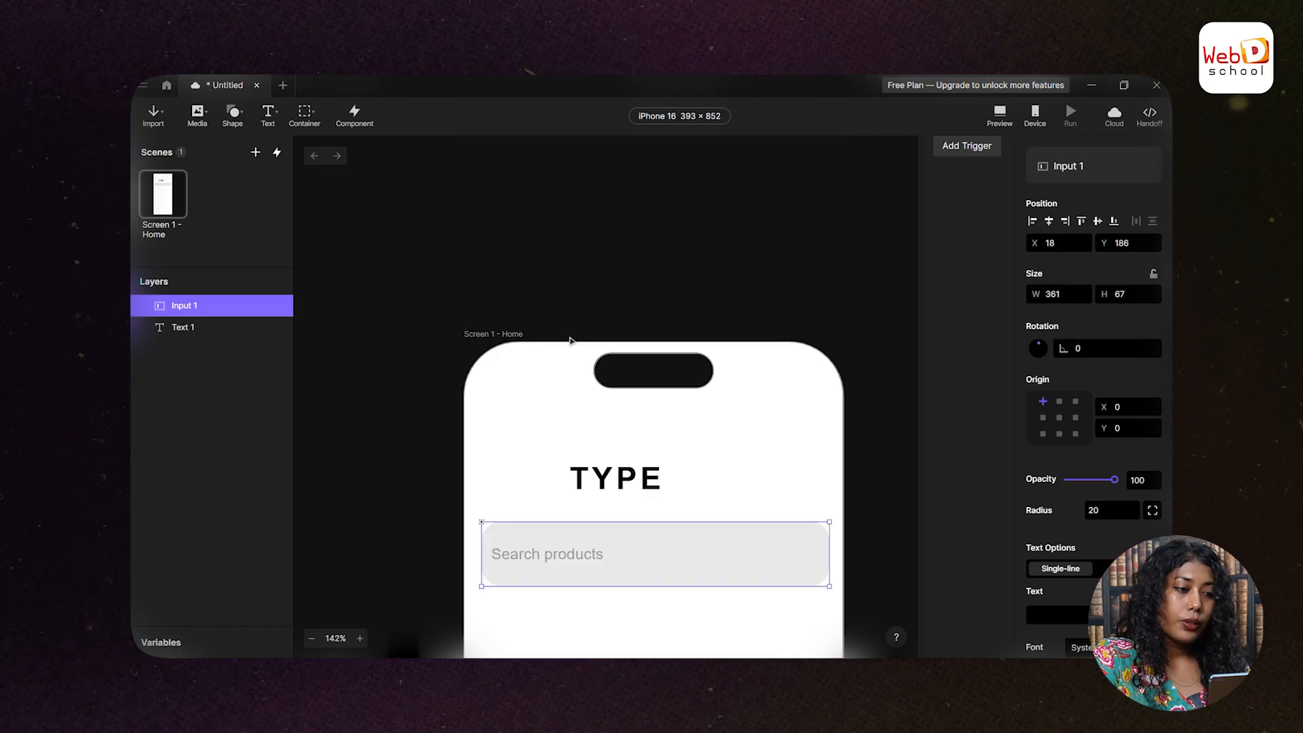
# - Delete the "TYPE" text and move the input field up to about X 16, Y 76
pyautogui.scroll(-5, 611, 285)
pyautogui.click(629, 203)
pyautogui.press('Delete')
pyautogui.scroll(5, 630, 198)
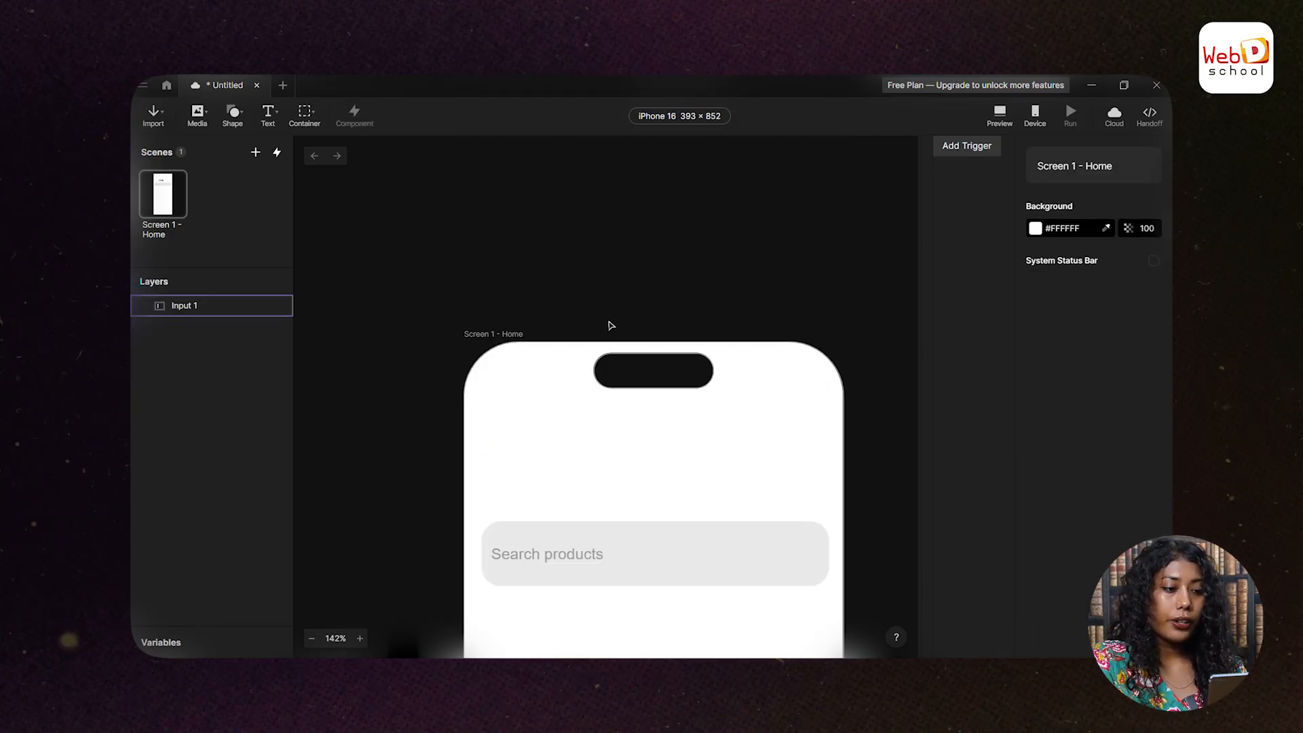
pyautogui.click(604, 550)
pyautogui.moveTo(604, 549); pyautogui.dragTo(608, 437)
pyautogui.scroll(-5, 499, 321)
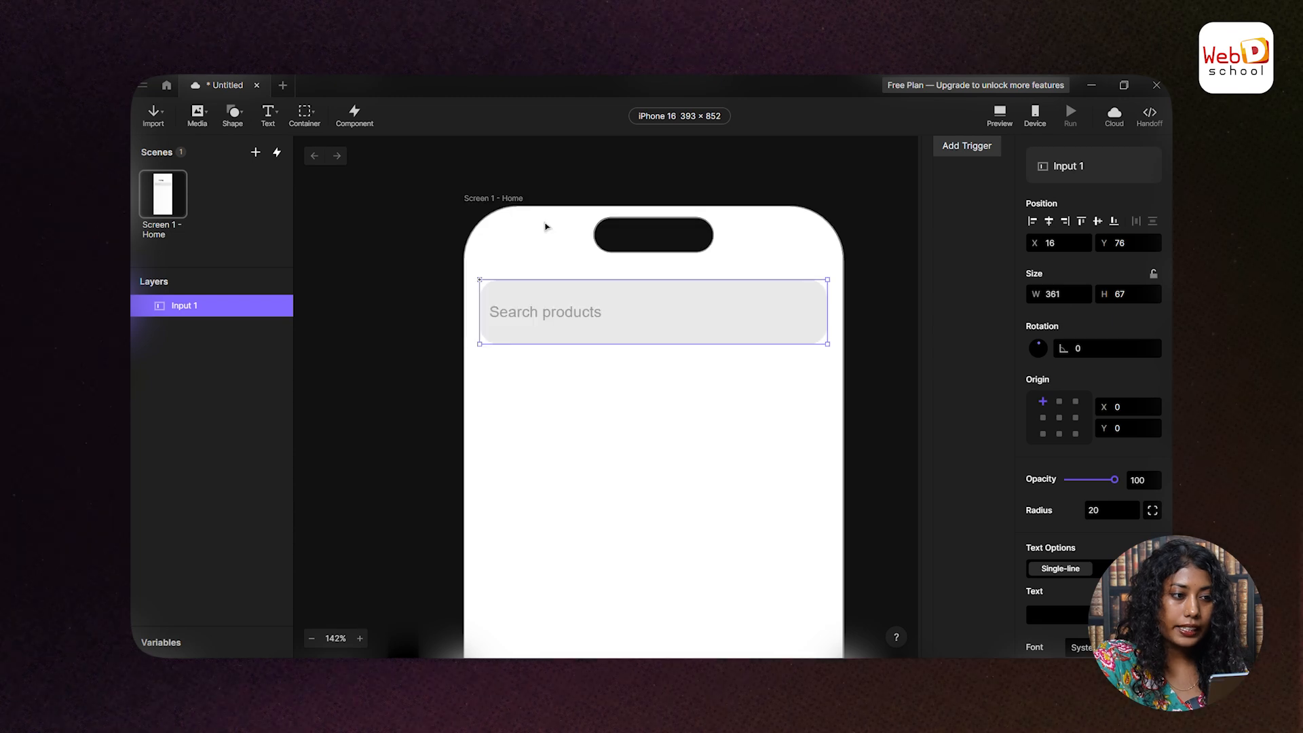
# - Preview the prototype, activate the search field to check its on-screen keyboard, and close the preview
pyautogui.click(514, 203)
pyautogui.click(1000, 116)
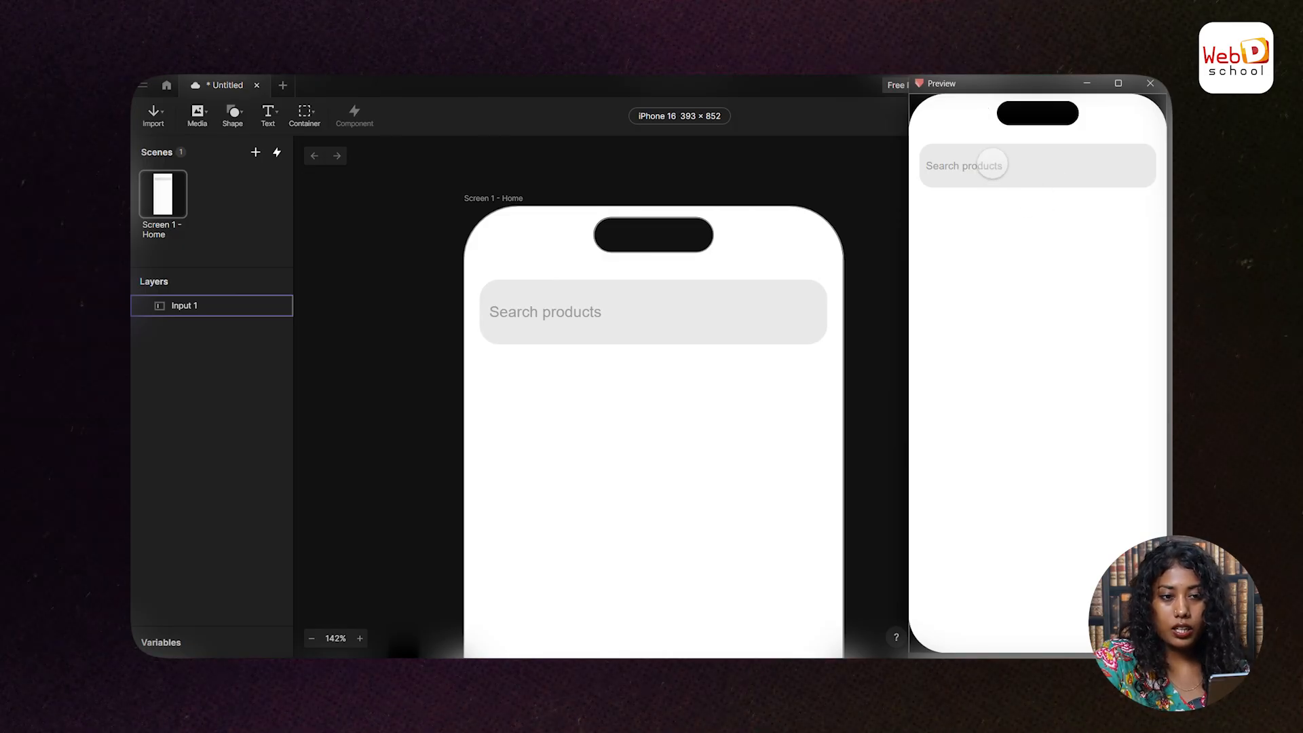
pyautogui.click(992, 165)
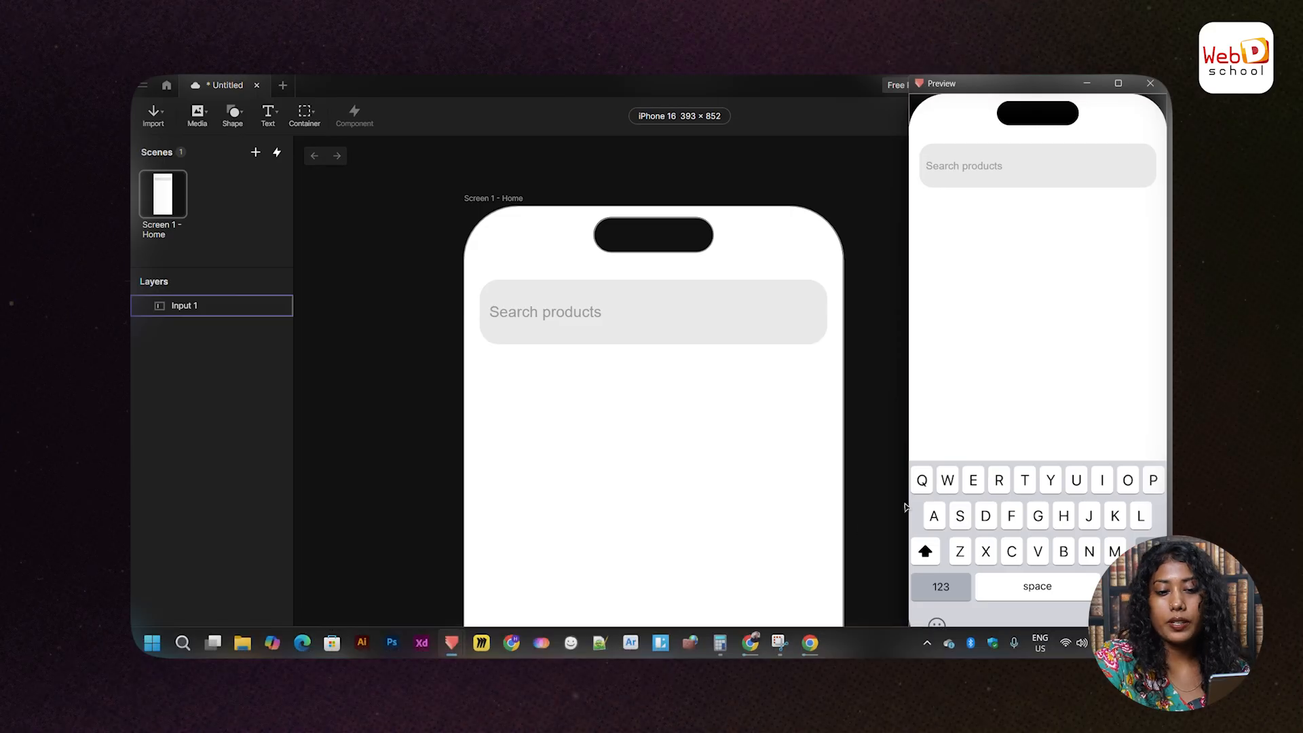
pyautogui.click(1150, 84)
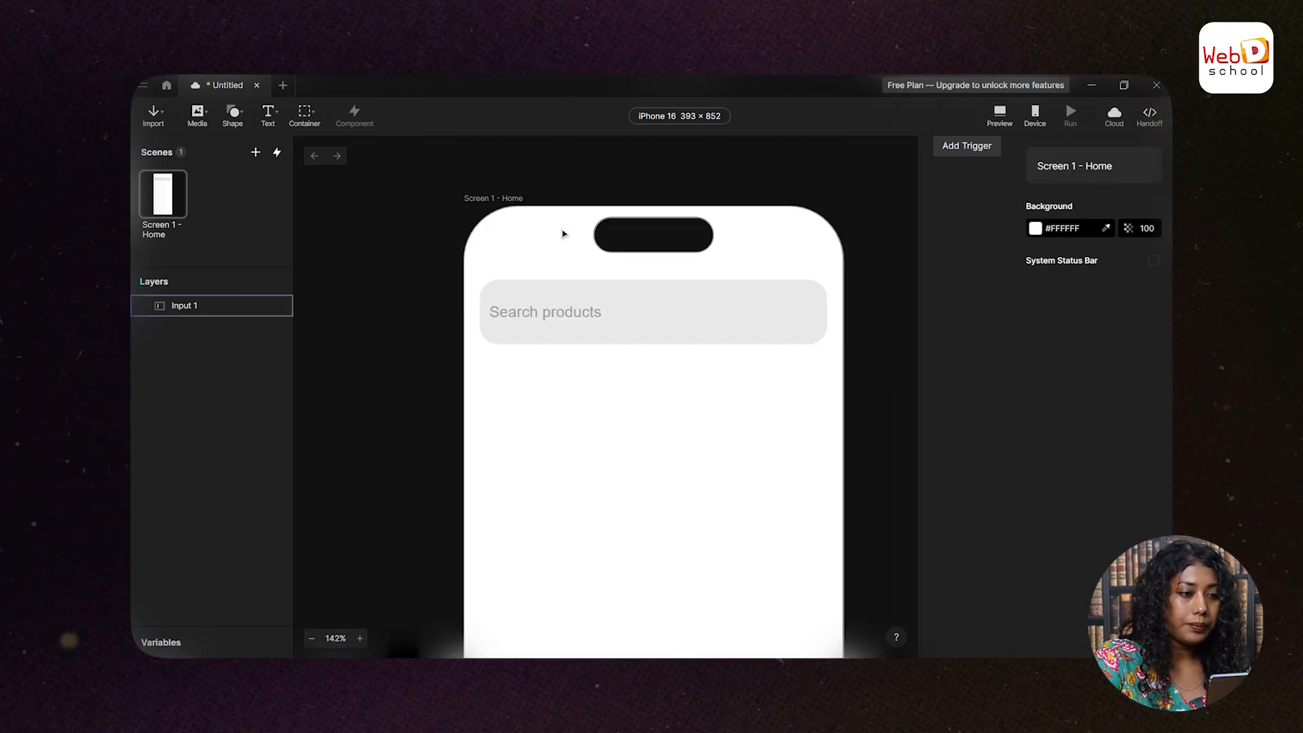
# - Delete the "Search products" input field from the screen
pyautogui.click(570, 309)
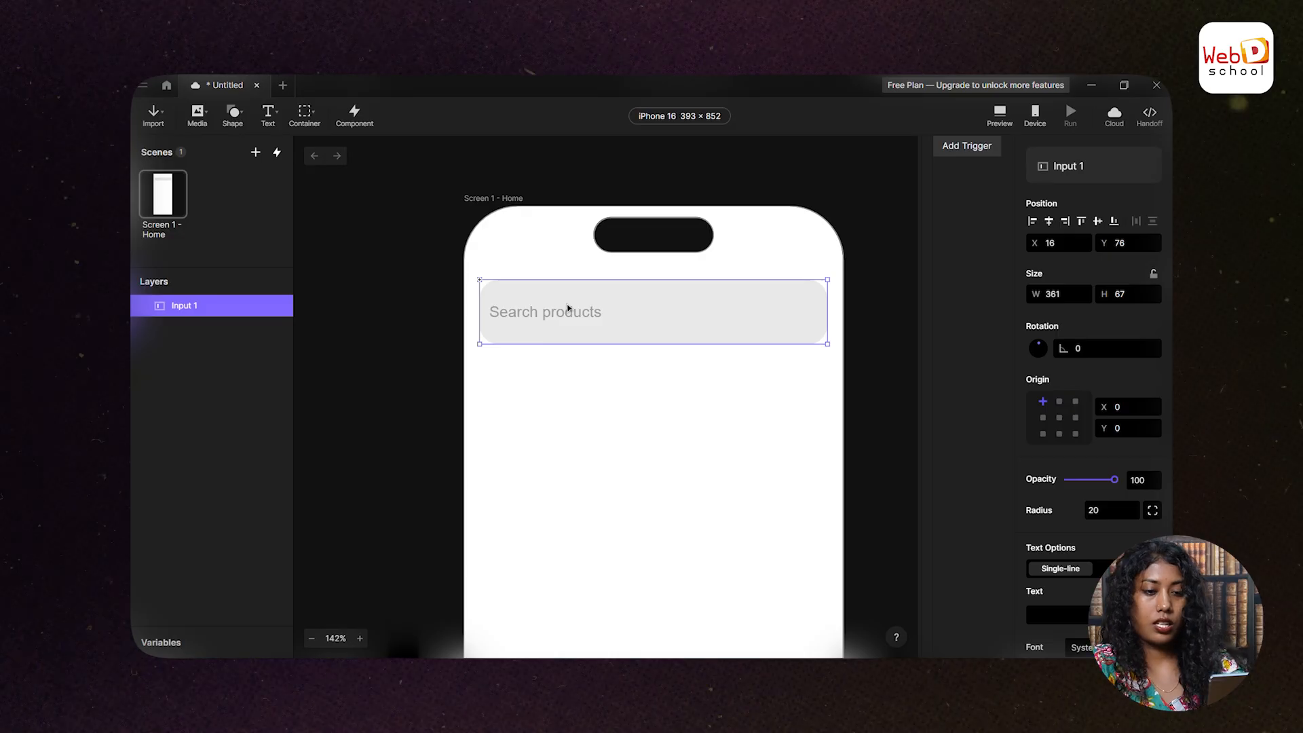
pyautogui.press('Delete')
pyautogui.scroll(-3, 483, 415)
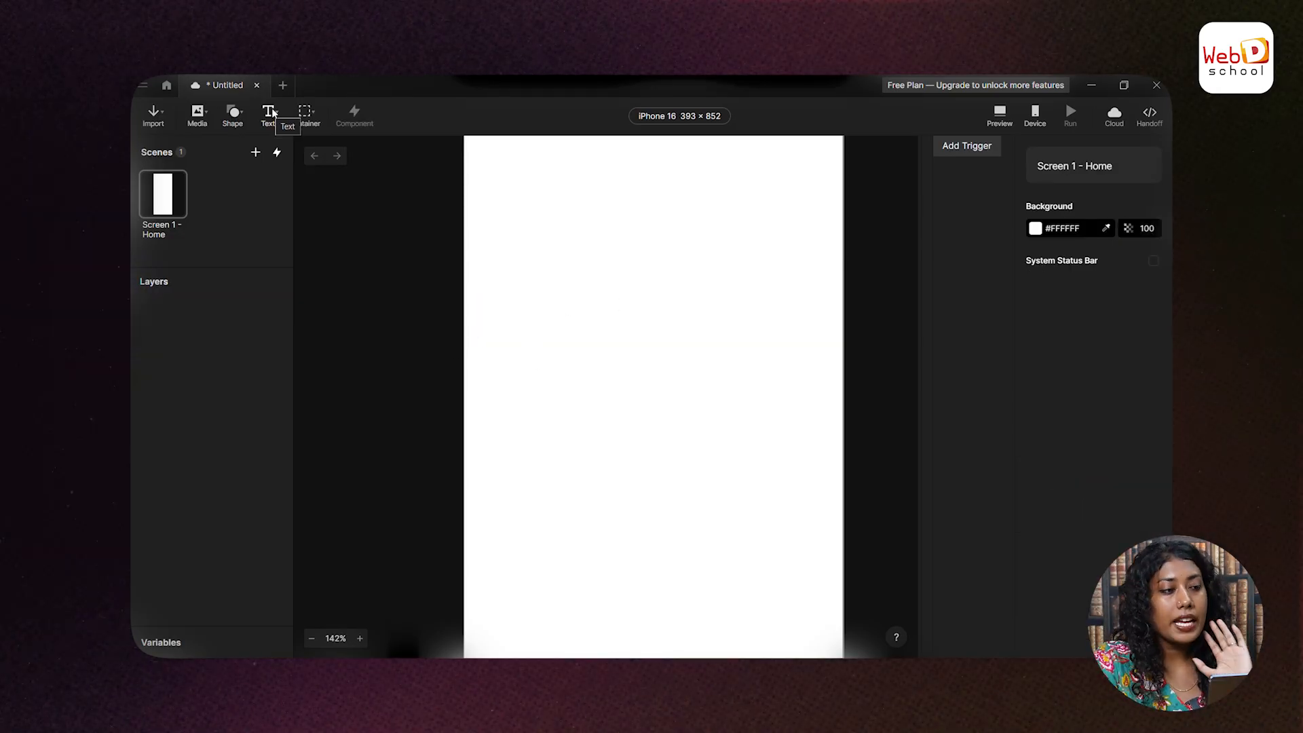
pyautogui.scroll(3, 662, 406)
pyautogui.scroll(-3, 660, 323)
# - Draw a rectangle about 380 by 80 in the upper part of the screen, at about X 13, Y 146
pyautogui.click(233, 112)
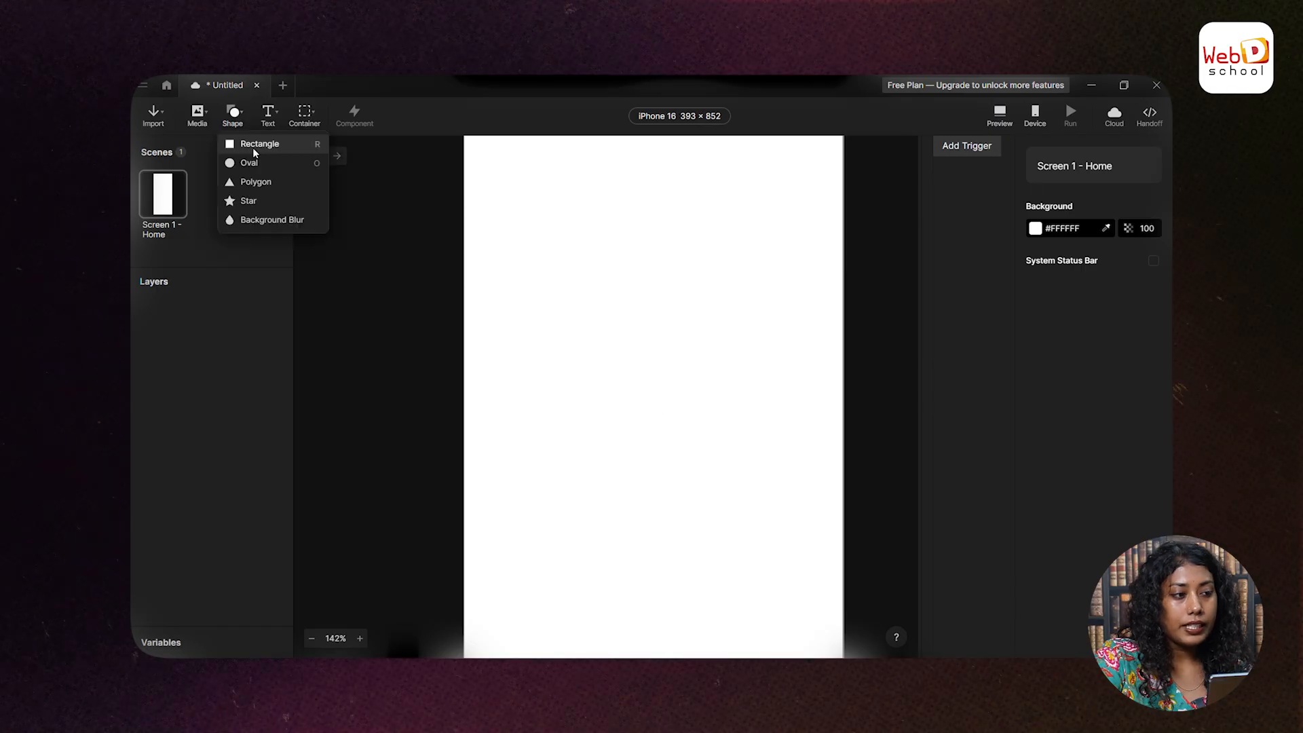
pyautogui.click(254, 145)
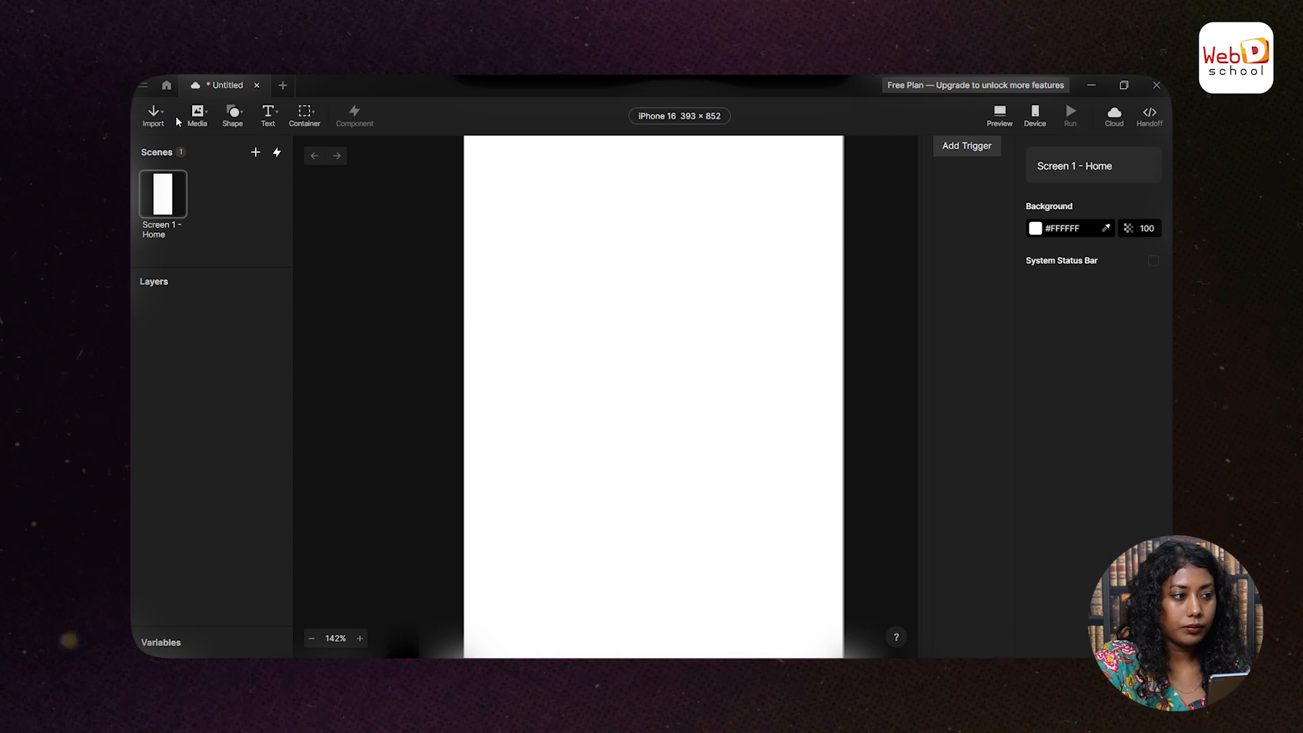
pyautogui.click(232, 114)
pyautogui.click(262, 140)
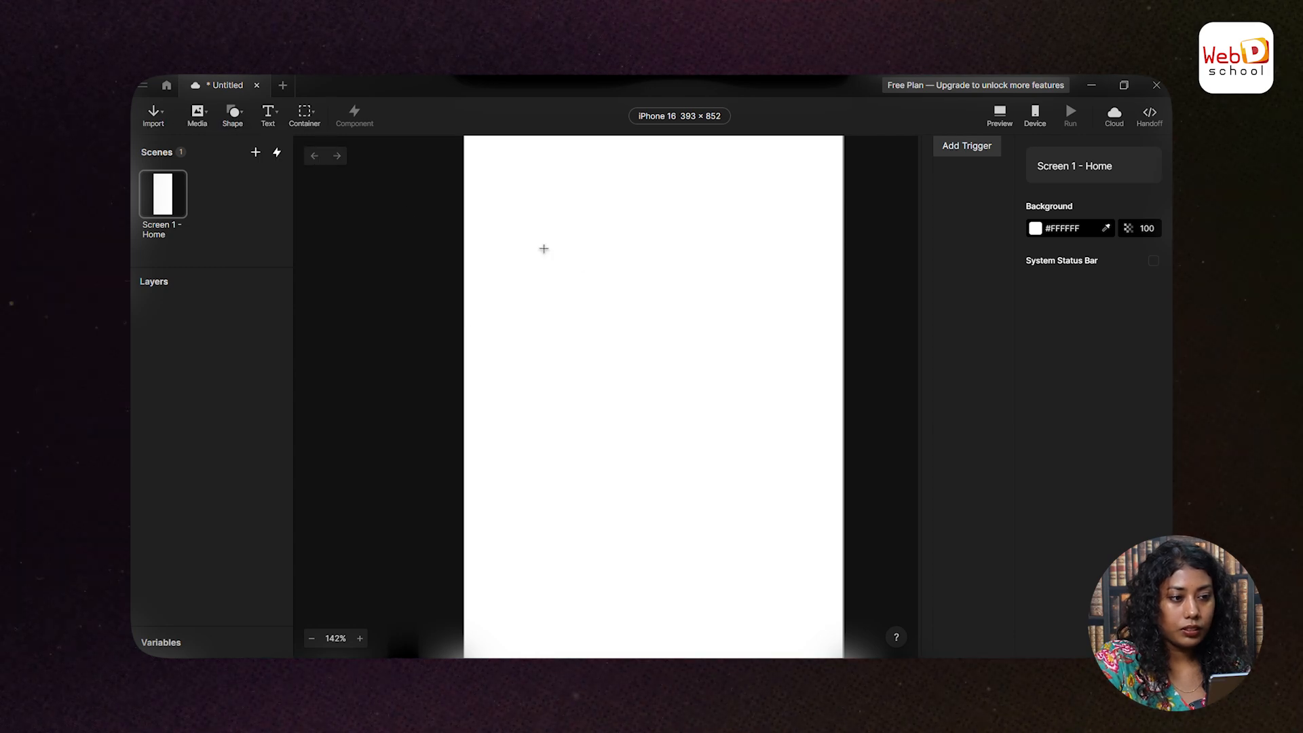
pyautogui.moveTo(477, 213); pyautogui.dragTo(842, 288)
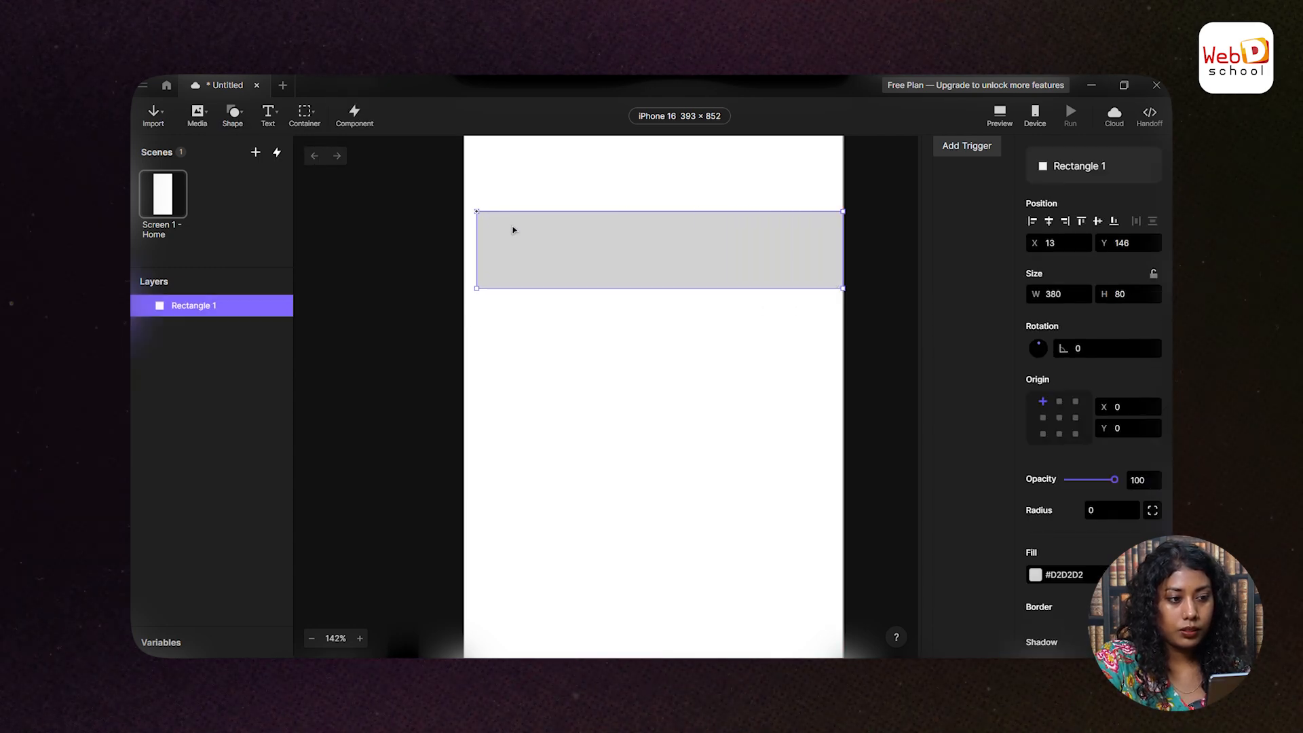
# - Widen the rectangle to the full screen width of 393 and move it to the screen's top edge at X 0, Y 0
pyautogui.moveTo(476, 247); pyautogui.dragTo(461, 253)
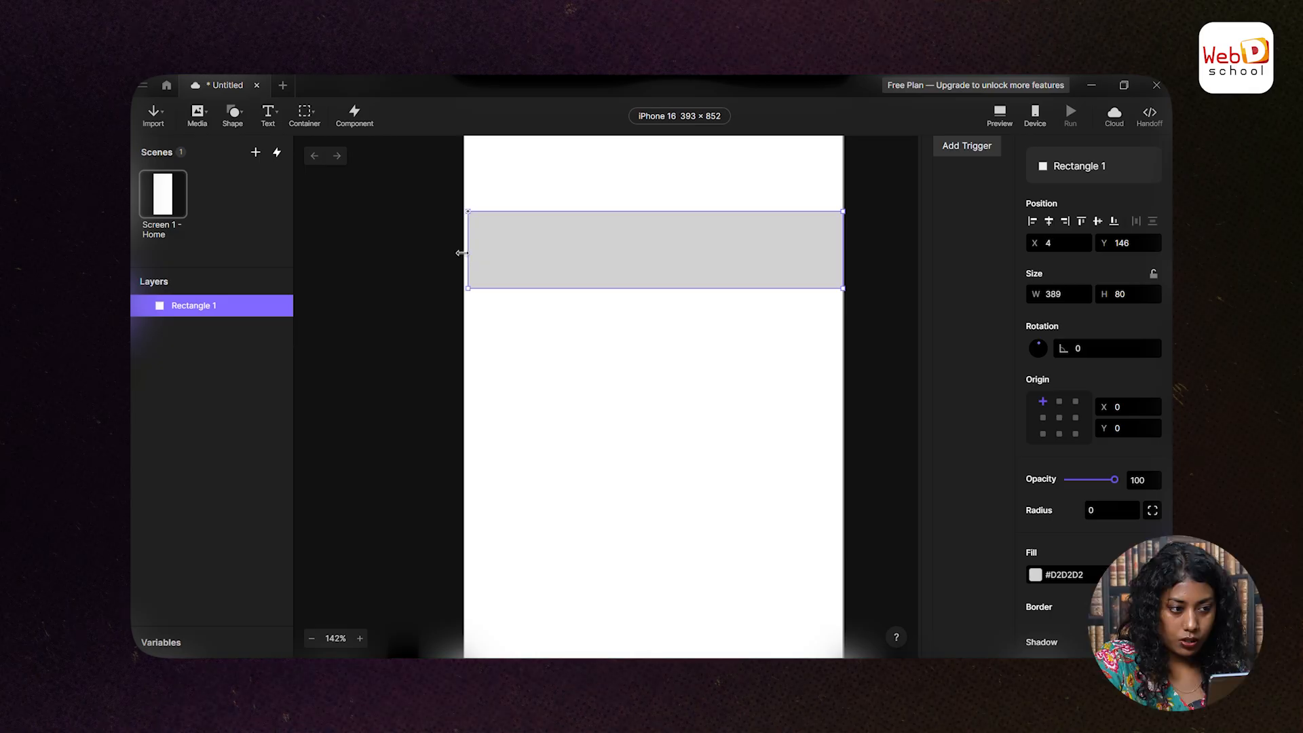
pyautogui.scroll(5, 556, 357)
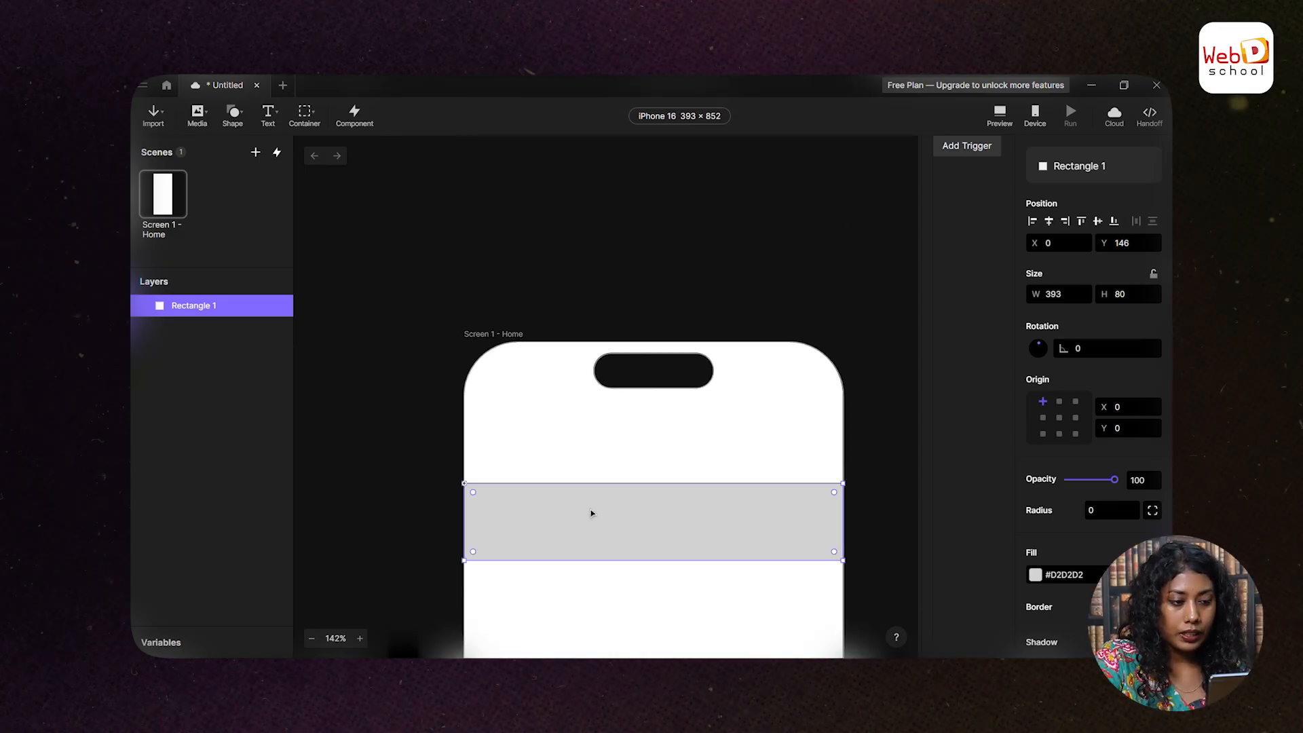
pyautogui.moveTo(592, 513); pyautogui.dragTo(585, 356)
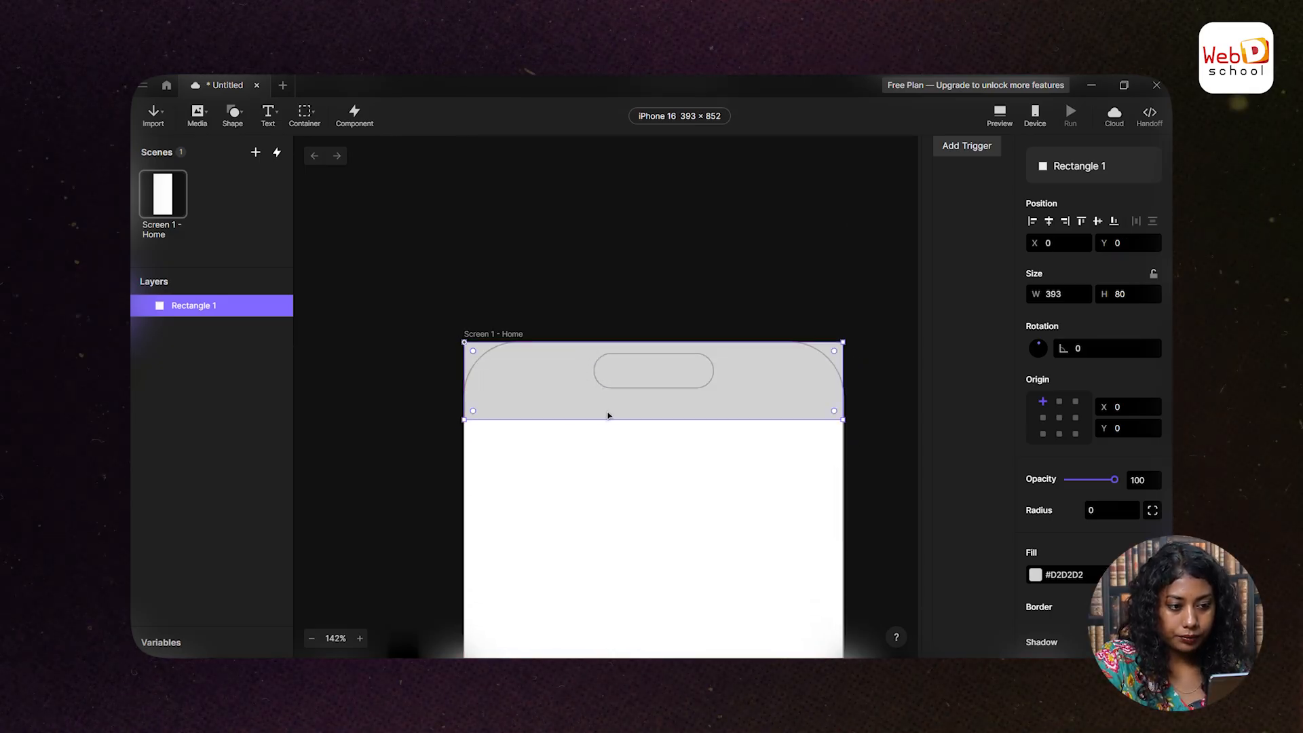
# - Preview the prototype to check the header rectangle, and close the preview
pyautogui.click(507, 333)
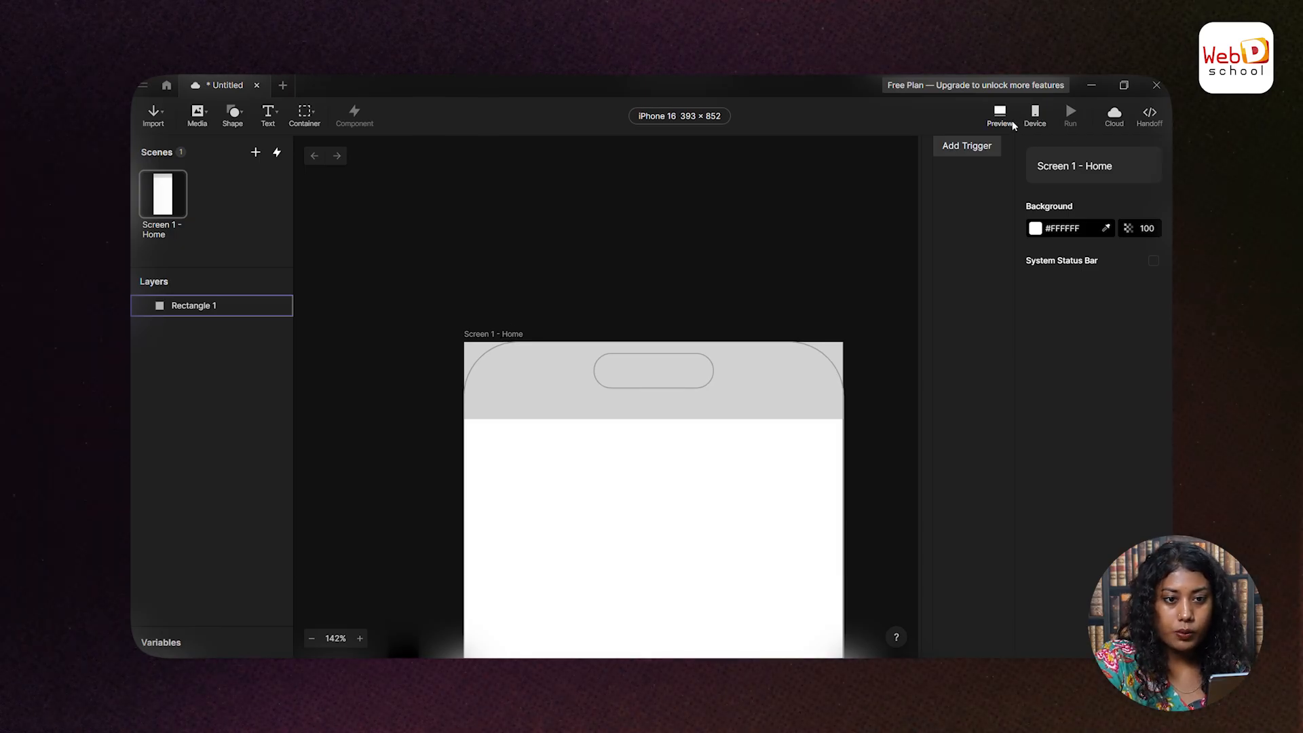
pyautogui.click(999, 115)
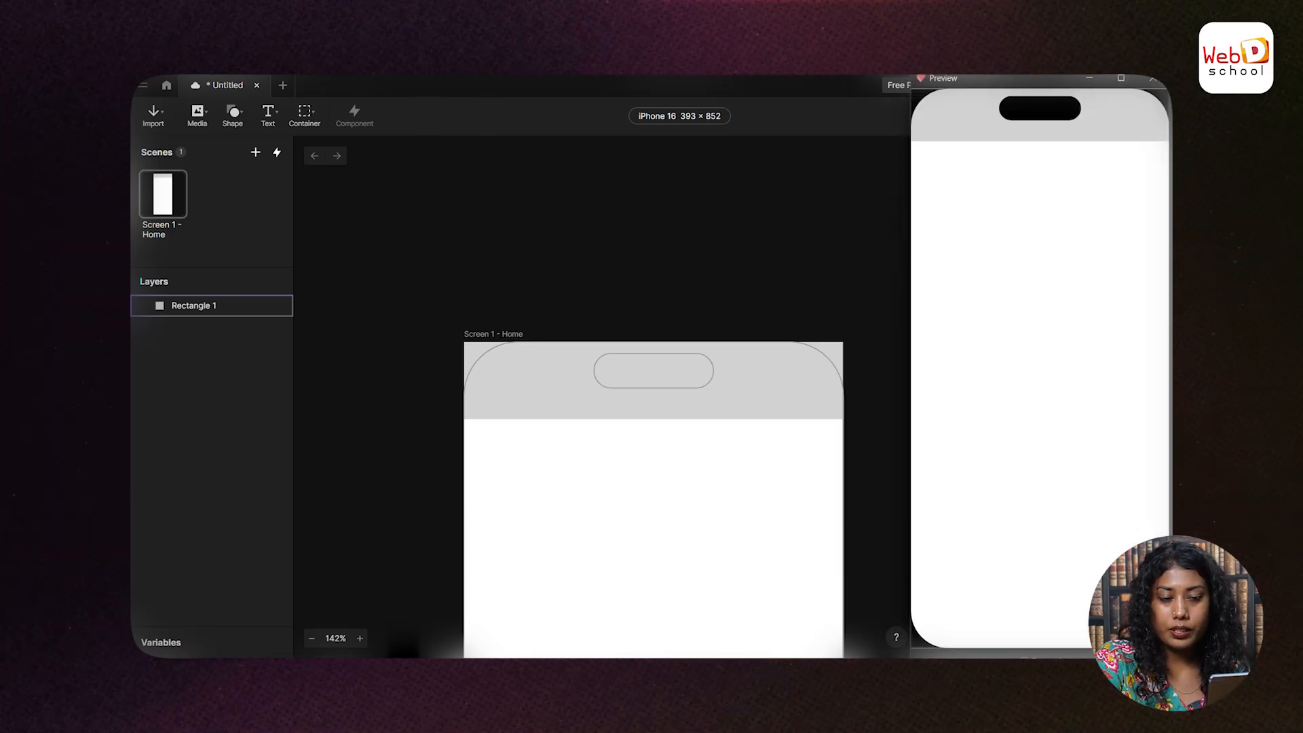
pyautogui.click(1154, 83)
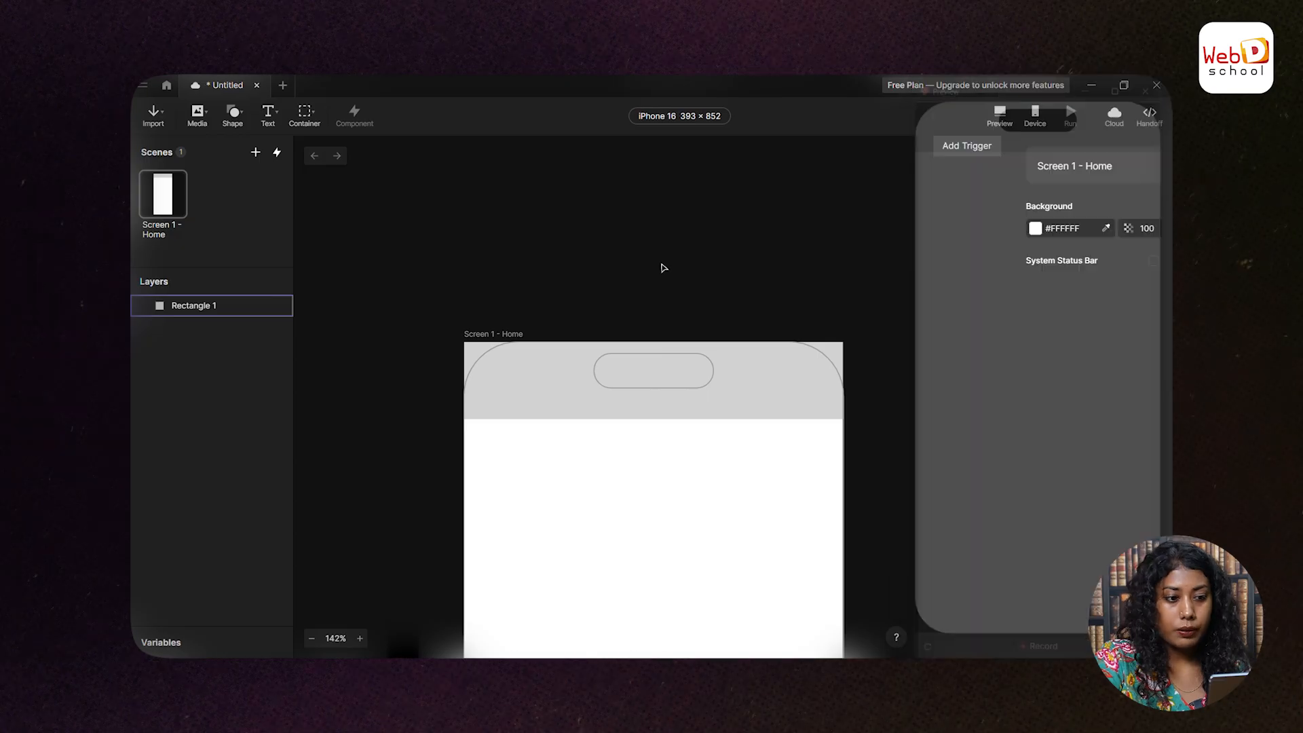
# - Add the text "Hey there!" just below the header rectangle, near the screen's left edge
pyautogui.scroll(-4, 316, 172)
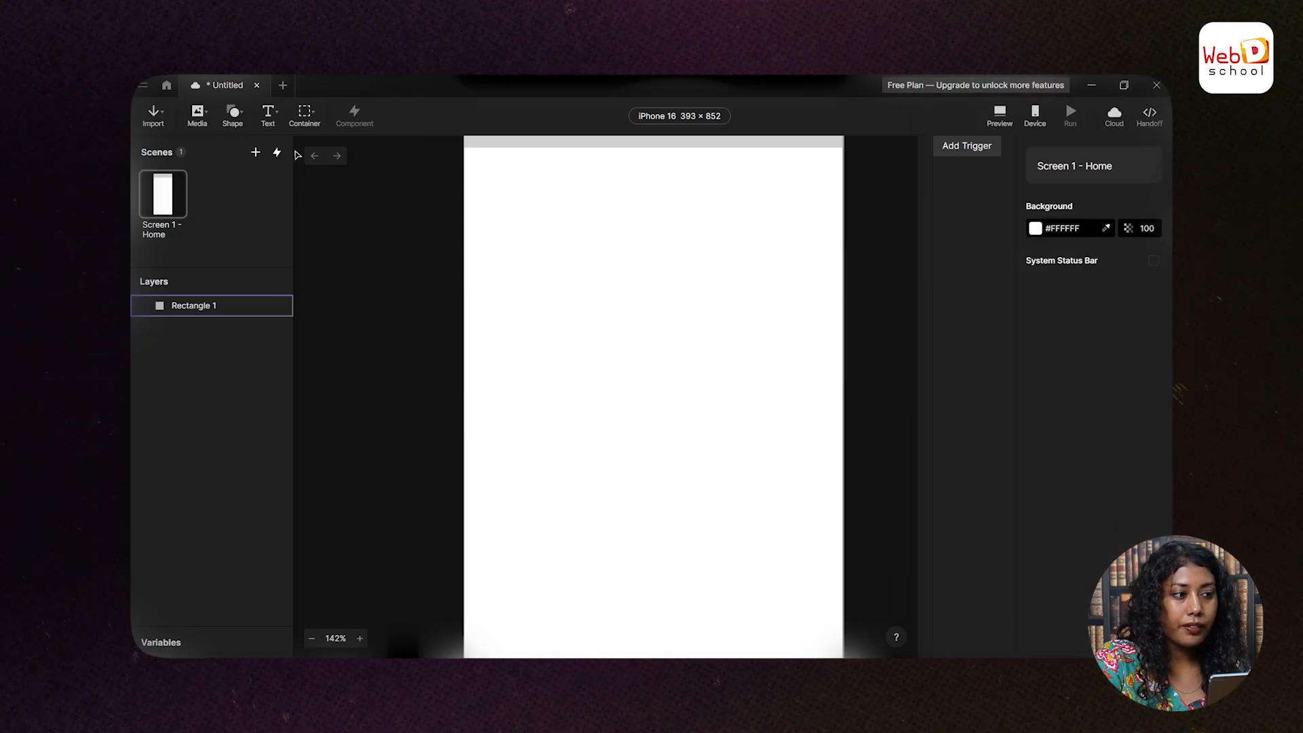
pyautogui.click(267, 117)
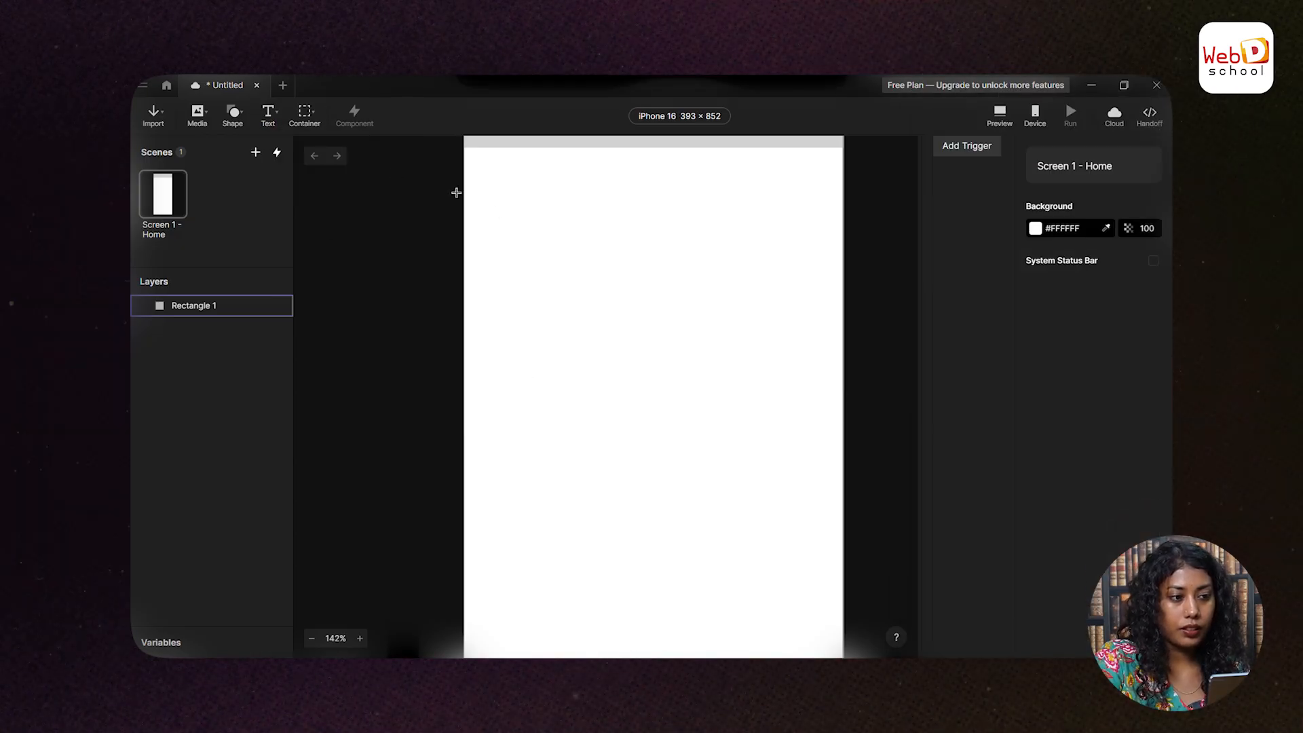
pyautogui.click(483, 171)
pyautogui.write('Hey there!')
pyautogui.click(530, 191)
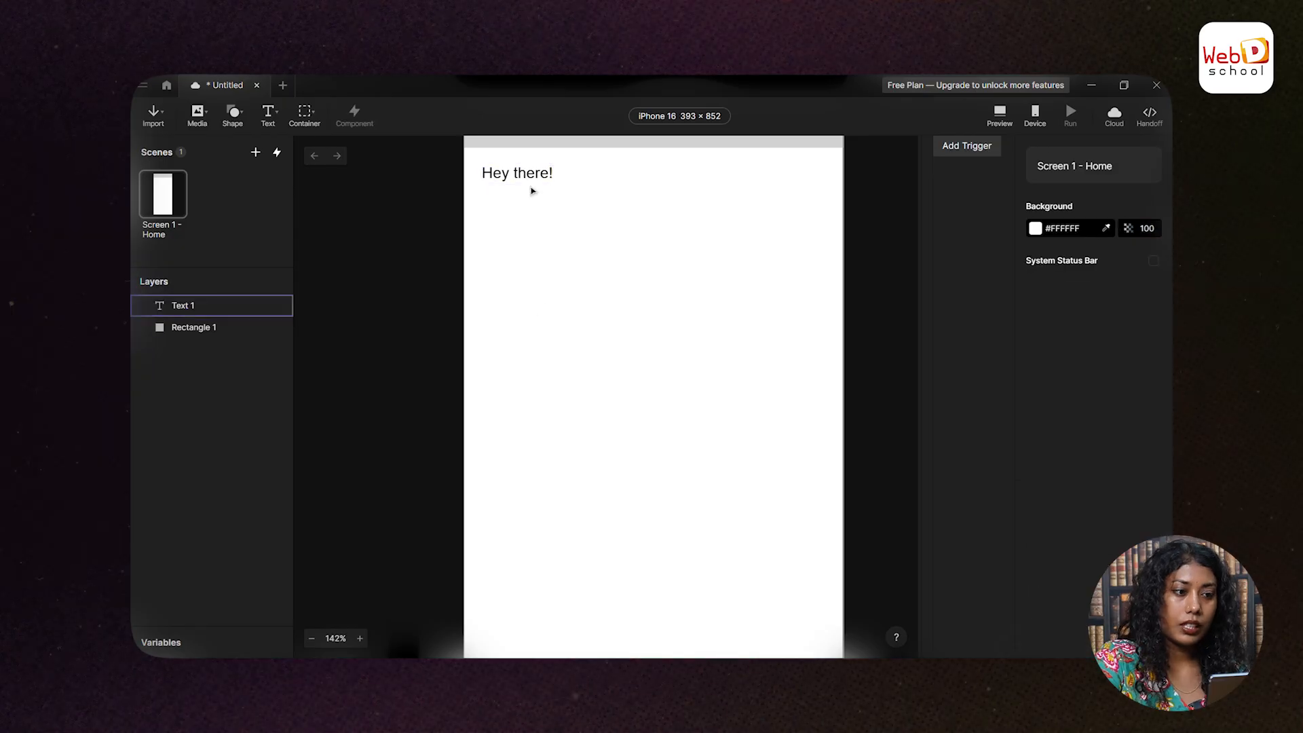
pyautogui.scroll(2, 539, 190)
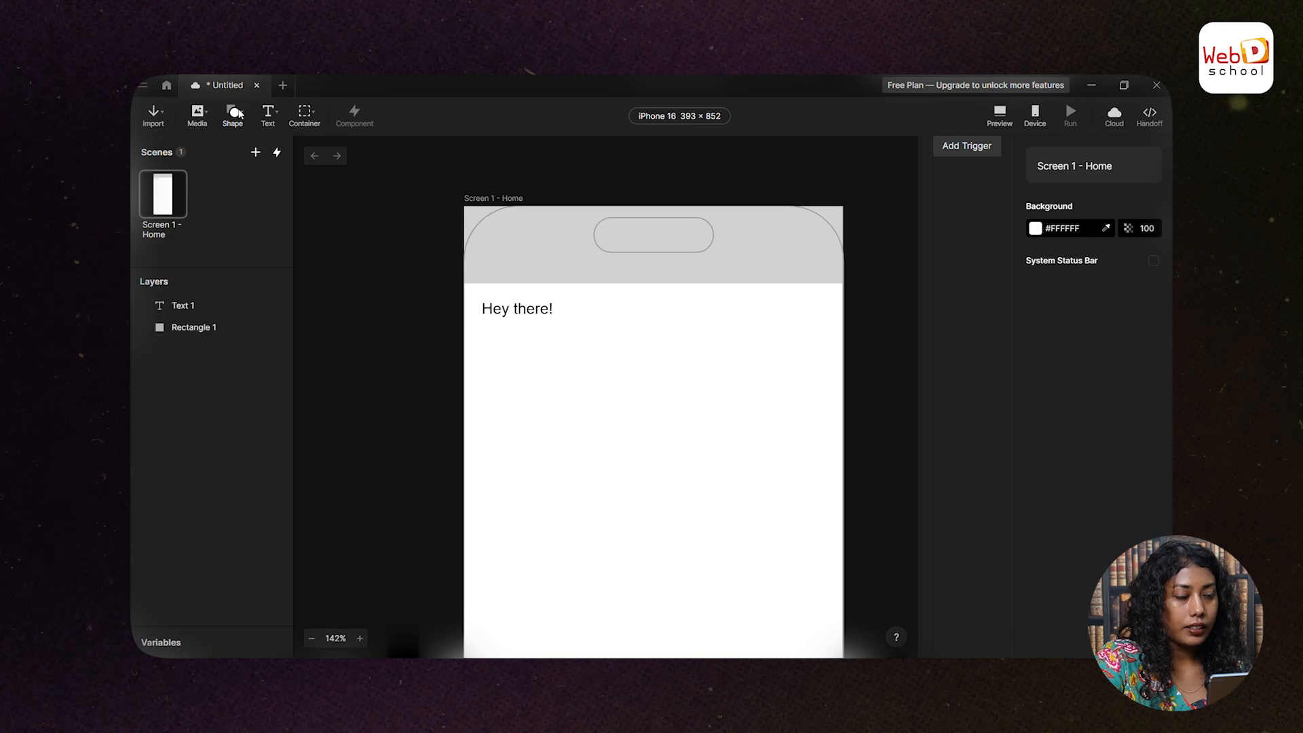
# - Draw a rectangle about 150 by 160 just below the "Hey there!" text, at about X 17, Y 132
pyautogui.click(243, 120)
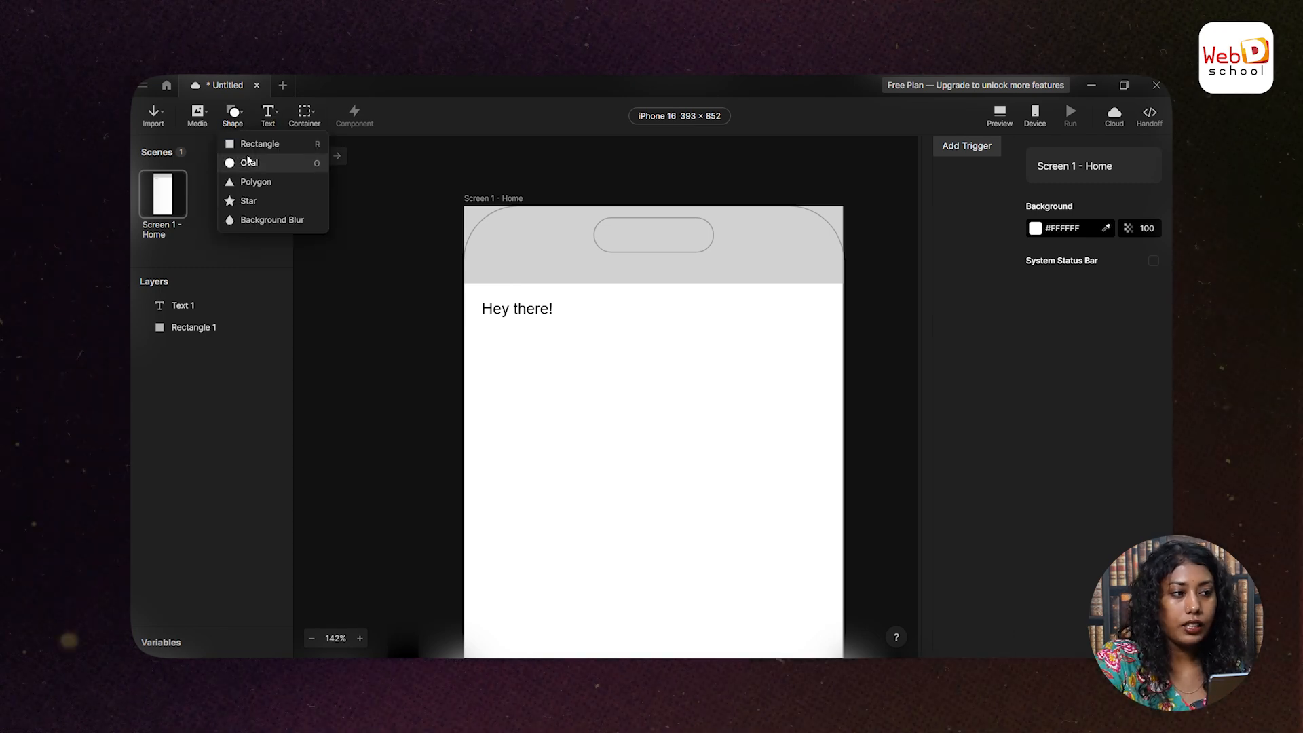
pyautogui.click(246, 145)
pyautogui.moveTo(481, 333); pyautogui.dragTo(625, 489)
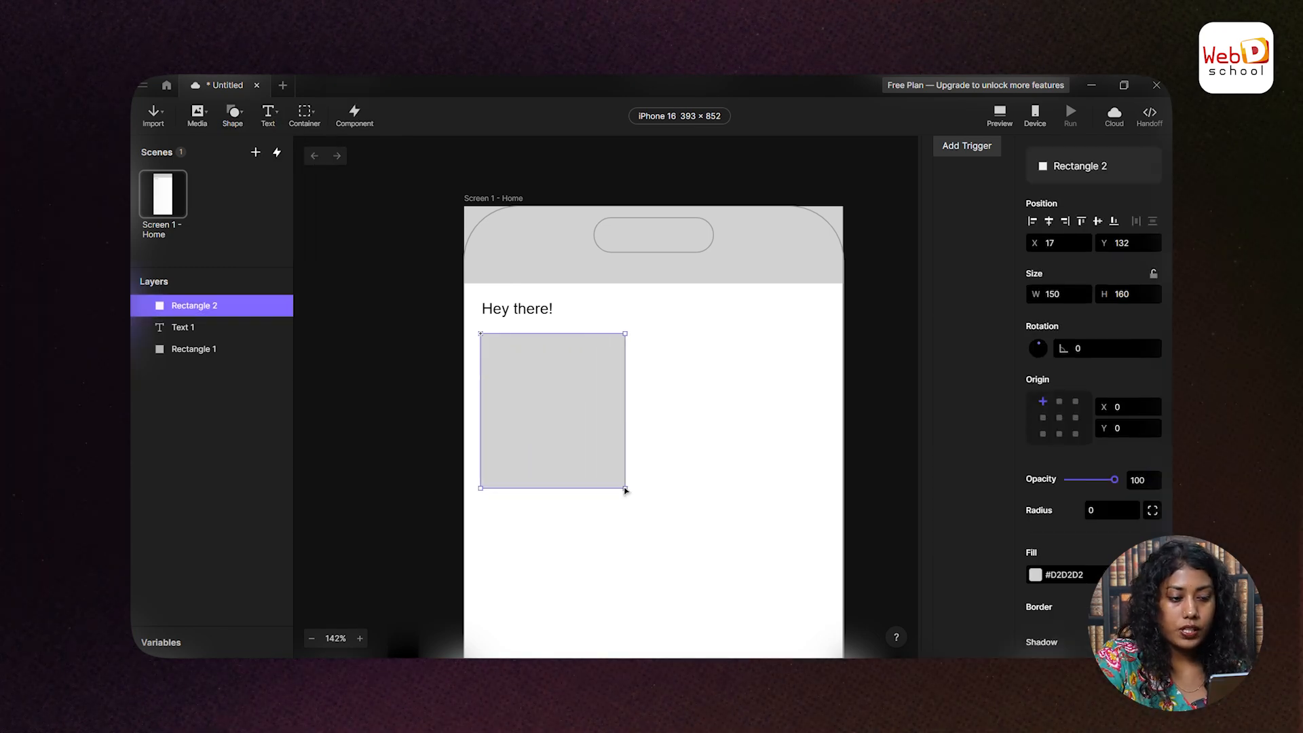
# - Lower the 150 by 160 rectangle to about Y 139 and duplicate it twice sideways, forming a row of three running past the screen edge
pyautogui.scroll(-3, 707, 448)
pyautogui.moveTo(551, 334); pyautogui.dragTo(846, 298)
pyautogui.press('alt')
# - Change the first card rectangle's fill from solid color to an image, using the local file "image 4" from Downloads
pyautogui.click(577, 332)
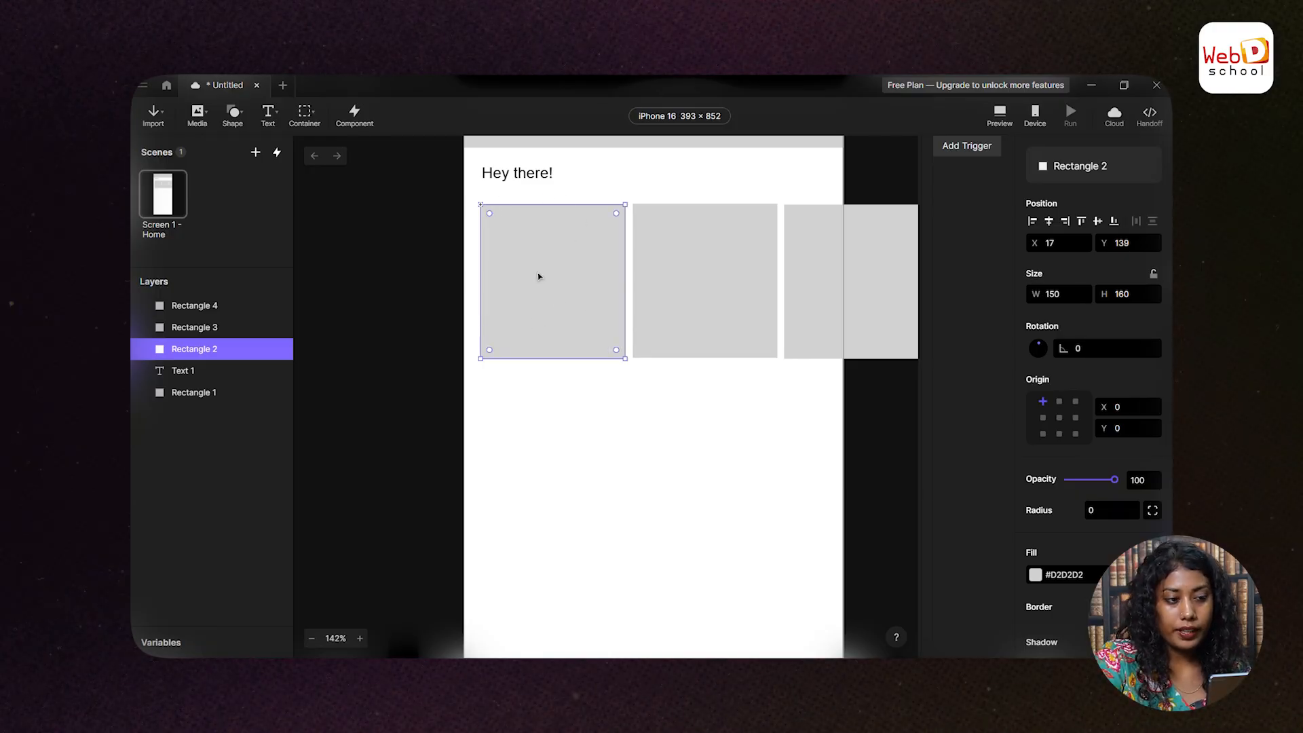
pyautogui.scroll(-3, 1092, 407)
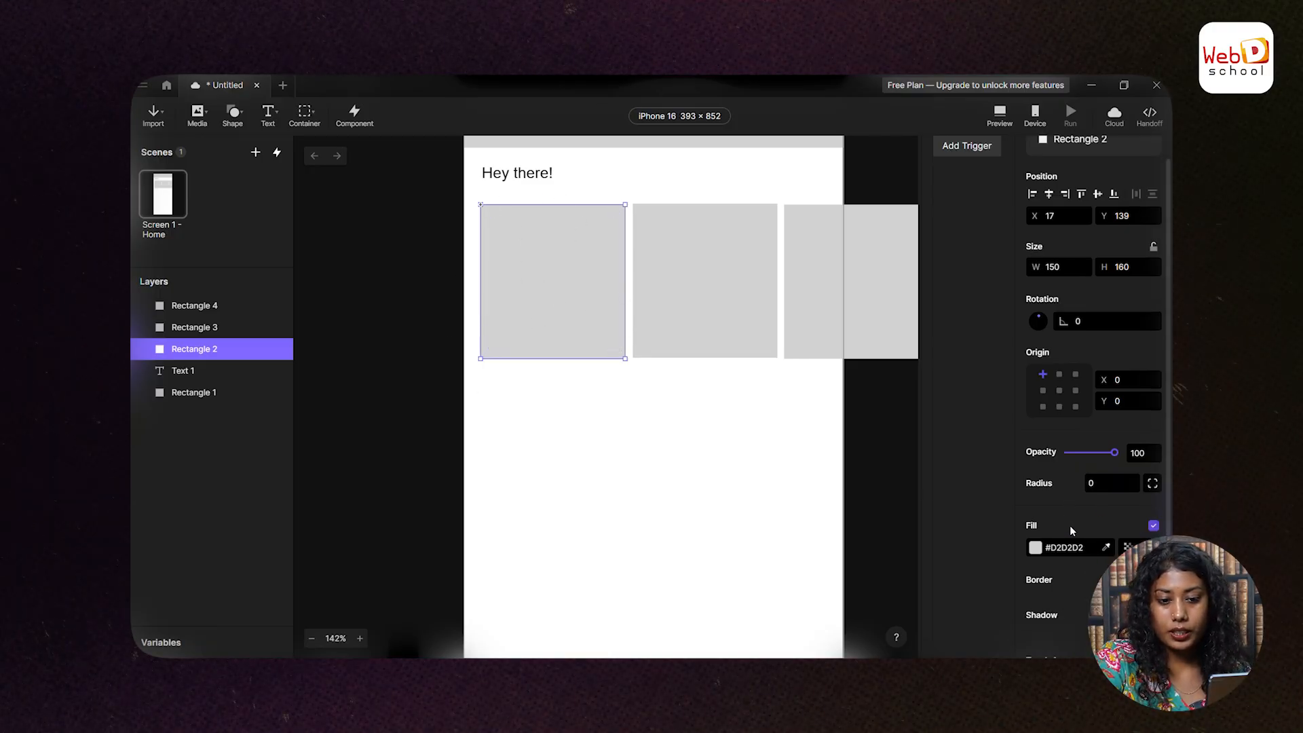
pyautogui.click(1035, 416)
pyautogui.click(925, 275)
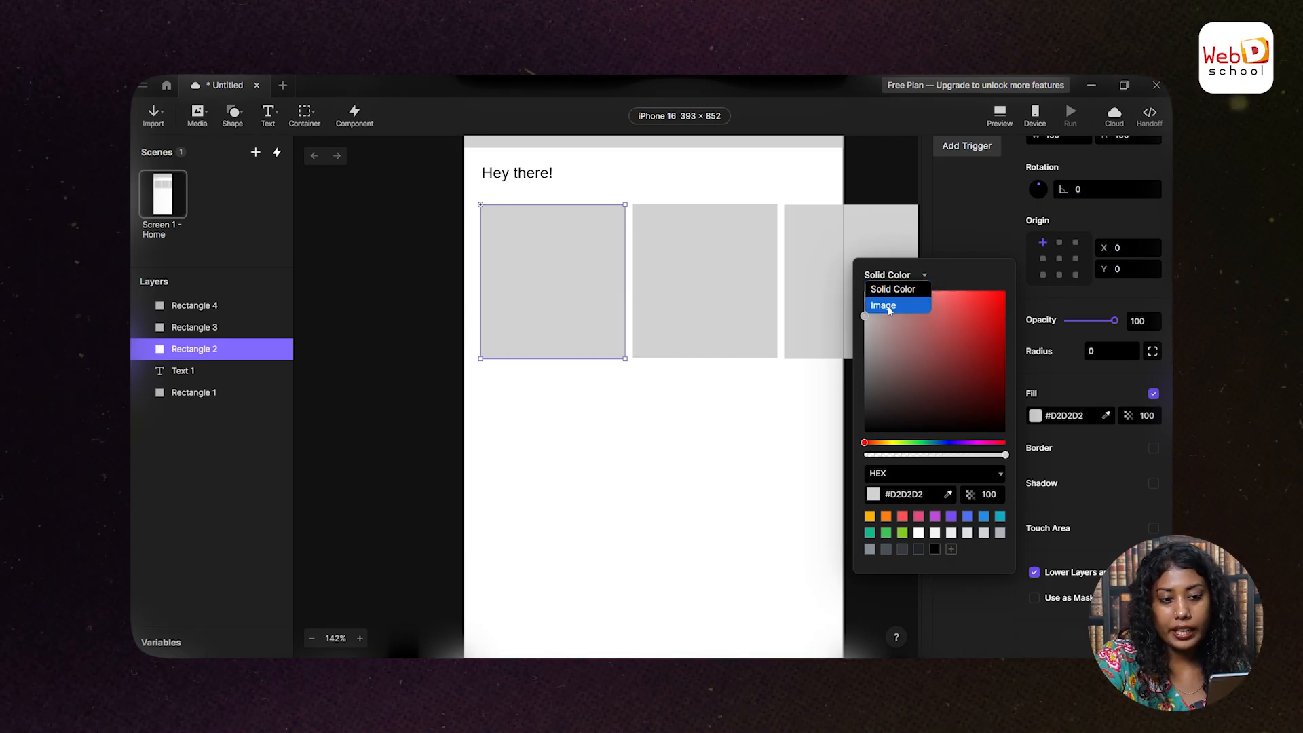
pyautogui.click(885, 305)
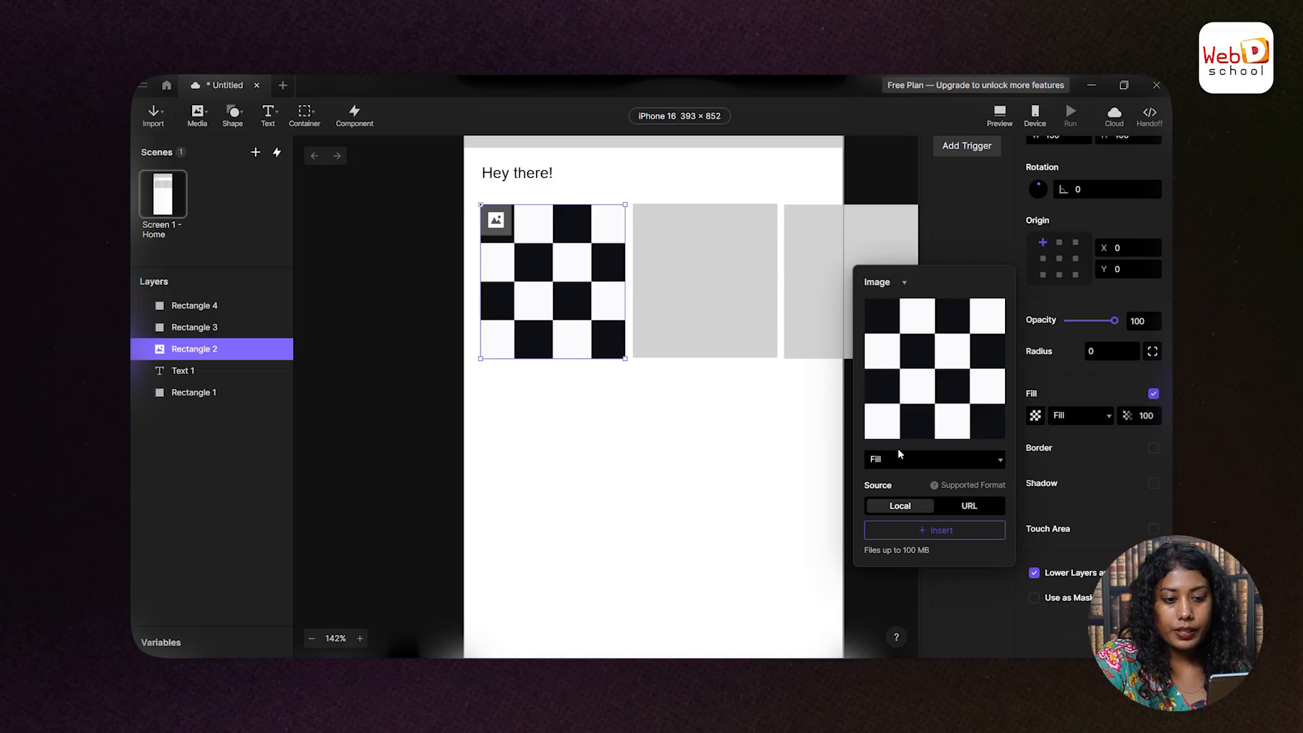
pyautogui.moveTo(927, 370)
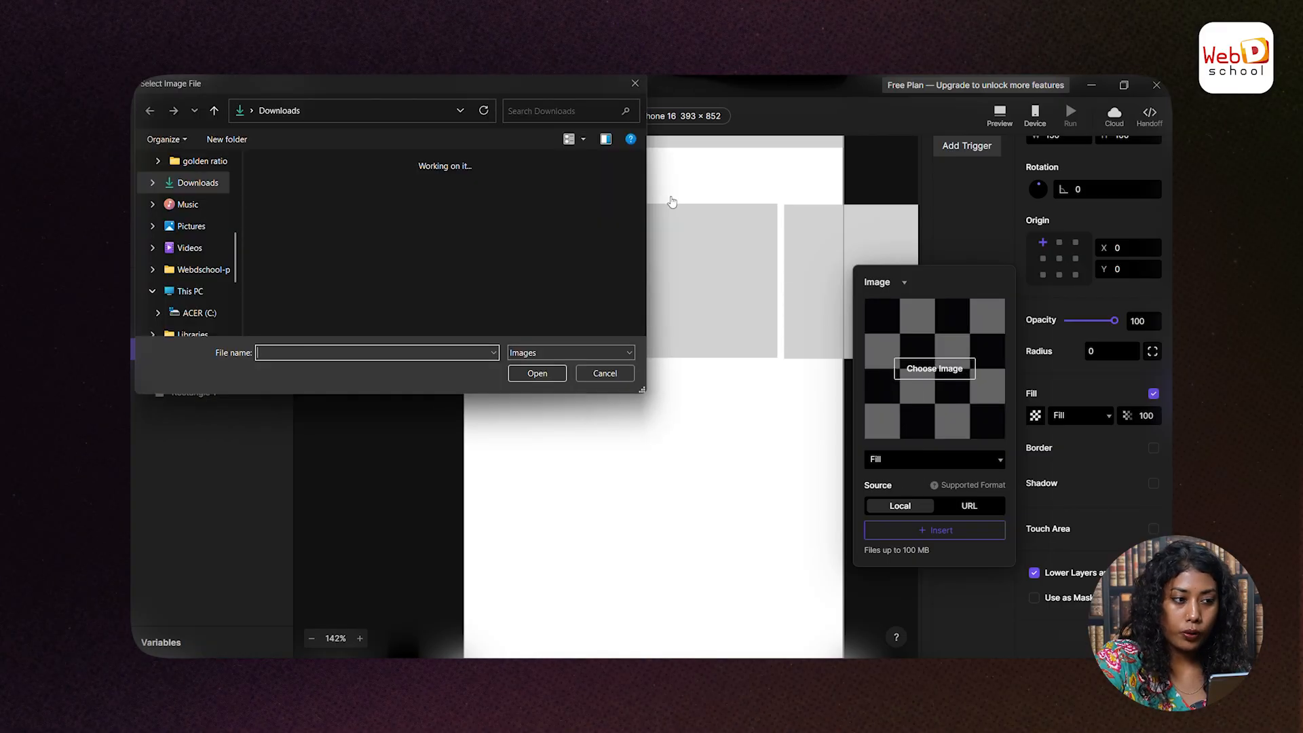
pyautogui.scroll(-3, 448, 270)
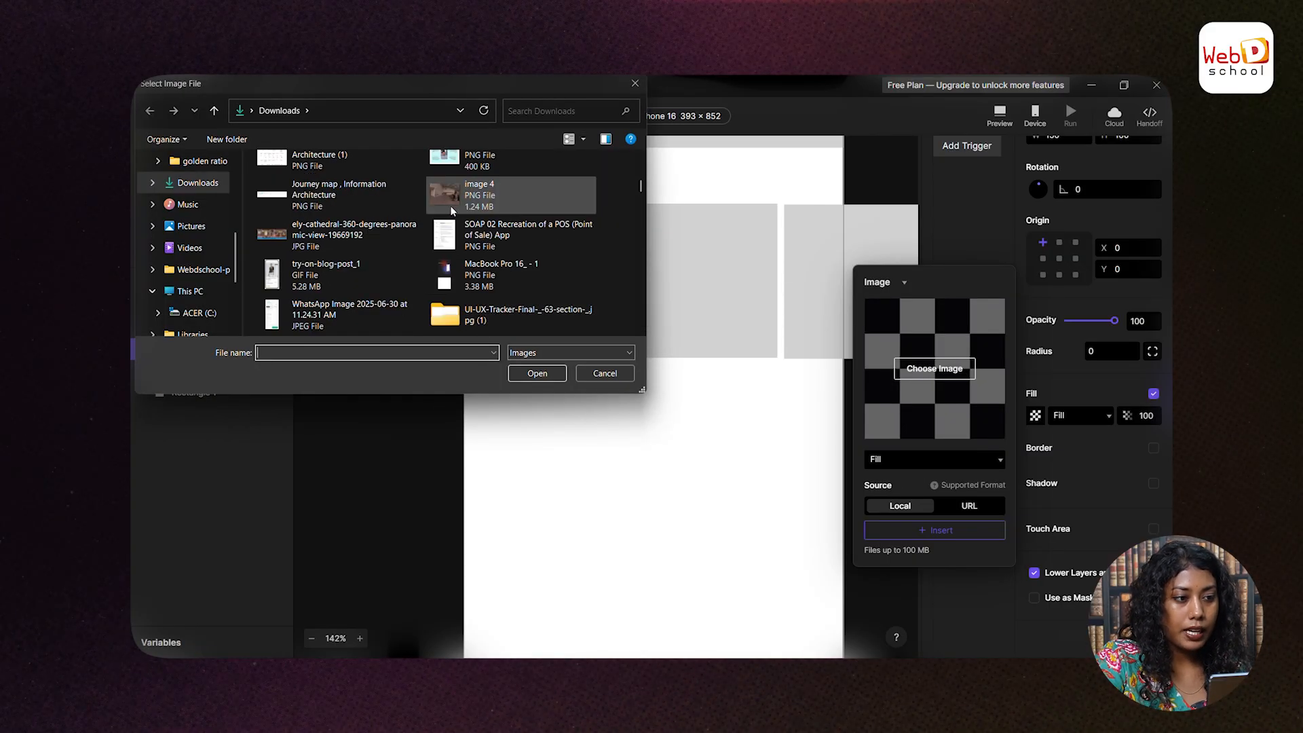
pyautogui.click(450, 193)
pyautogui.scroll(-3, 412, 266)
pyautogui.click(528, 375)
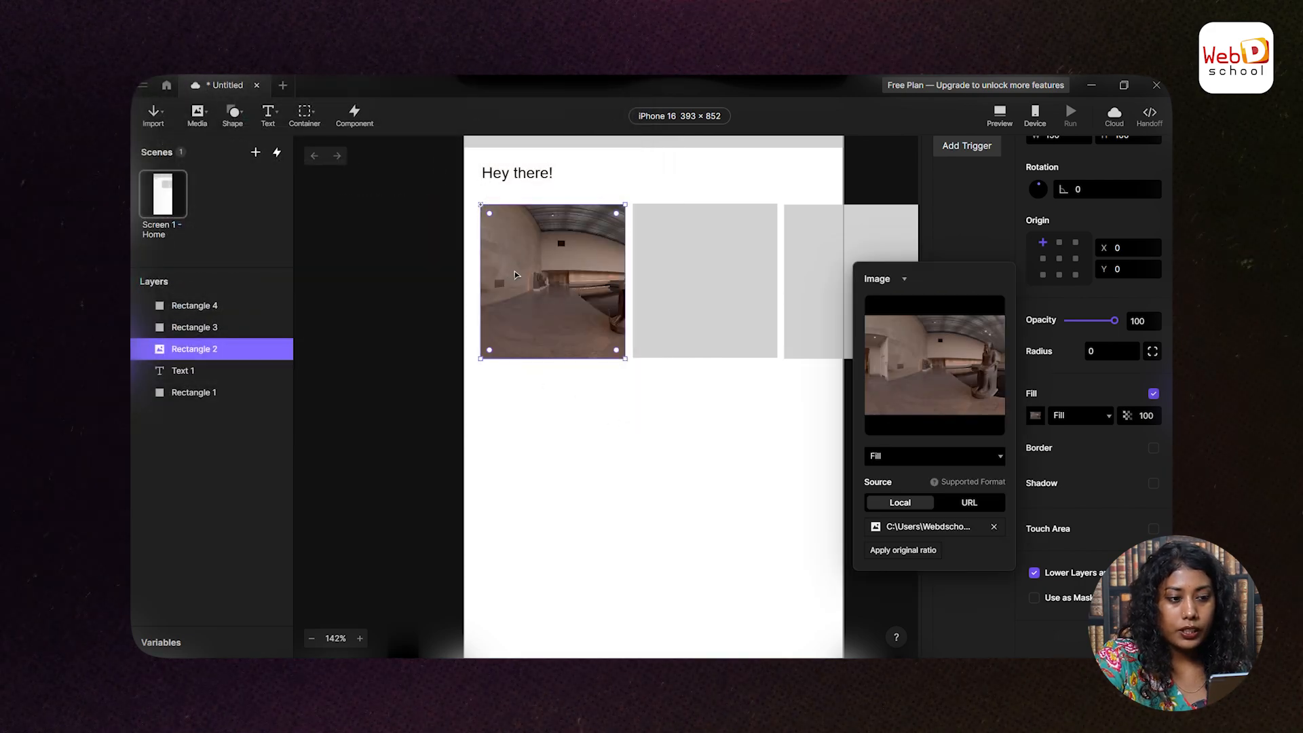
pyautogui.click(514, 271)
pyautogui.click(642, 370)
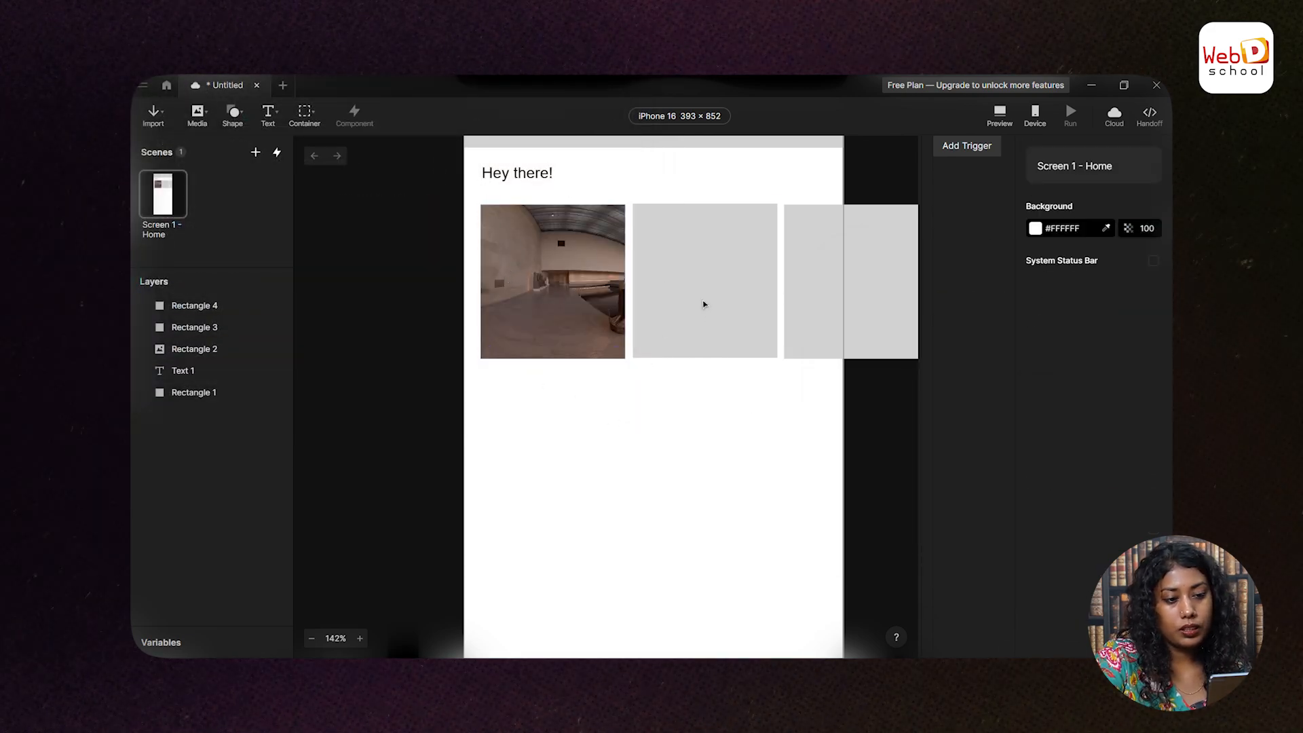
pyautogui.click(704, 299)
pyautogui.click(774, 475)
pyautogui.scroll(-3, 701, 418)
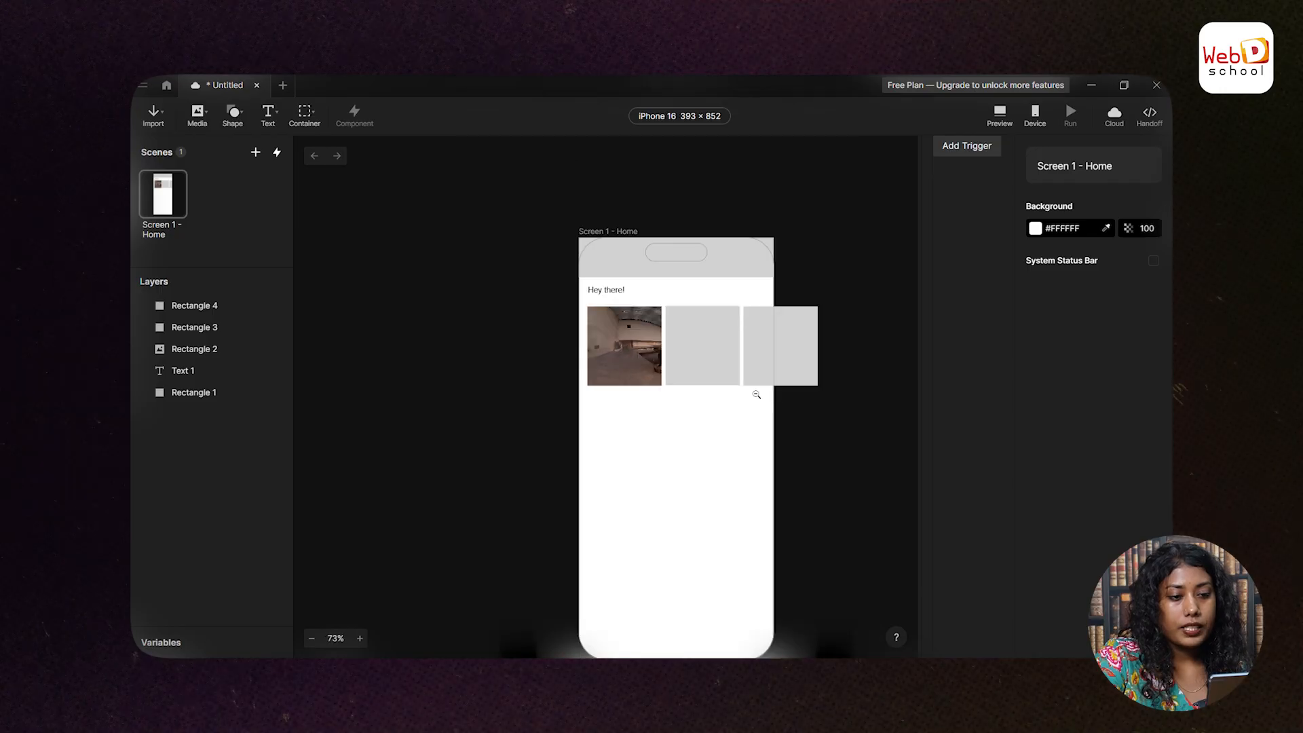
pyautogui.scroll(3, 670, 405)
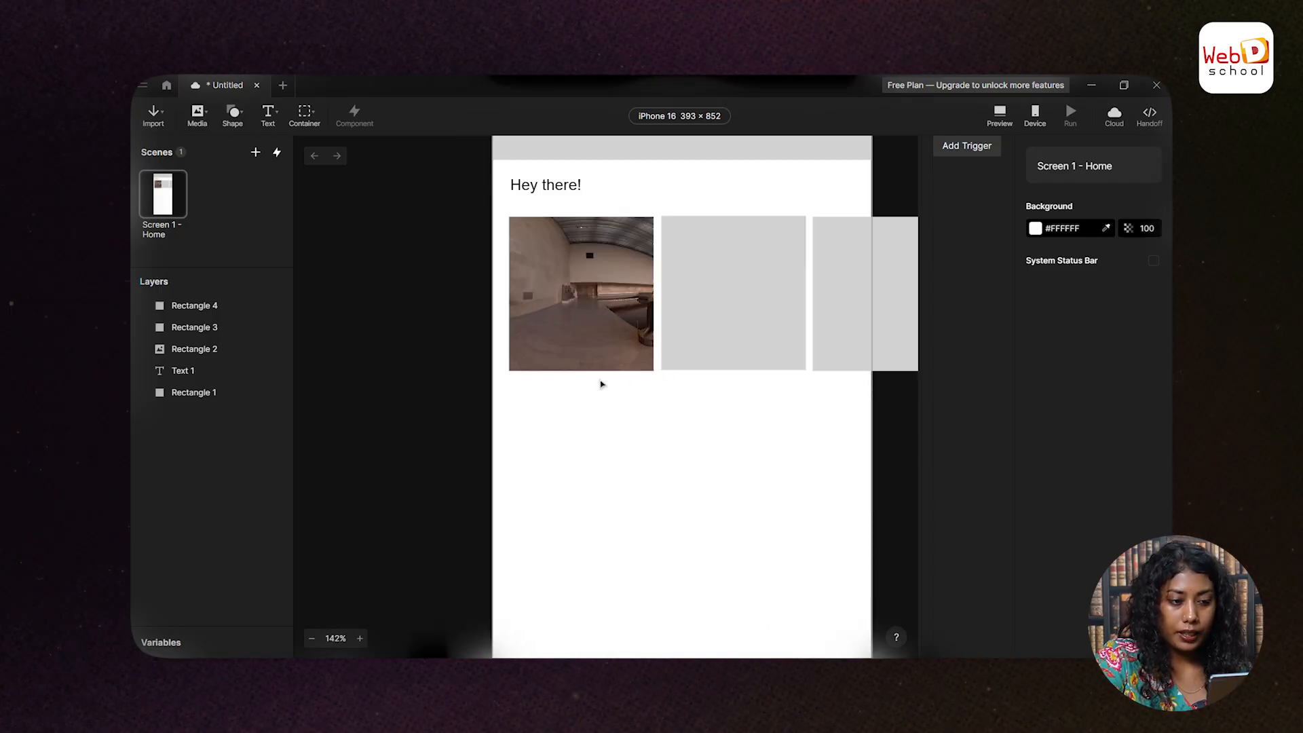
# - Add an image layer about 358 by 154 below the card row, at about X 18, Y 329, with corner radius 12
pyautogui.click(207, 117)
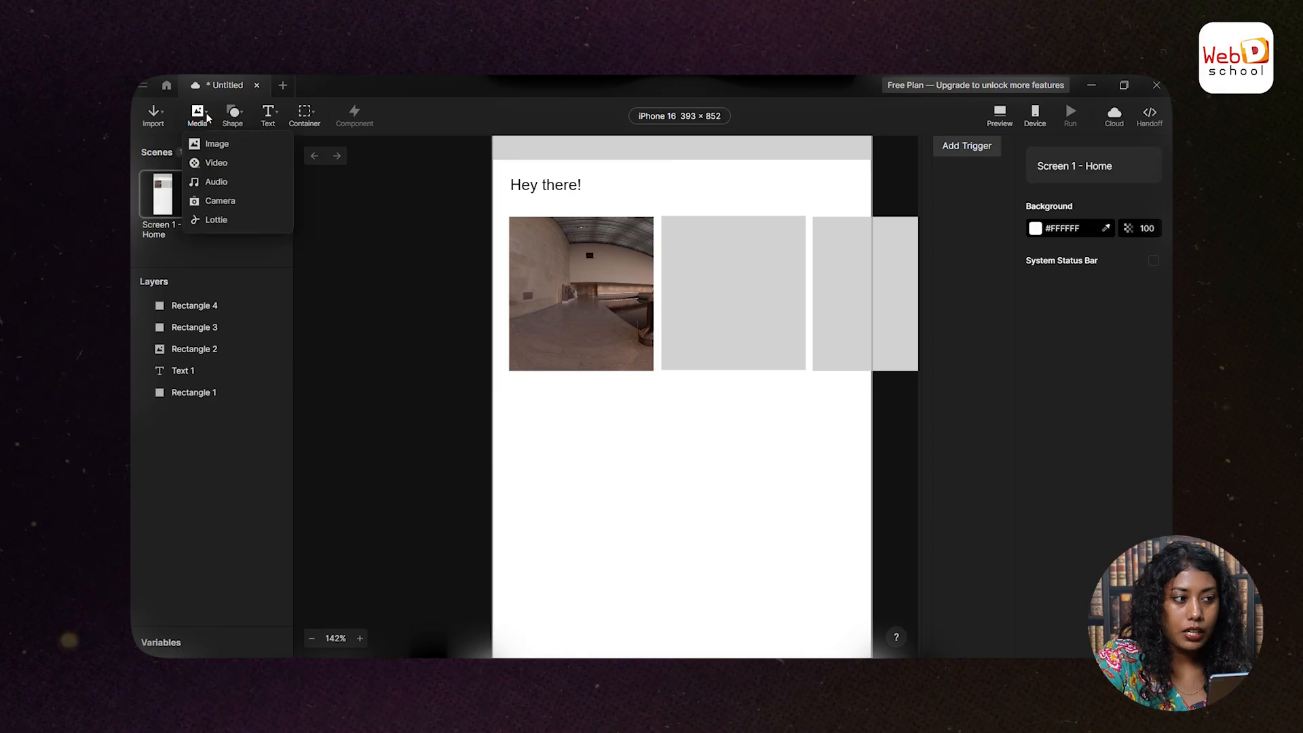
pyautogui.click(213, 145)
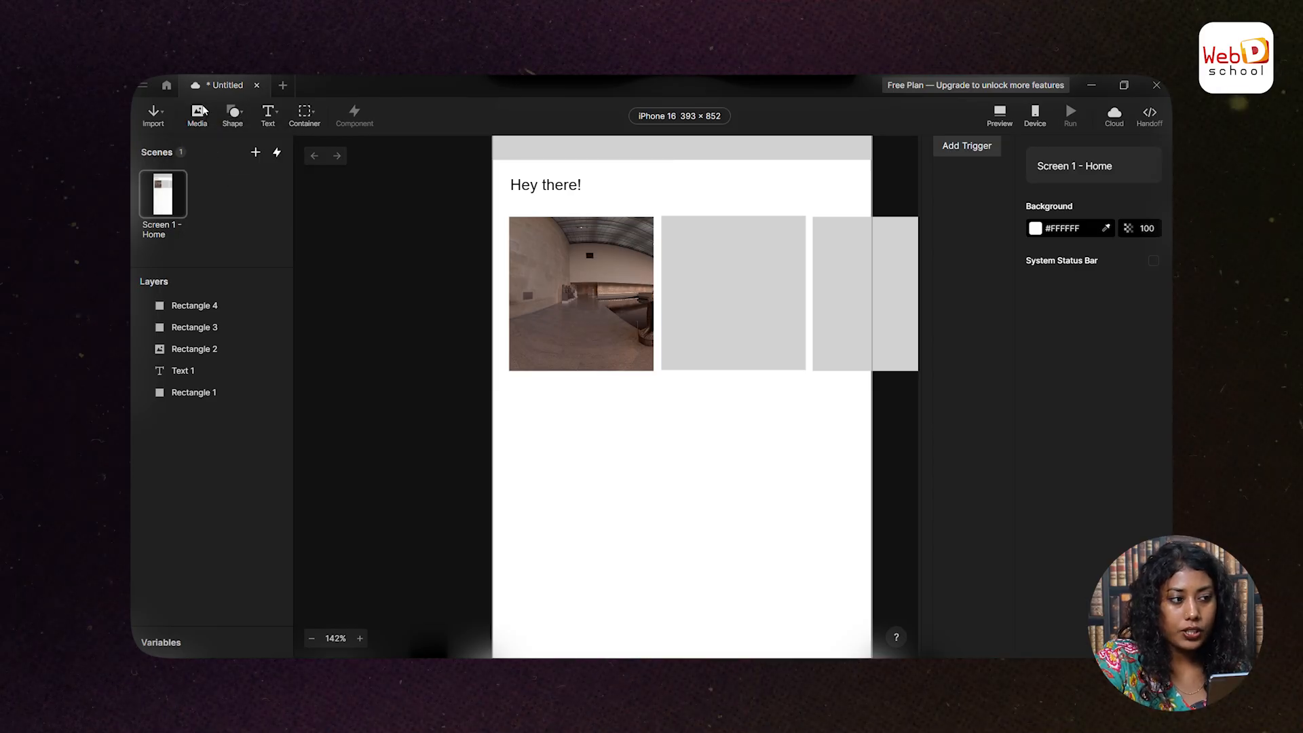
pyautogui.moveTo(511, 400); pyautogui.dragTo(856, 553)
pyautogui.scroll(-2, 853, 465)
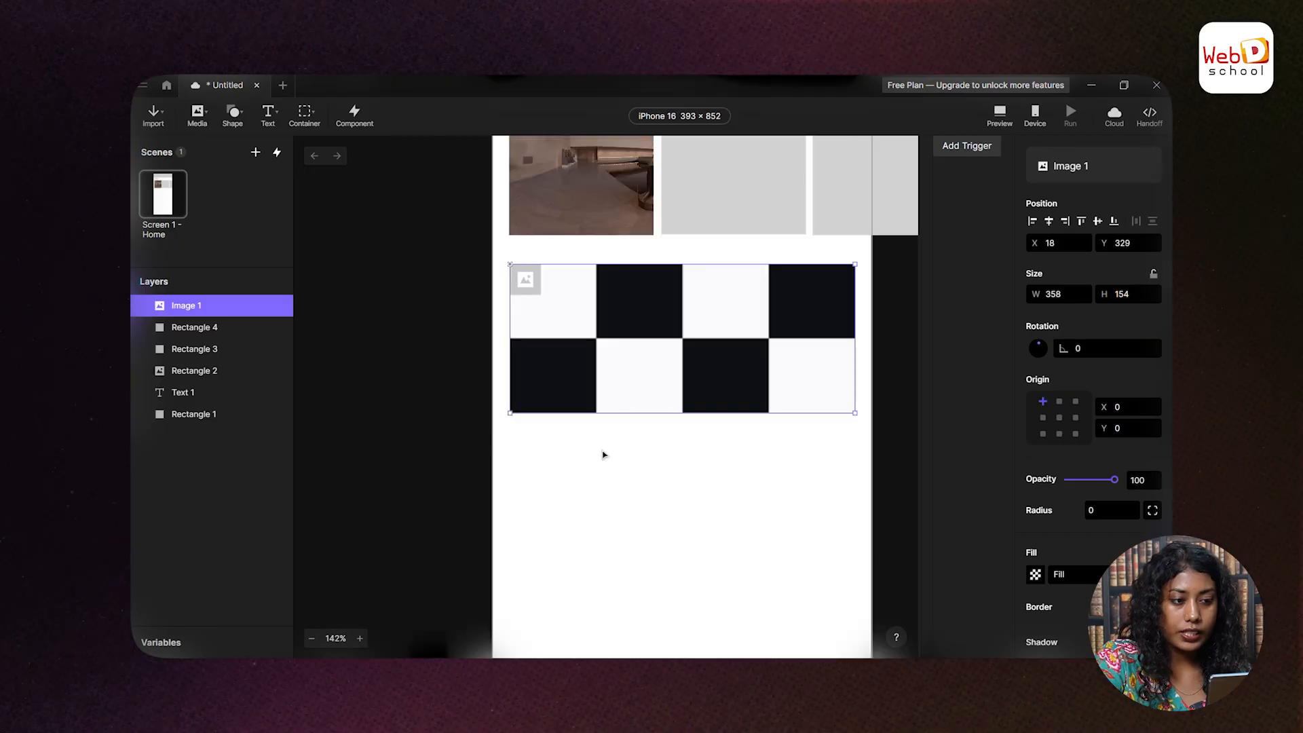
pyautogui.moveTo(518, 280); pyautogui.dragTo(527, 285)
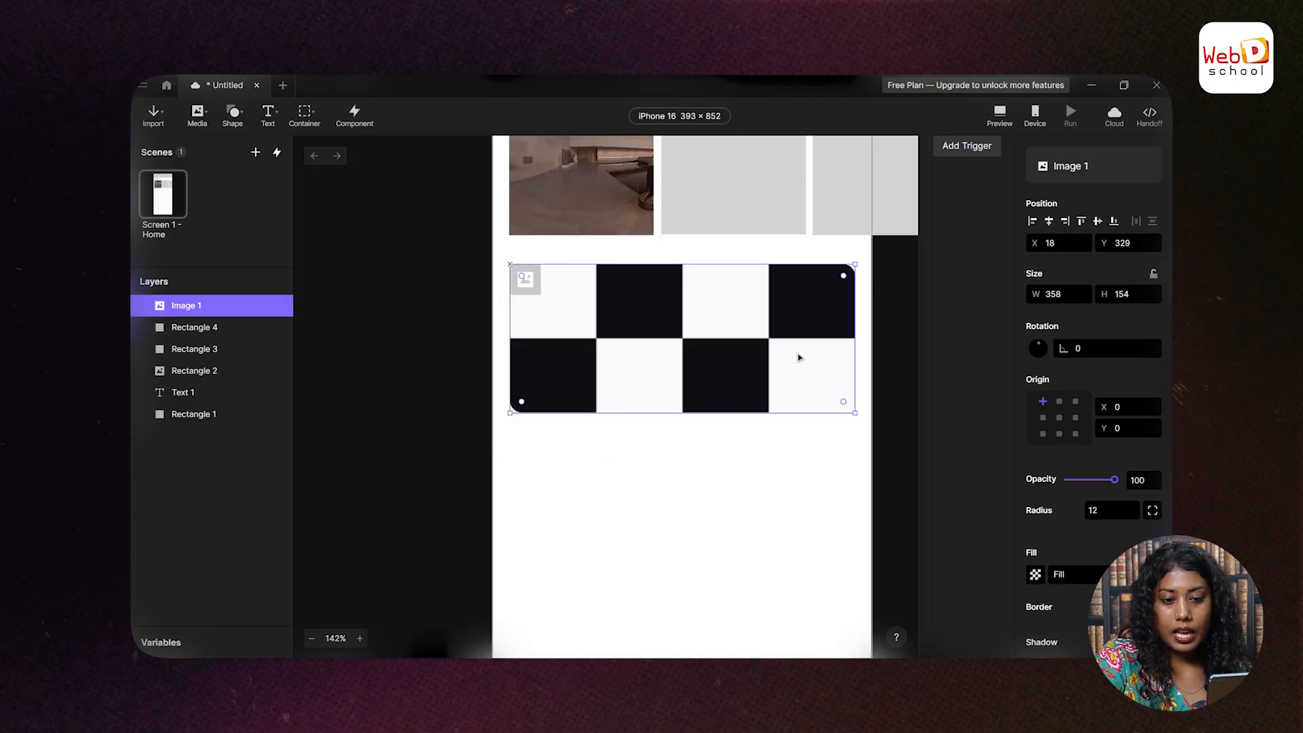
# - Fill the wide image layer below the cards with an animated image file from the local Downloads folder
pyautogui.scroll(-2, 1069, 548)
pyautogui.click(1035, 417)
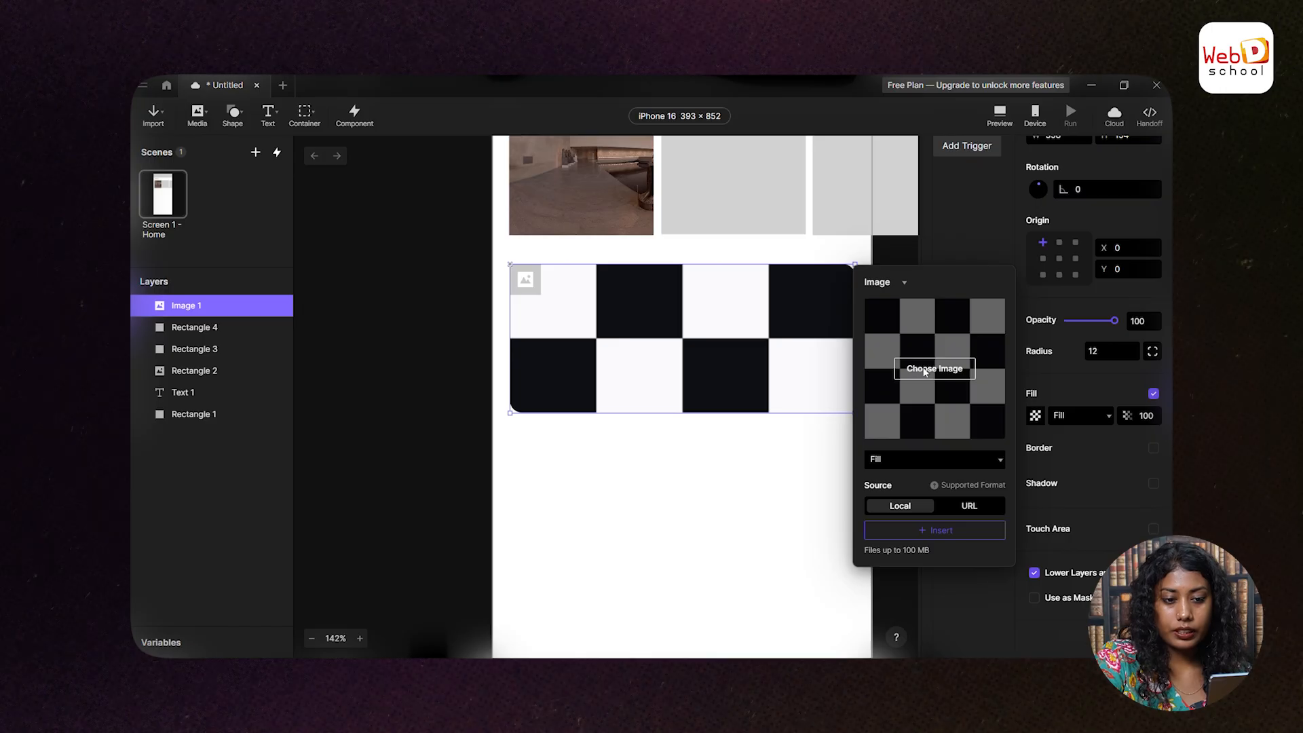
pyautogui.click(929, 368)
pyautogui.click(495, 276)
pyautogui.click(560, 374)
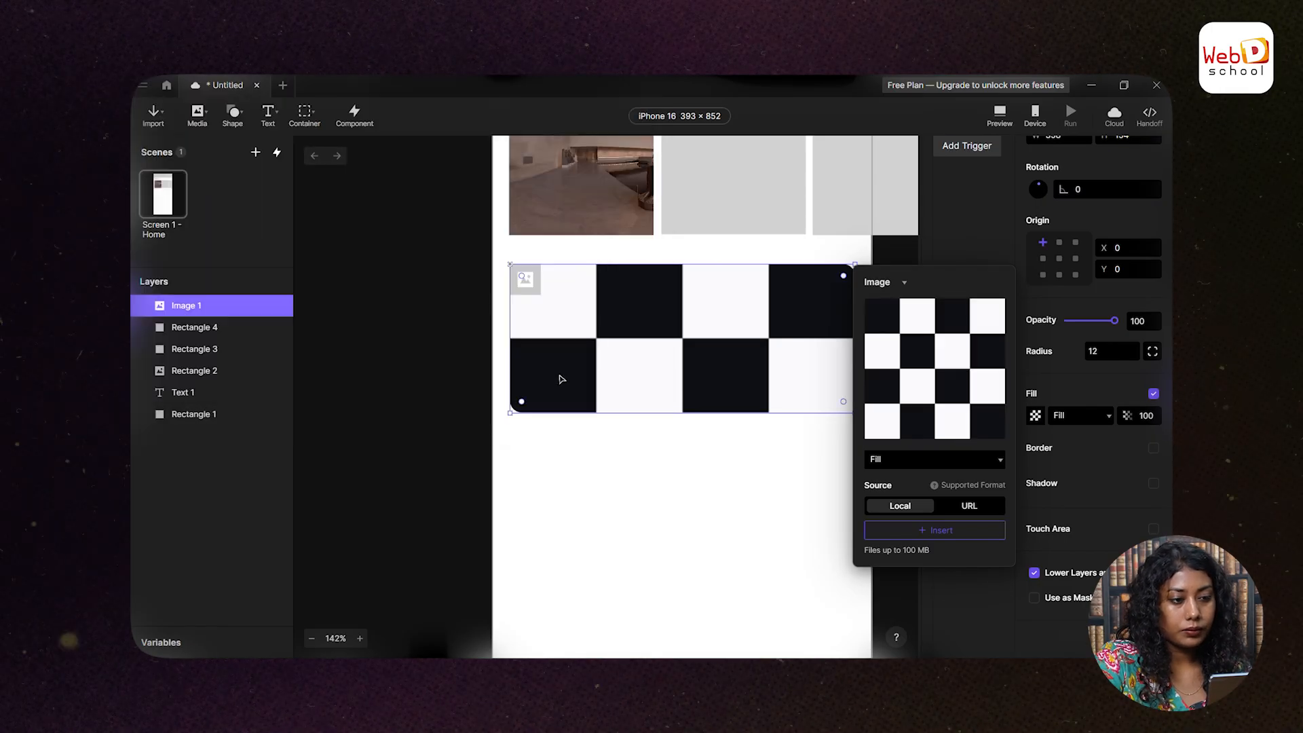
pyautogui.click(653, 445)
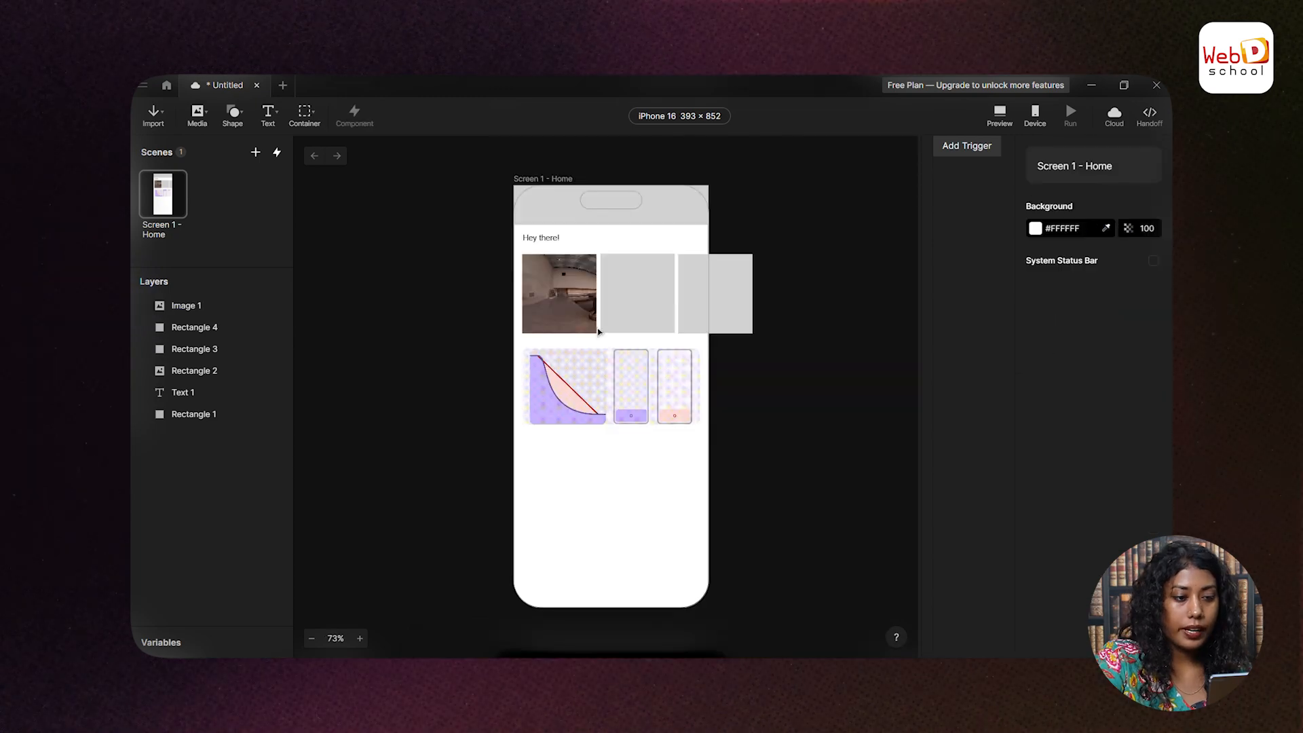
# - Add a second, blank scene to the prototype and return to Screen 1 - Home
pyautogui.scroll(3, 661, 376)
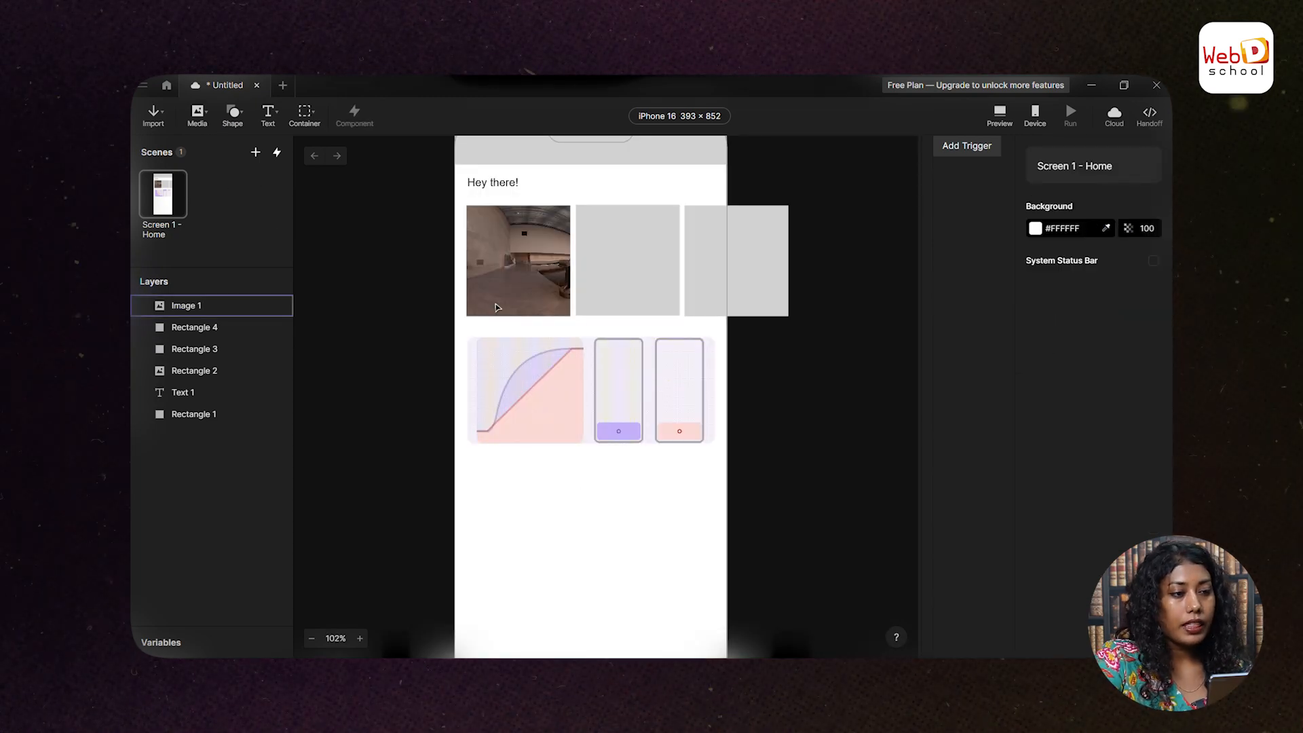
pyautogui.scroll(-6, 524, 335)
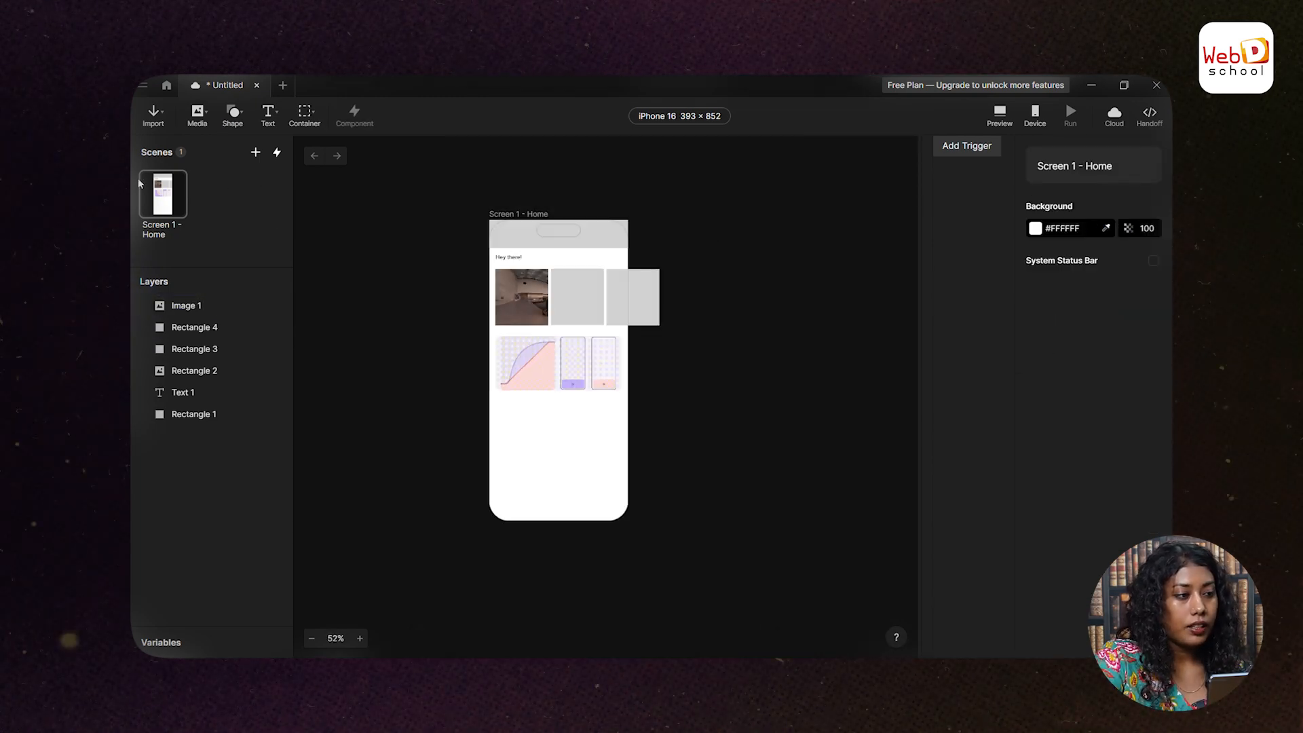
pyautogui.click(259, 154)
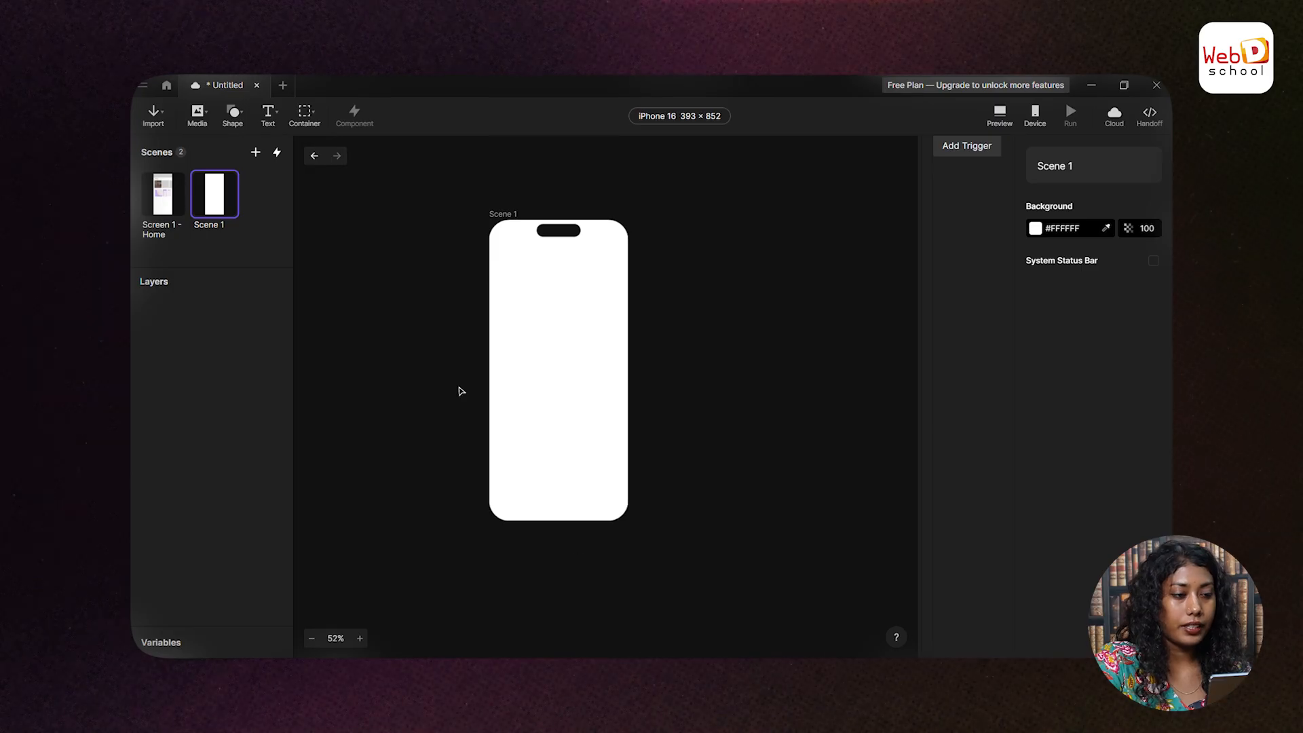
pyautogui.click(163, 194)
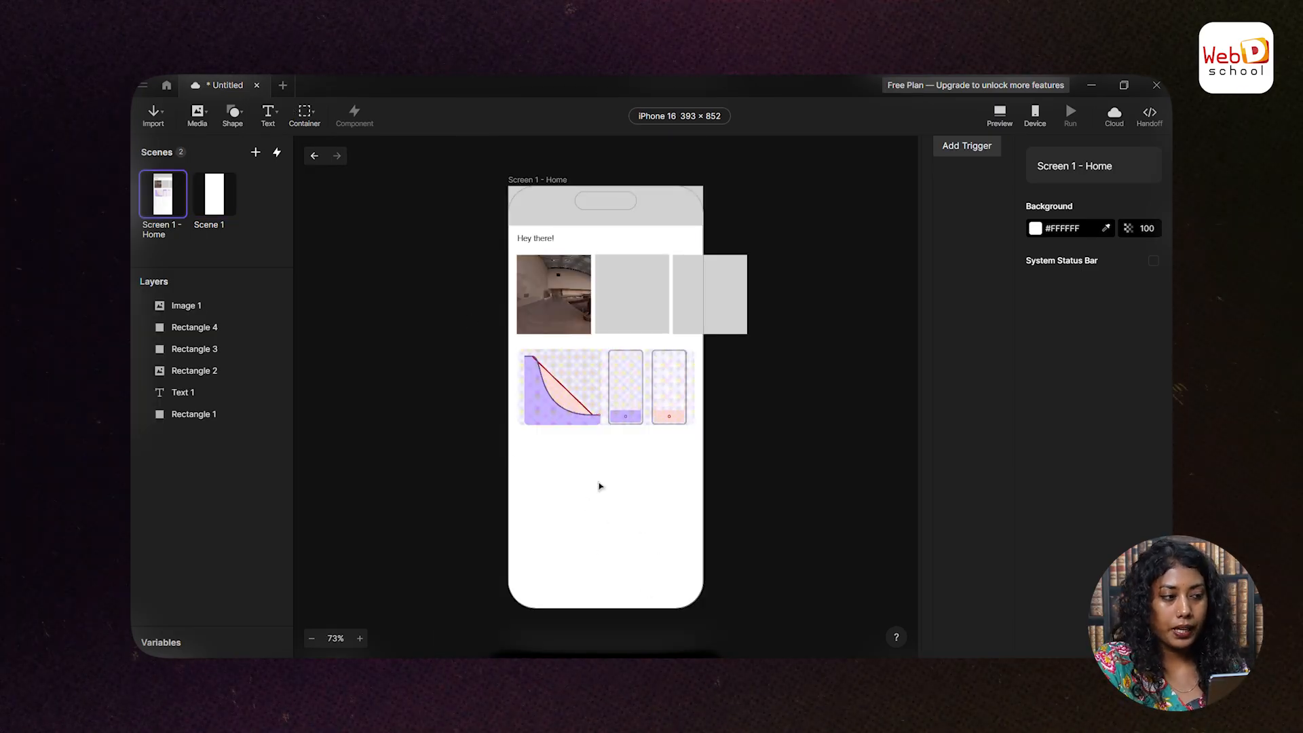
# - Draw a rectangle about 309 by 65 in the lower part of the home screen, at about X 48, Y 710
pyautogui.click(268, 114)
pyautogui.click(255, 136)
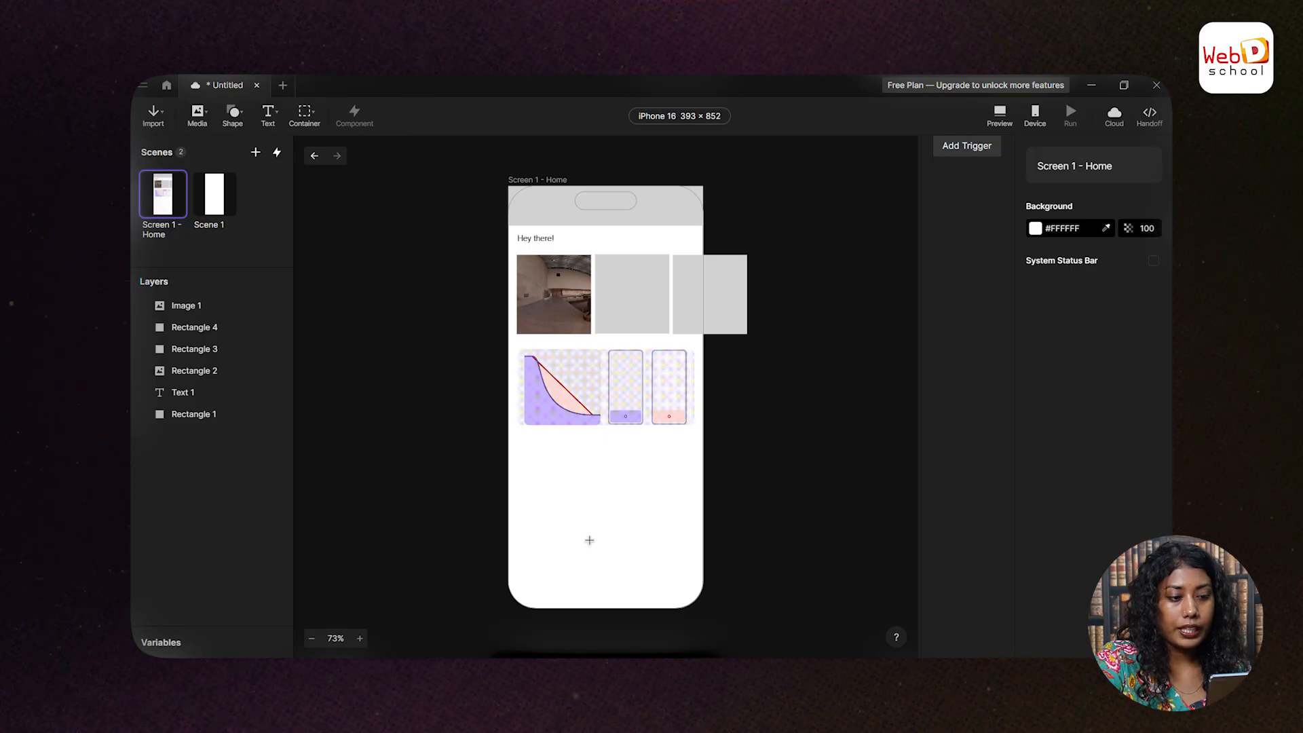
pyautogui.moveTo(532, 537); pyautogui.dragTo(685, 570)
pyautogui.scroll(-6, 652, 517)
pyautogui.scroll(4, 661, 510)
pyautogui.scroll(5, 616, 428)
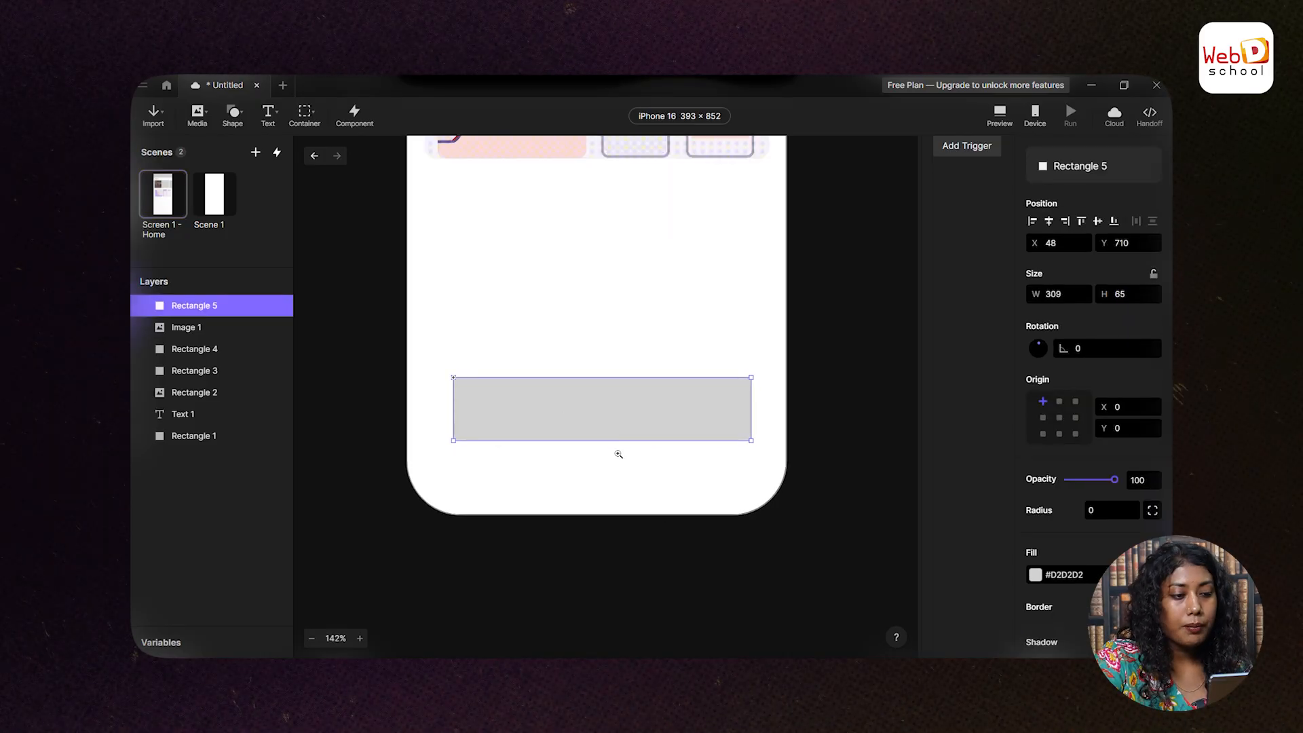
# - Enlarge the lower rectangle to about 350 by 103, move it to about X 18, Y 684, and delete it
pyautogui.moveTo(598, 421); pyautogui.dragTo(593, 410)
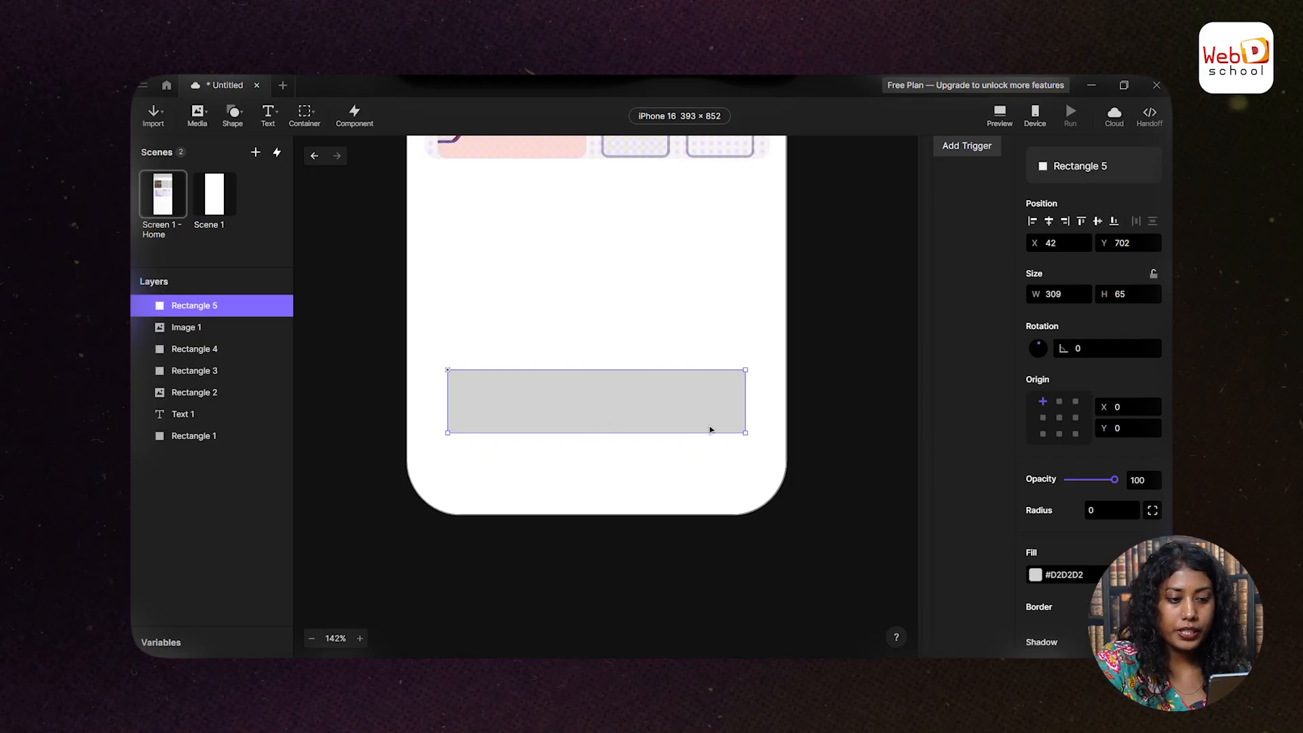
pyautogui.moveTo(748, 434); pyautogui.dragTo(762, 453)
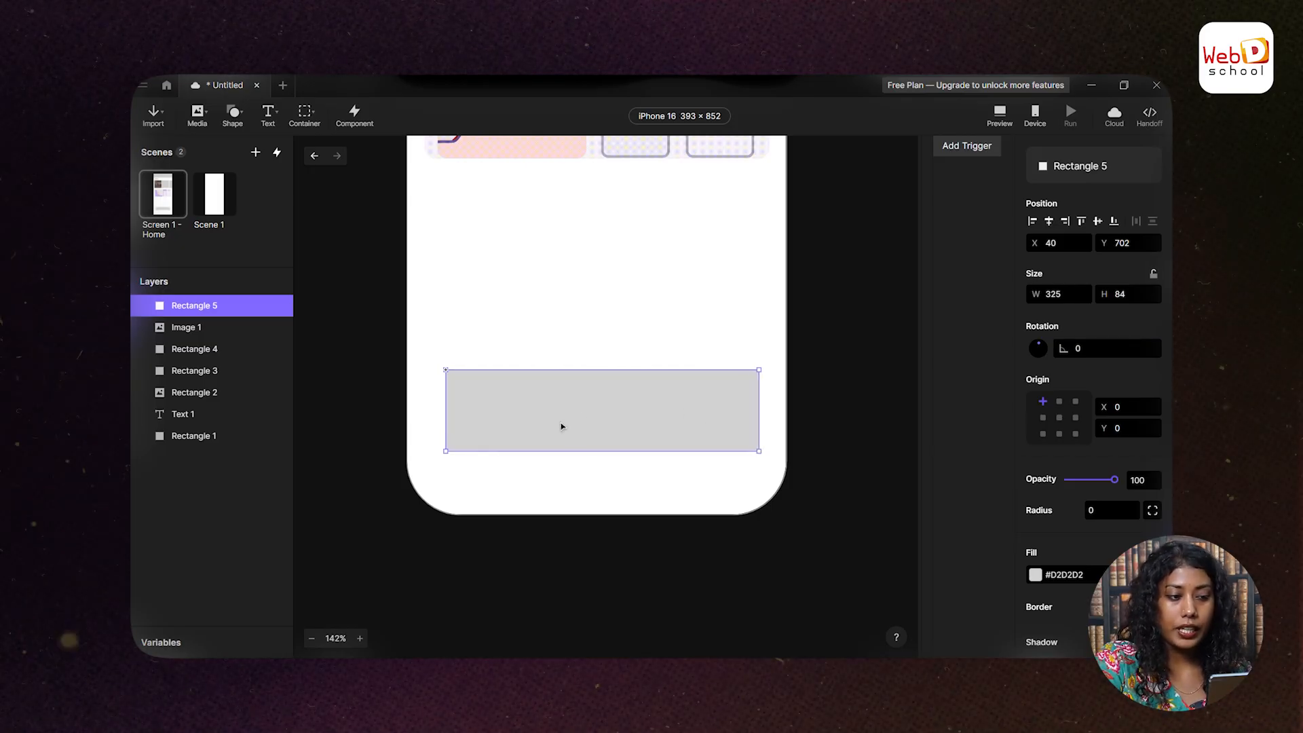
pyautogui.moveTo(561, 428); pyautogui.dragTo(538, 410)
pyautogui.moveTo(739, 435); pyautogui.dragTo(762, 452)
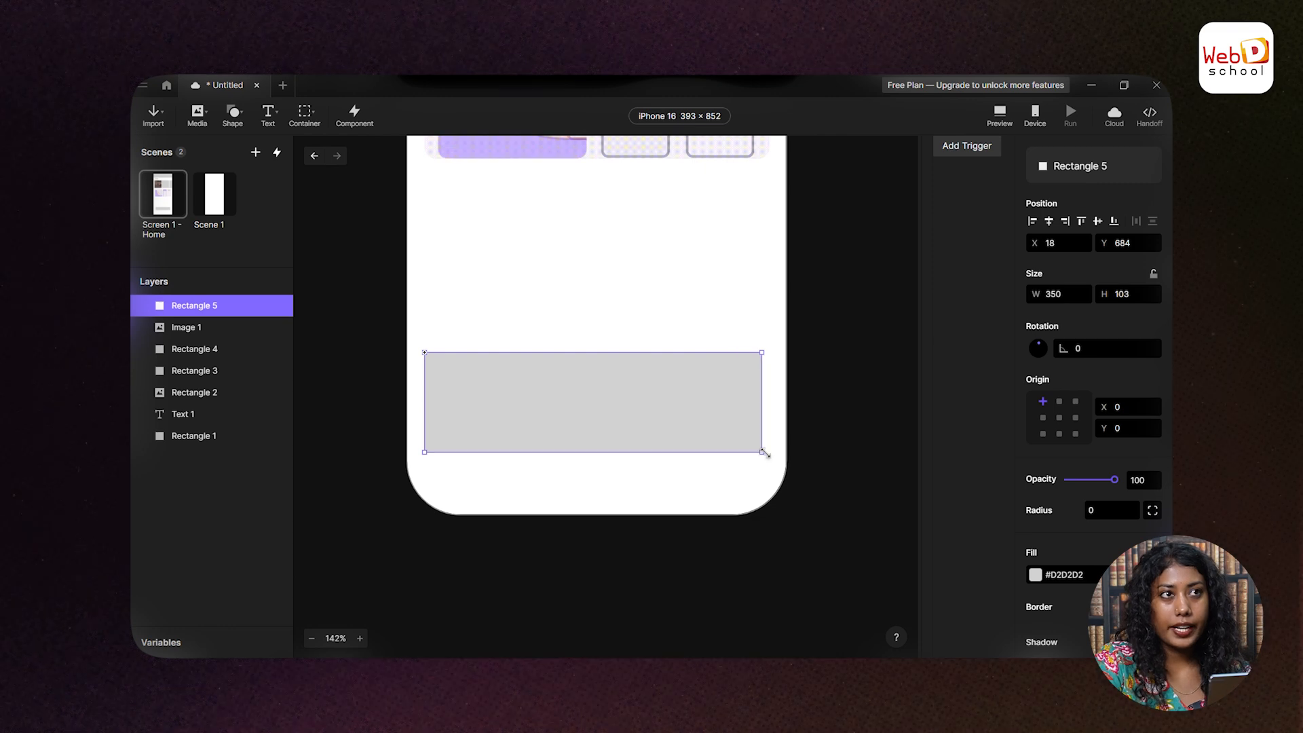
pyautogui.press('Delete')
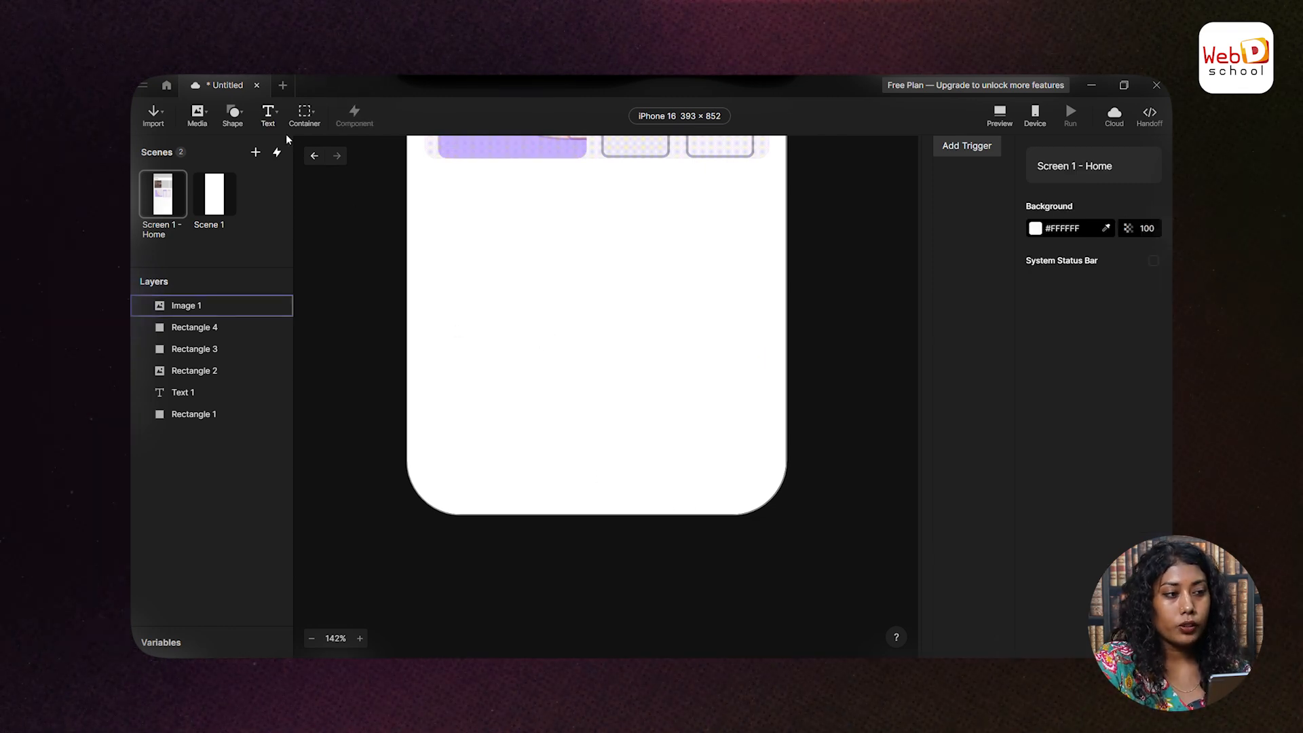
# - Add the text "Next" to the home screen and move it to the lower center, at X 180, Y 748
pyautogui.click(503, 347)
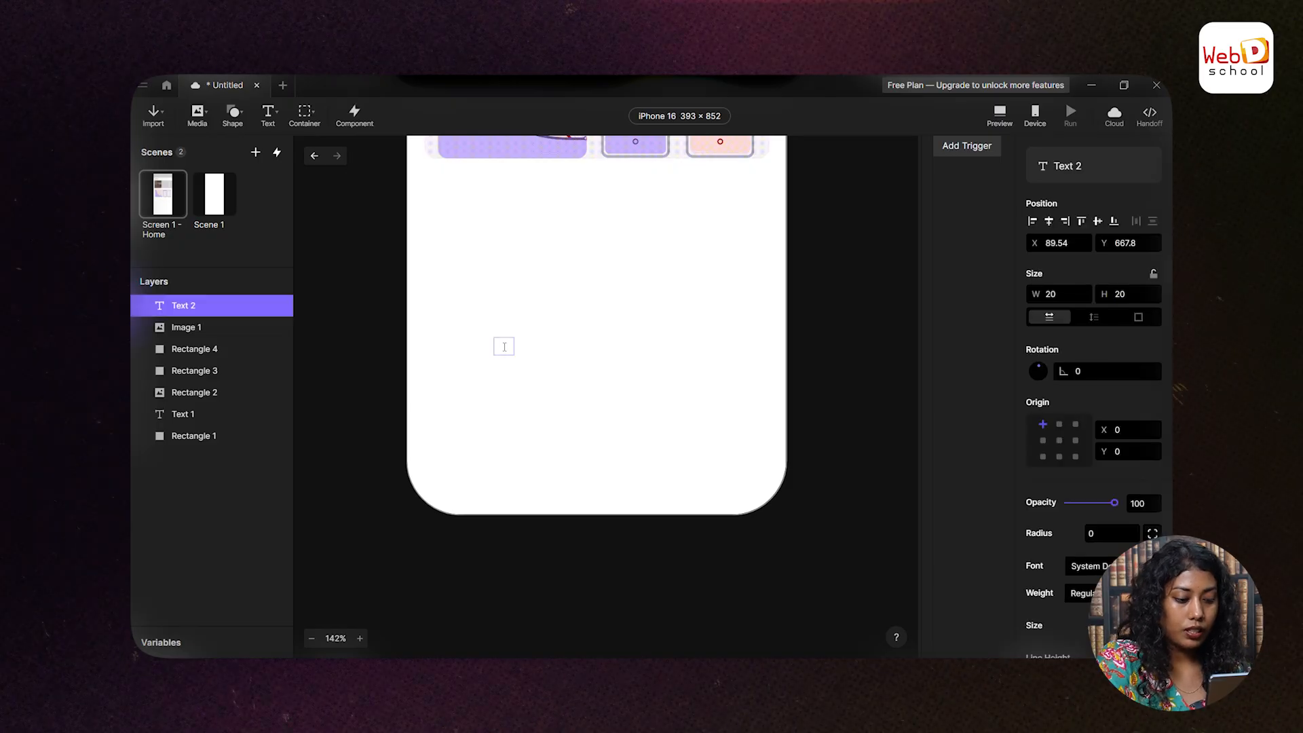
pyautogui.write('Nex')
pyautogui.press('BackSpace')
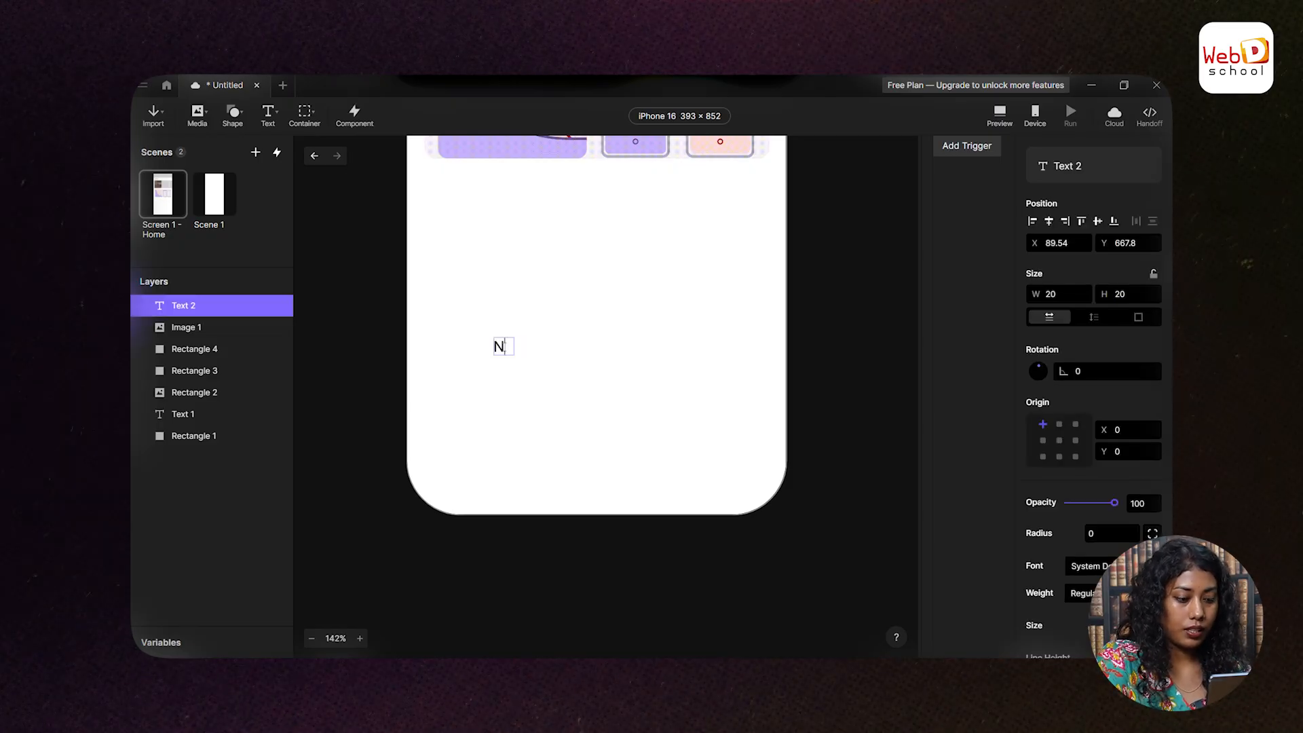
pyautogui.write('ext')
pyautogui.click(617, 376)
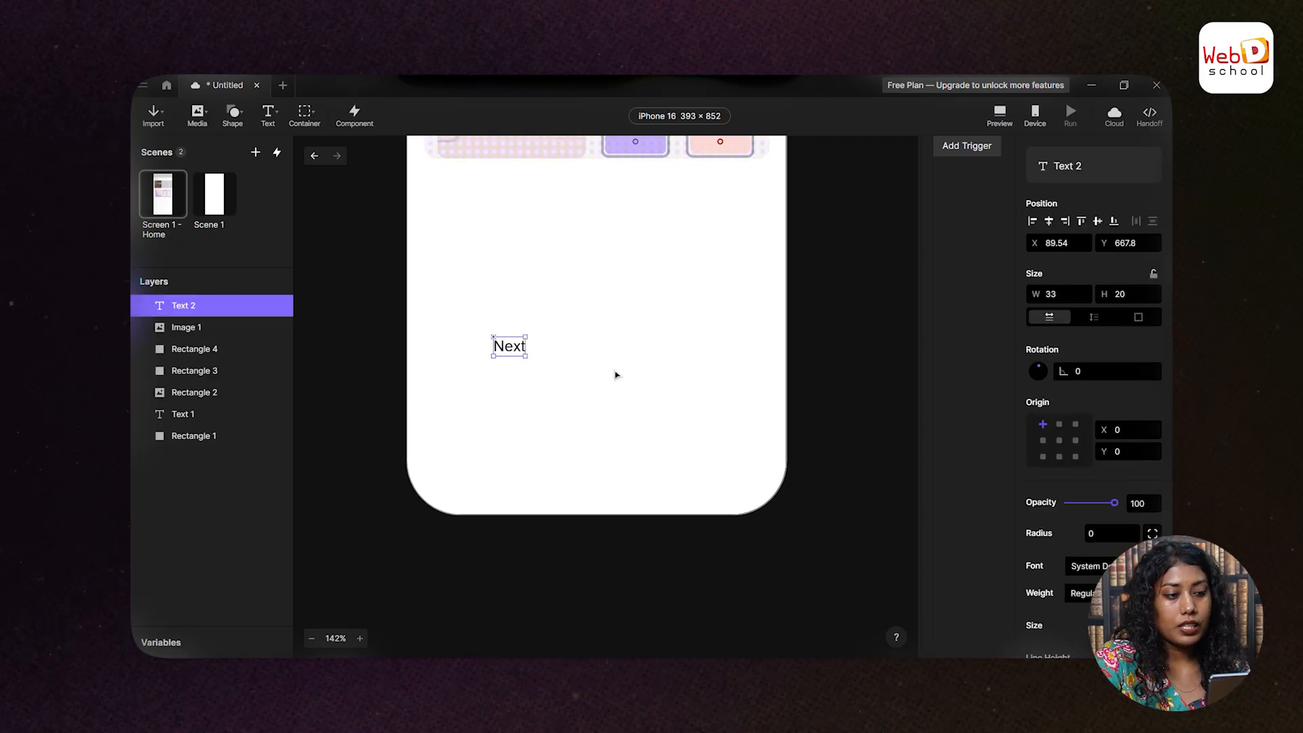
pyautogui.moveTo(509, 347); pyautogui.dragTo(597, 424)
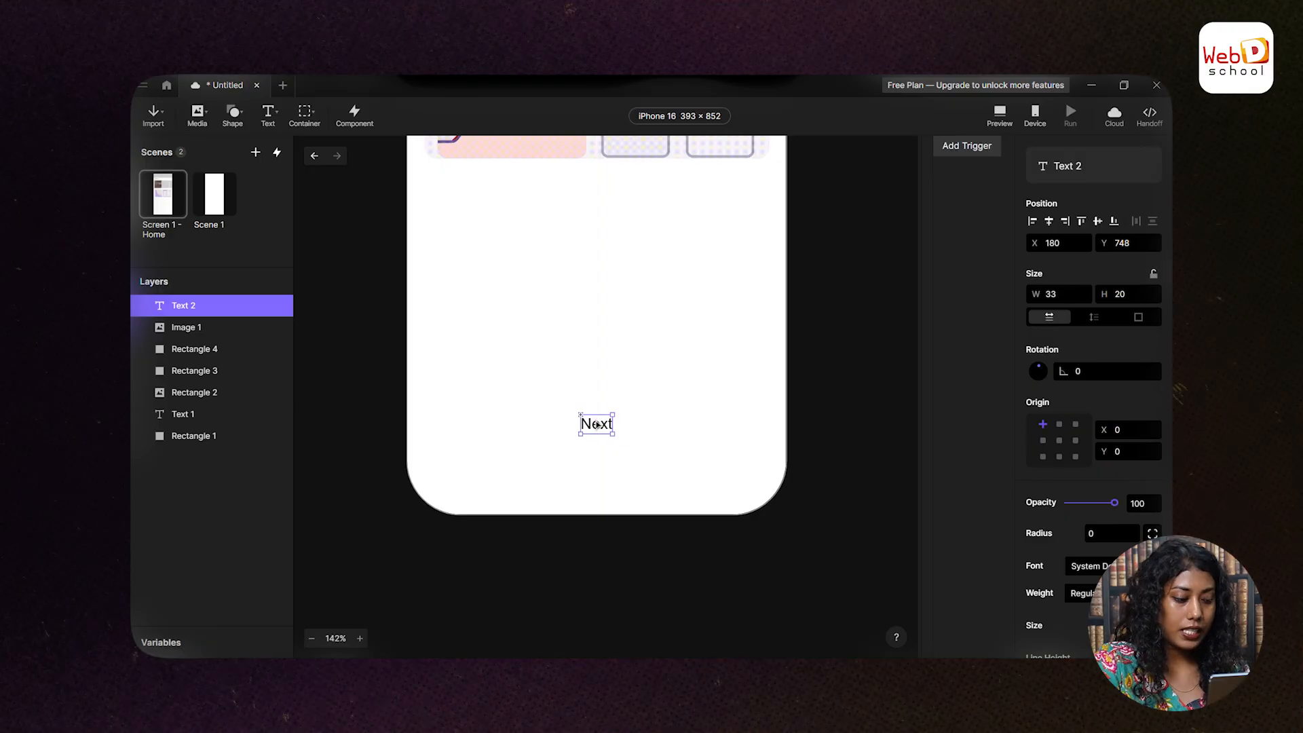
pyautogui.scroll(-3, 1077, 510)
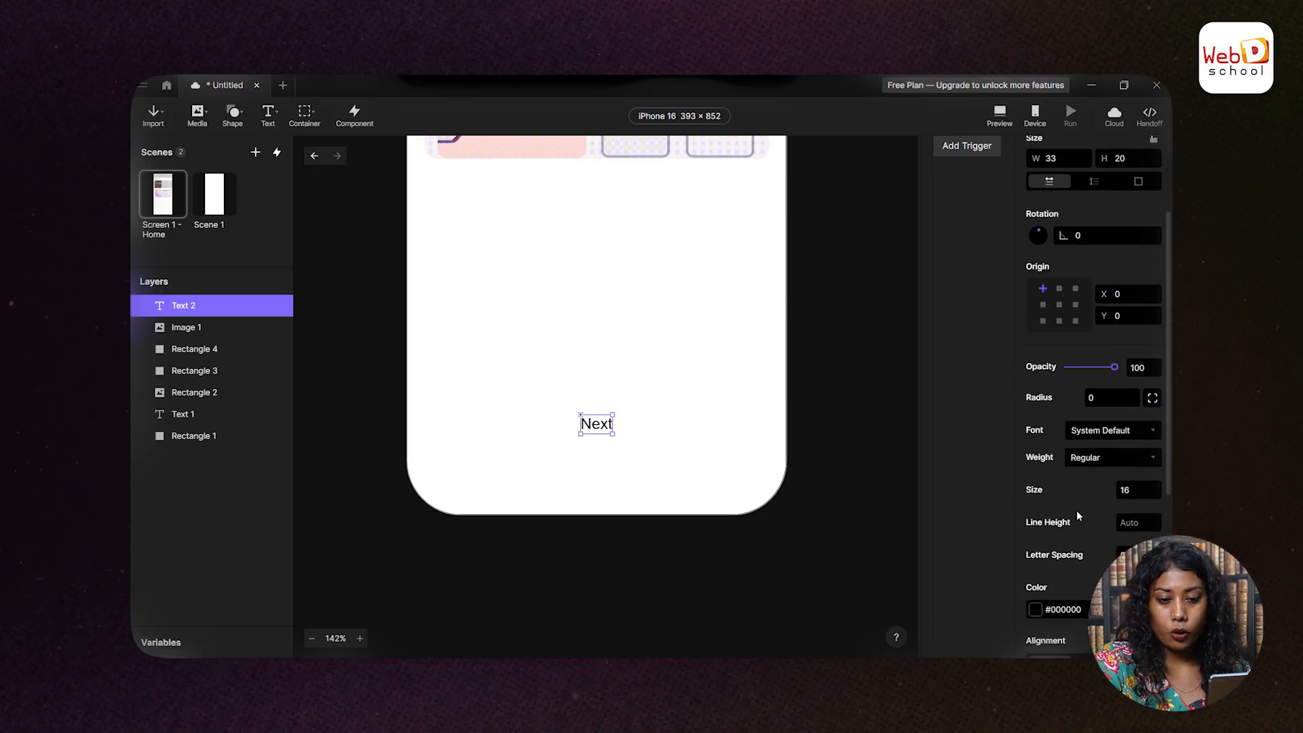
pyautogui.scroll(-3, 1059, 469)
pyautogui.scroll(8, 1040, 425)
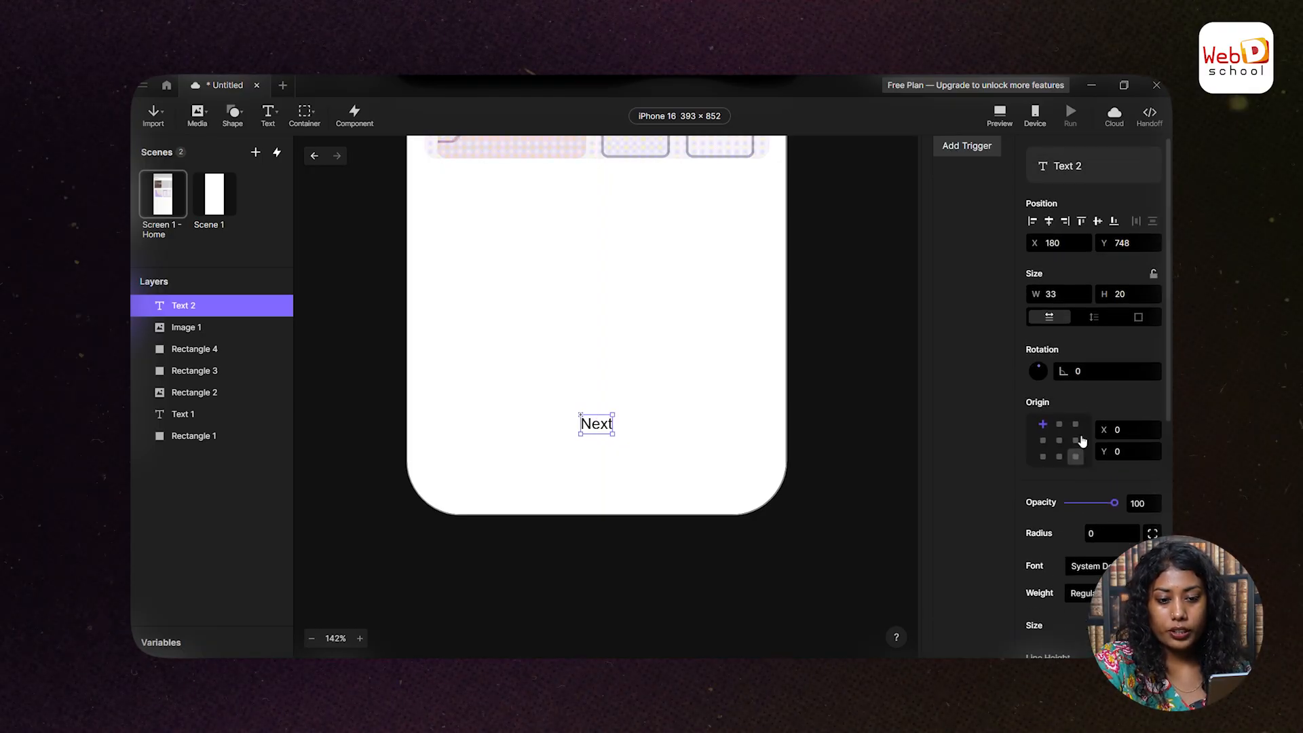
pyautogui.scroll(-1, 1098, 506)
pyautogui.scroll(-8, 1098, 506)
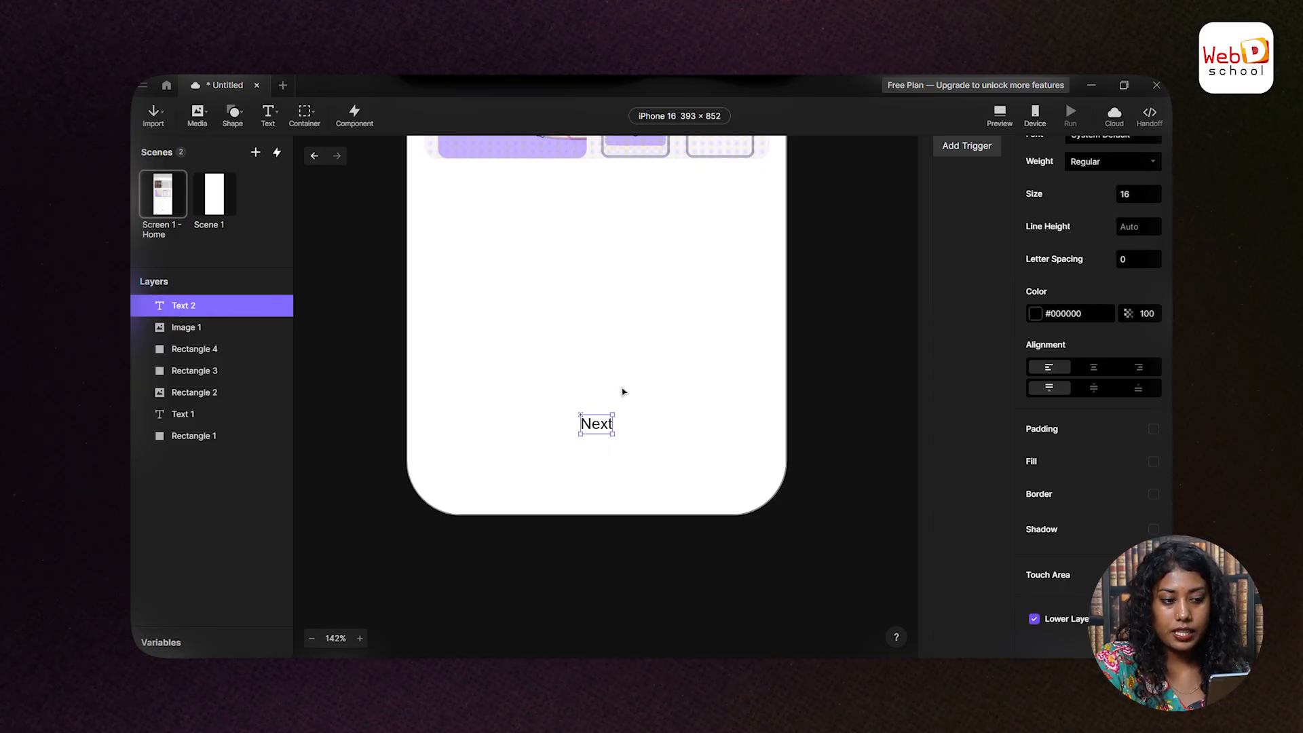
pyautogui.scroll(3, 1109, 435)
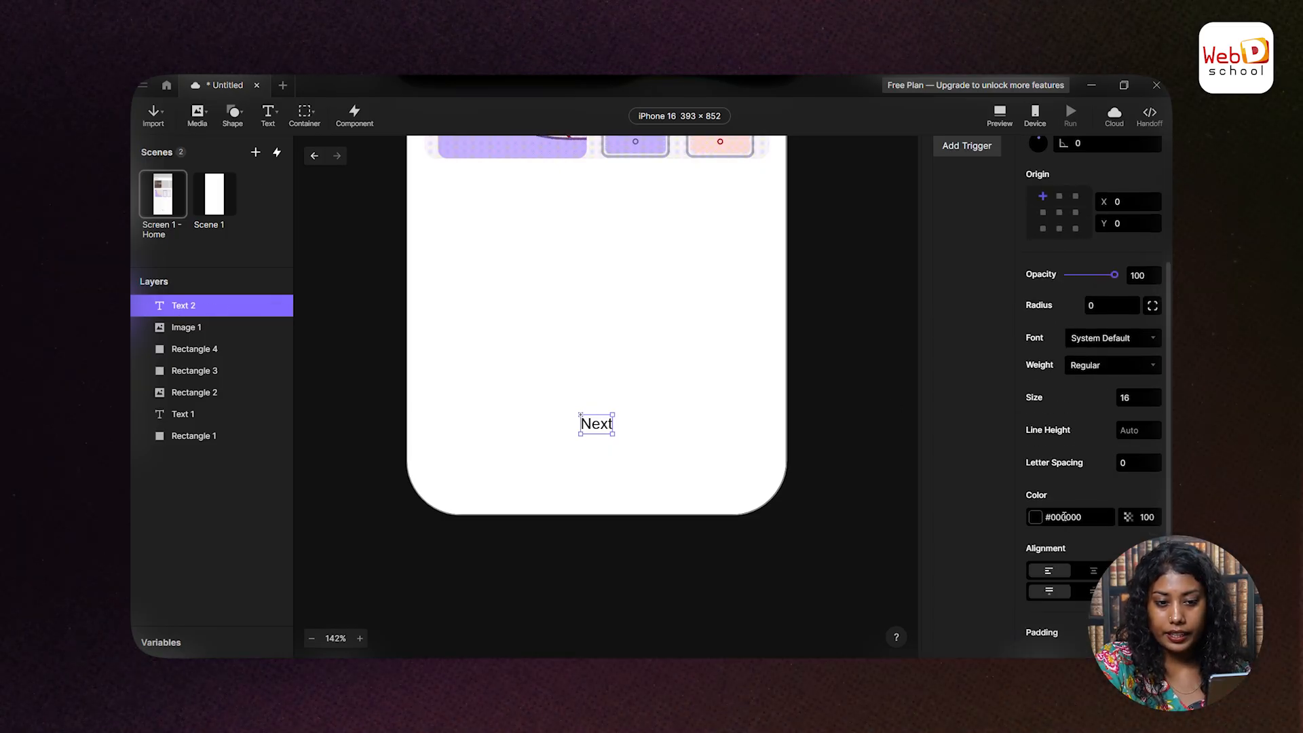
pyautogui.scroll(3, 1063, 517)
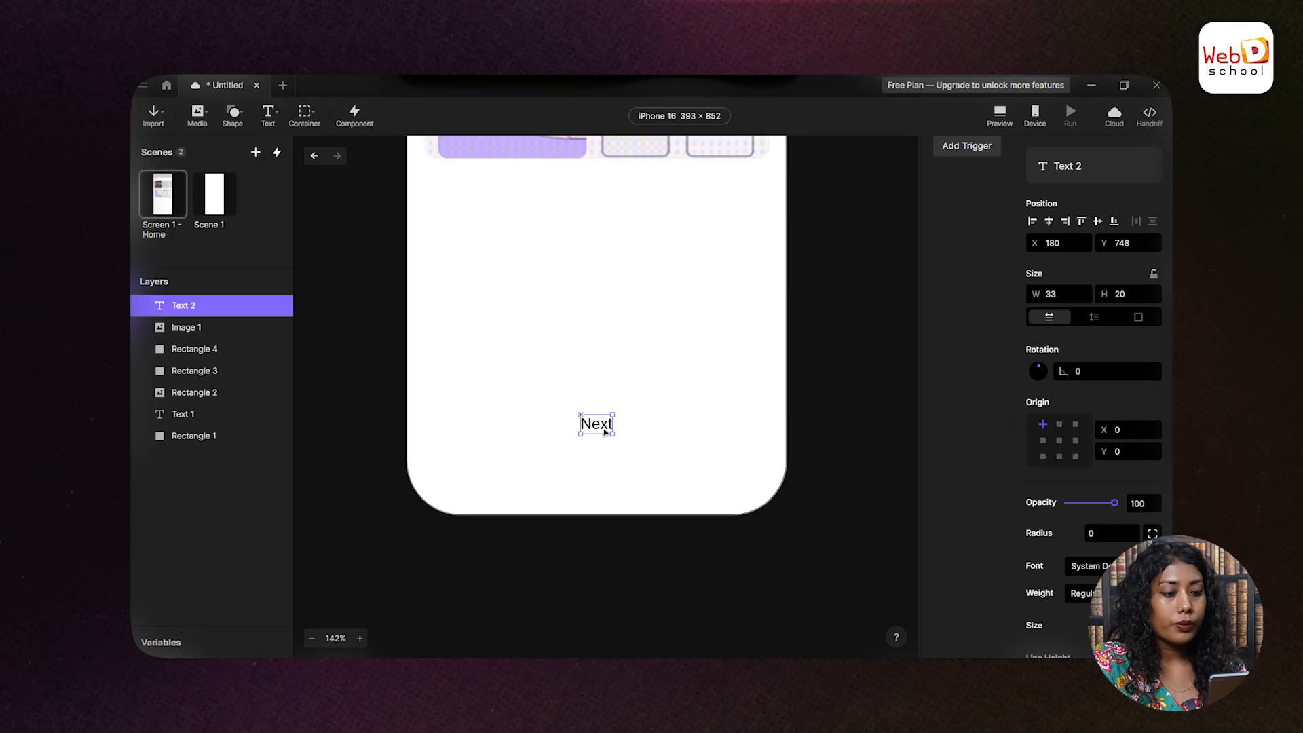
pyautogui.moveTo(602, 429); pyautogui.dragTo(596, 429)
pyautogui.click(595, 450)
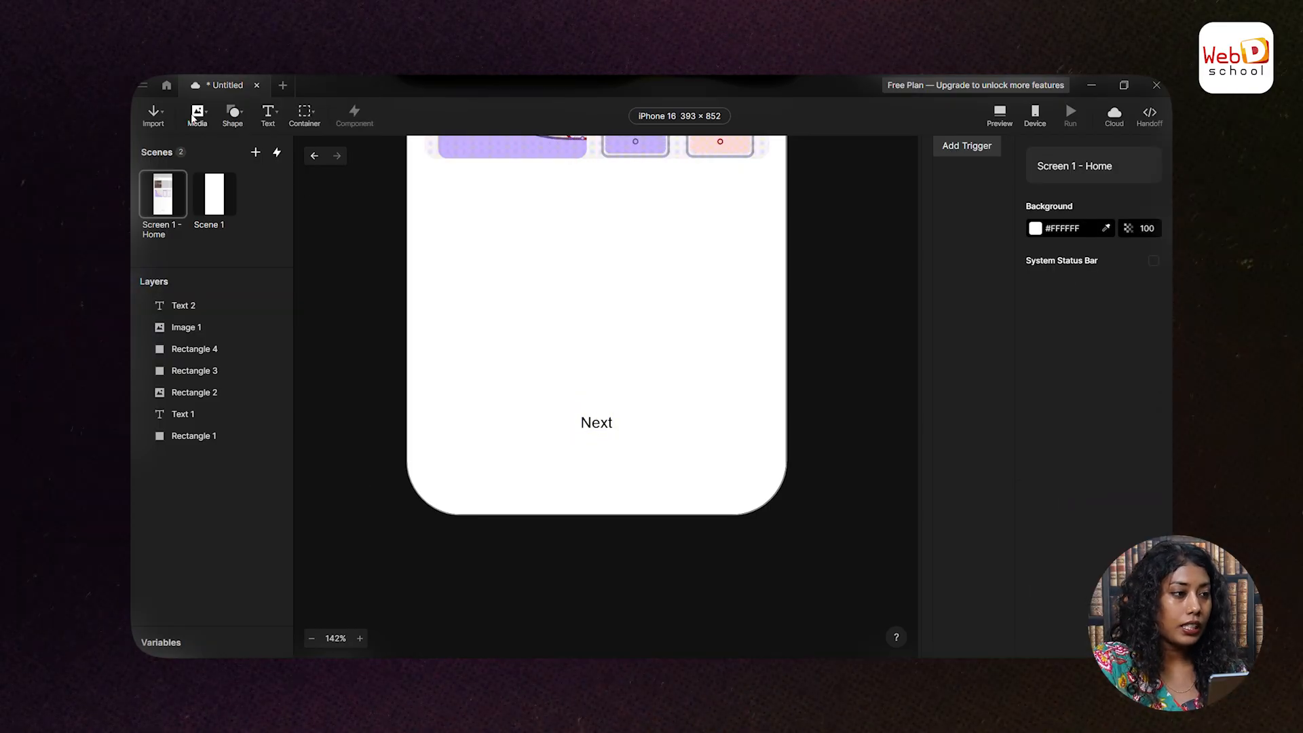
# - Draw a rectangle about 310 by 67 over the Next text, at about X 54, Y 727, and send it to the back
pyautogui.click(231, 114)
pyautogui.click(260, 144)
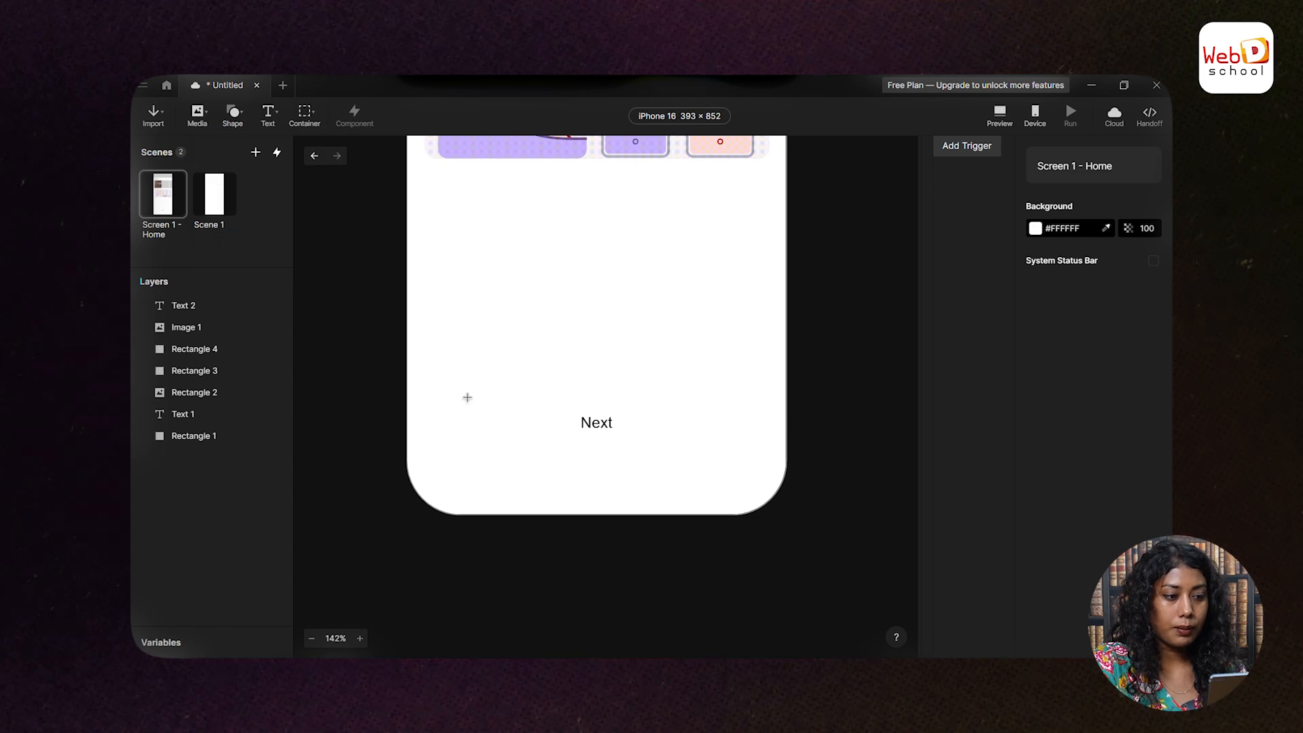
pyautogui.moveTo(459, 394)
pyautogui.mouseDown()
pyautogui.moveTo(678, 460)
pyautogui.moveTo(758, 462)
pyautogui.mouseUp()
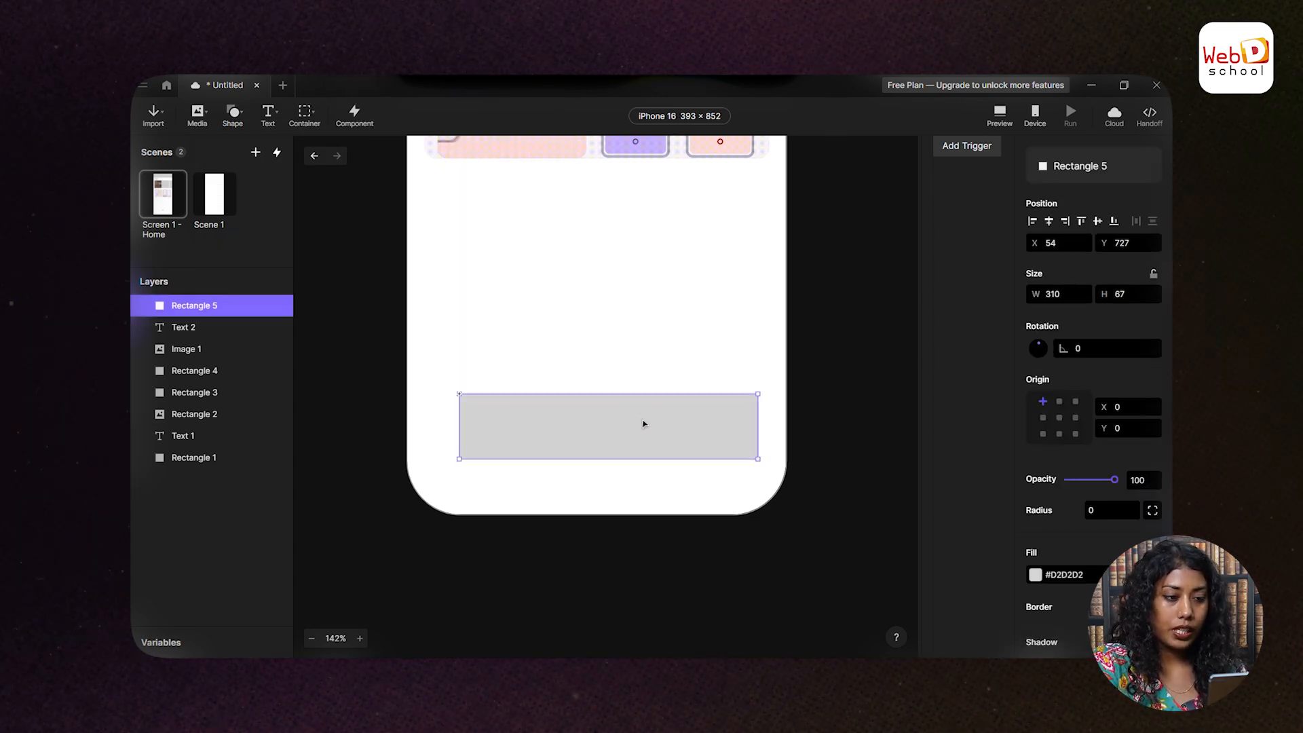
pyautogui.hotkey('ctrl', 'shift', '[')
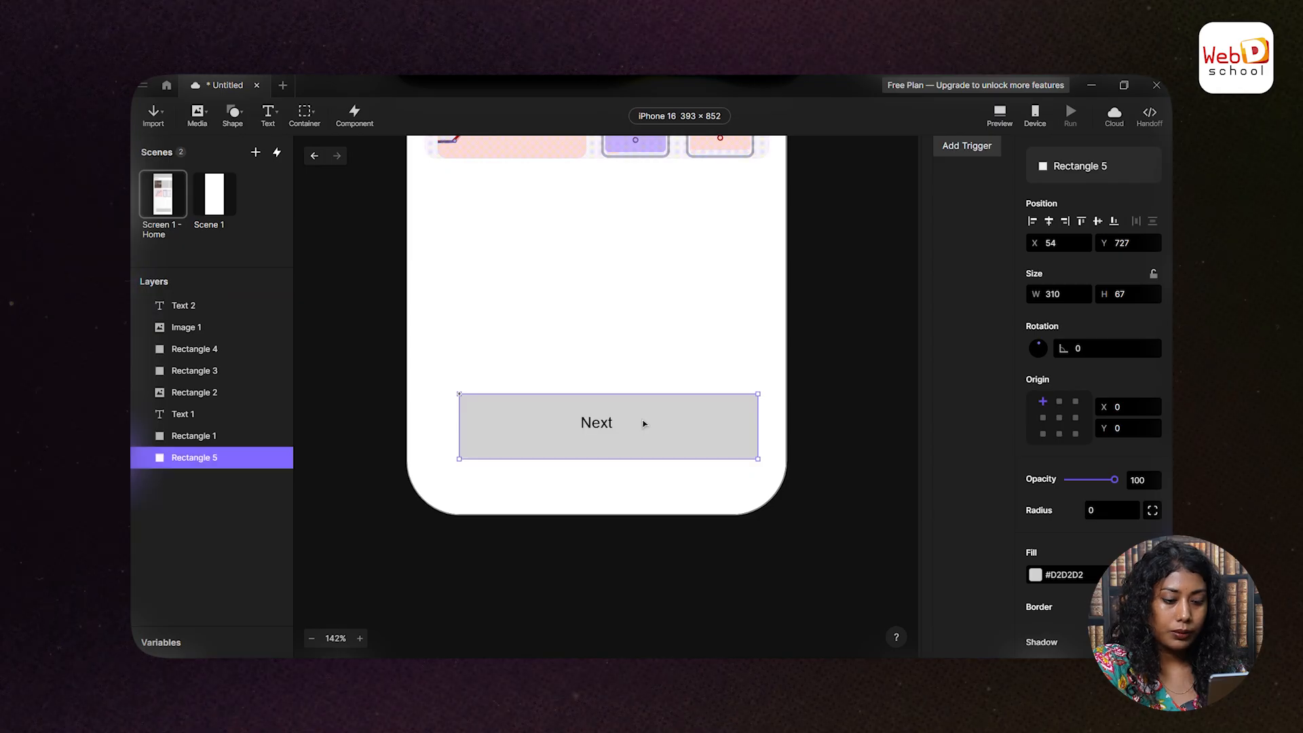
# - Group the Next text and its rectangle into a container and center it horizontally near the bottom of the screen, at X 42, Y 732
pyautogui.keyDown('shift'); pyautogui.click(611, 427); pyautogui.keyUp('shift')
pyautogui.scroll(-4, 638, 461)
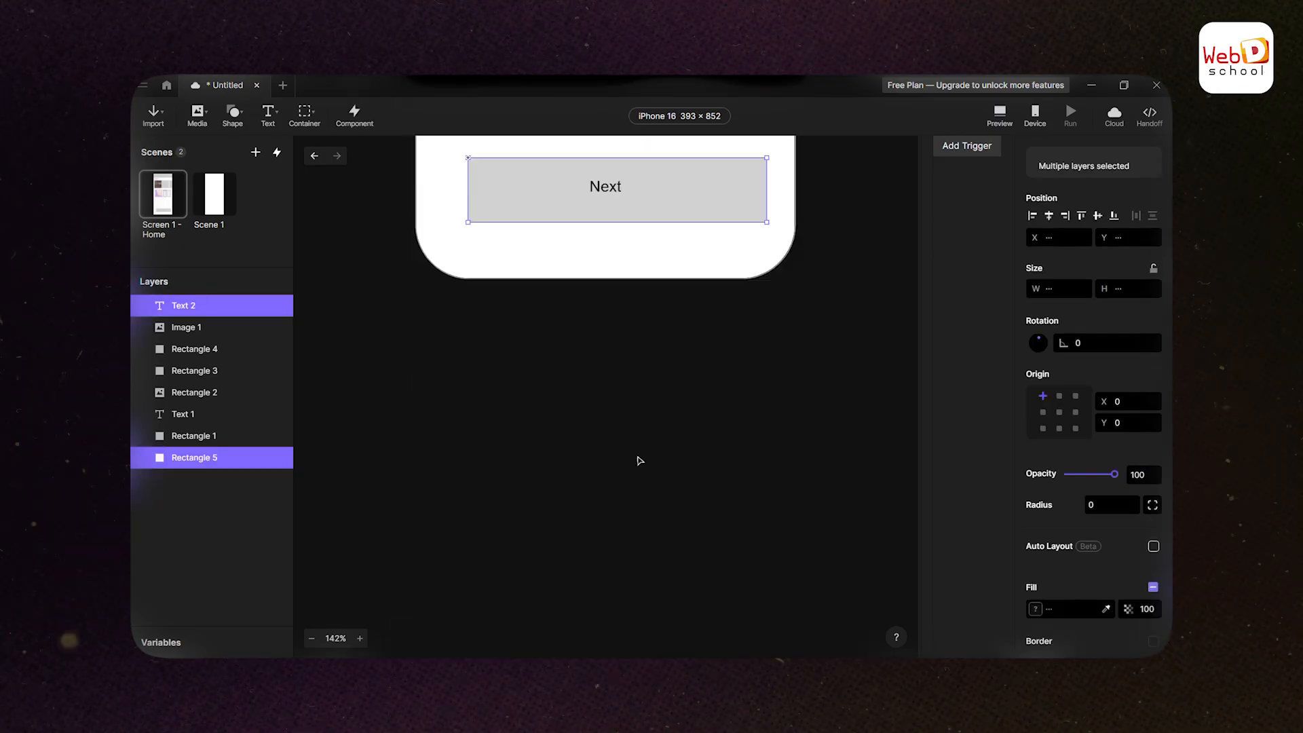
pyautogui.scroll(4, 639, 461)
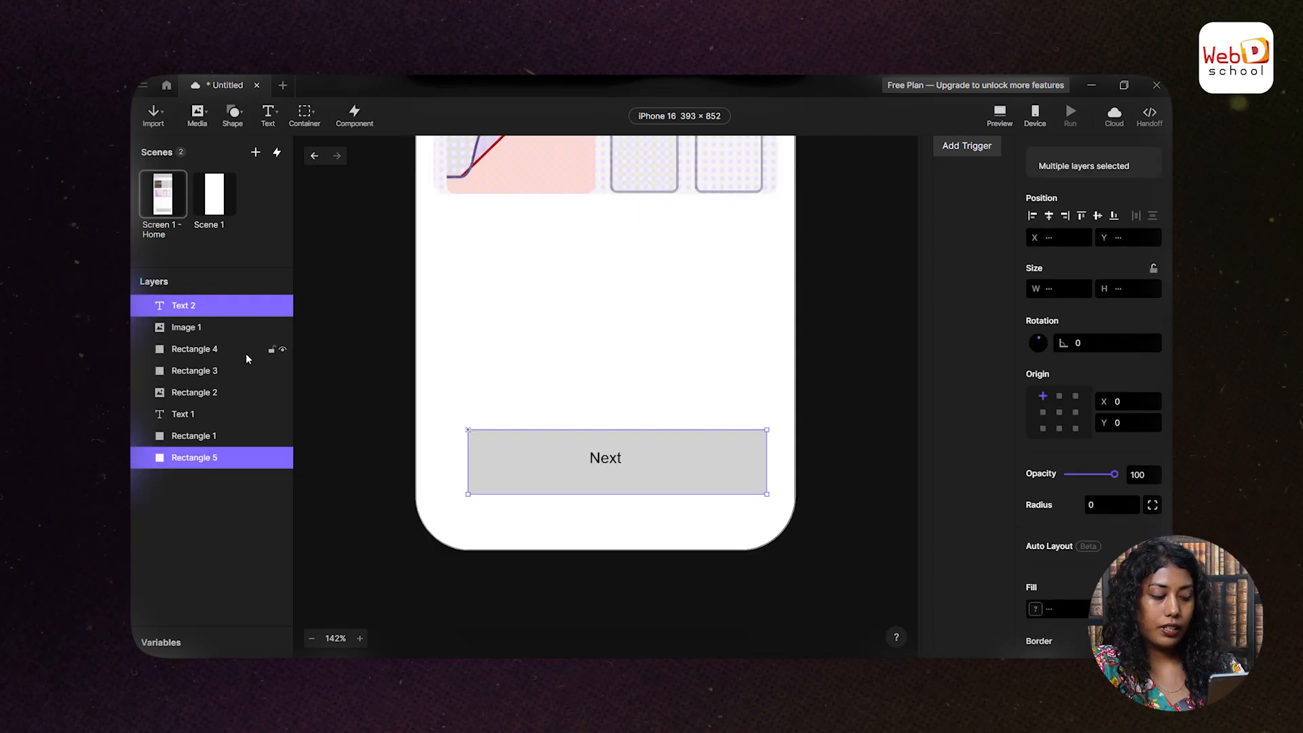
pyautogui.hotkey('ctrl', 'g')
pyautogui.click(650, 424)
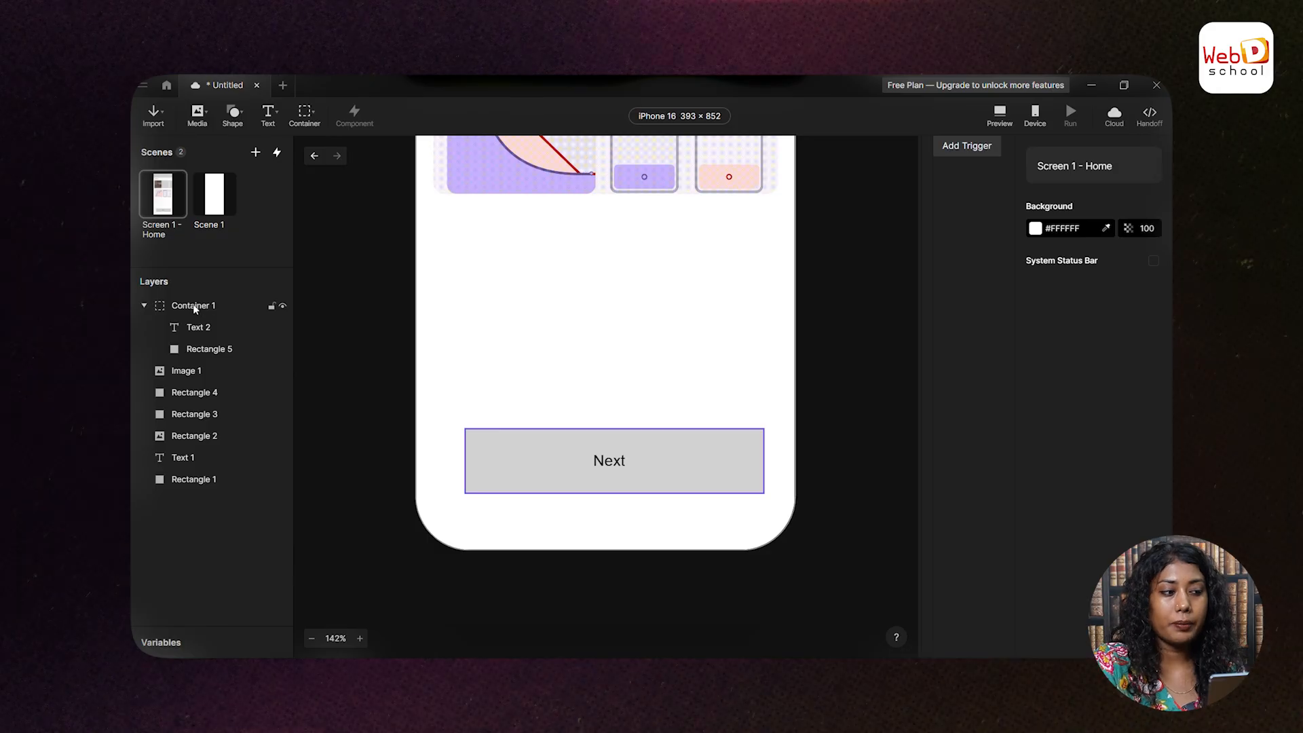
pyautogui.click(562, 482)
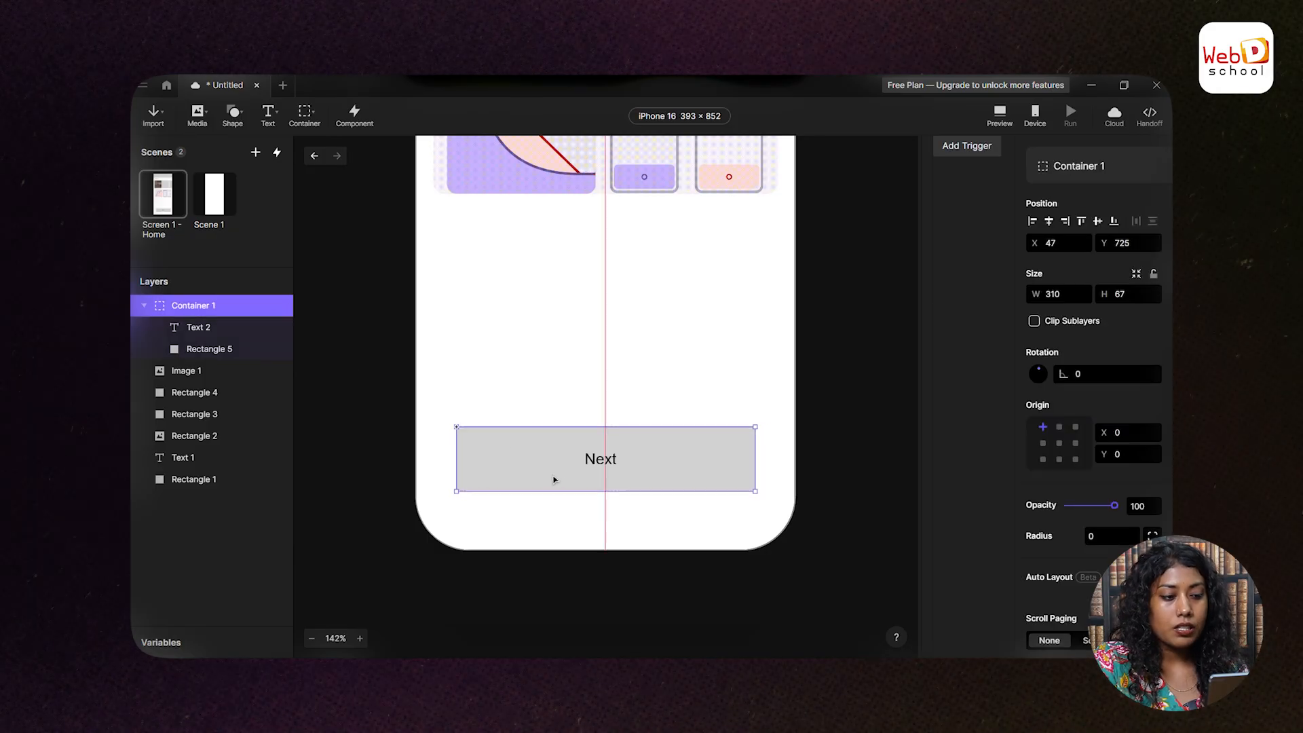
pyautogui.press('Escape')
# - Draw a rectangle about 348 by 361 in the upper part of Scene 1, at about X 24, Y 102, and make it smaller
pyautogui.click(203, 193)
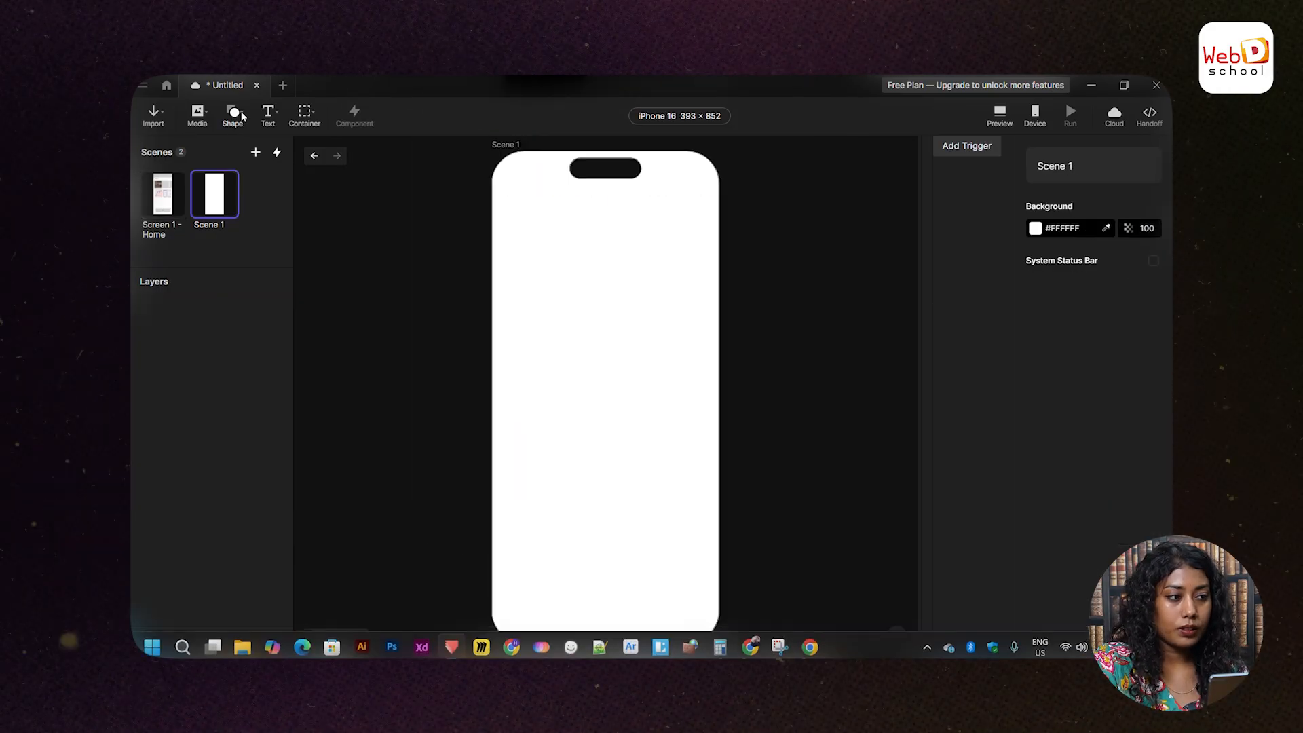
pyautogui.press('r')
pyautogui.moveTo(505, 210)
pyautogui.mouseDown()
pyautogui.moveTo(723, 398)
pyautogui.moveTo(707, 419)
pyautogui.mouseUp()
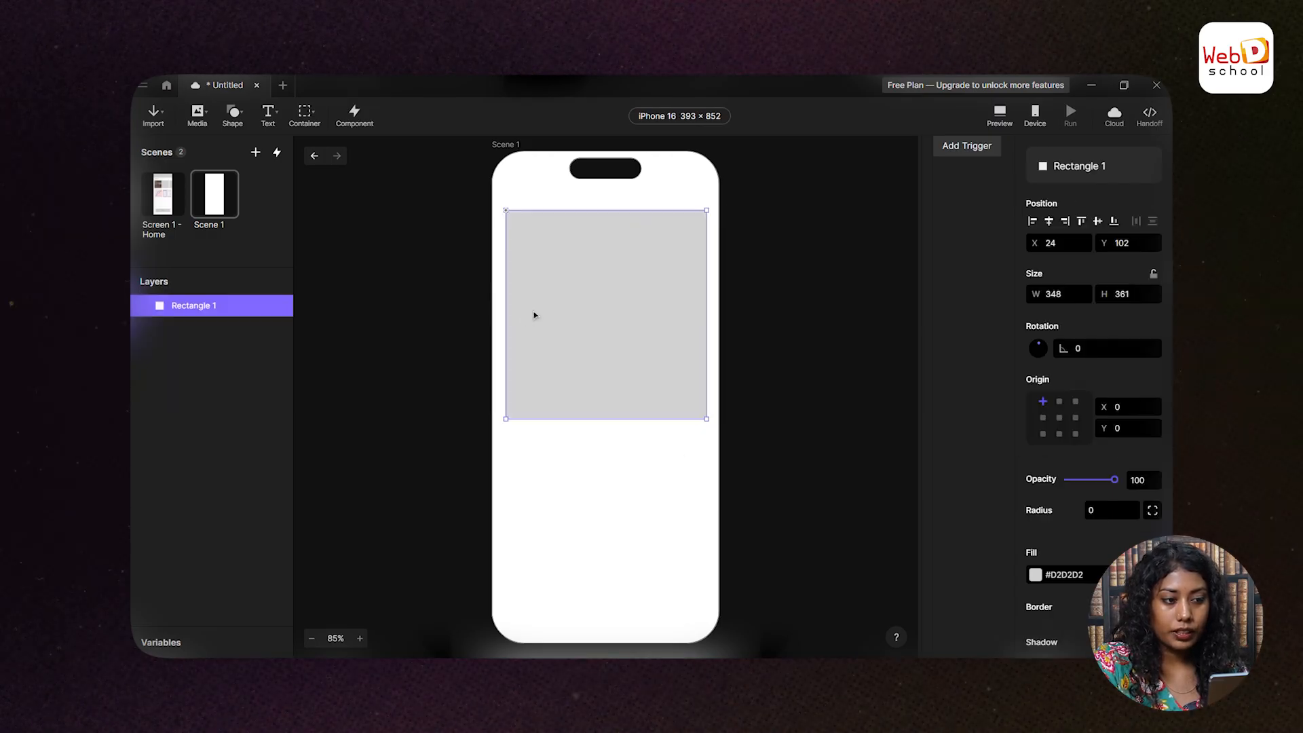
pyautogui.press('alt')
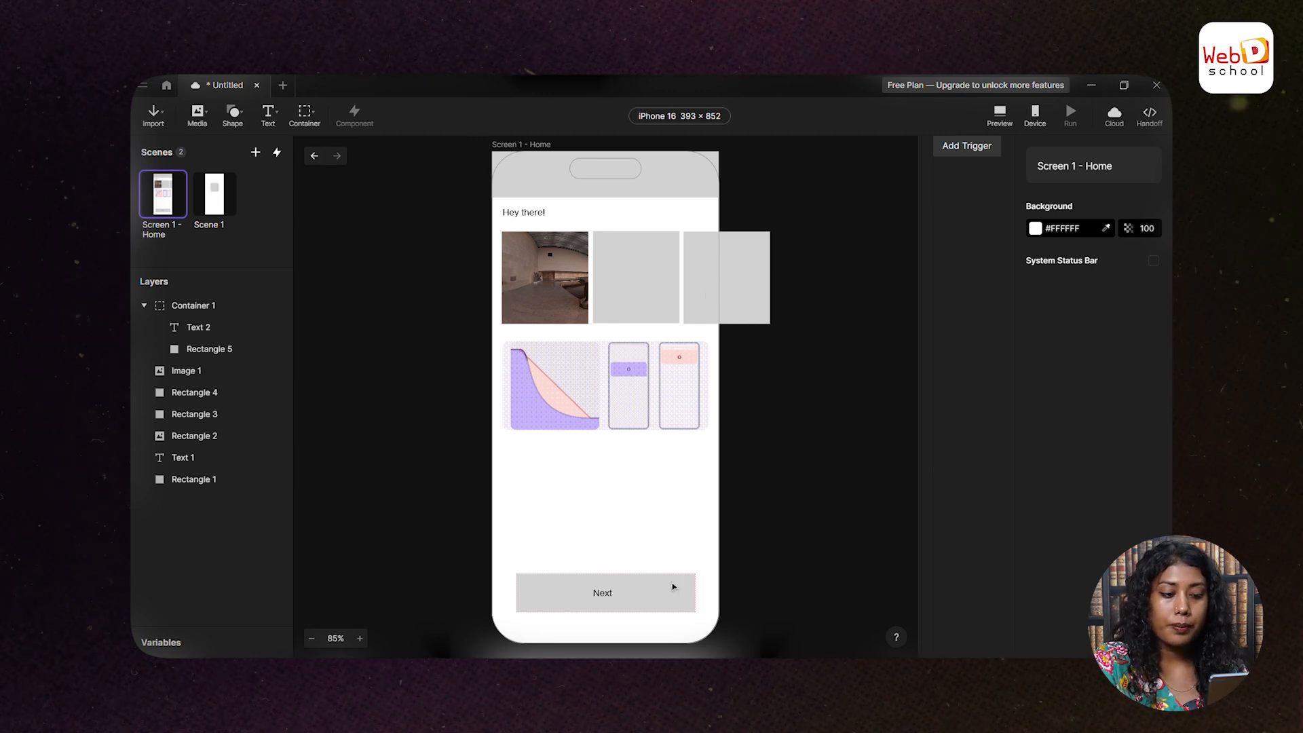
# - Add a Tap trigger to the container holding the Next button on Screen 1 - Home
pyautogui.click(963, 146)
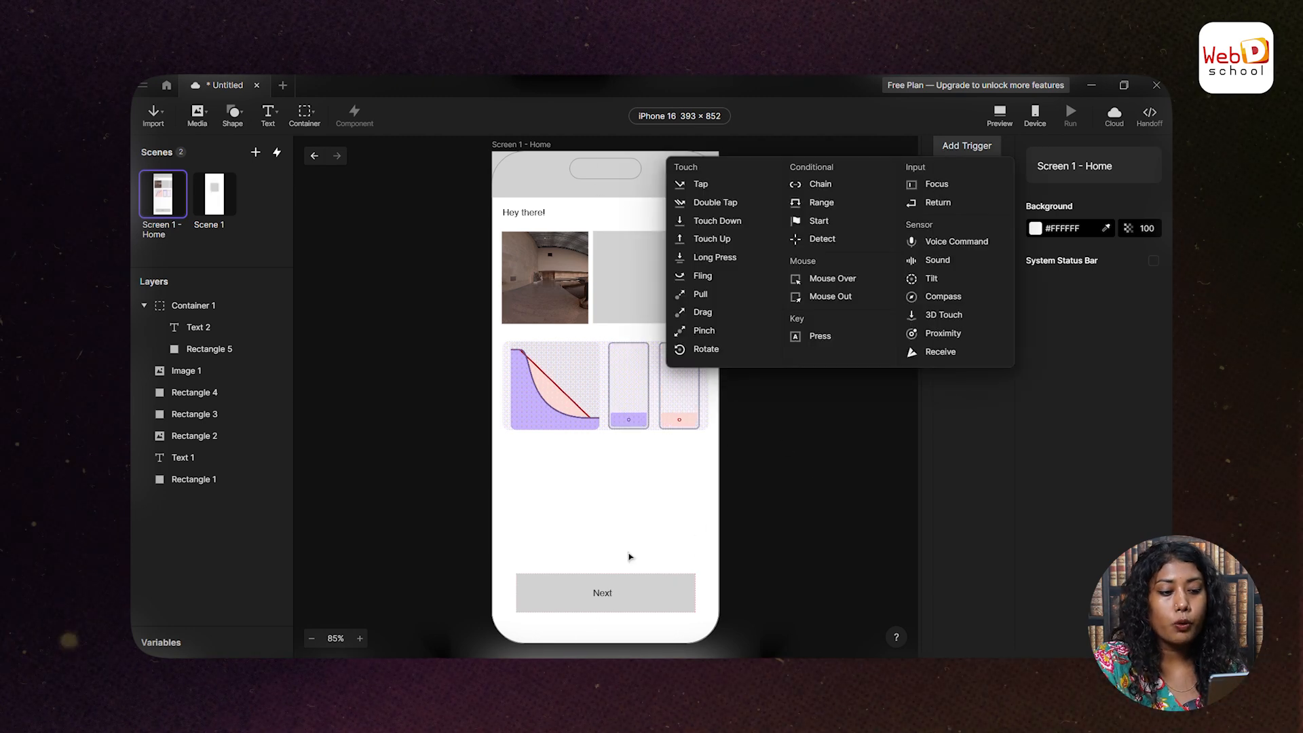
pyautogui.click(906, 442)
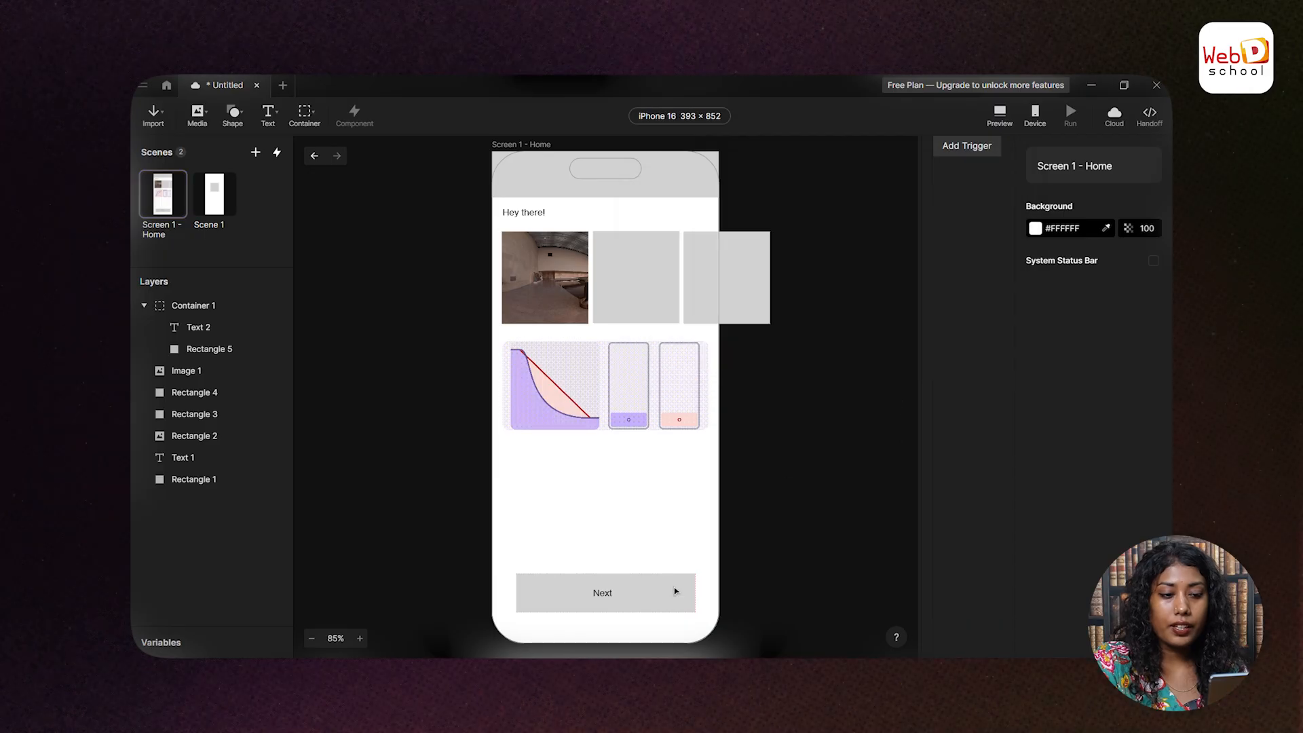
pyautogui.click(968, 154)
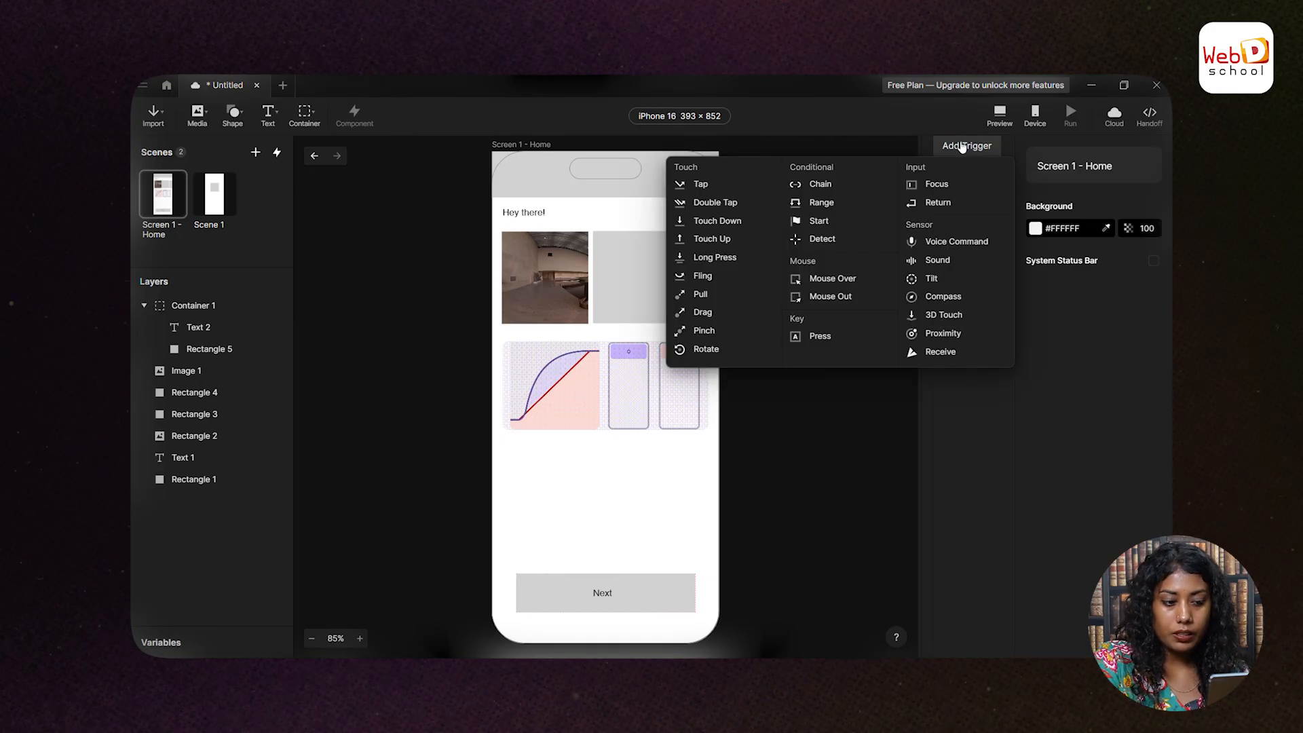
pyautogui.click(614, 594)
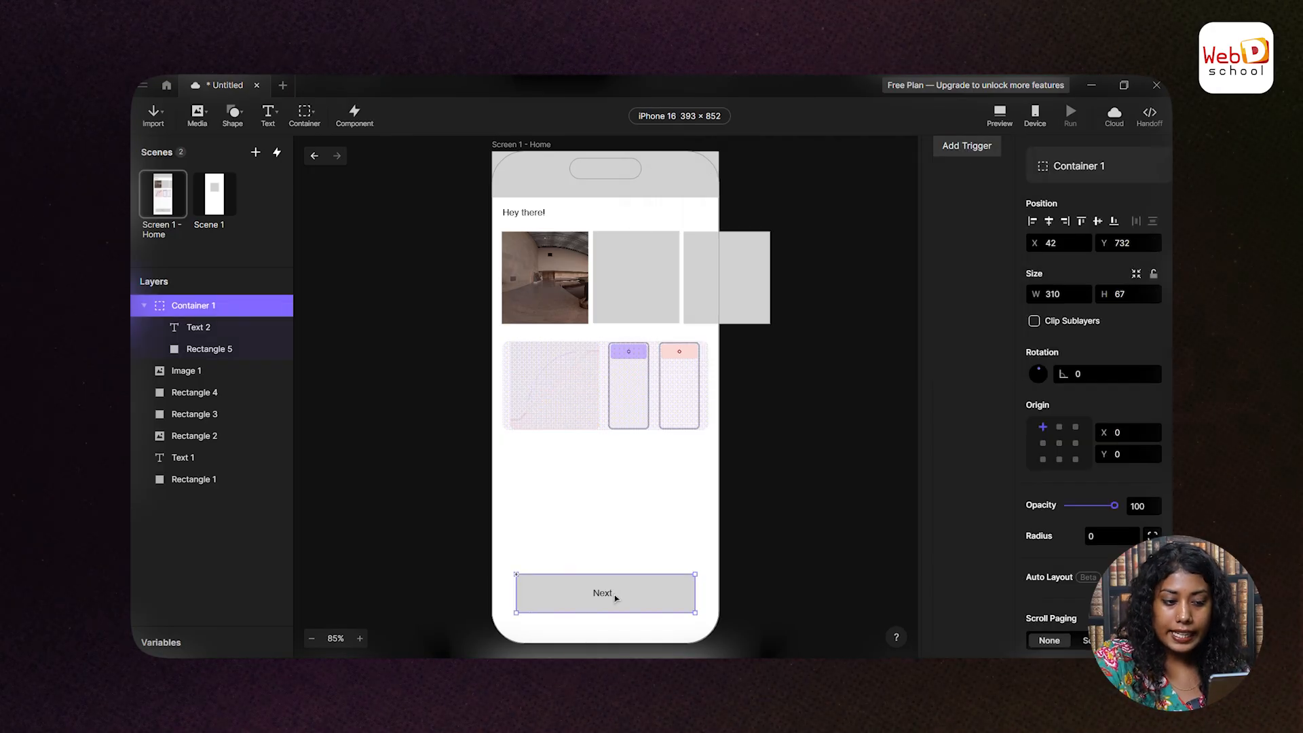
pyautogui.click(951, 148)
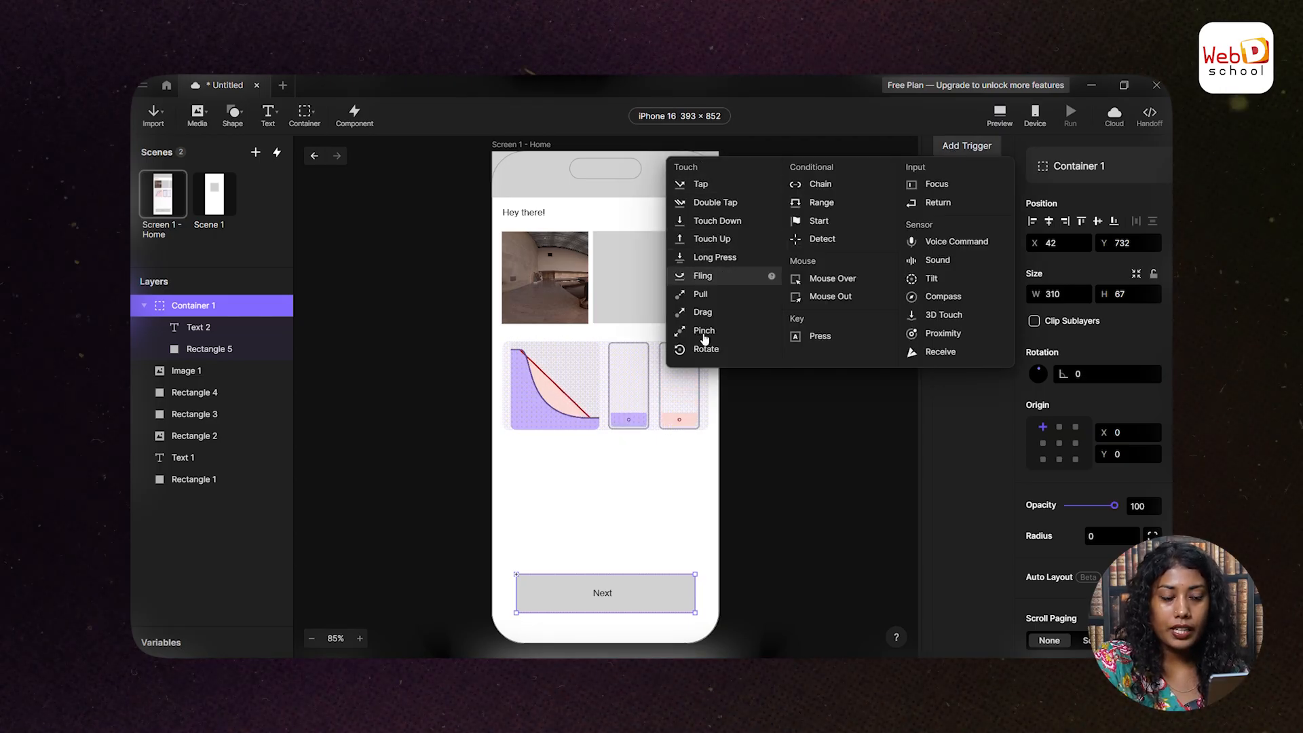
pyautogui.click(708, 187)
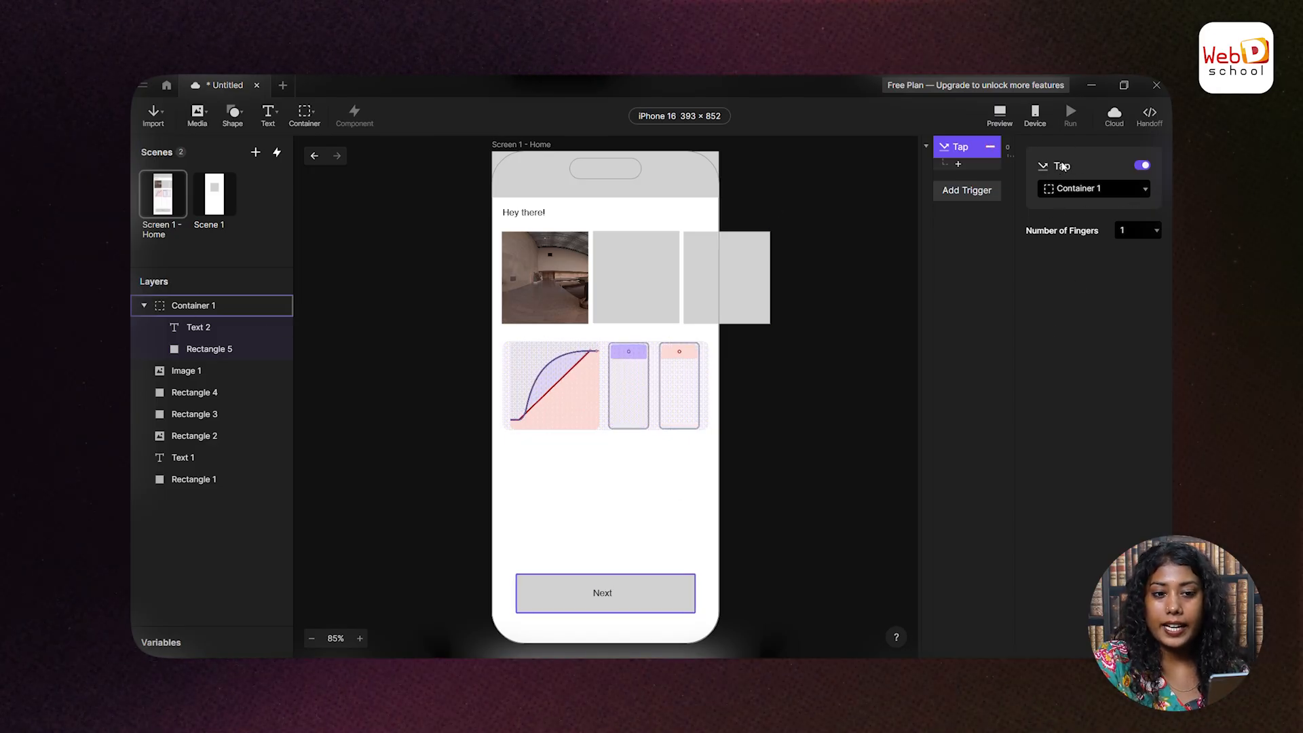
# - Add a Color response for Container 1 to the Tap trigger, with the fill #4C6EF5
pyautogui.click(958, 165)
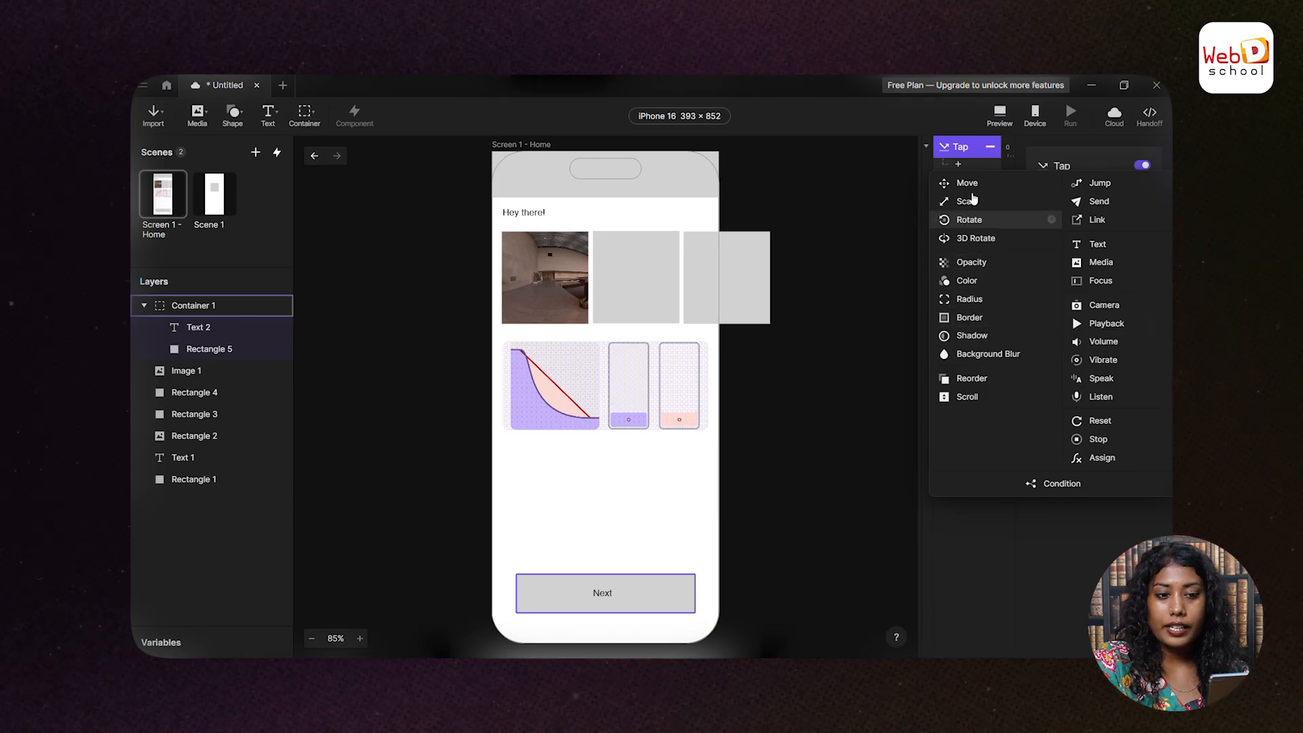
pyautogui.click(957, 284)
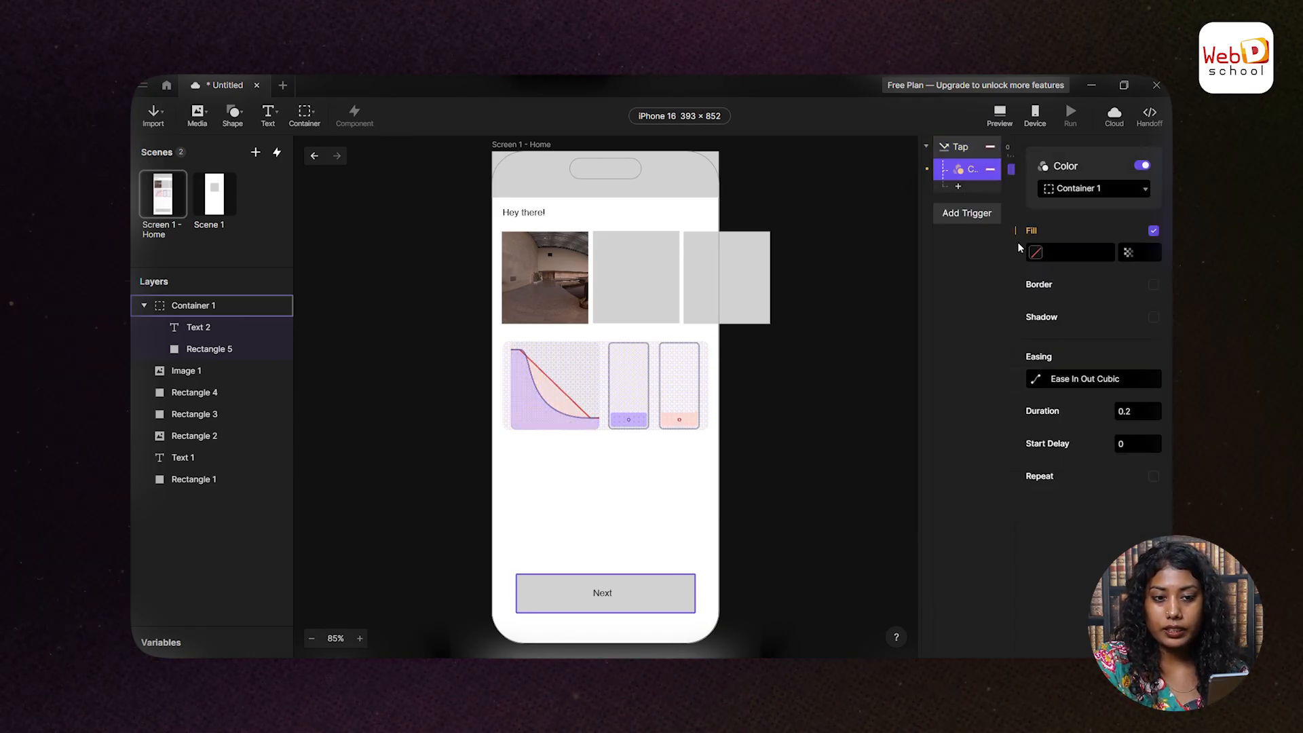
pyautogui.click(1035, 253)
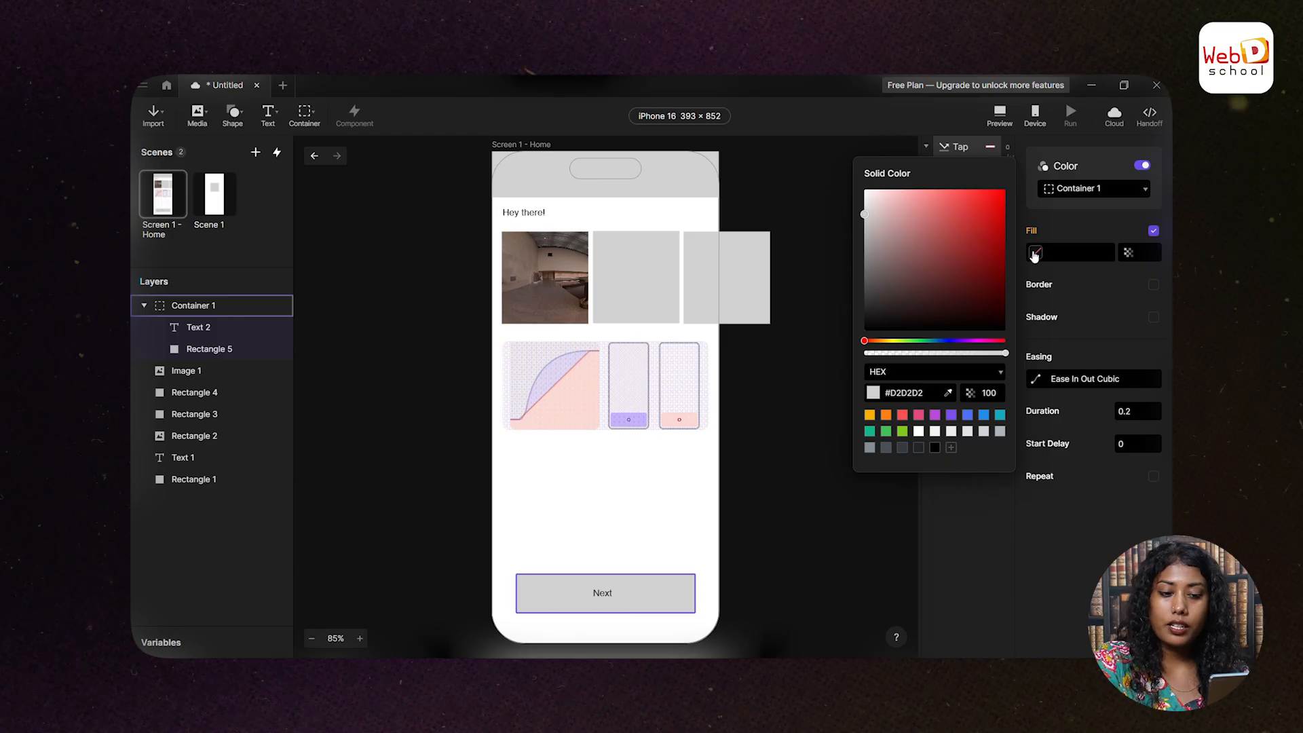
pyautogui.click(967, 415)
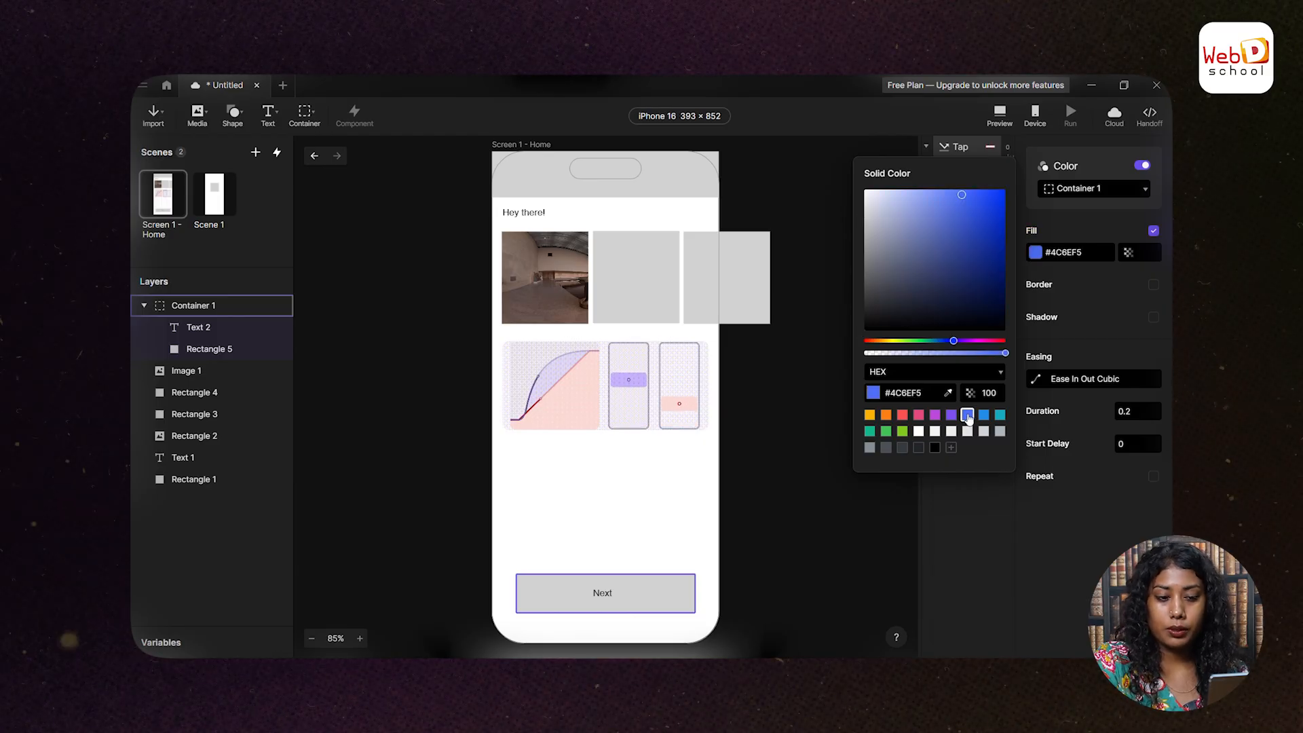
pyautogui.click(1102, 292)
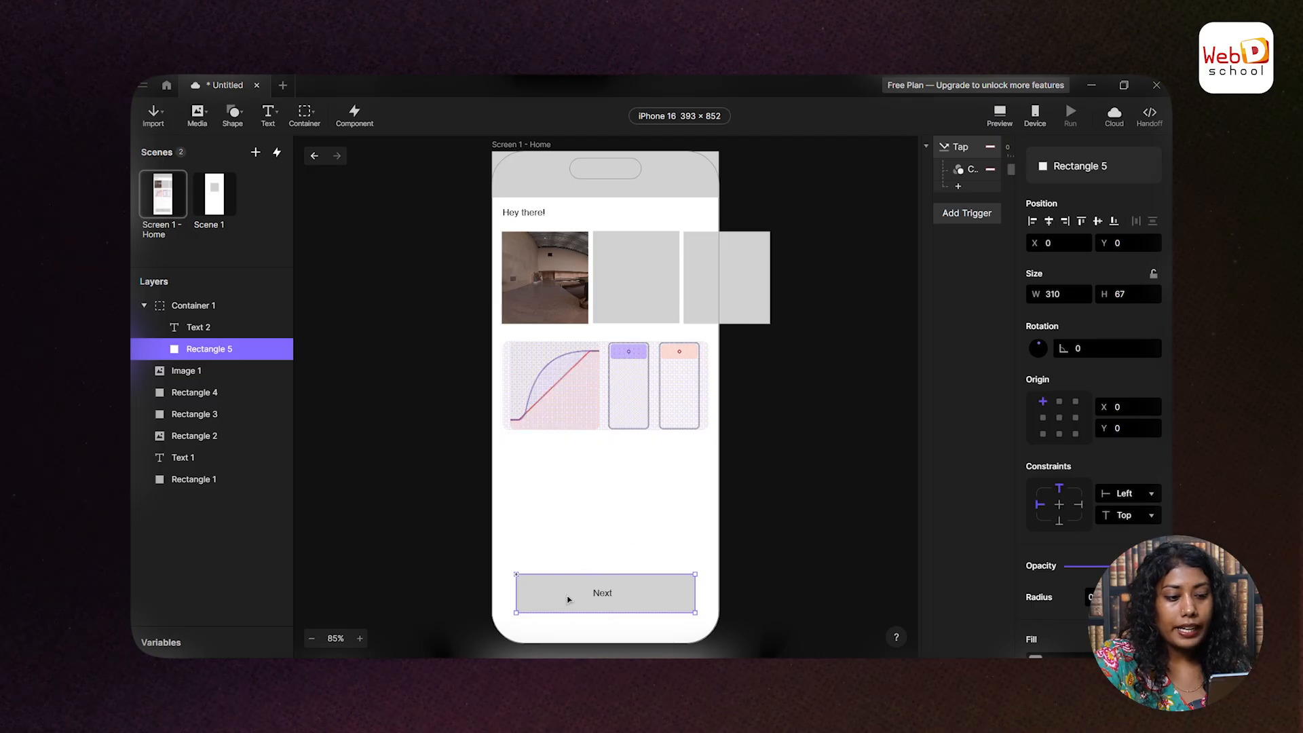
# - Change the Color response's target to Rectangle 5 and set its fill to #228BE6
pyautogui.scroll(-4, 1110, 324)
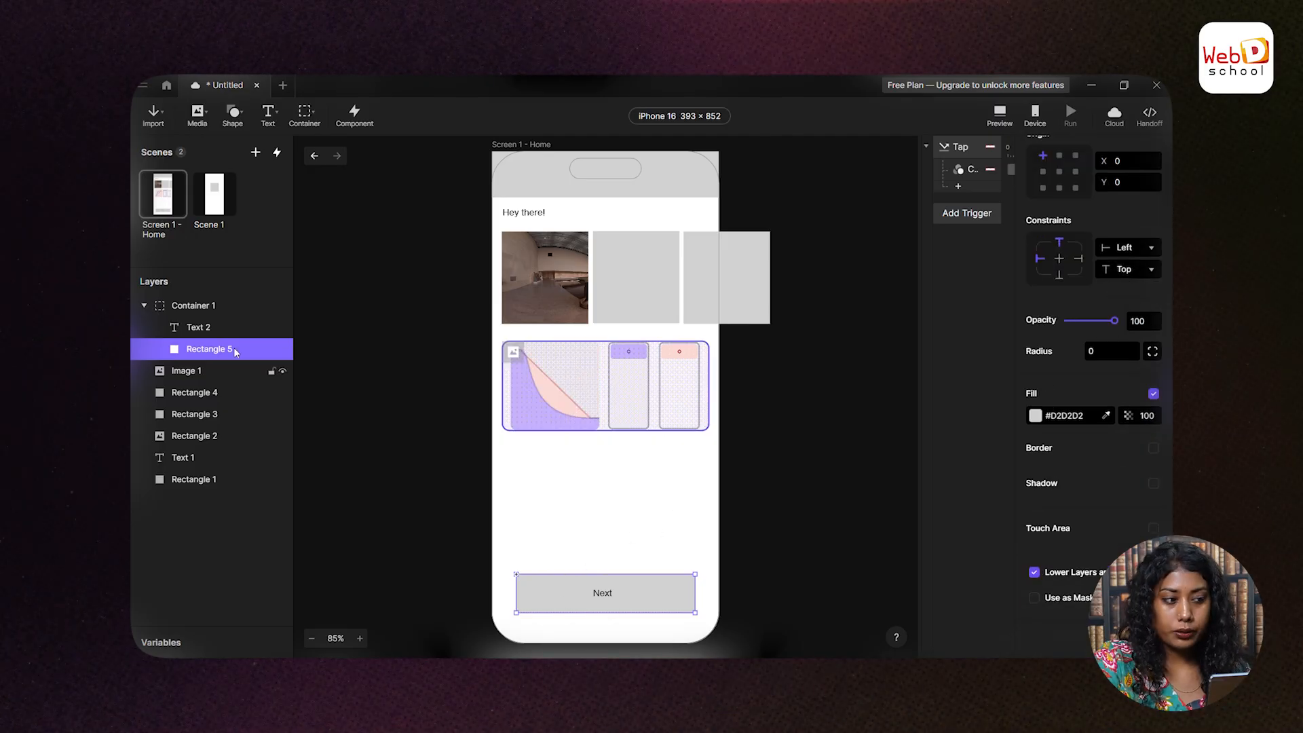
pyautogui.click(966, 169)
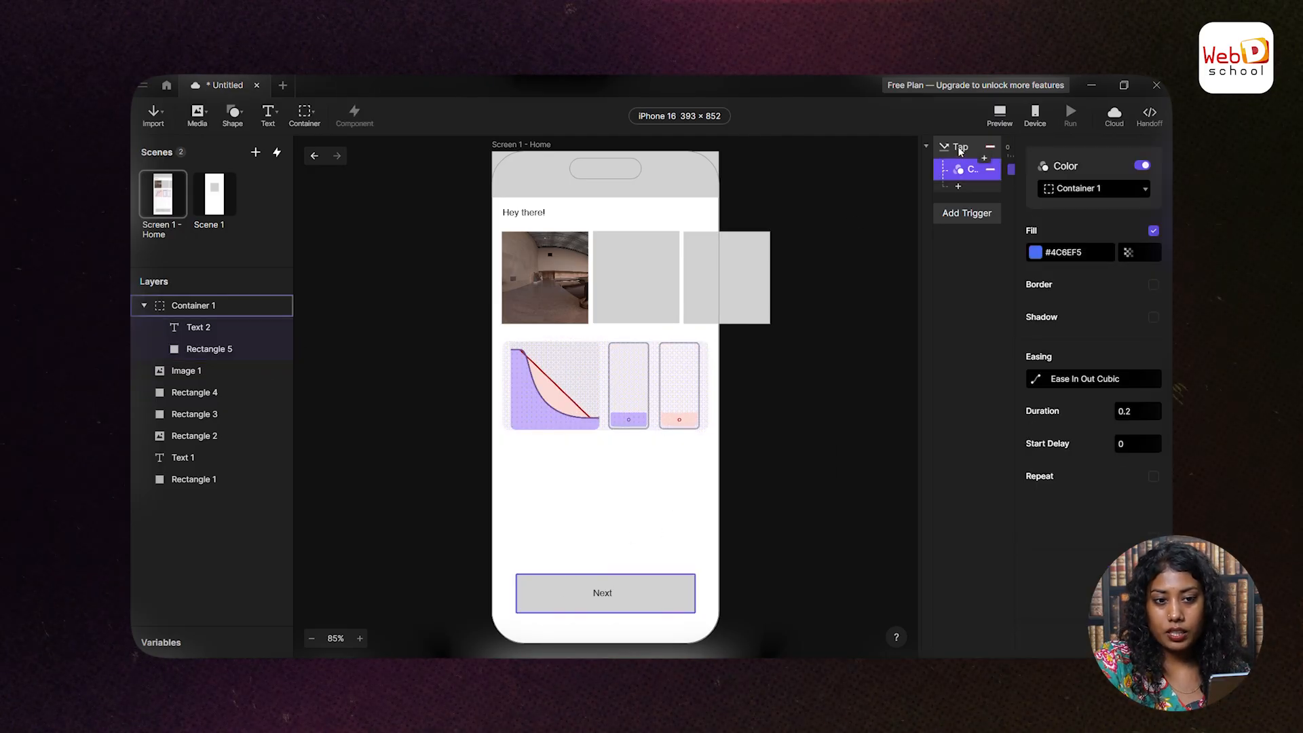
pyautogui.click(1110, 185)
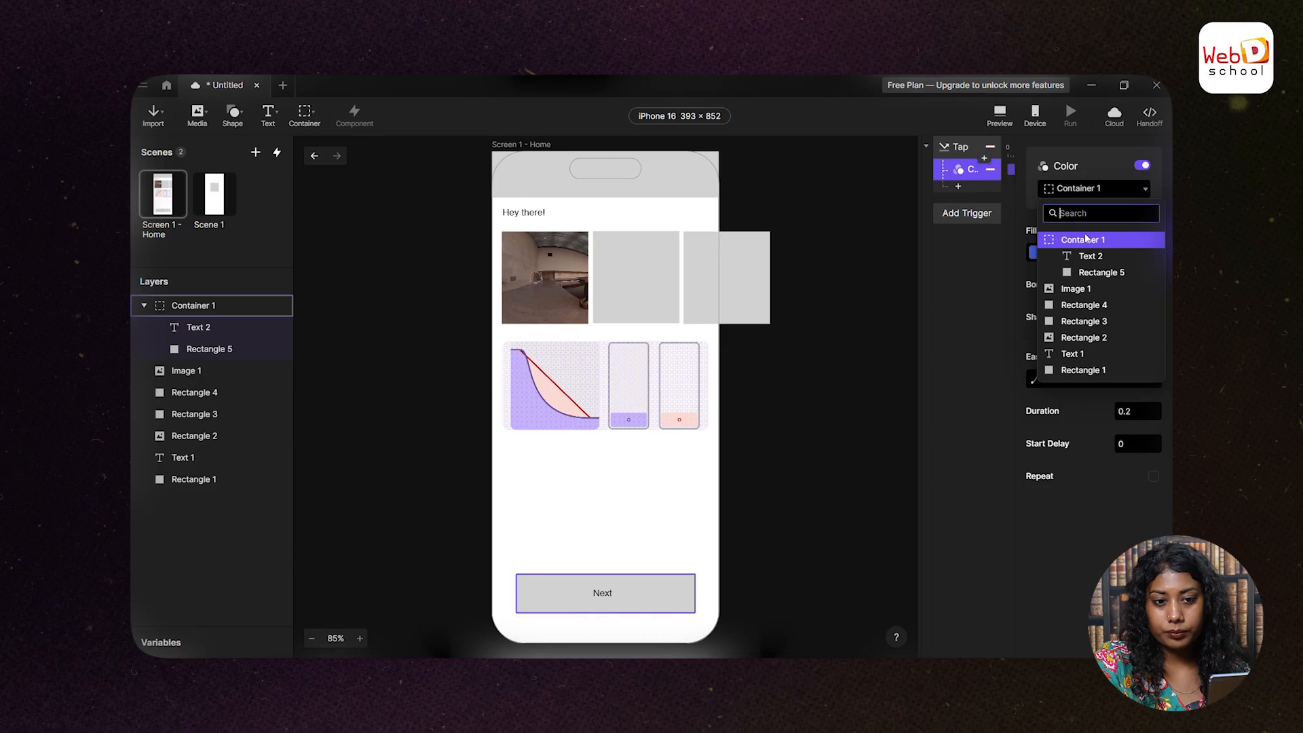
pyautogui.click(1092, 272)
pyautogui.click(1038, 253)
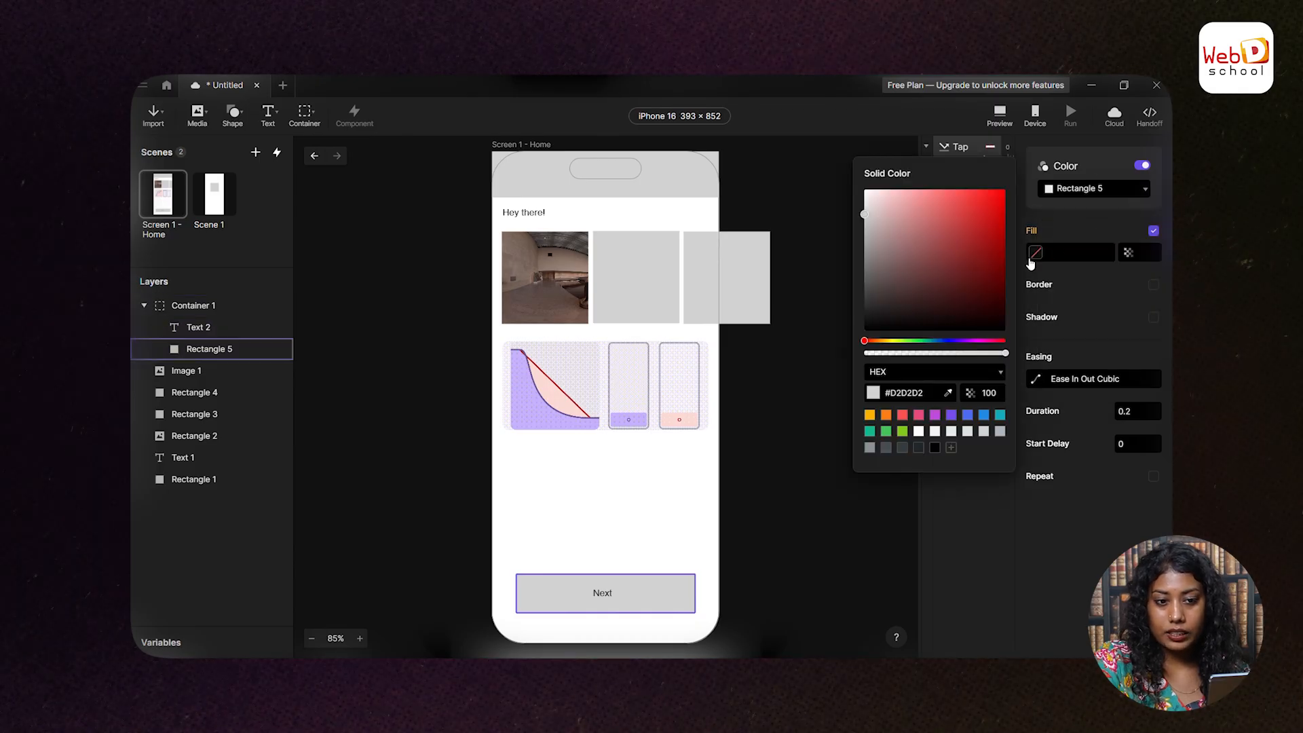
pyautogui.click(983, 415)
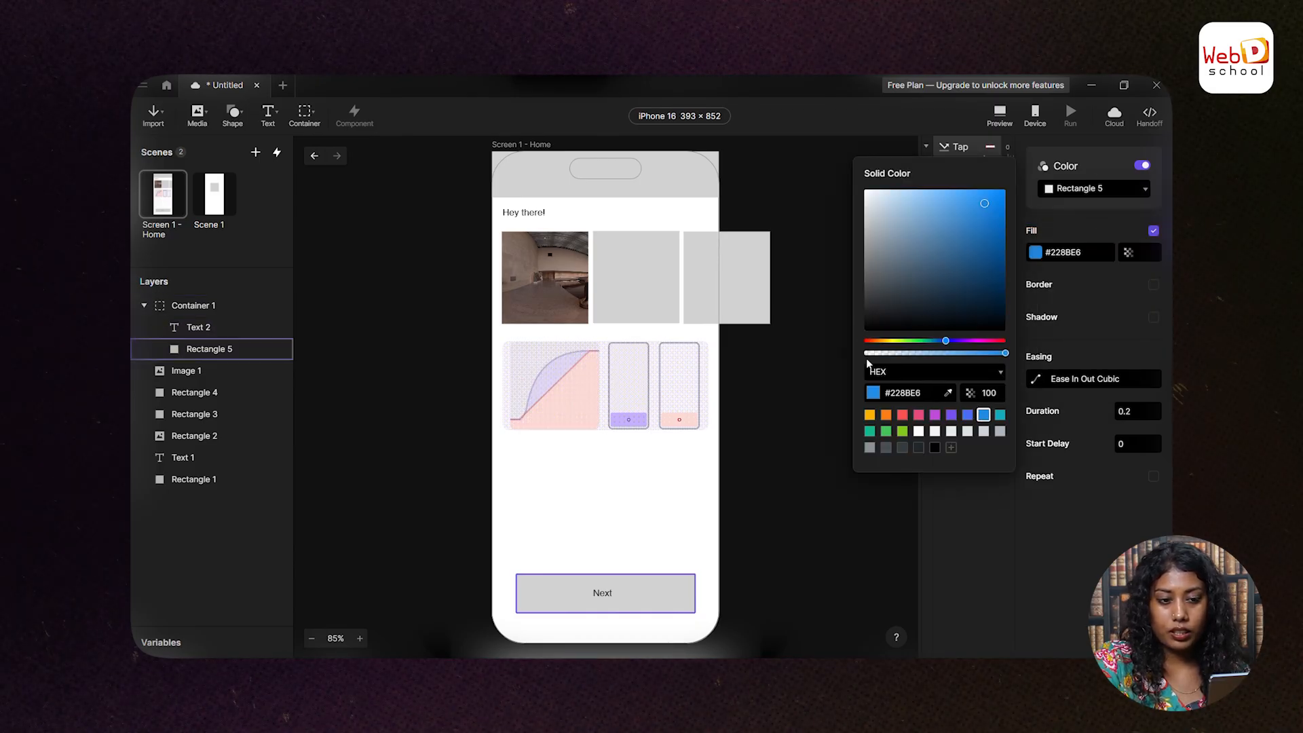
pyautogui.click(817, 430)
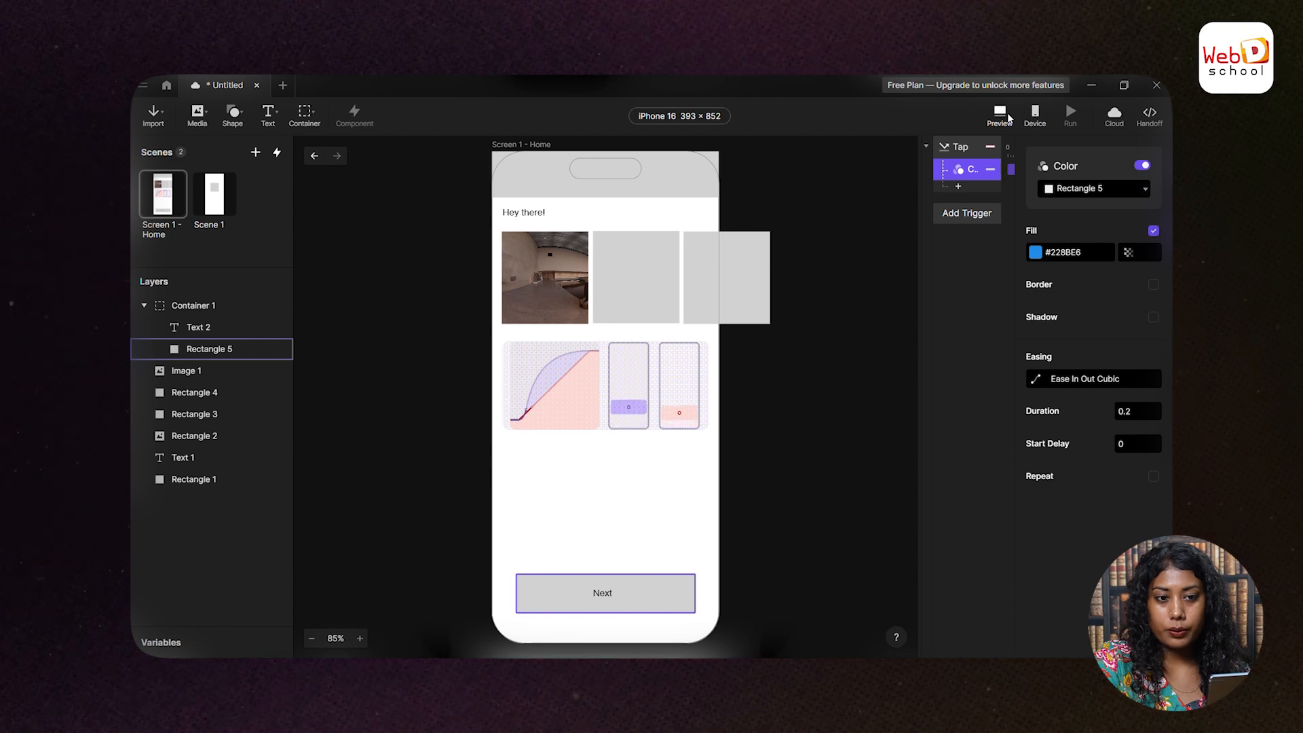
# - Preview the prototype, test the Next button's tap response, and close the preview
pyautogui.click(1034, 116)
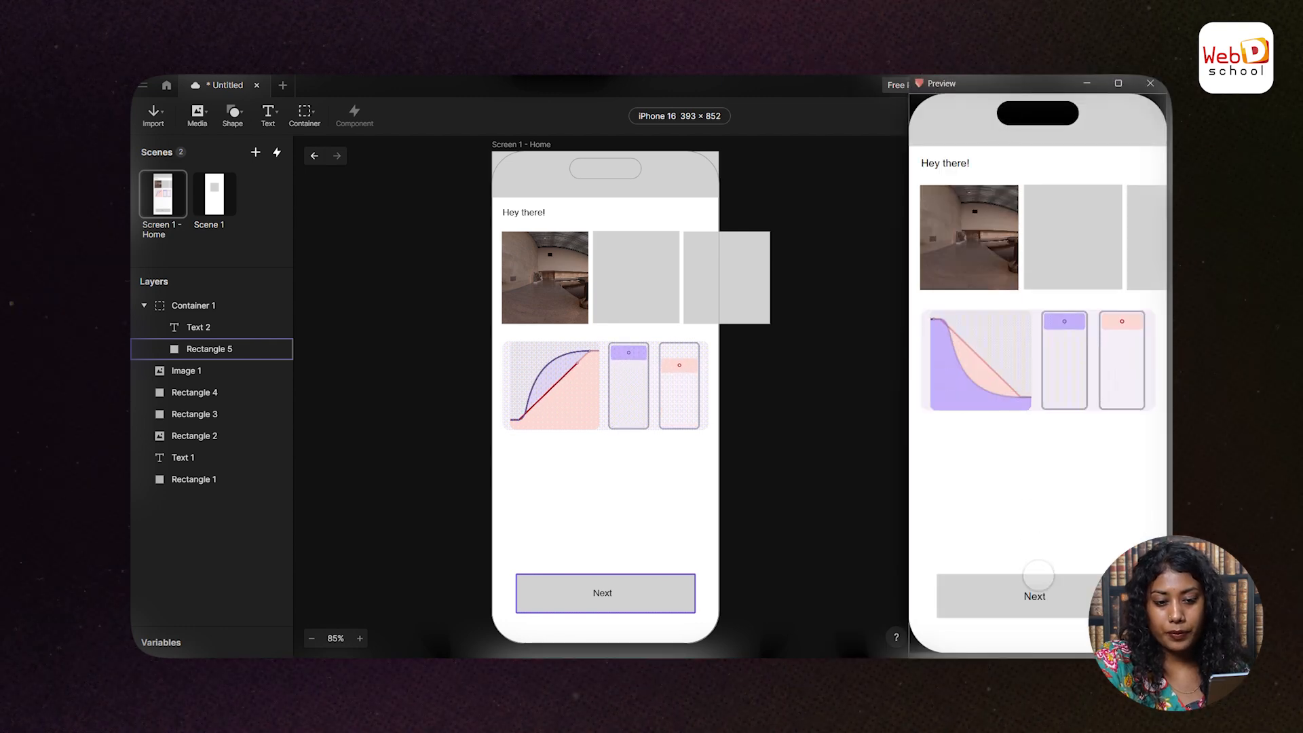
pyautogui.click(1037, 597)
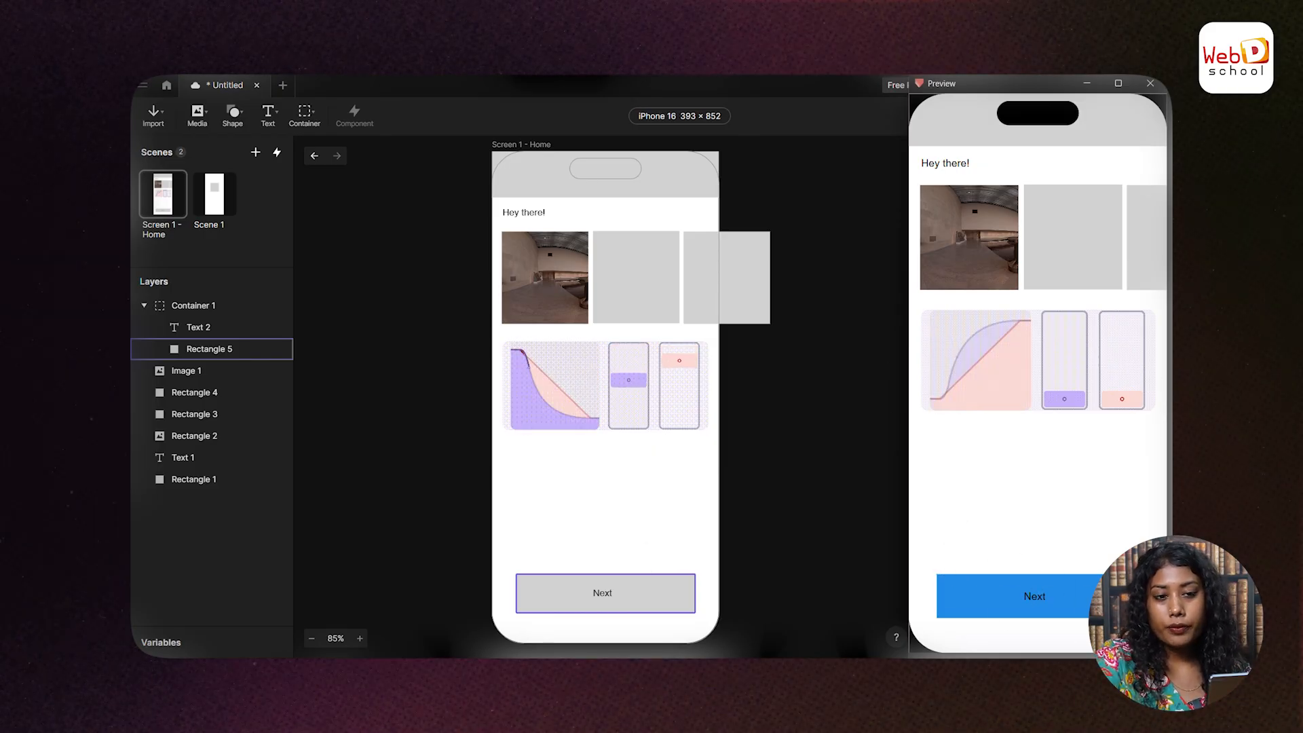
pyautogui.click(1150, 83)
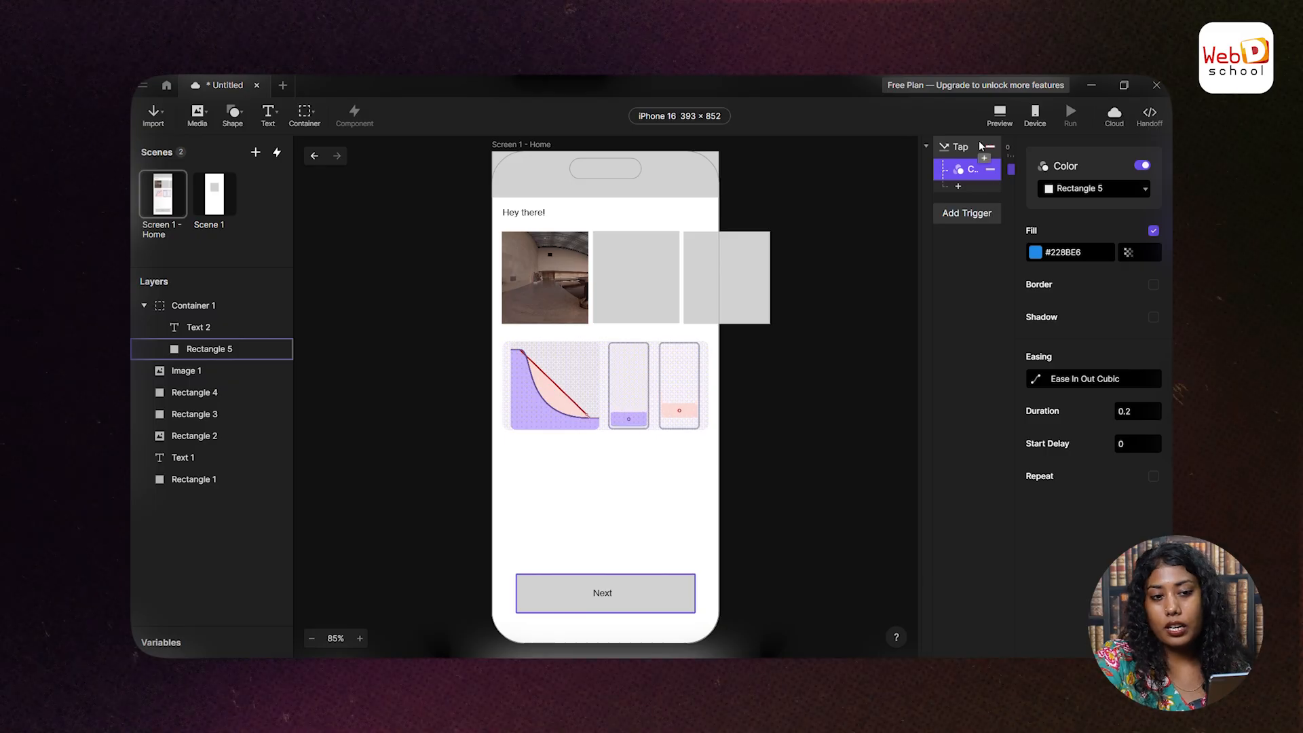
# - Add a Jump response to the Next button's Tap trigger, targeting Scene 1 with the Smart transition
pyautogui.click(957, 189)
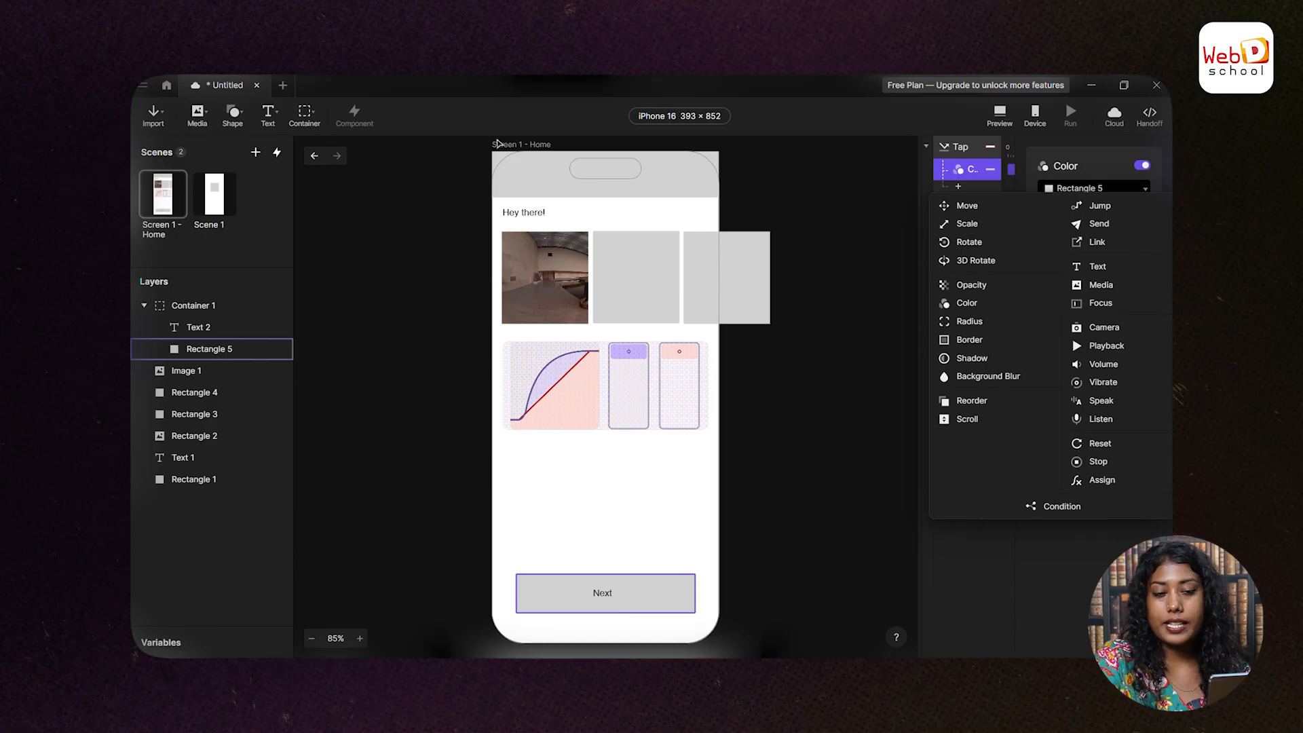
pyautogui.click(1097, 208)
pyautogui.click(1093, 189)
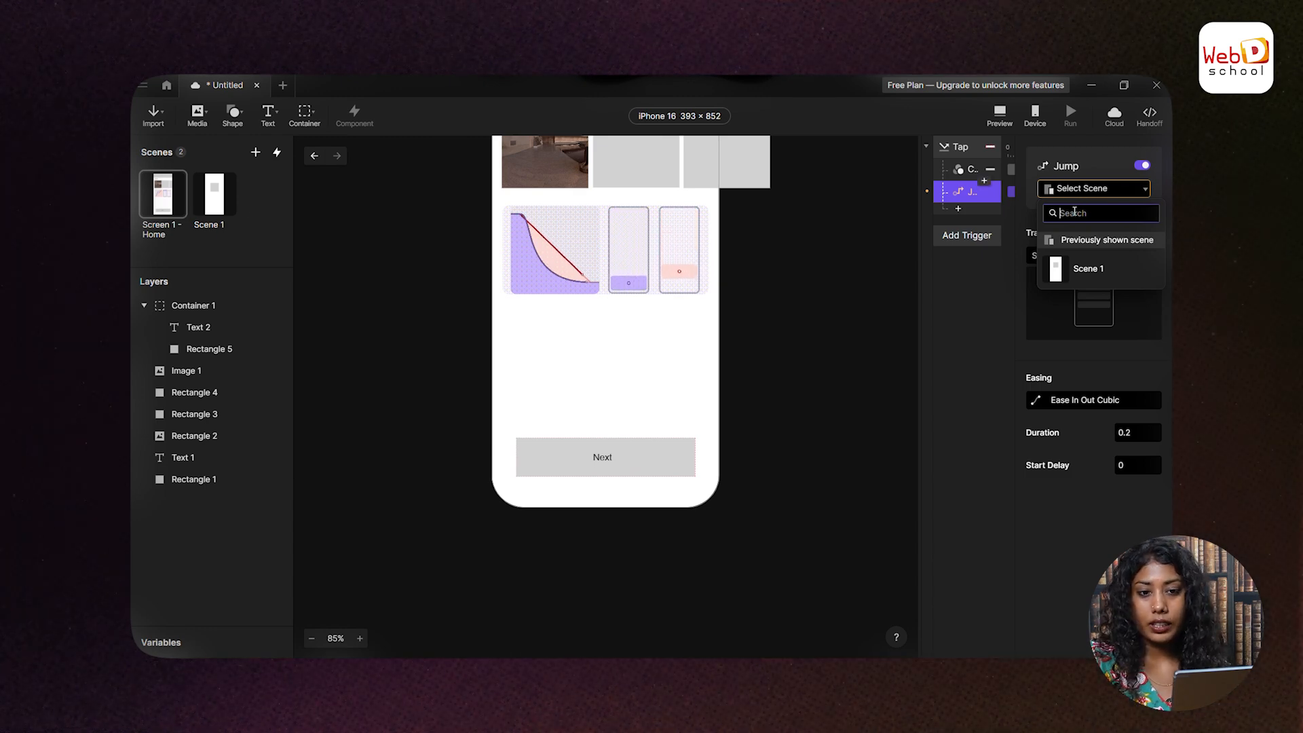
pyautogui.click(1086, 270)
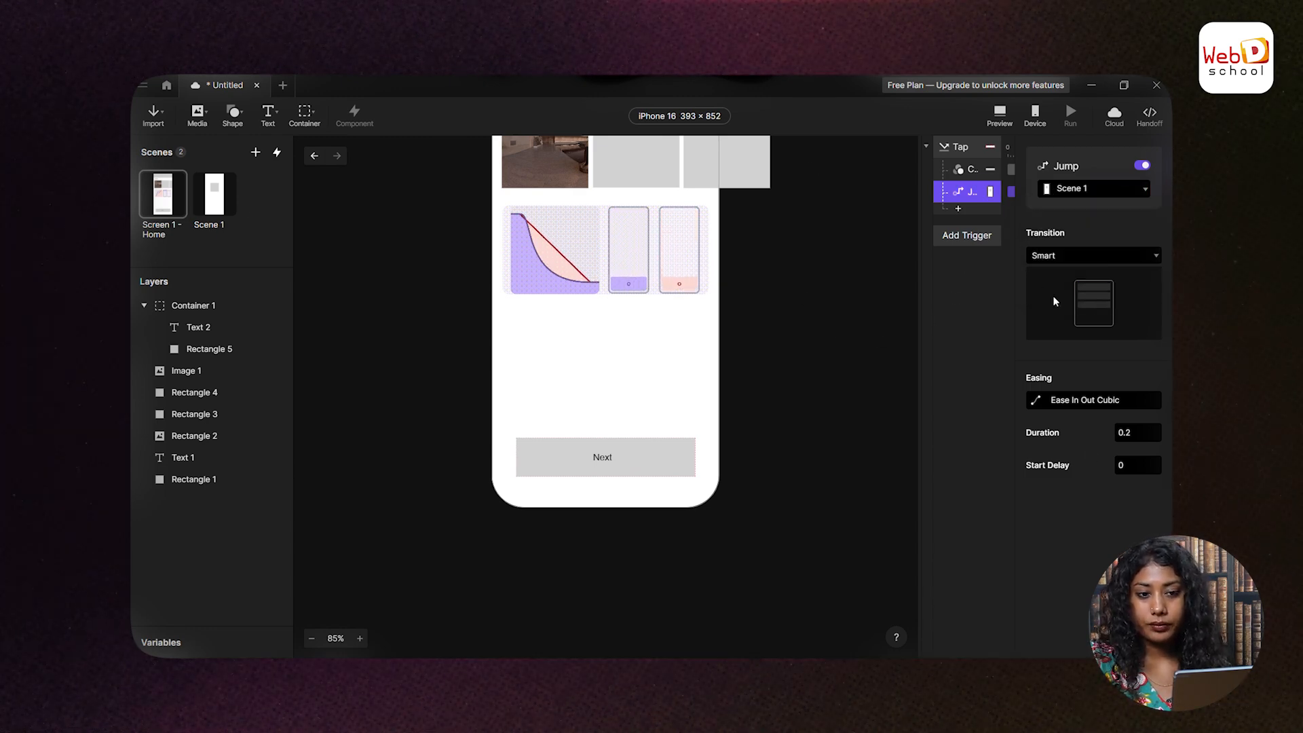
pyautogui.click(1057, 253)
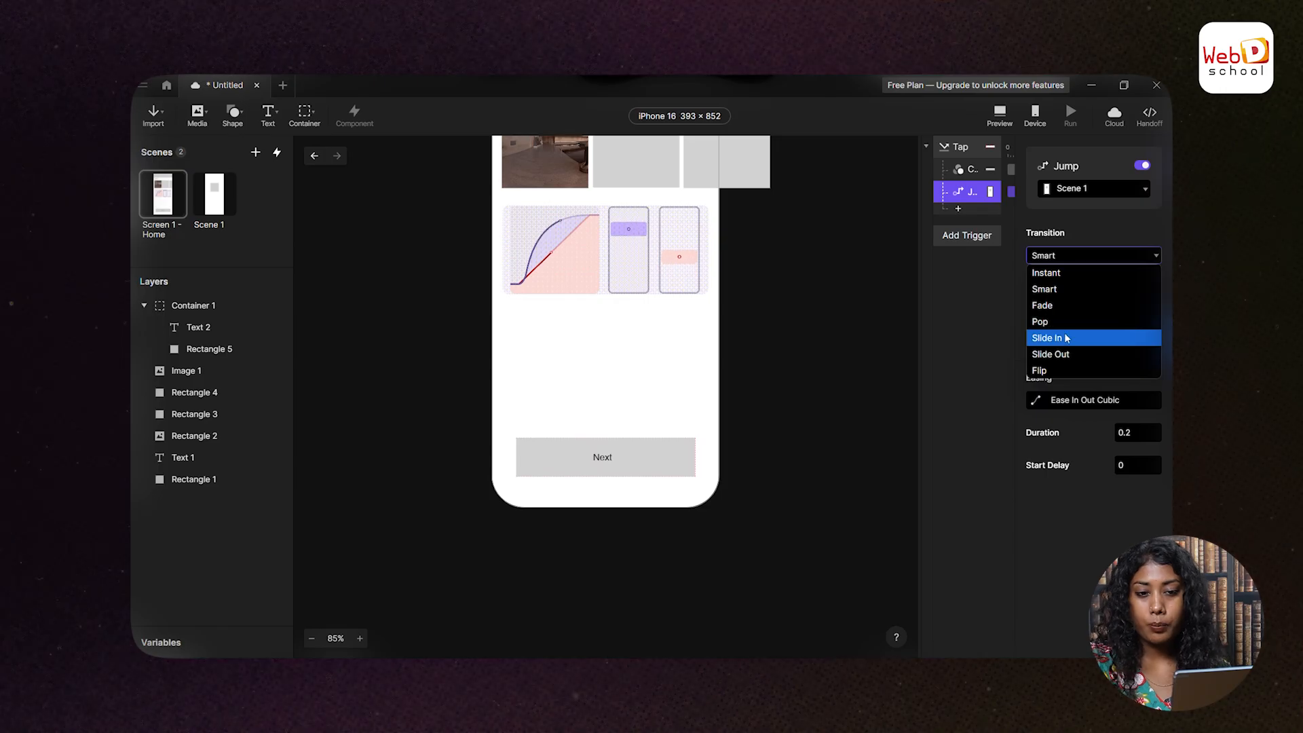
pyautogui.click(1057, 258)
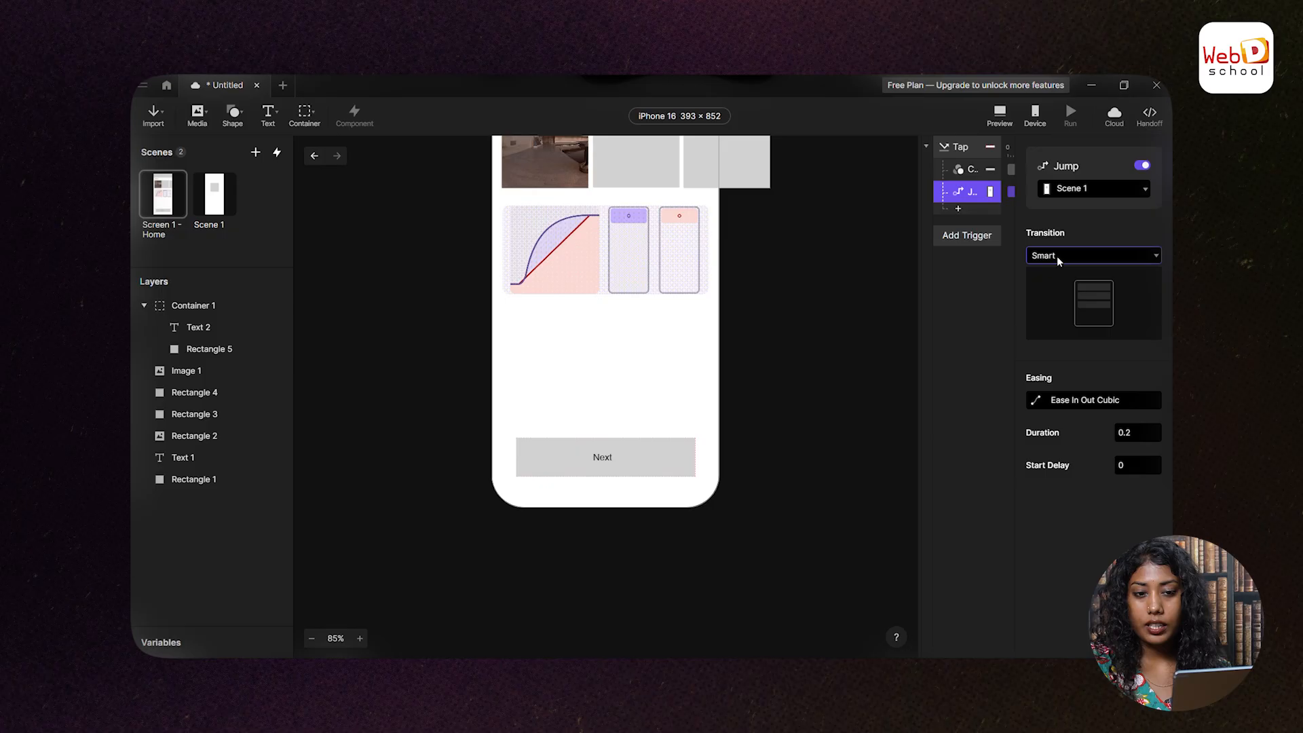
# - Set the Jump response's easing to Linear and its start delay to 0.2
pyautogui.click(1053, 401)
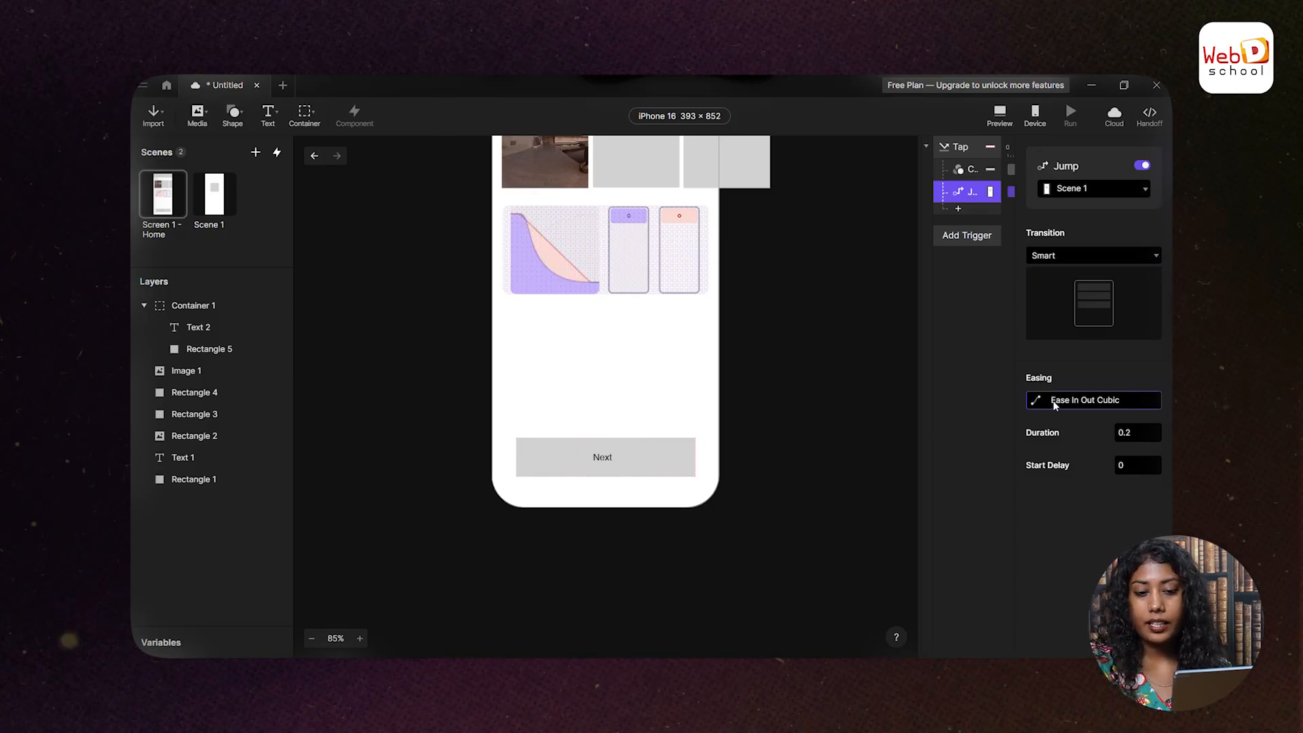
pyautogui.click(1035, 401)
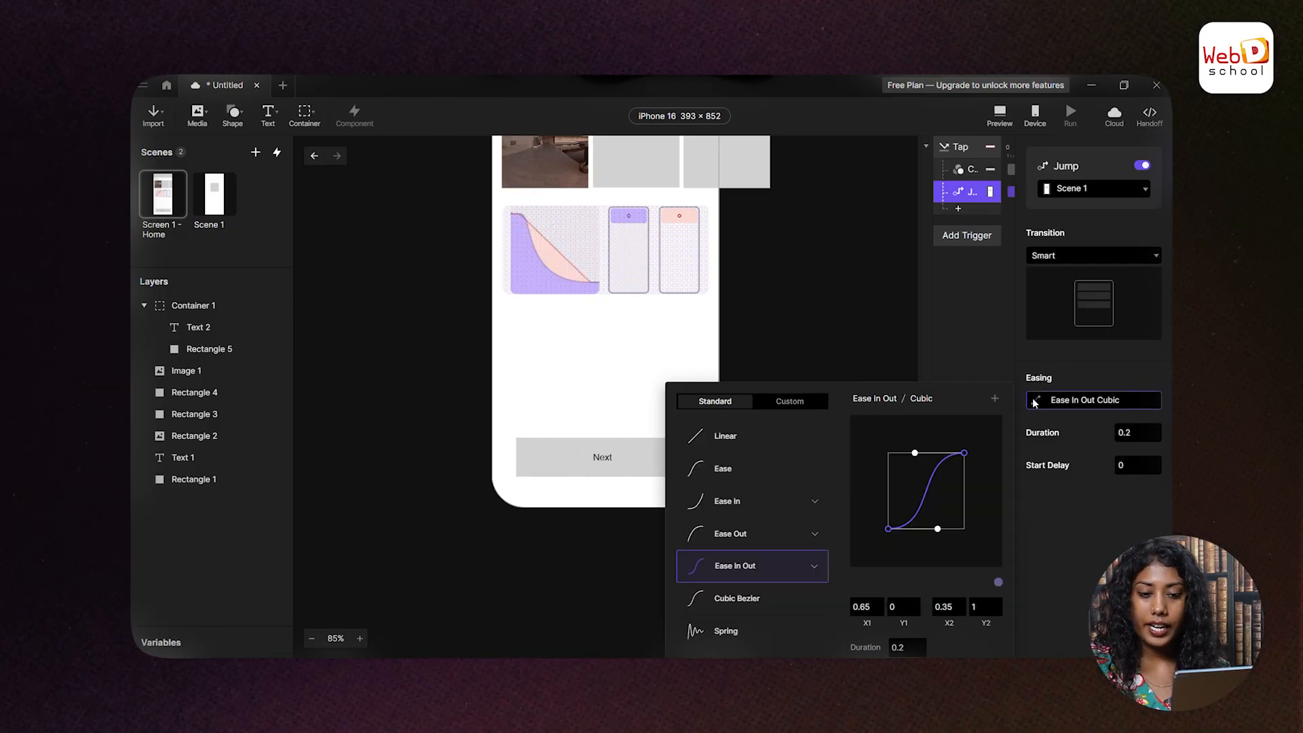
pyautogui.click(734, 441)
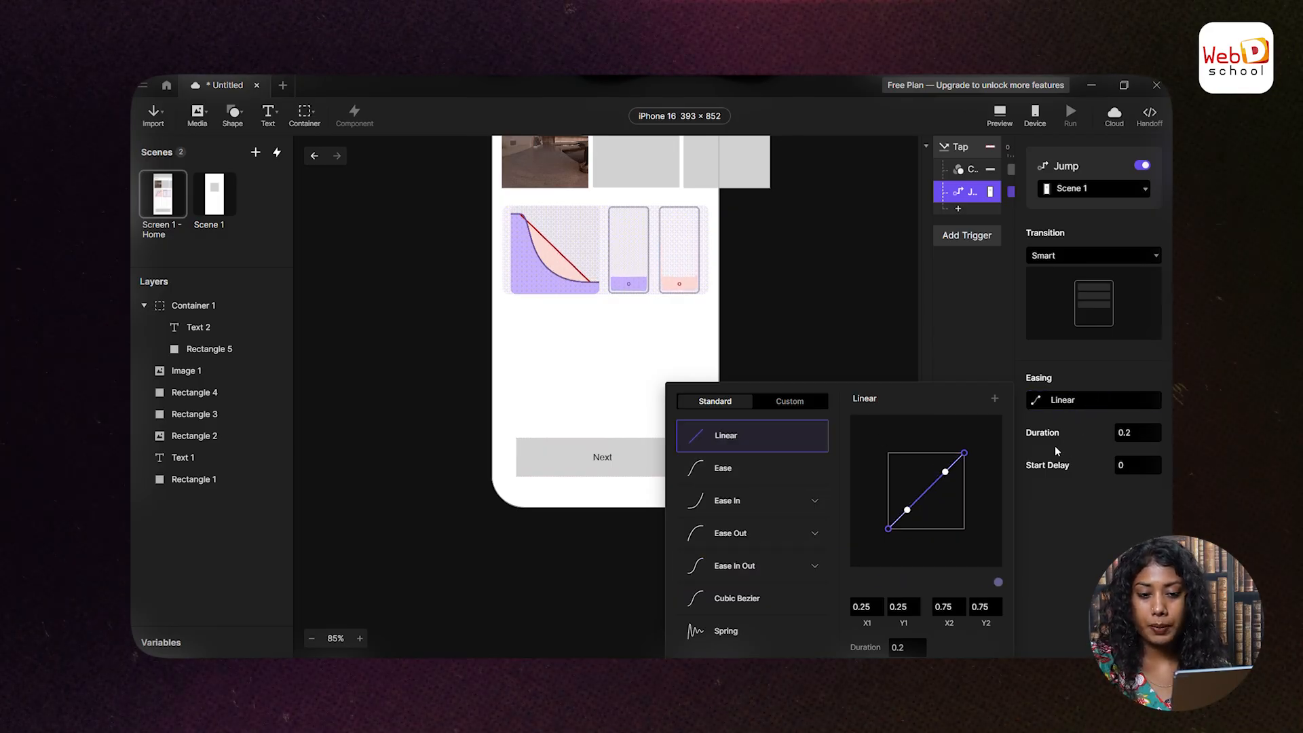
pyautogui.click(1133, 467)
pyautogui.click(1135, 468)
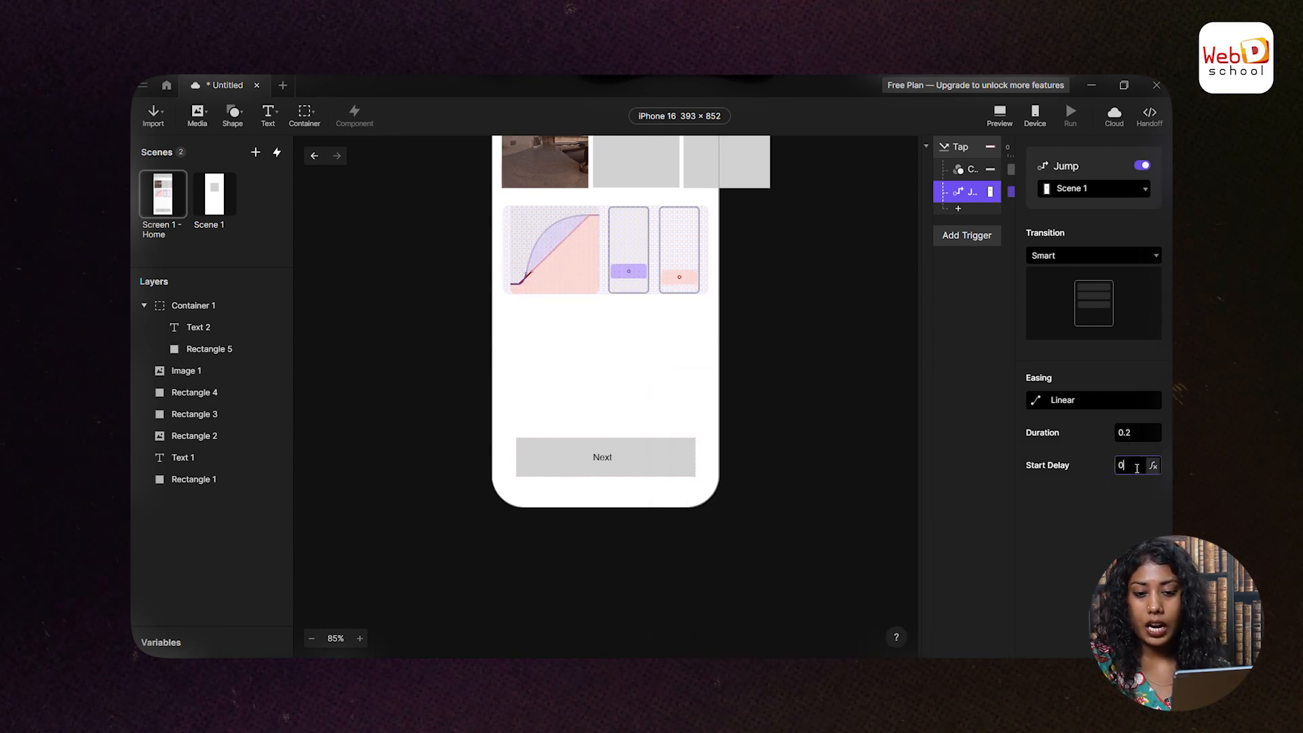
pyautogui.press('BackSpace')
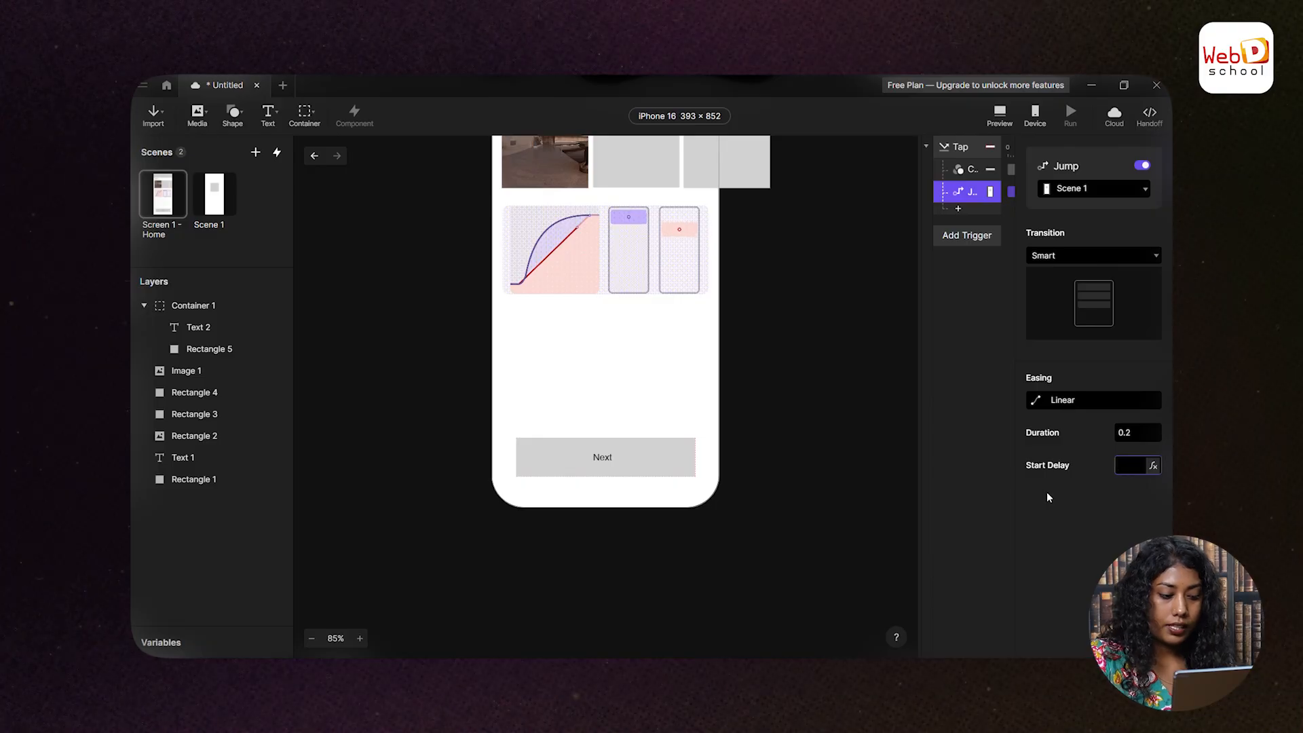
pyautogui.write('0.2')
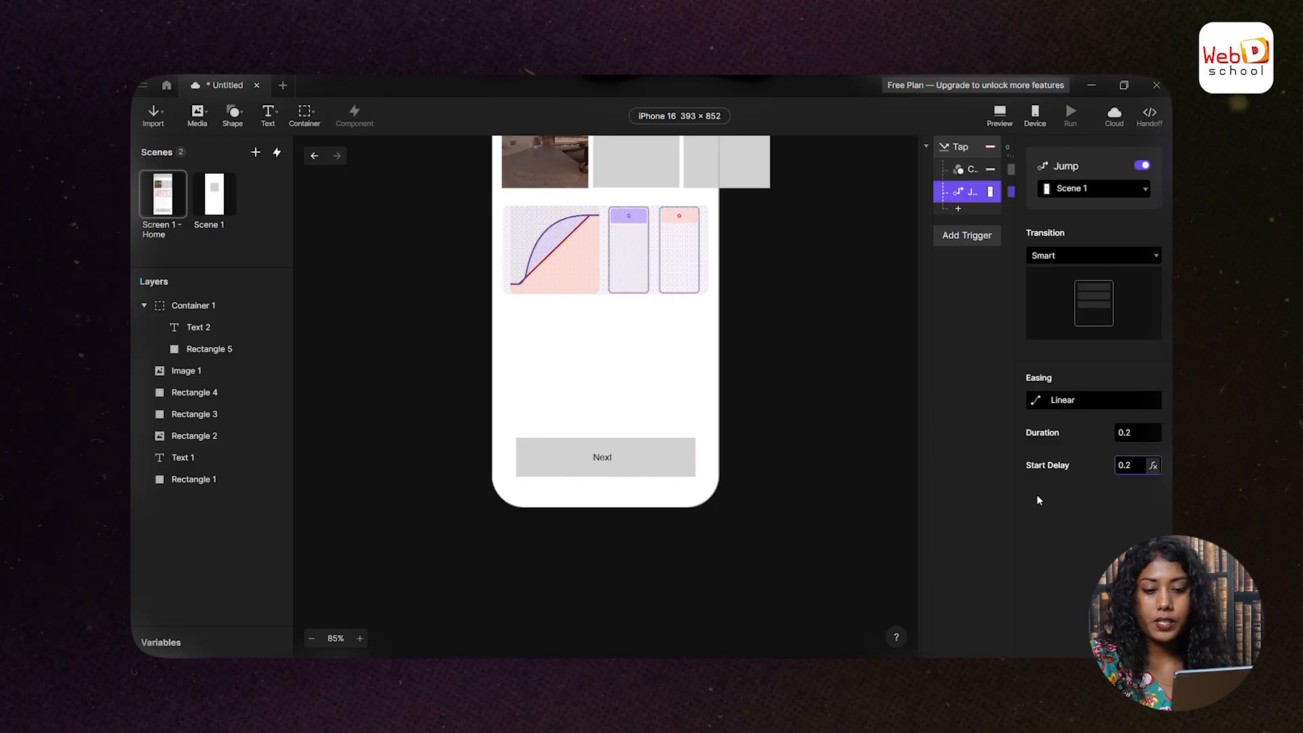
pyautogui.press('Return')
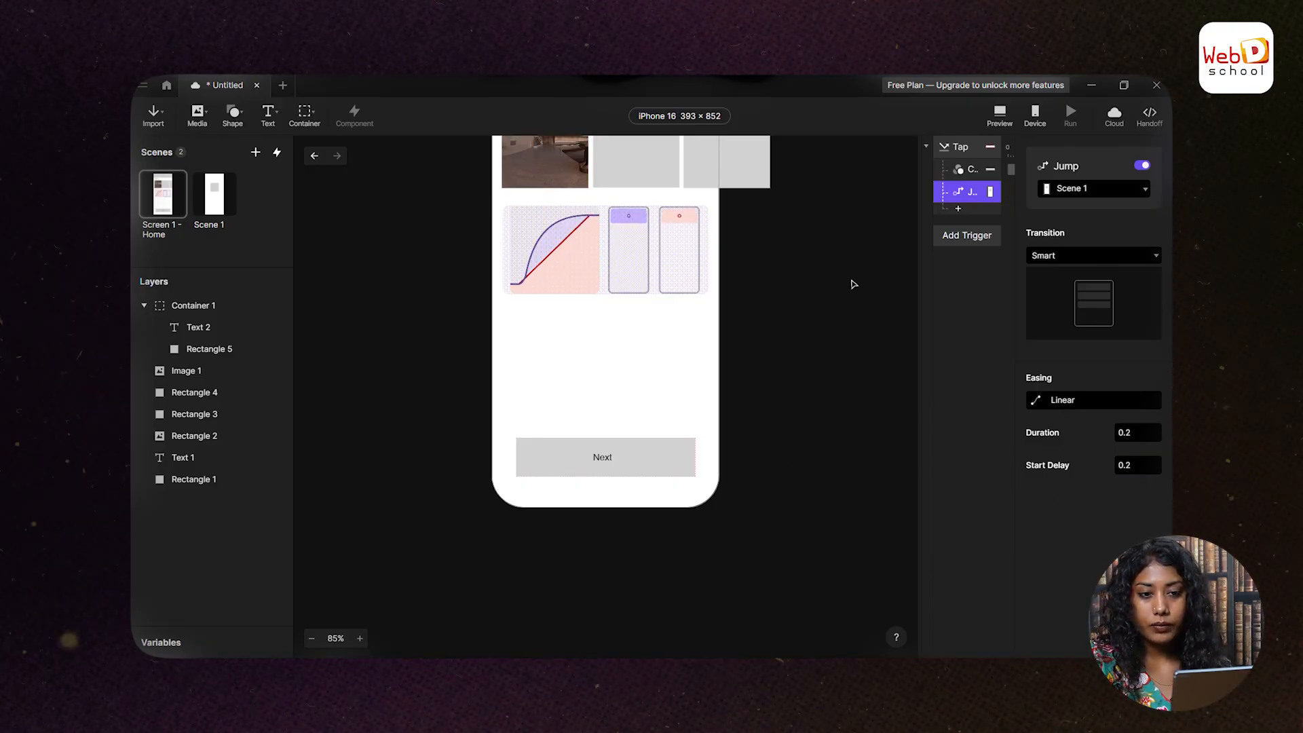
# - Preview the prototype, test the Next button's jump to the second scene, and close the preview
pyautogui.scroll(5, 782, 310)
pyautogui.scroll(-3, 732, 327)
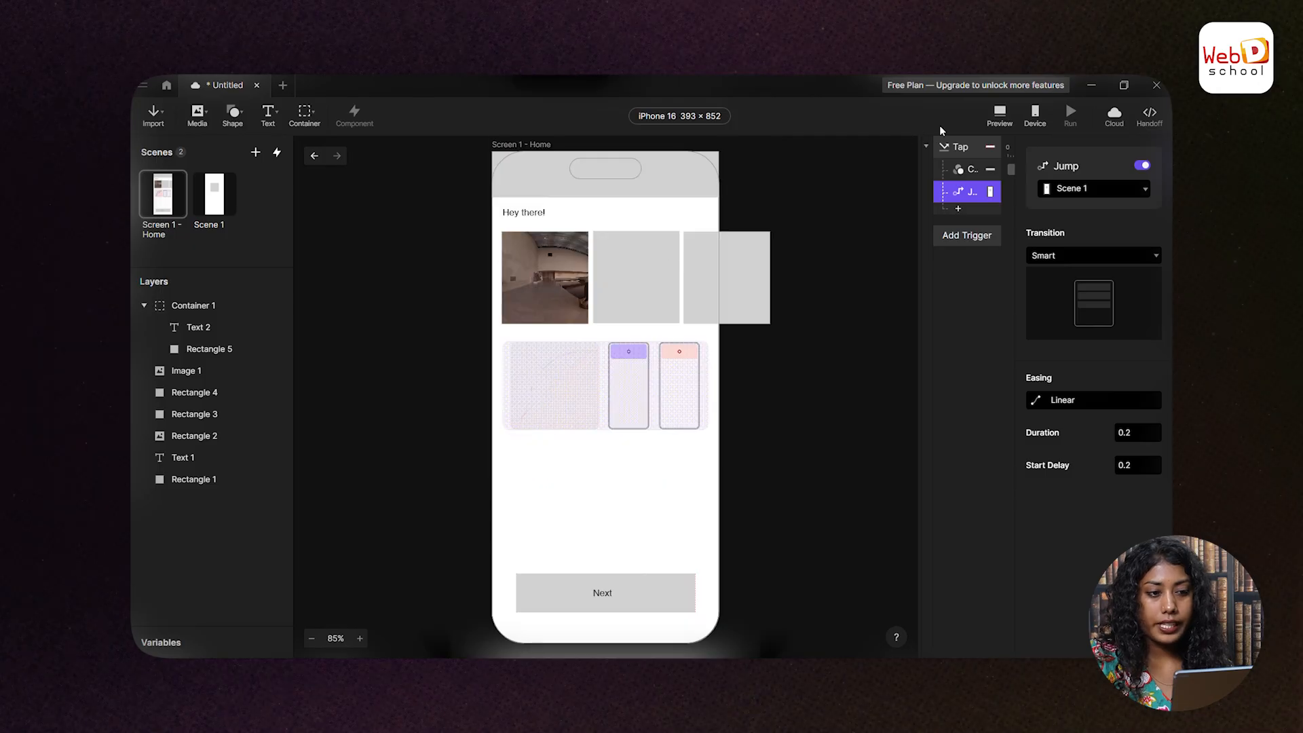
pyautogui.click(1001, 115)
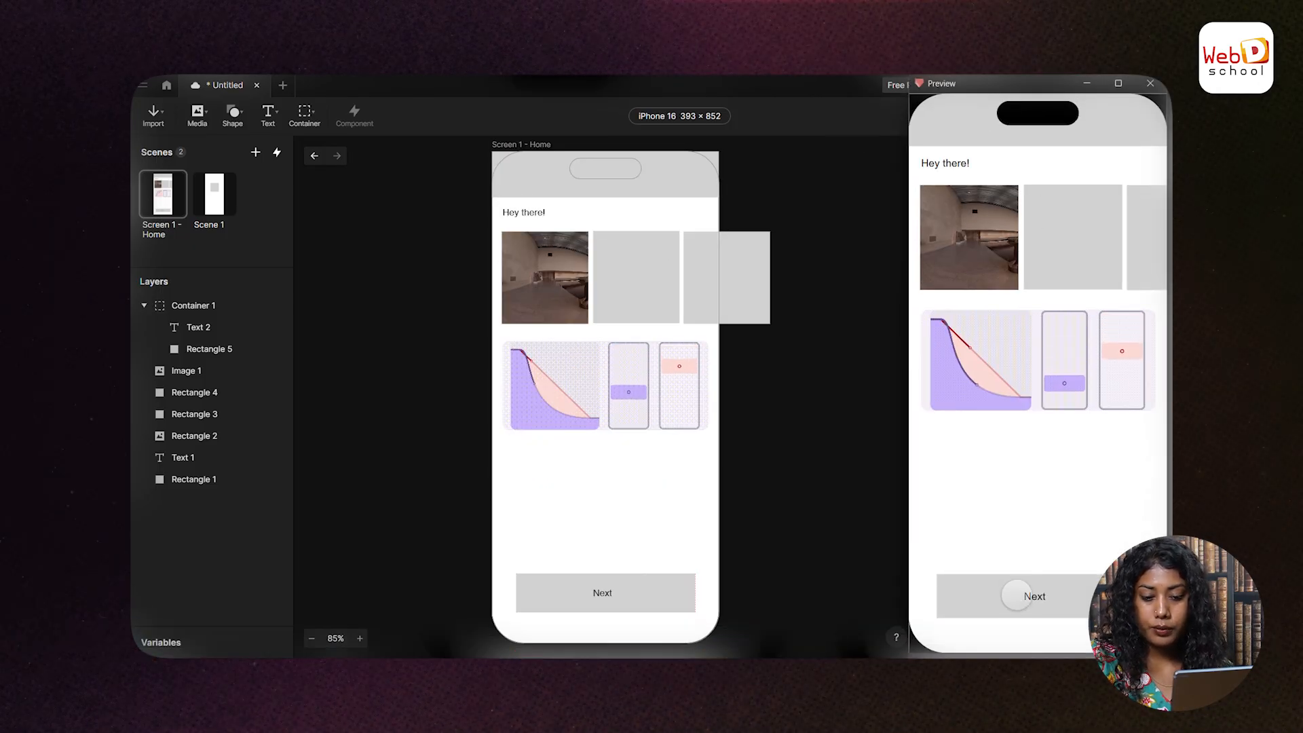
pyautogui.click(1016, 594)
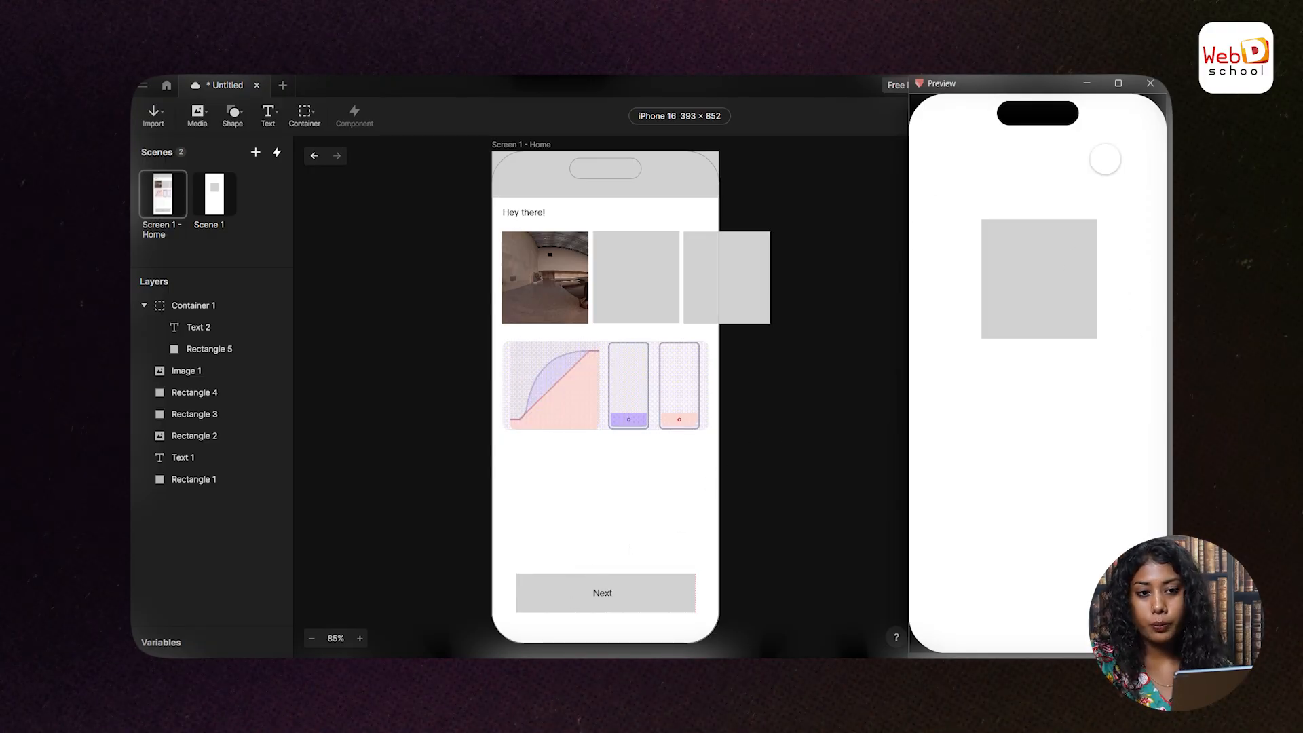
pyautogui.click(1149, 84)
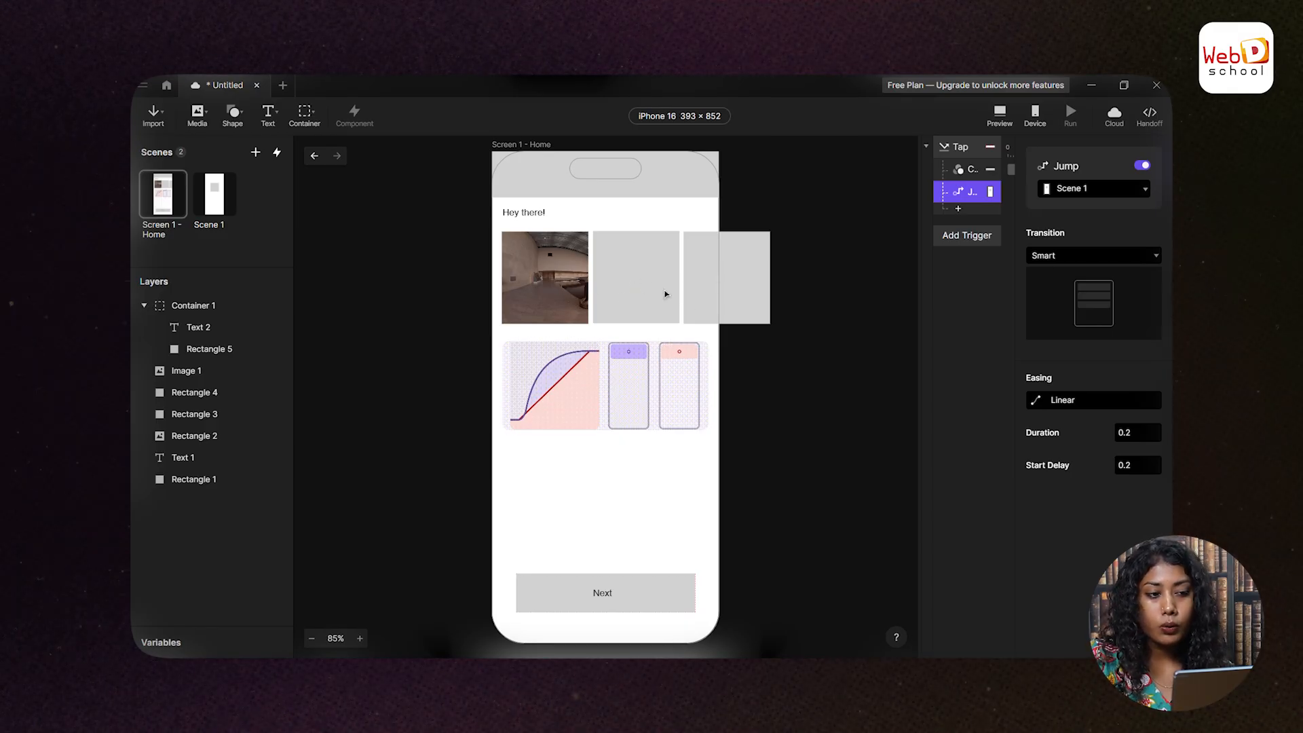
pyautogui.click(552, 282)
pyautogui.keyDown('shift'); pyautogui.click(629, 282); pyautogui.keyUp('shift')
pyautogui.keyDown('shift'); pyautogui.click(725, 280); pyautogui.keyUp('shift')
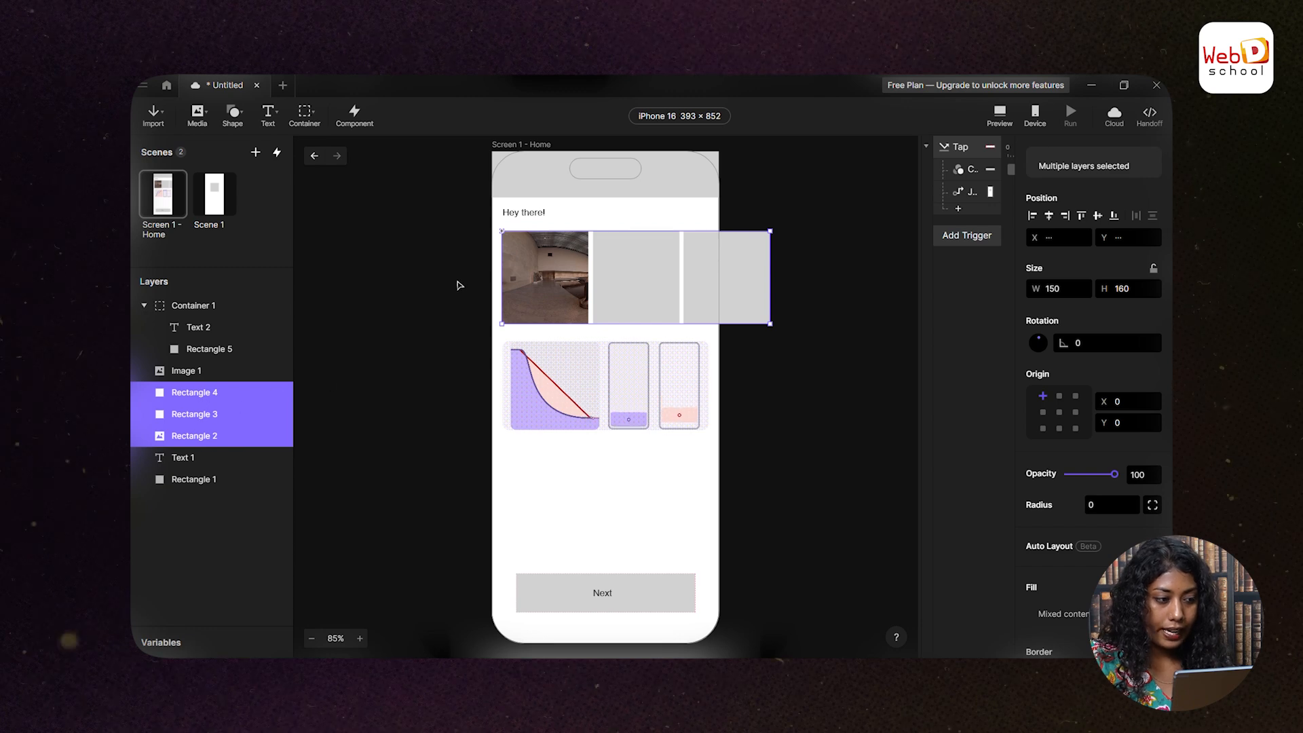
pyautogui.click(413, 296)
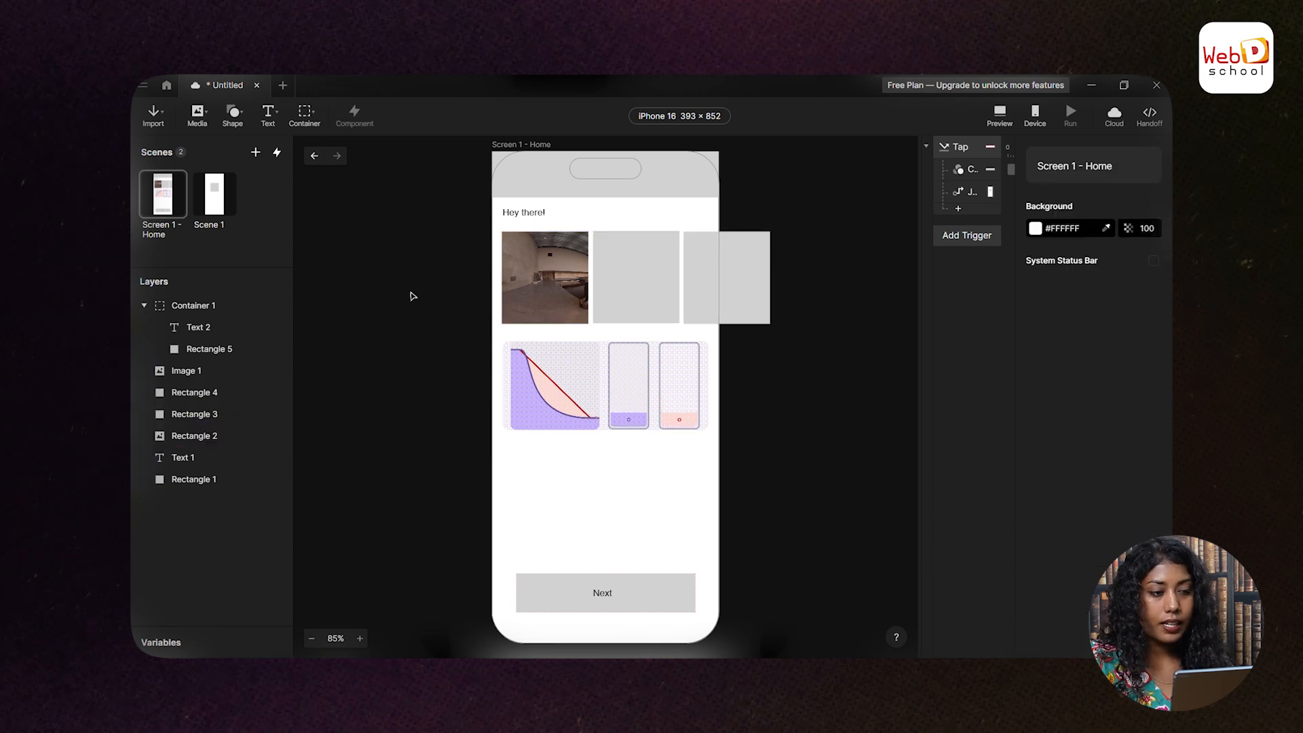
# - Draw a scroll container about 394 × 188 around the row of three rectangles below the greeting on Screen 1 - Home
pyautogui.click(307, 113)
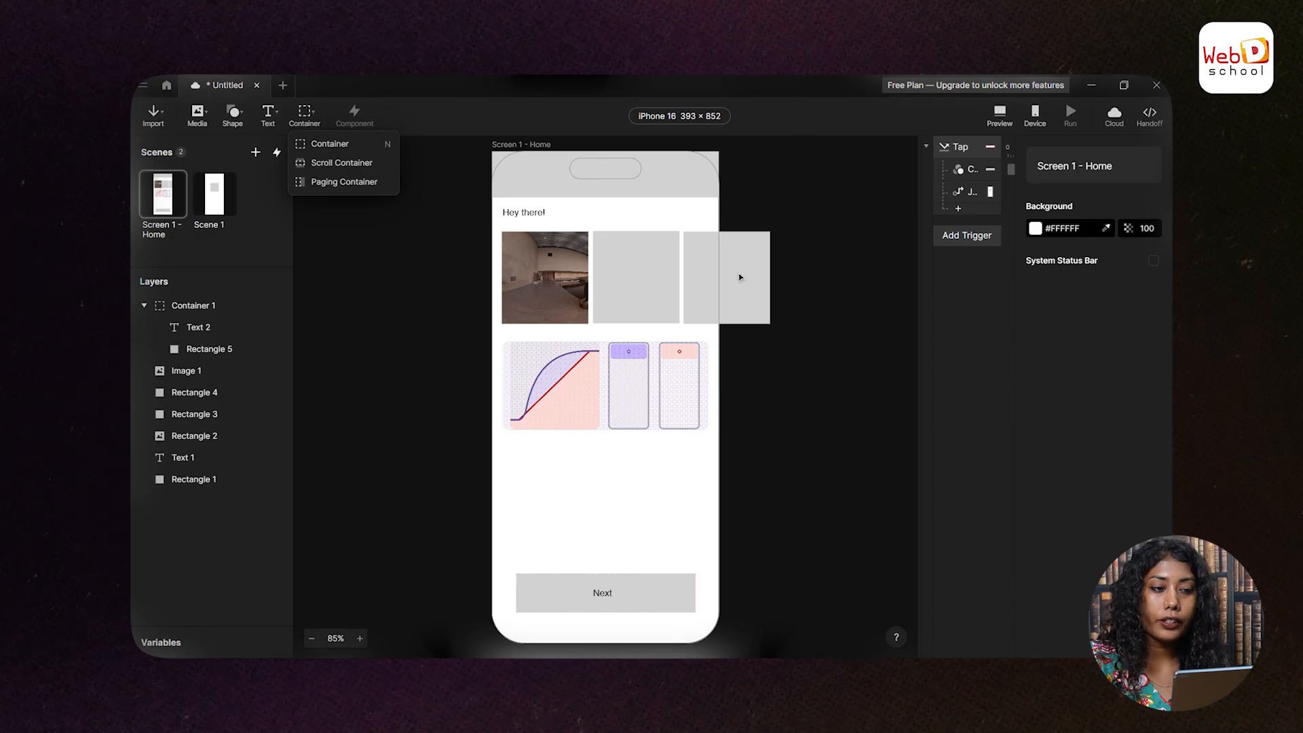
pyautogui.click(336, 163)
pyautogui.moveTo(491, 221)
pyautogui.mouseDown()
pyautogui.moveTo(625, 310)
pyautogui.moveTo(719, 331)
pyautogui.mouseUp()
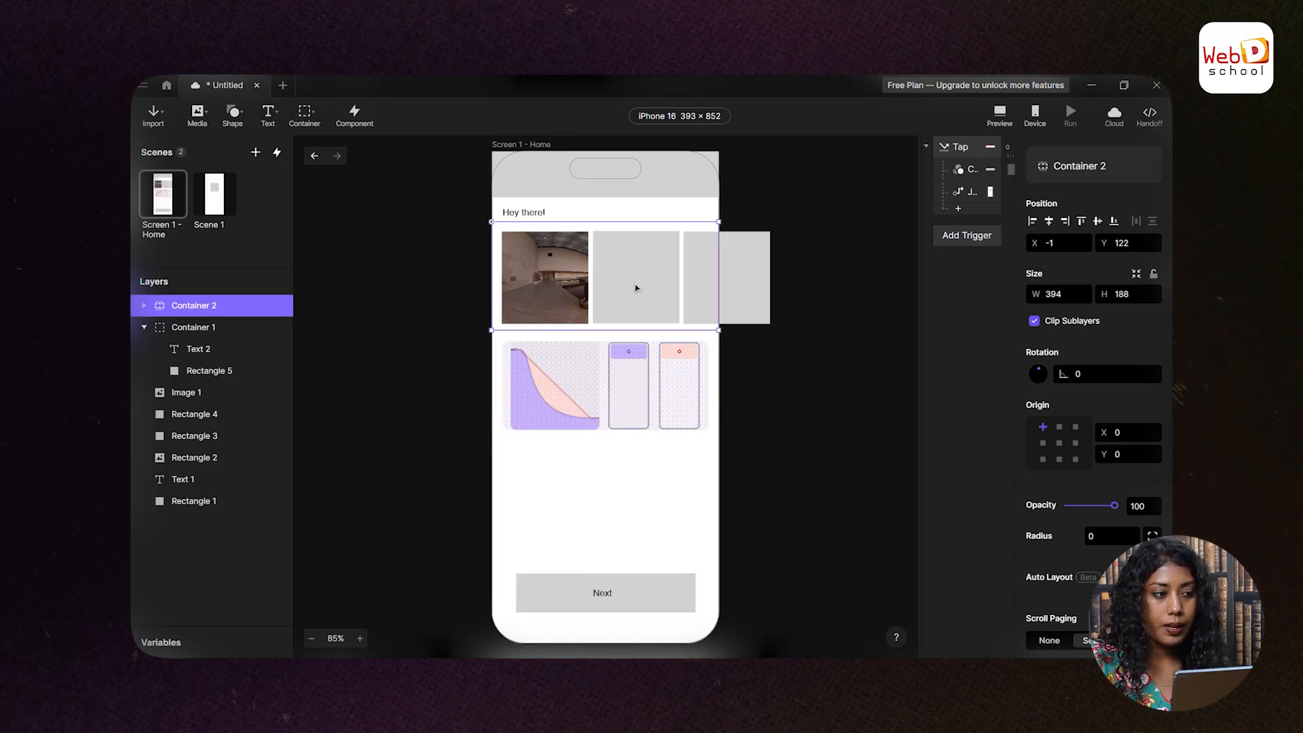
# - Move Rectangle 2, Rectangle 3 and Rectangle 4 into the scroll container, Container 2
pyautogui.click(196, 414)
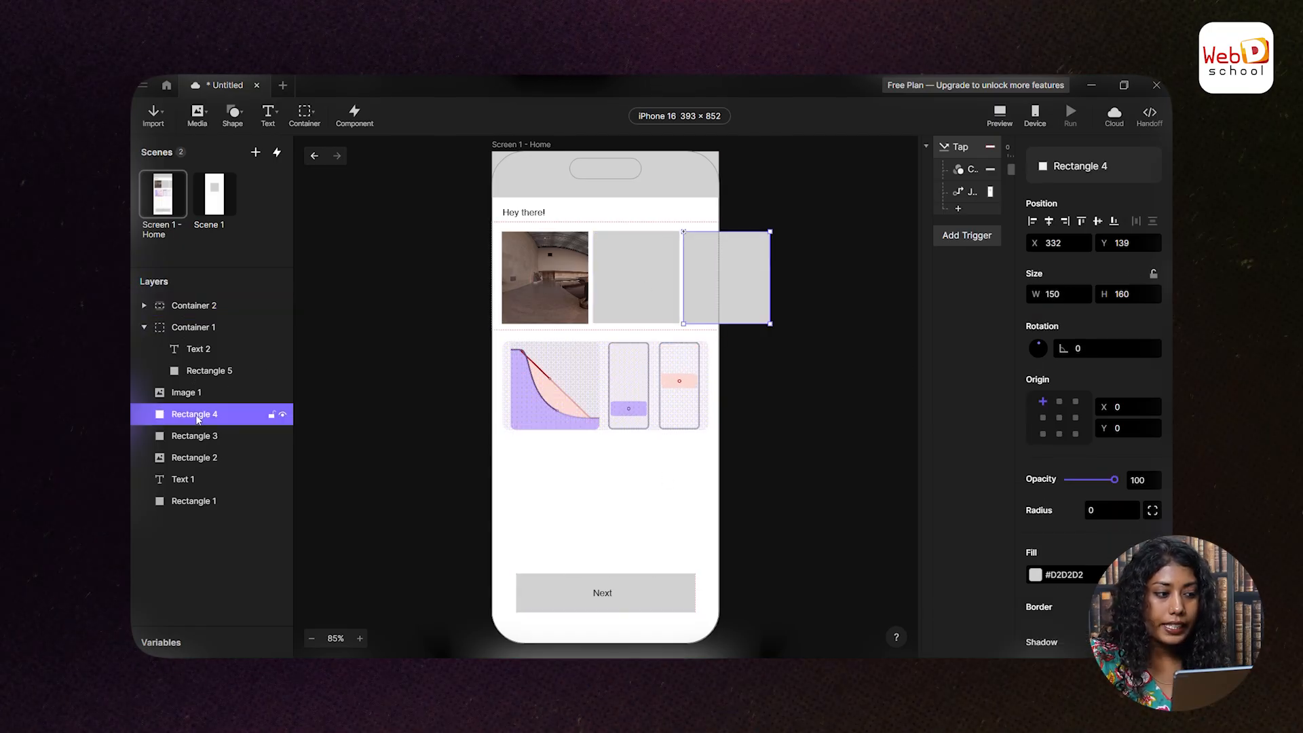
pyautogui.keyDown('shift'); pyautogui.click(206, 458); pyautogui.keyUp('shift')
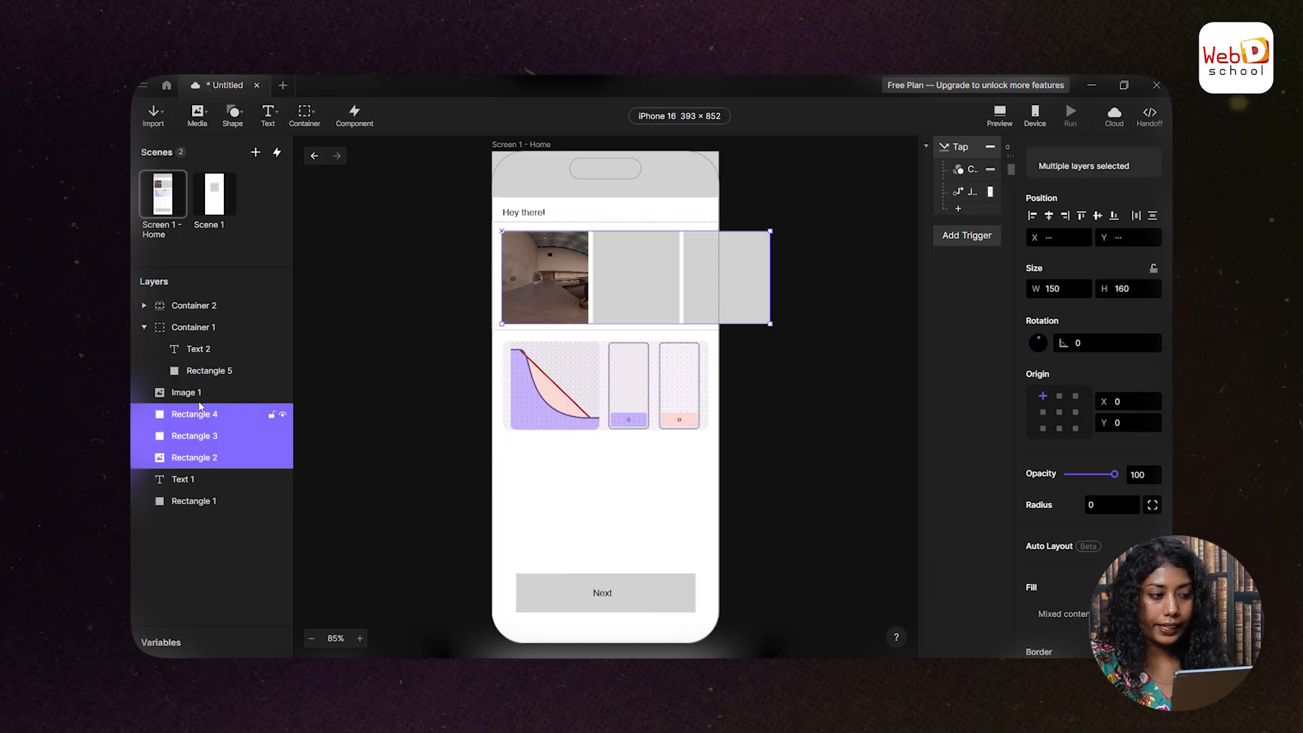
pyautogui.moveTo(200, 406); pyautogui.dragTo(195, 310)
pyautogui.click(328, 268)
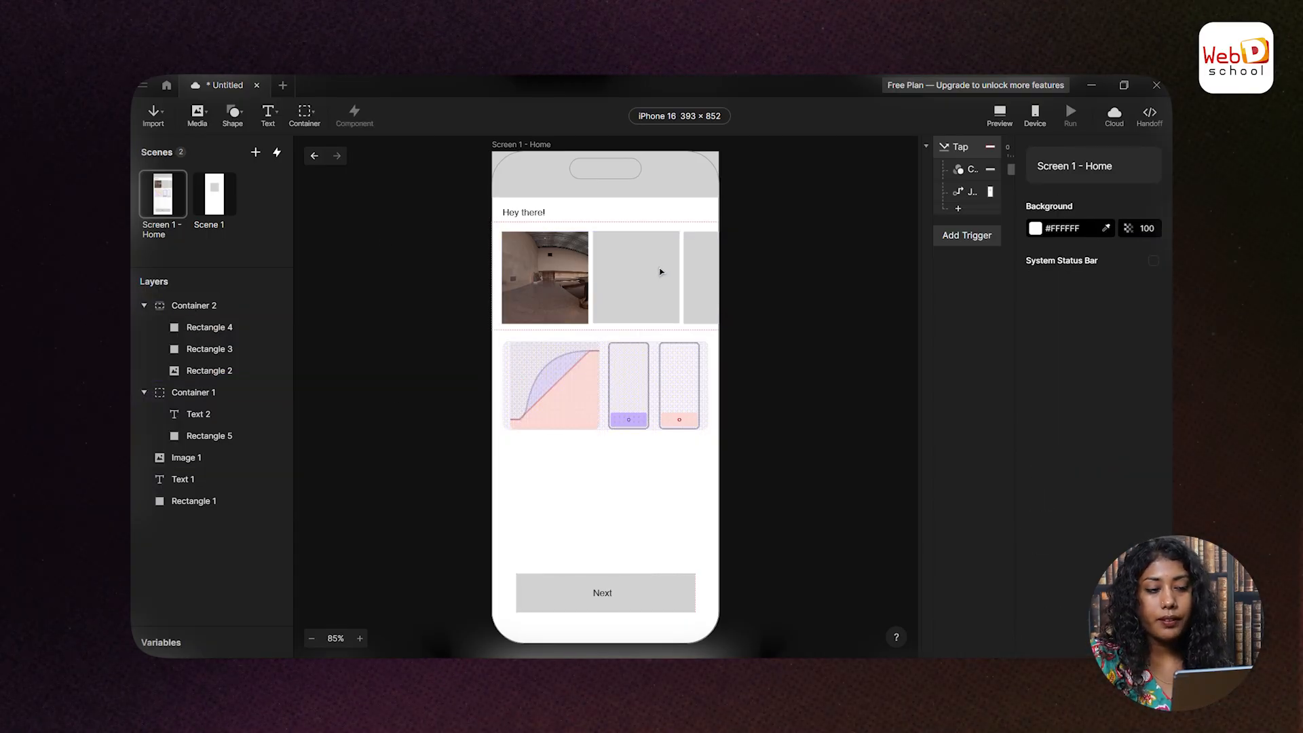
# - Set the scroll direction of Container 2 to horizontal
pyautogui.click(660, 271)
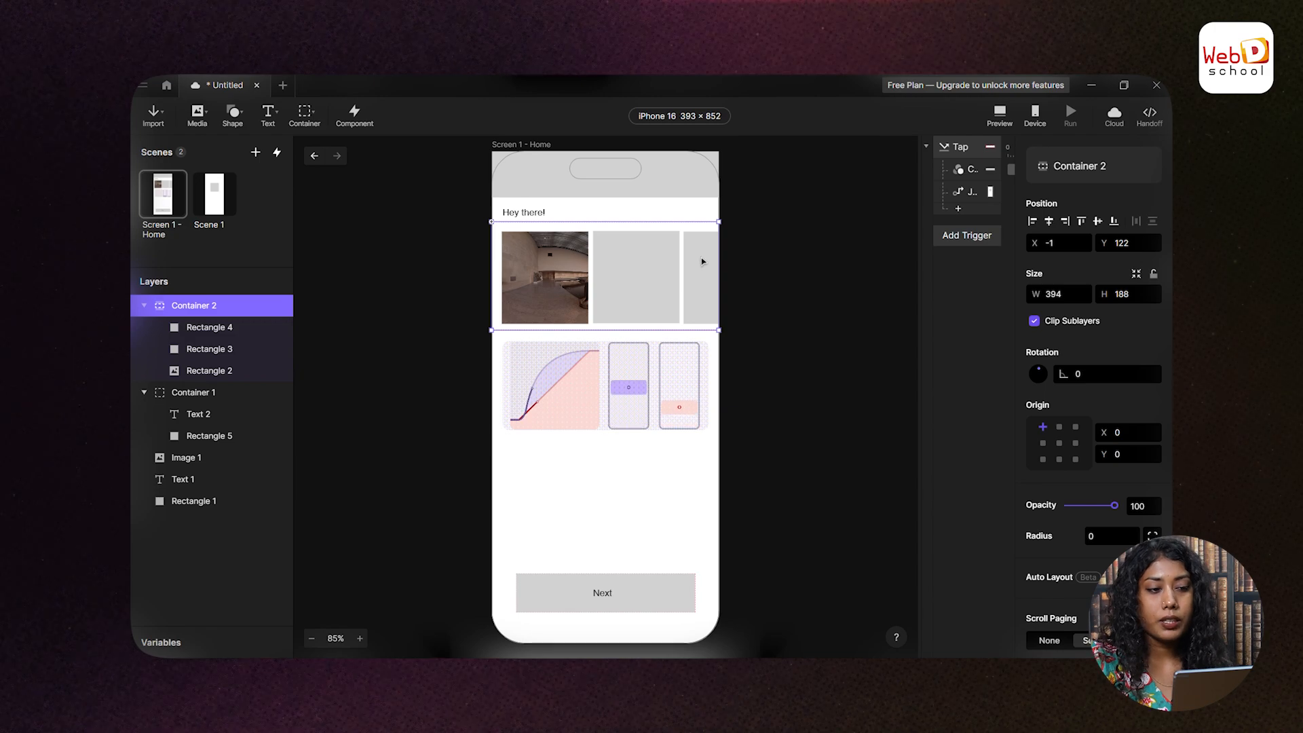
pyautogui.scroll(-5, 956, 372)
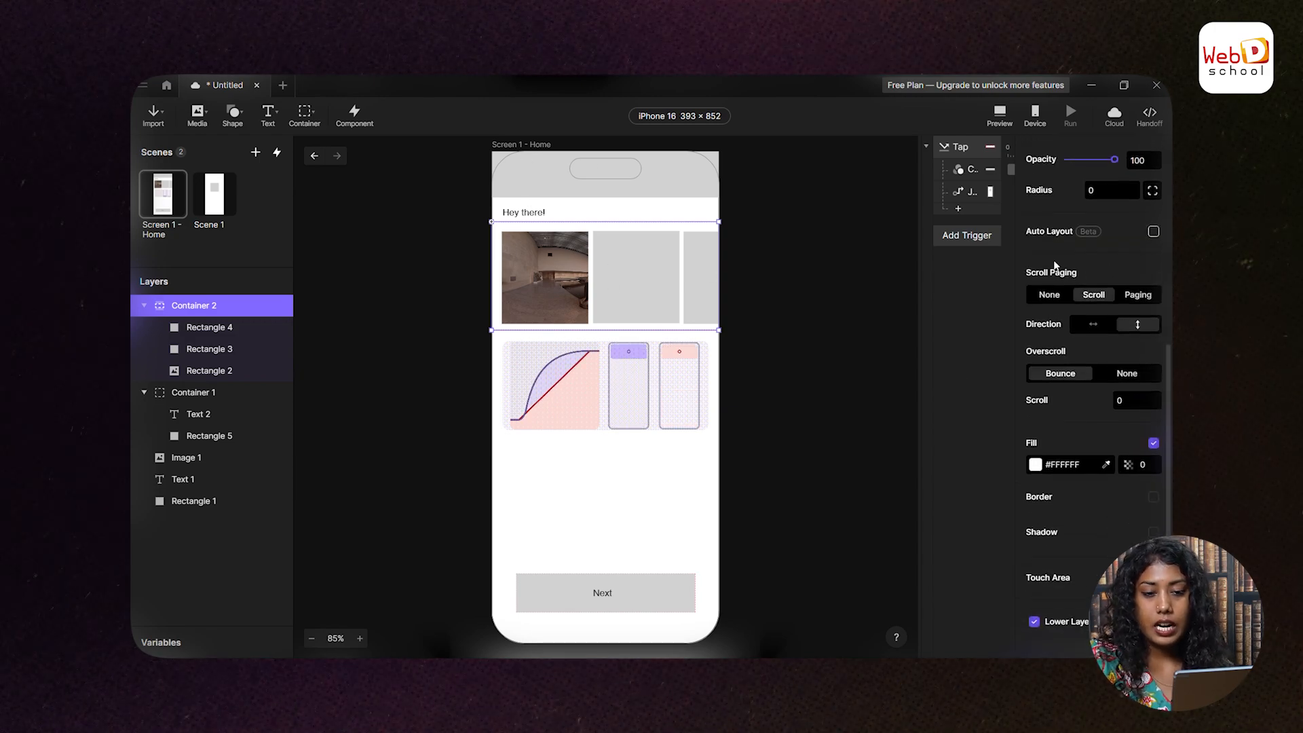
pyautogui.scroll(-1, 1113, 285)
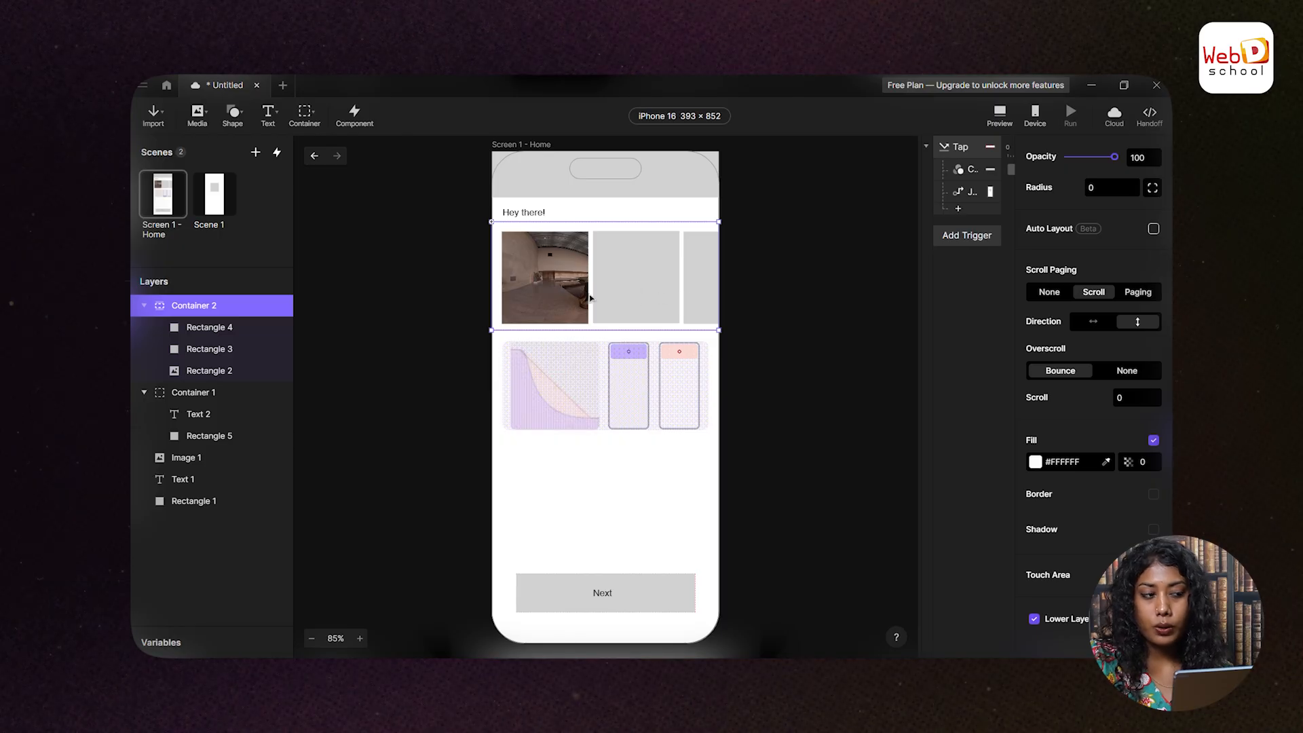
pyautogui.click(1110, 330)
pyautogui.scroll(3, 1086, 389)
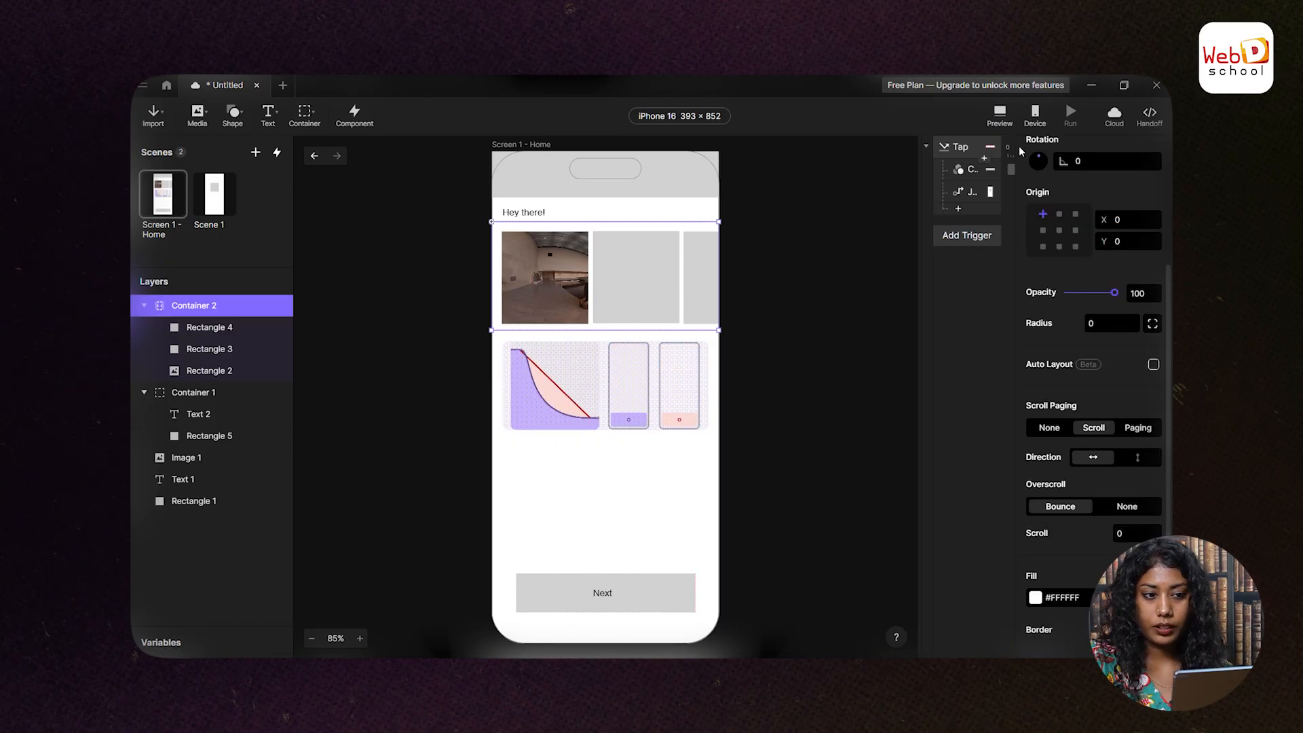
# - Preview the prototype, test the horizontal scrolling of the image row and the Next button, and close the preview
pyautogui.click(1000, 116)
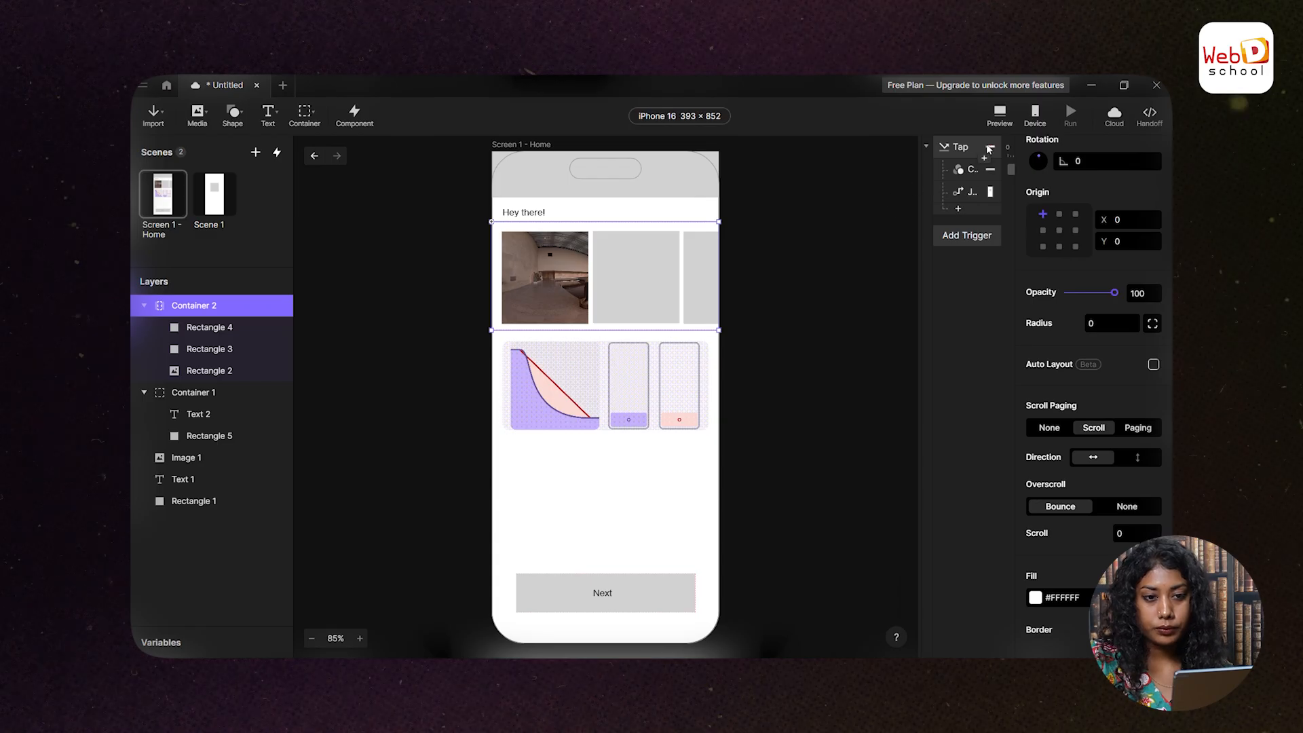
pyautogui.moveTo(1018, 252); pyautogui.dragTo(988, 288)
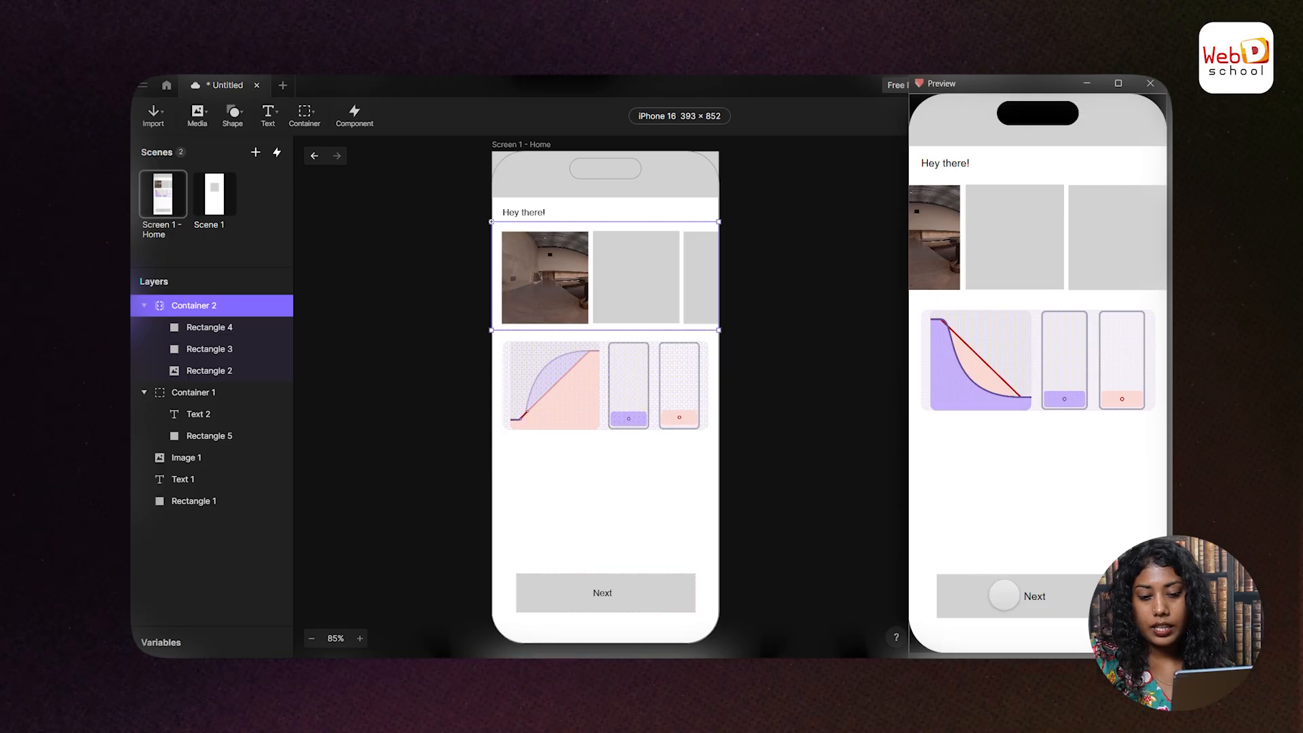
pyautogui.click(1003, 596)
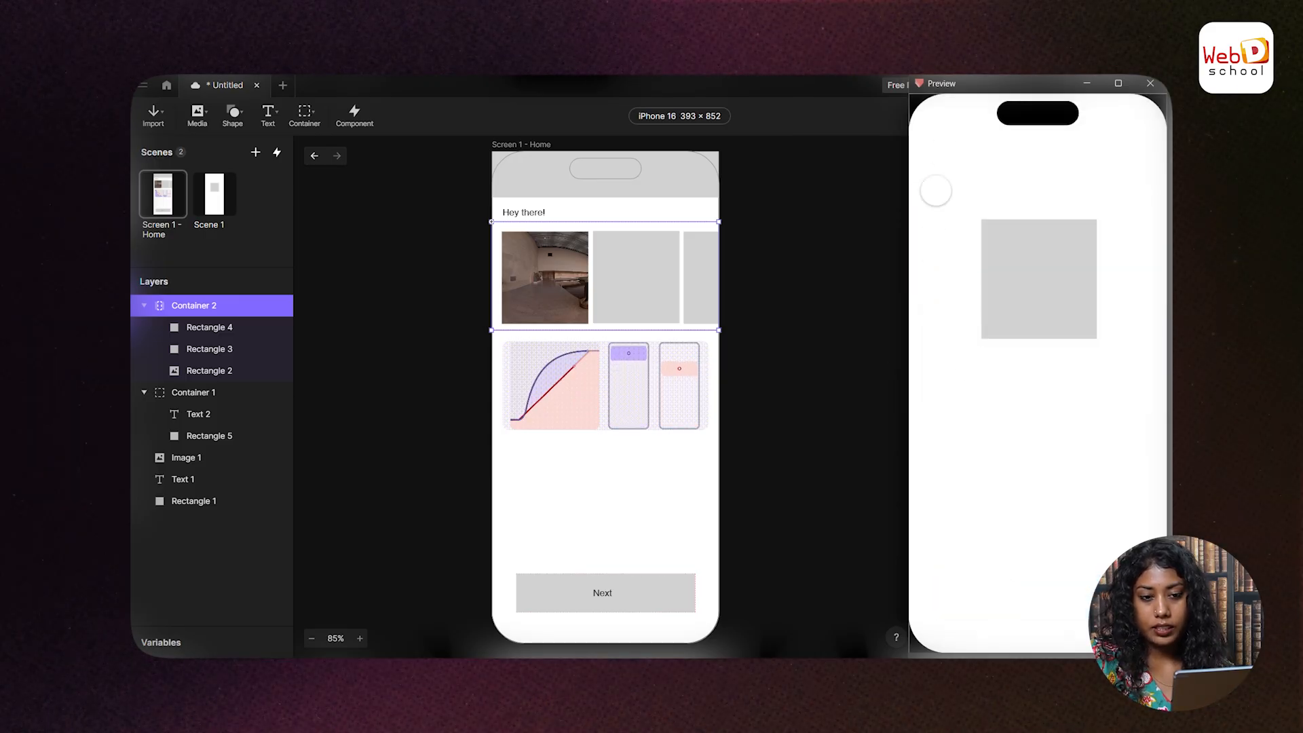
pyautogui.click(1149, 83)
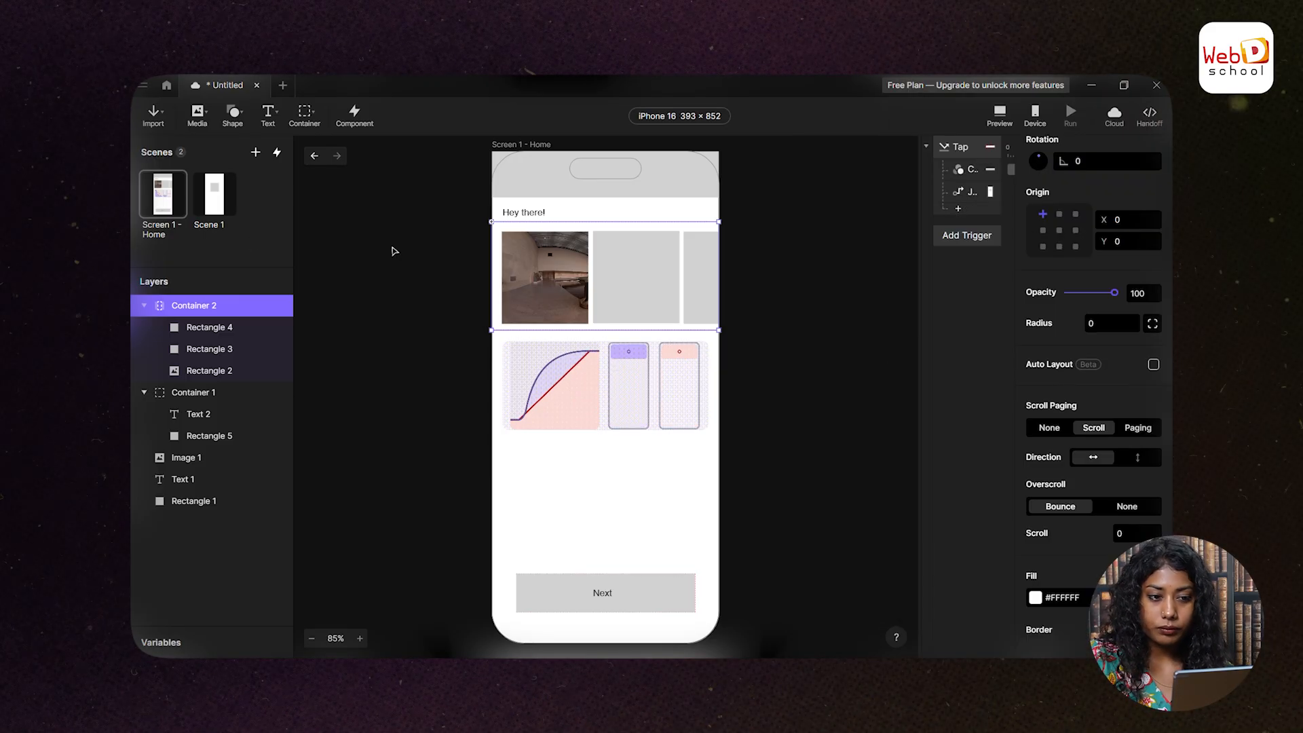
# - Open Scene 1, select its rectangle and examine the available trigger types without adding one
pyautogui.click(213, 194)
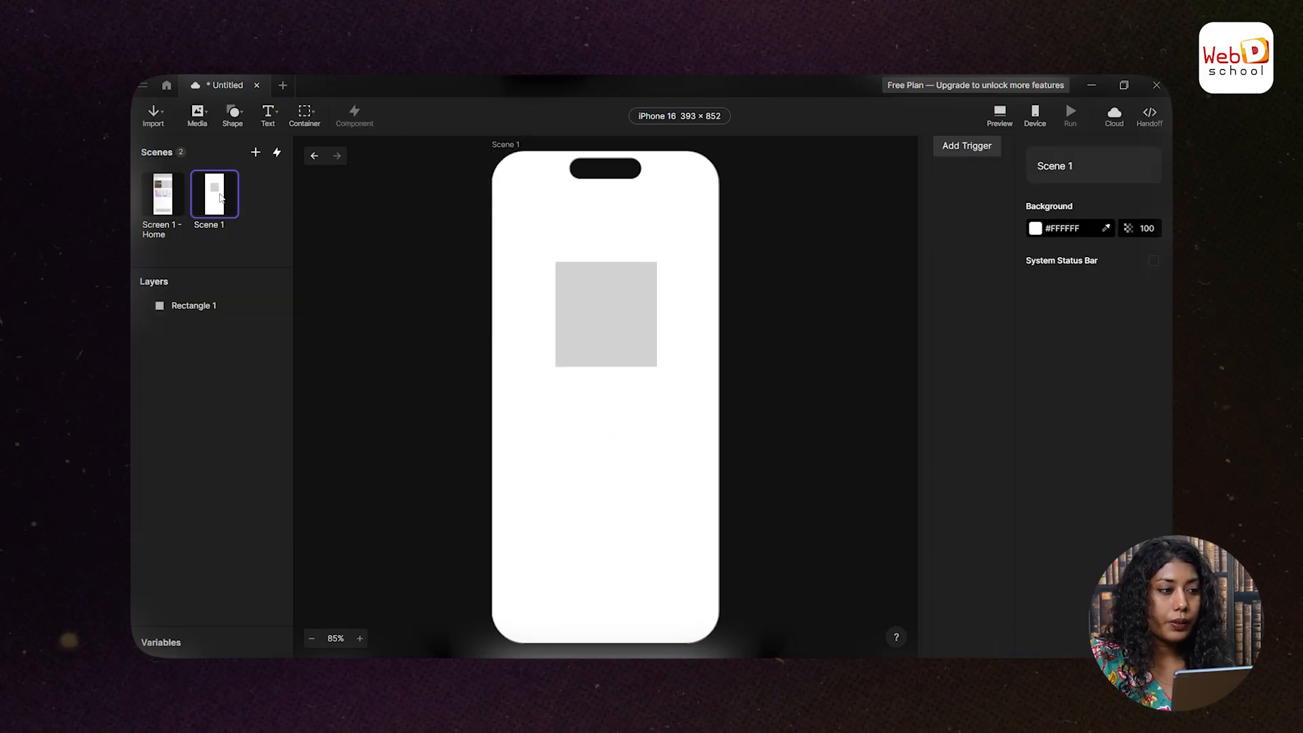
pyautogui.click(599, 305)
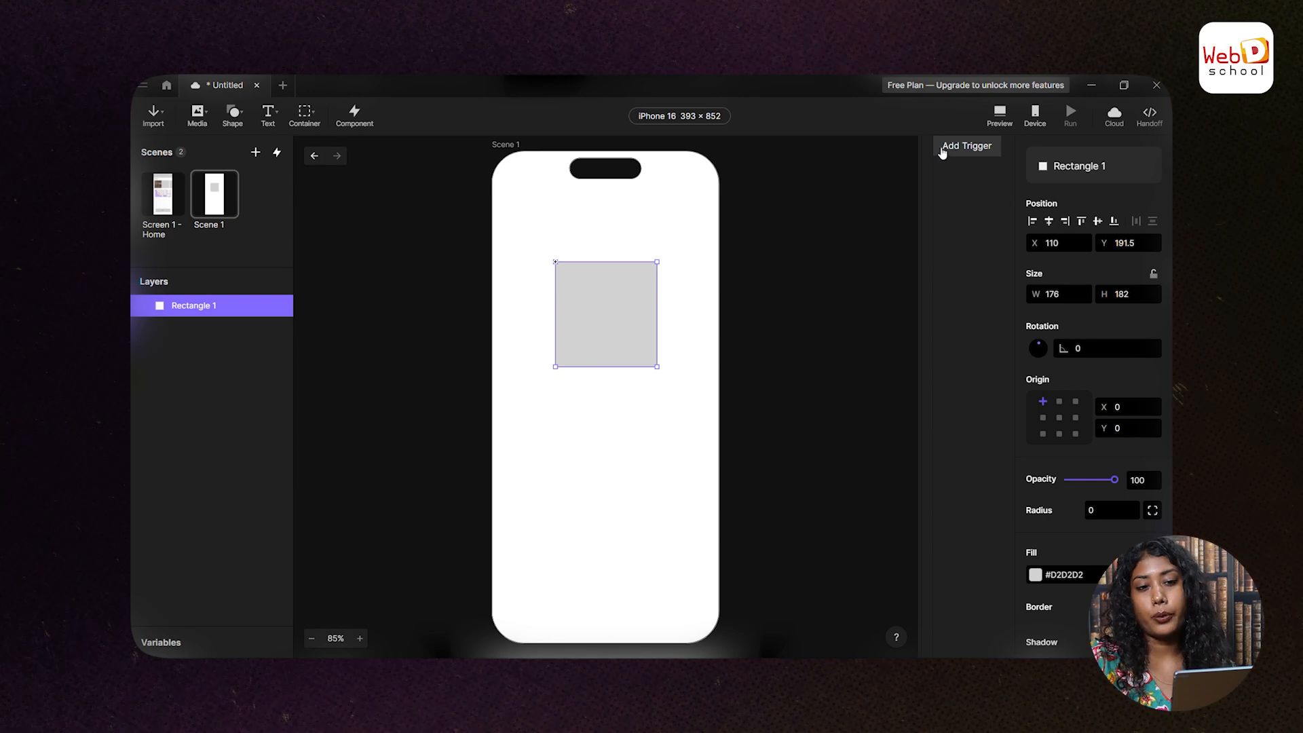
pyautogui.click(965, 156)
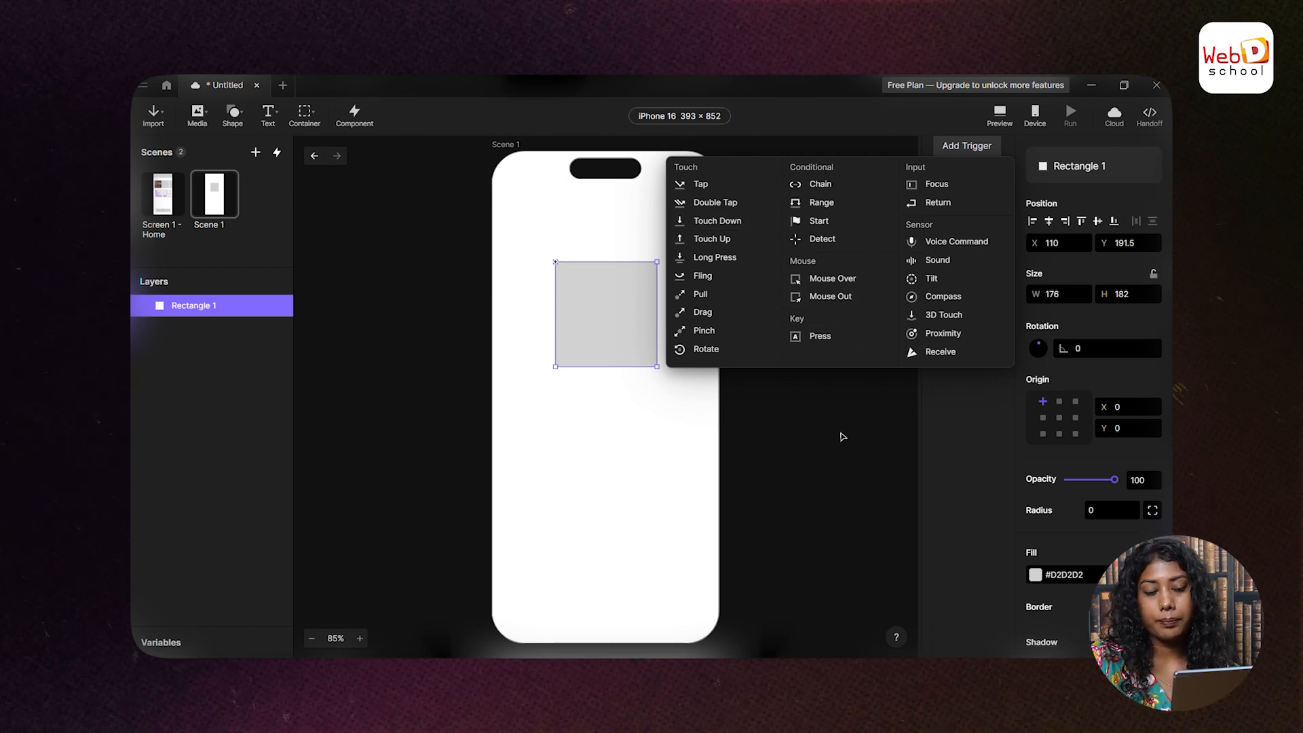
pyautogui.click(620, 212)
pyautogui.click(637, 303)
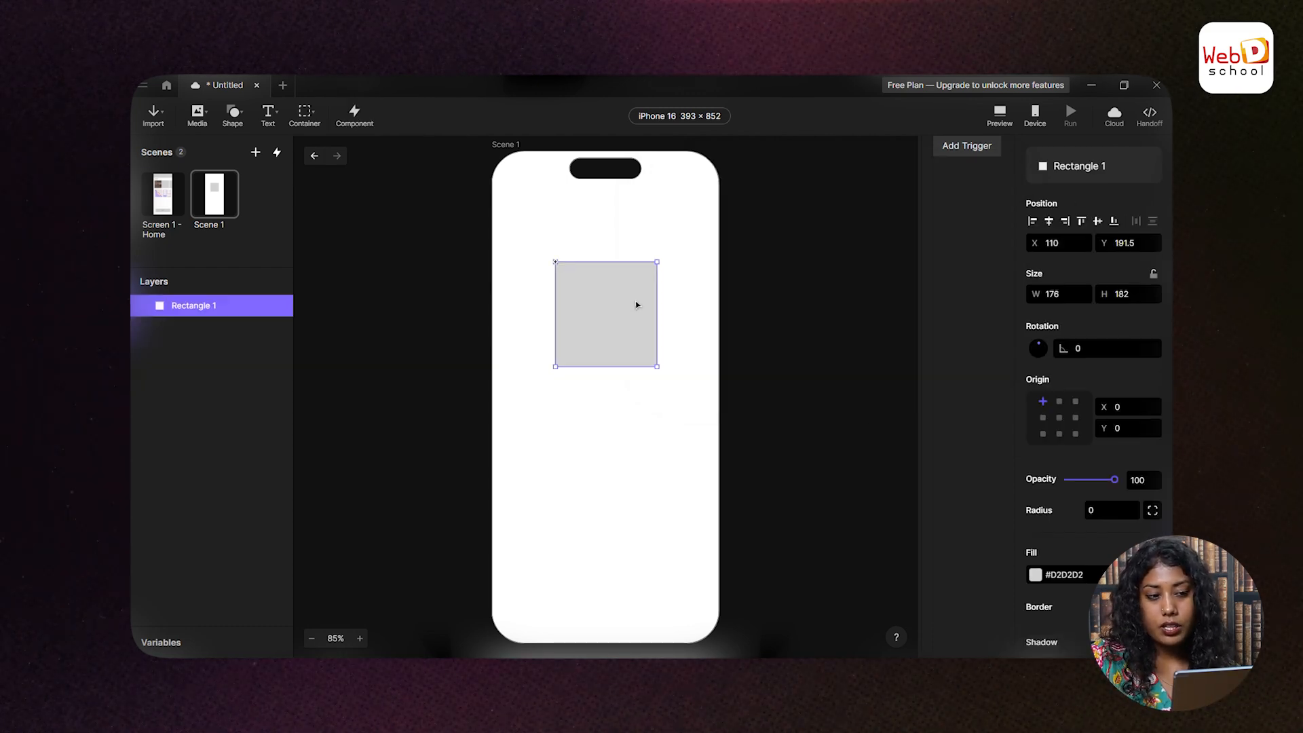
# - Add a Tap trigger to Rectangle 1 in Scene 1
pyautogui.click(967, 147)
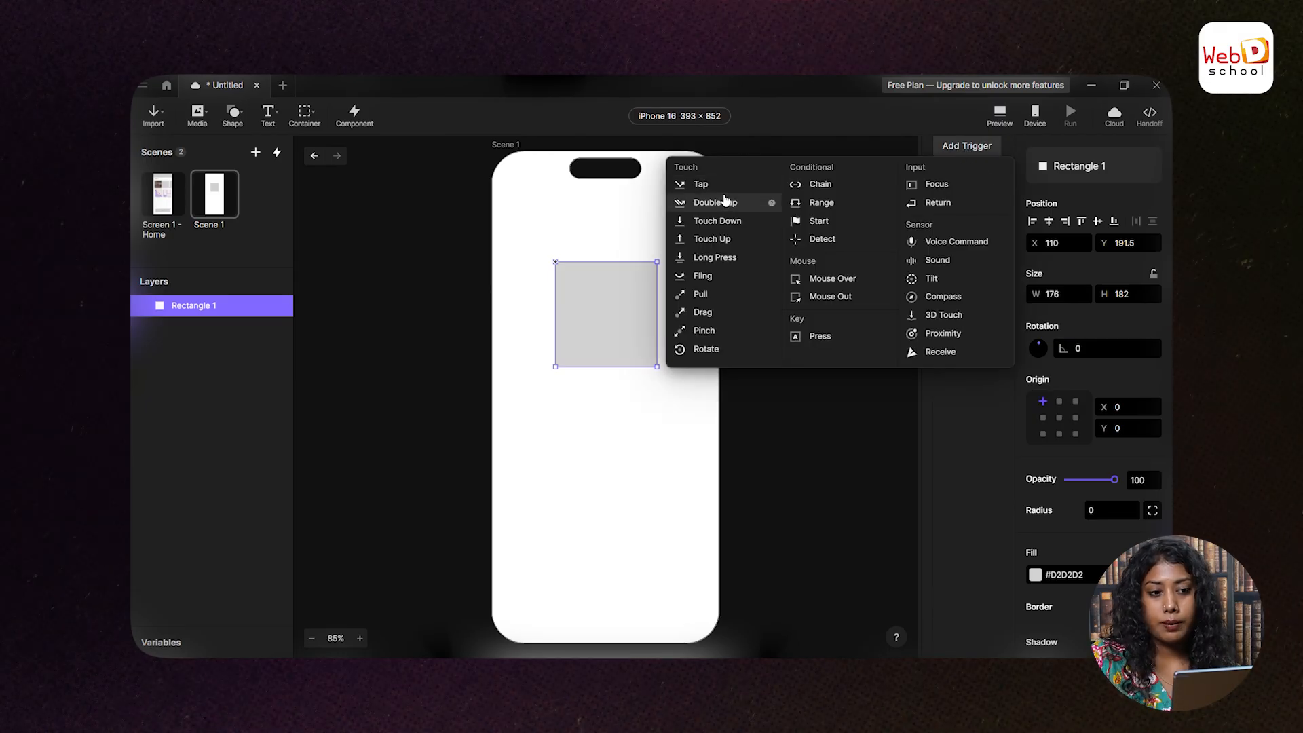
pyautogui.click(701, 184)
# - Add a Move response to the Tap trigger that moves Rectangle 1 to X 120, leaving Y empty
pyautogui.click(960, 165)
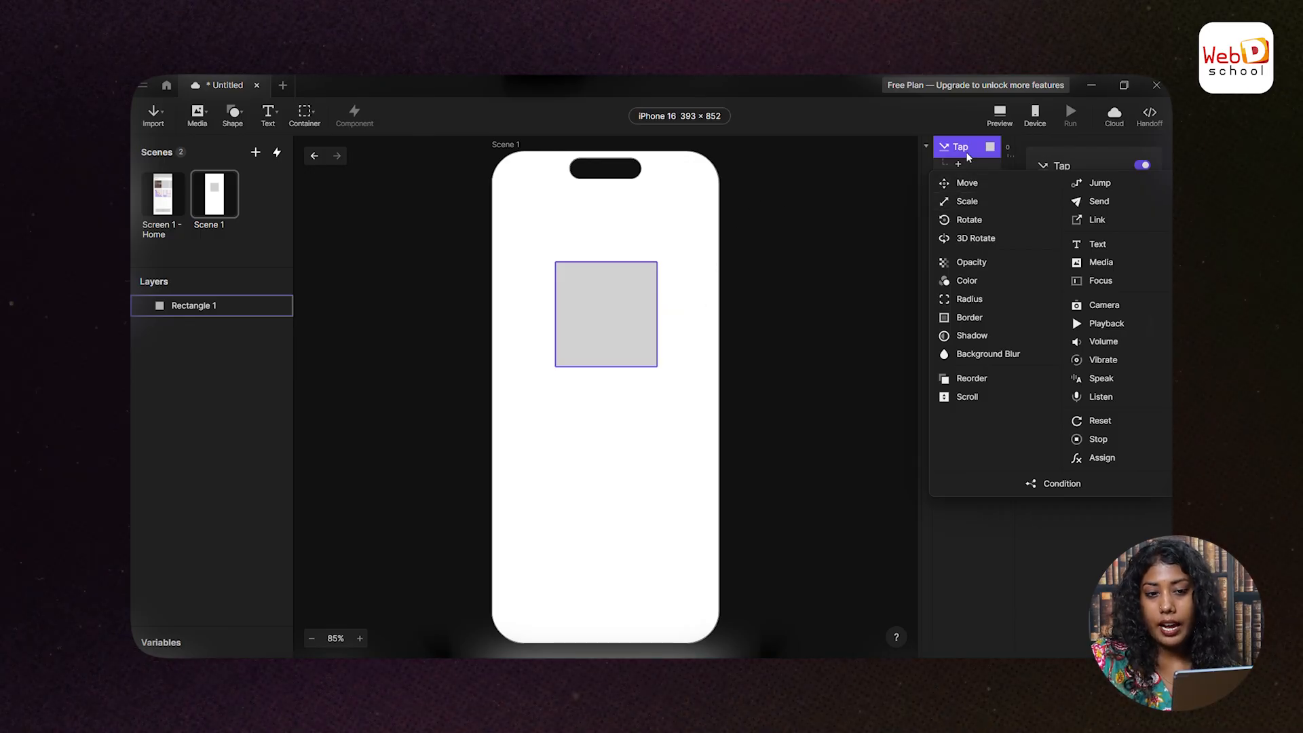
pyautogui.click(967, 185)
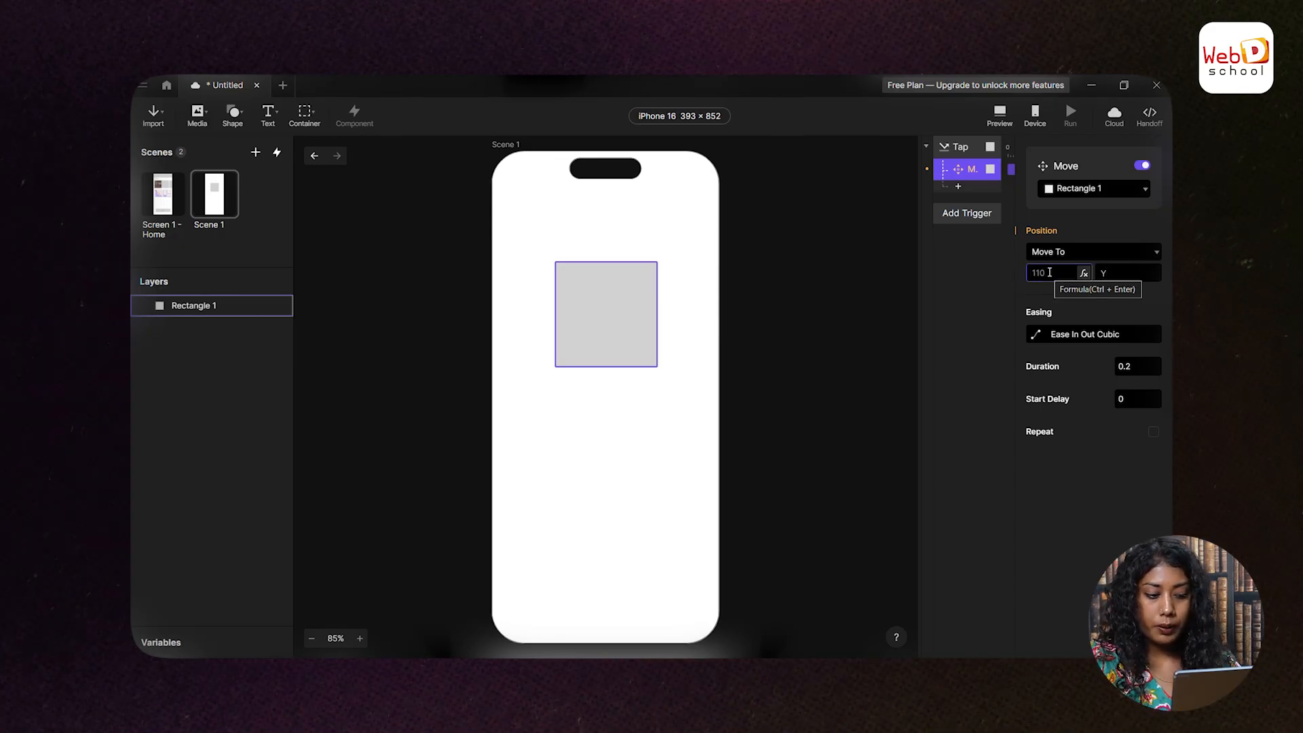
pyautogui.write('1')
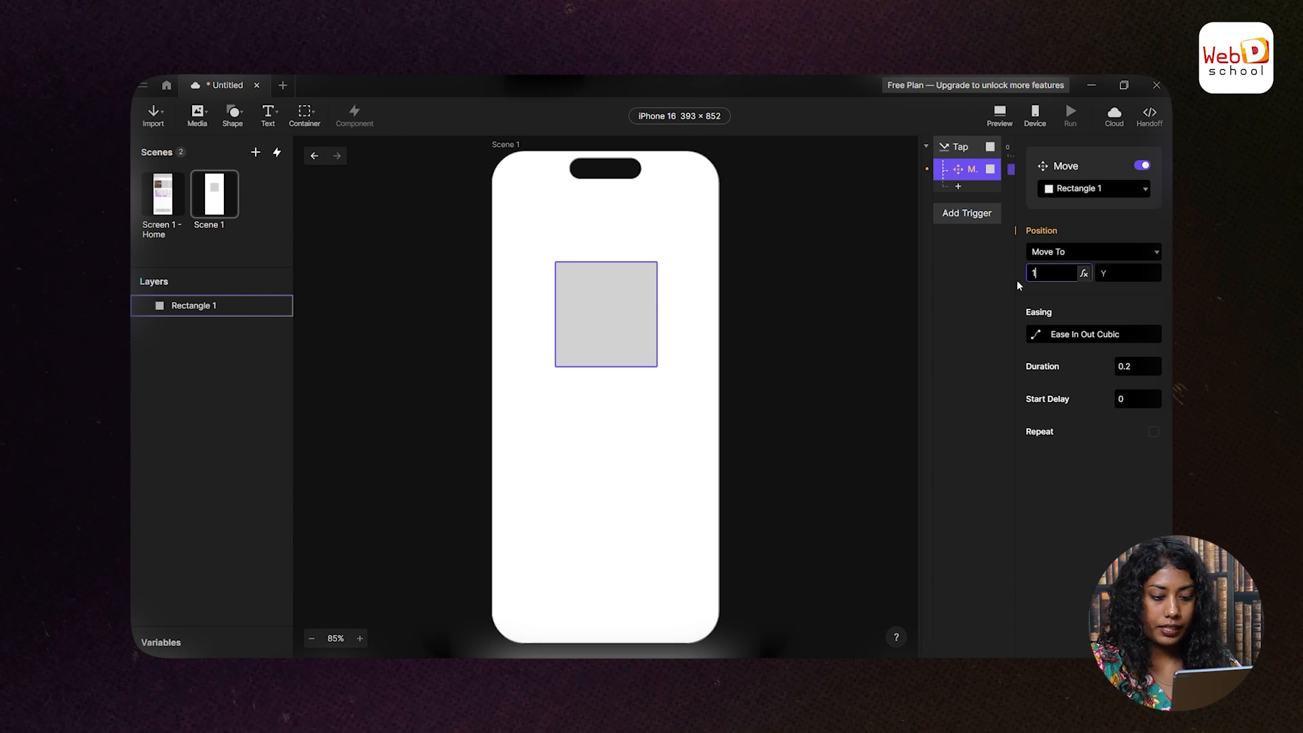
pyautogui.write('20')
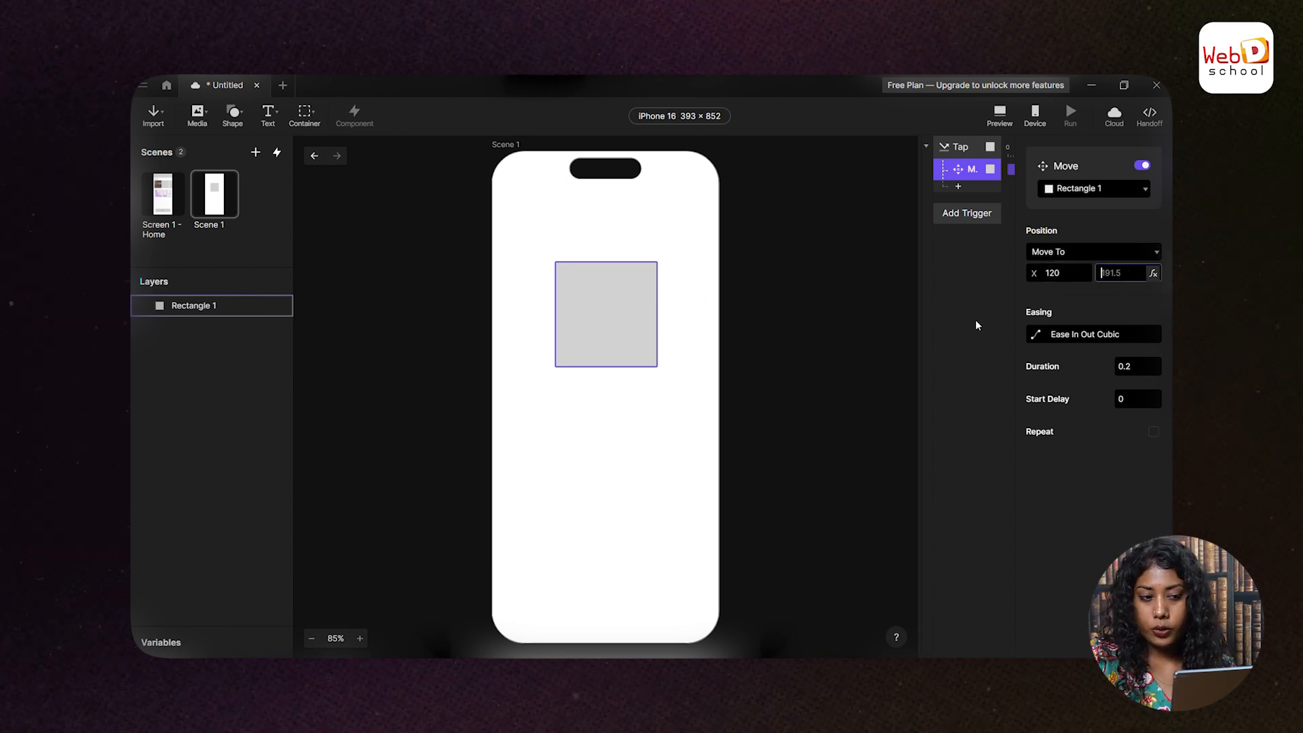
# - Review the Move response's easing options, preview the rectangle's tap movement and close the preview
pyautogui.click(1065, 335)
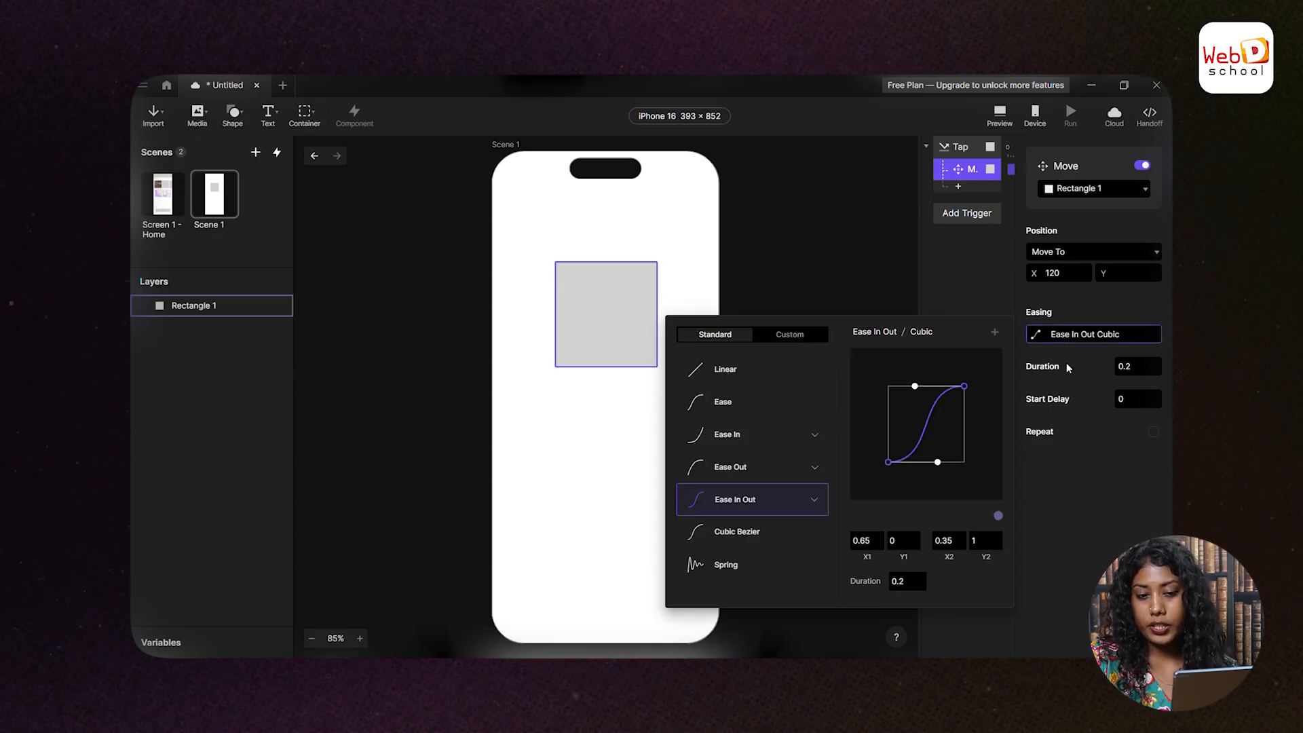
pyautogui.click(1113, 448)
pyautogui.click(999, 116)
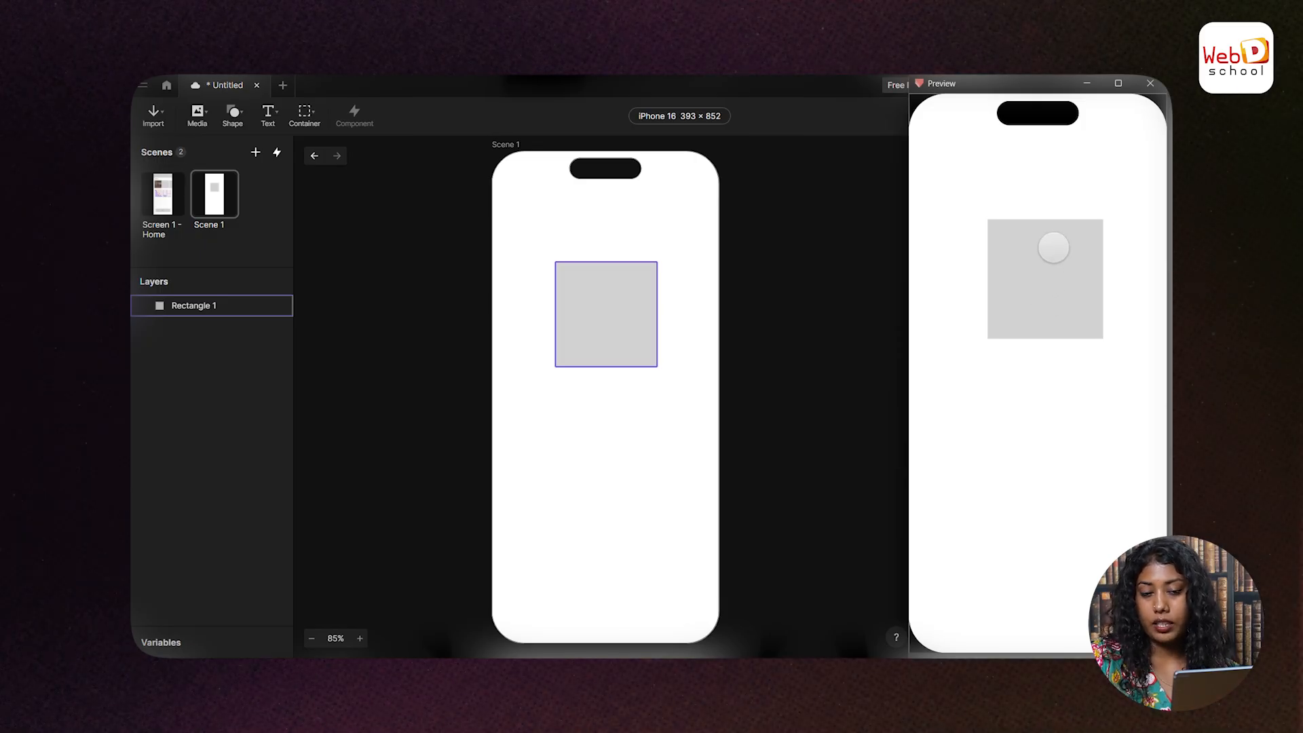
pyautogui.click(1149, 83)
# - Switch the Move response to Move By with X 120 and Y 2
pyautogui.click(1079, 251)
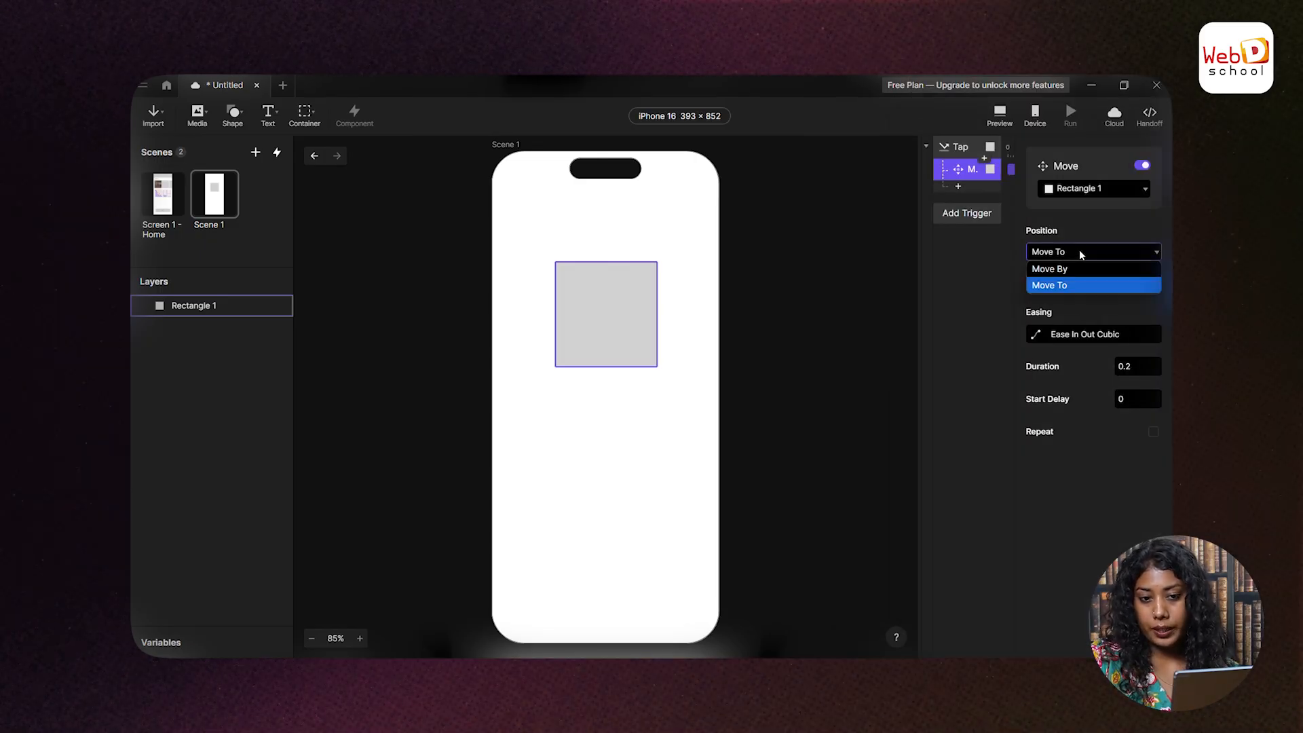
pyautogui.click(1077, 268)
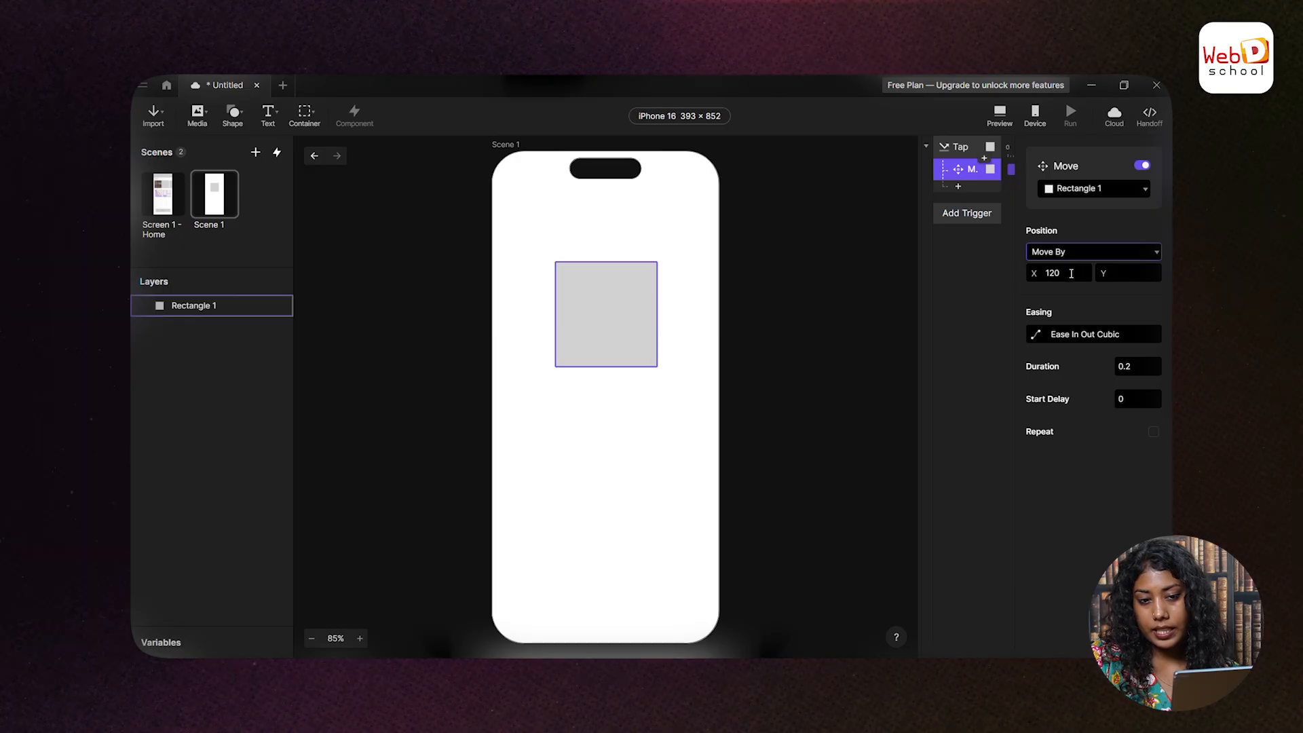
pyautogui.click(1060, 274)
pyautogui.write('120')
pyautogui.click(1123, 272)
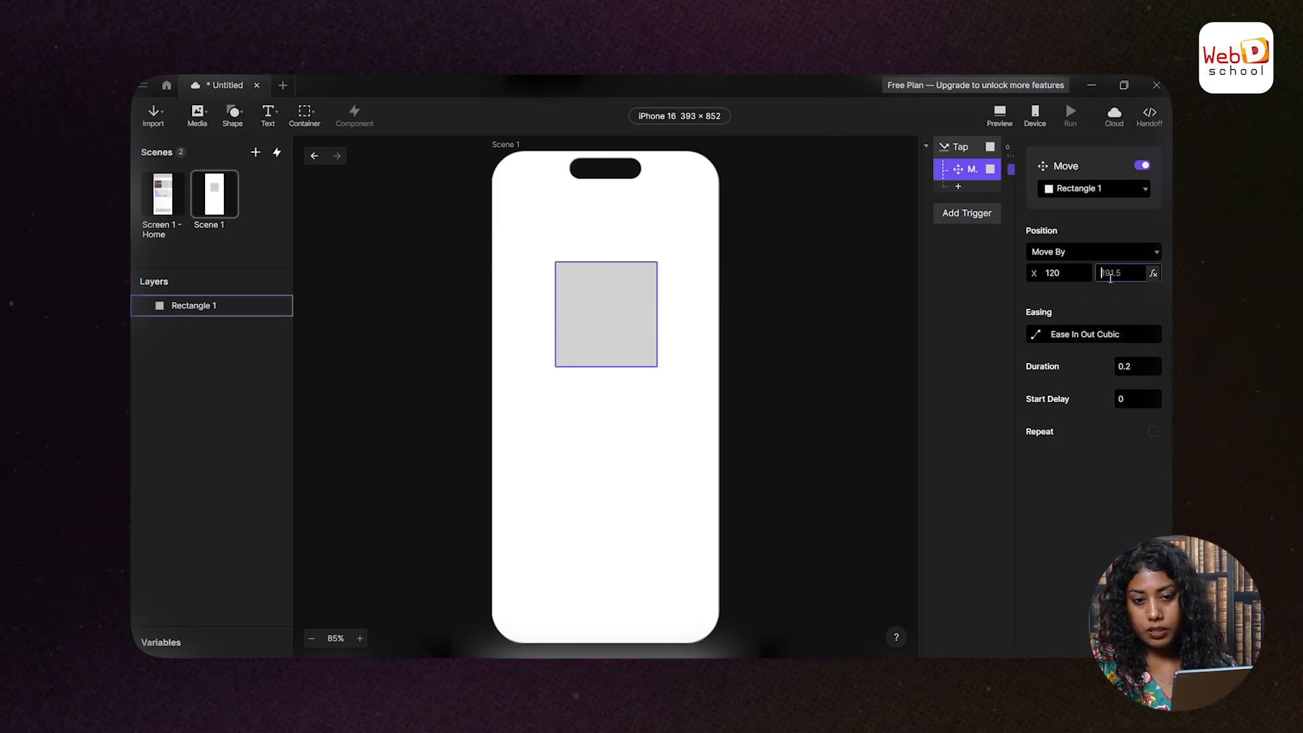
pyautogui.write('2')
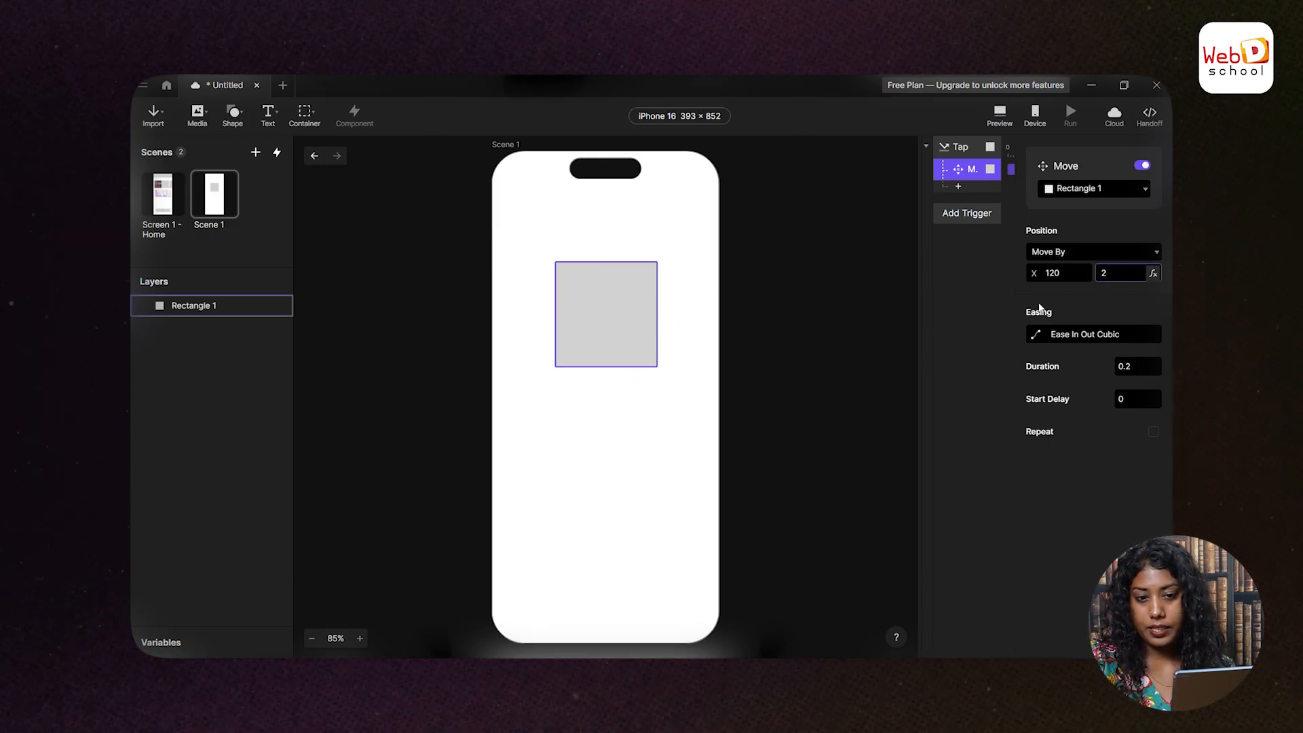
# - Test tapping the rectangle in the preview with the Move By X at 120, and again with X set to 2
pyautogui.click(999, 121)
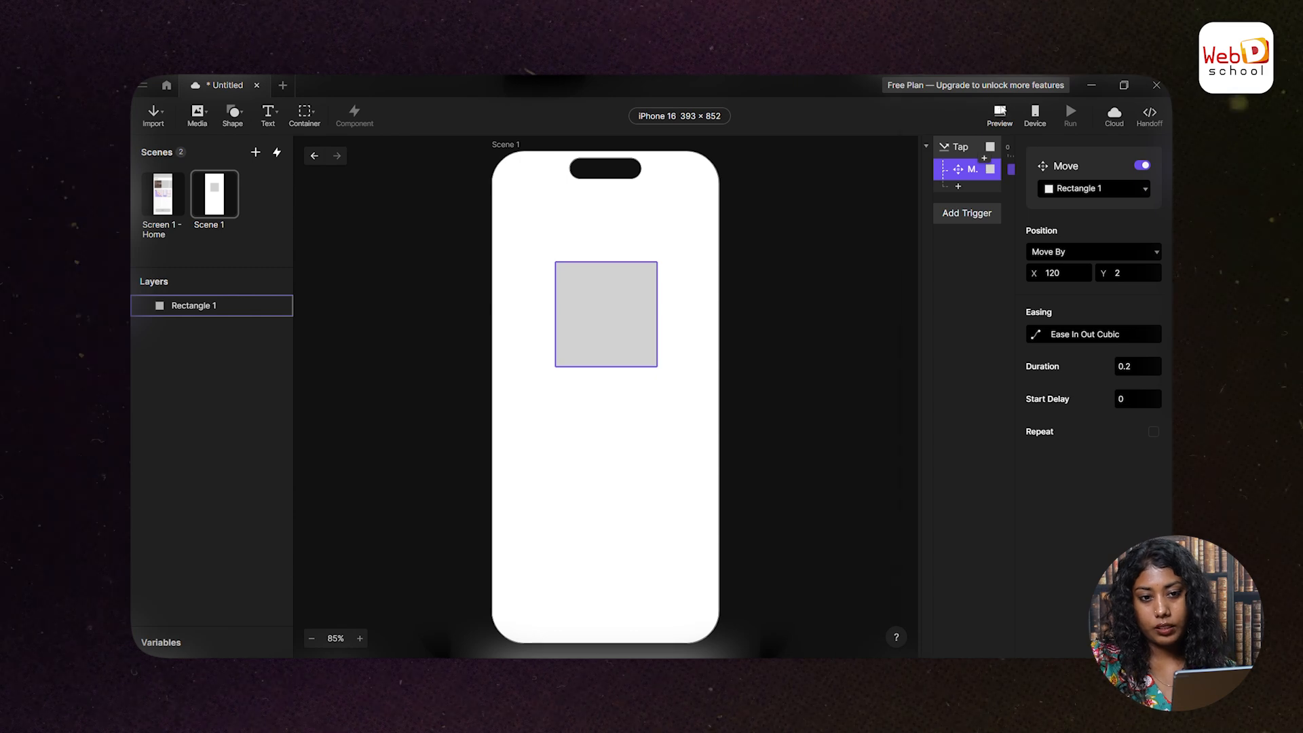
pyautogui.click(1028, 272)
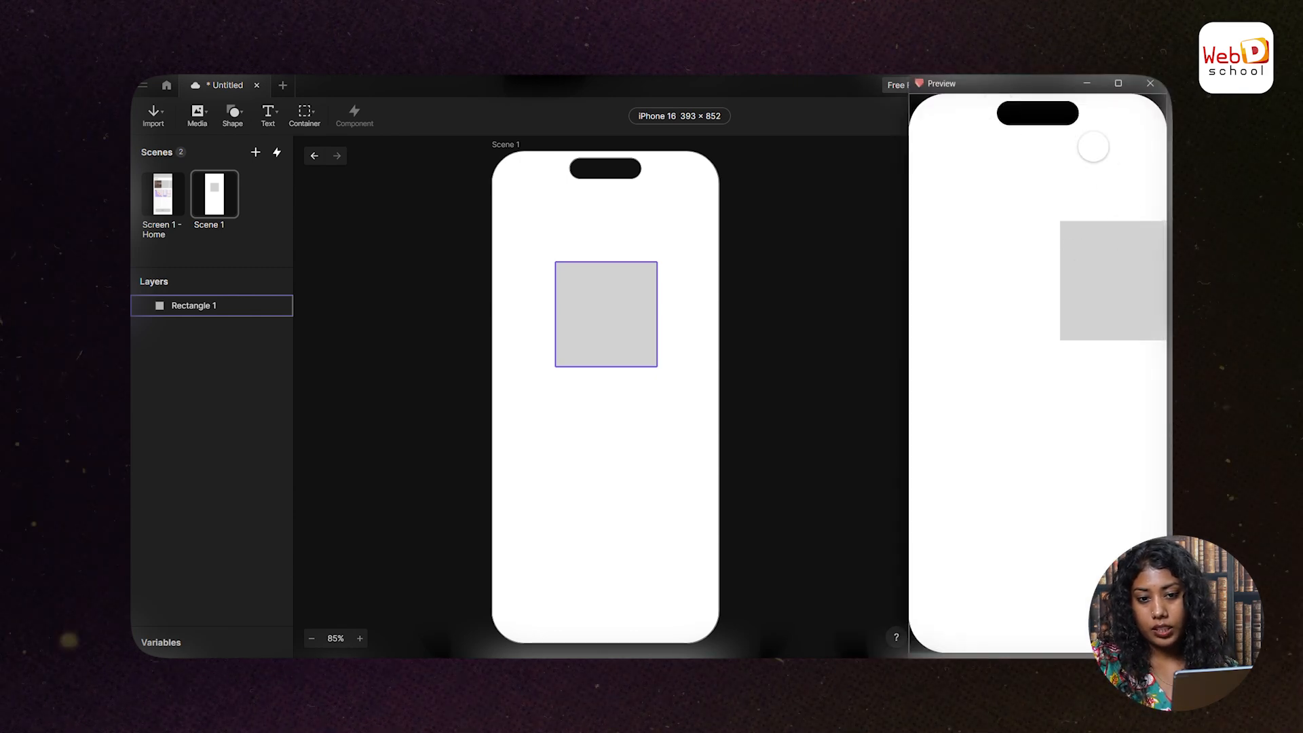
pyautogui.click(1151, 84)
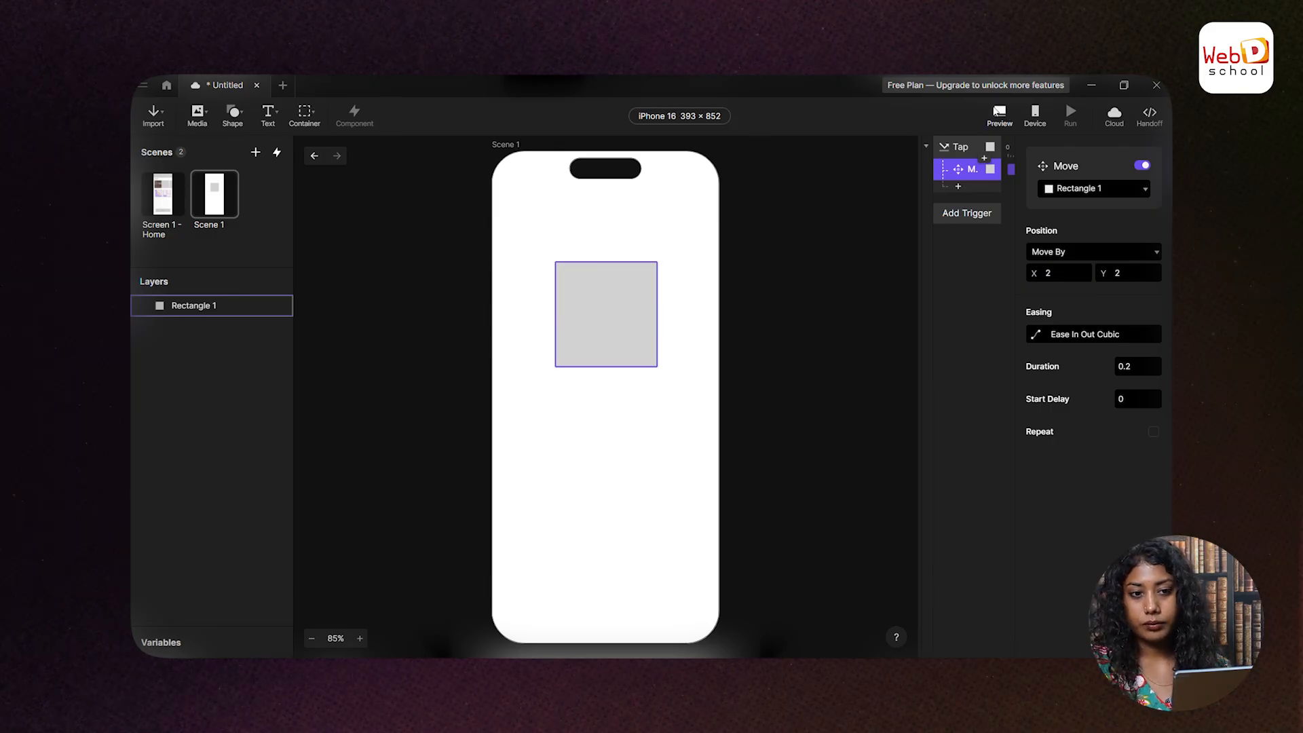
pyautogui.click(997, 113)
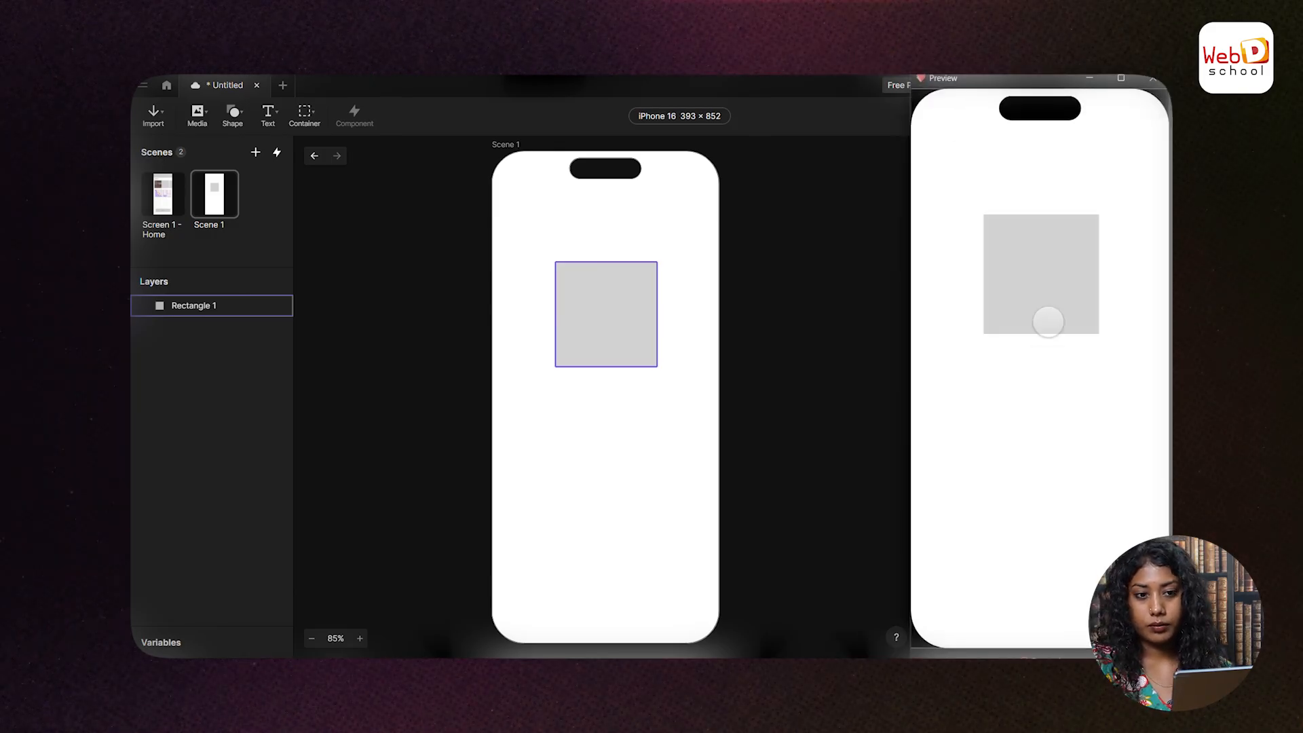
pyautogui.click(1038, 310)
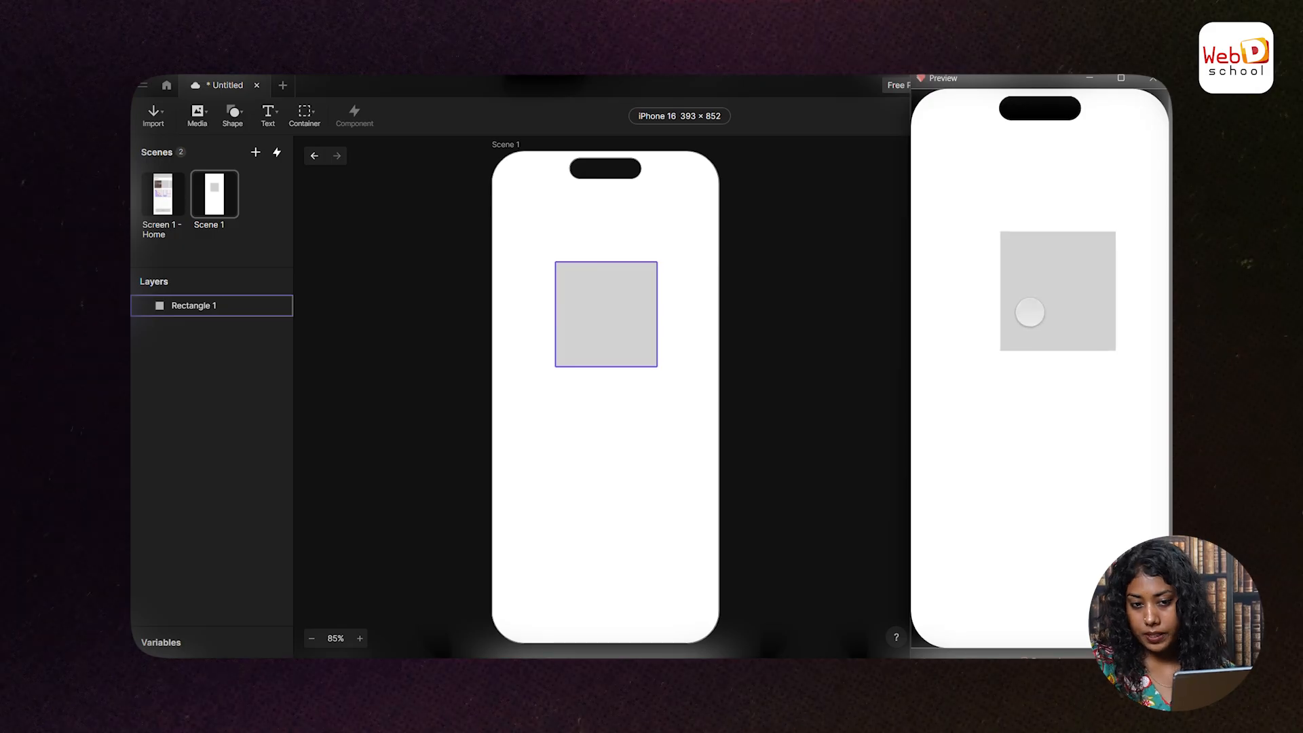
# - Replace the Tap trigger's Move response with a Scale response that scales Rectangle 1 to a width of 200
pyautogui.click(967, 171)
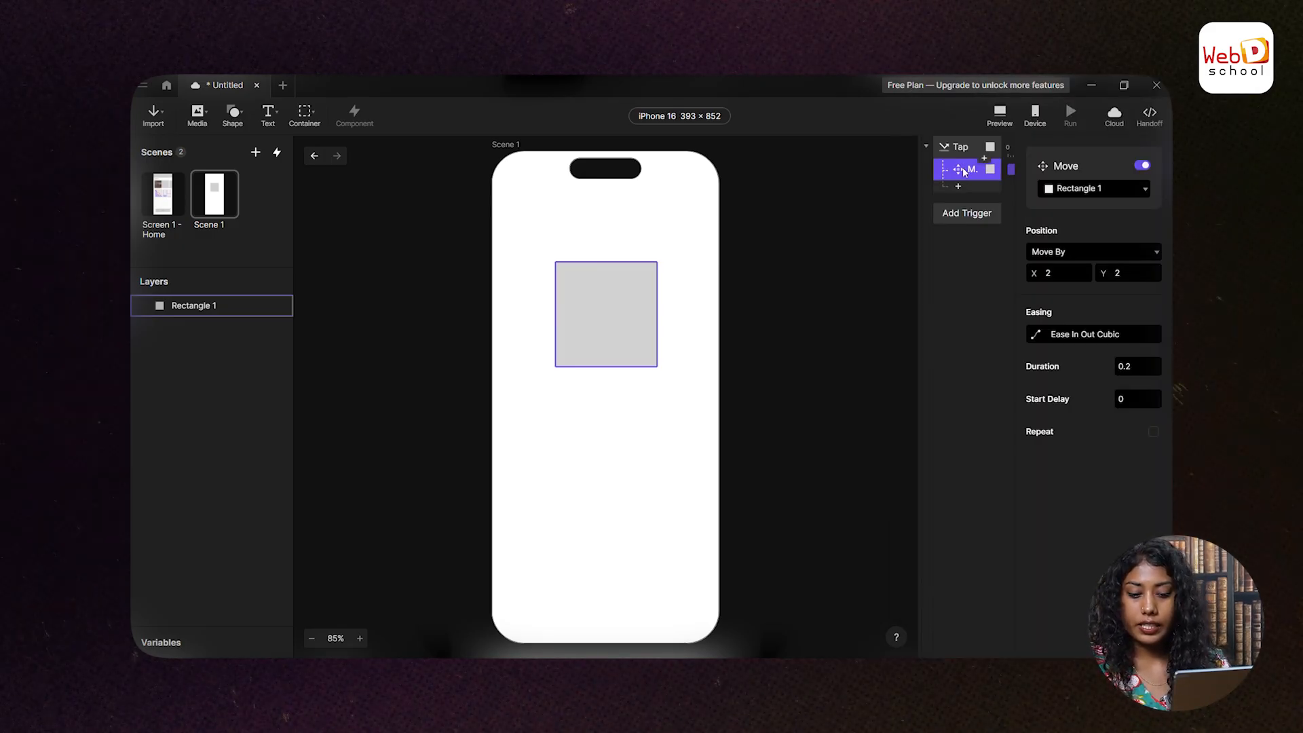
pyautogui.press('Delete')
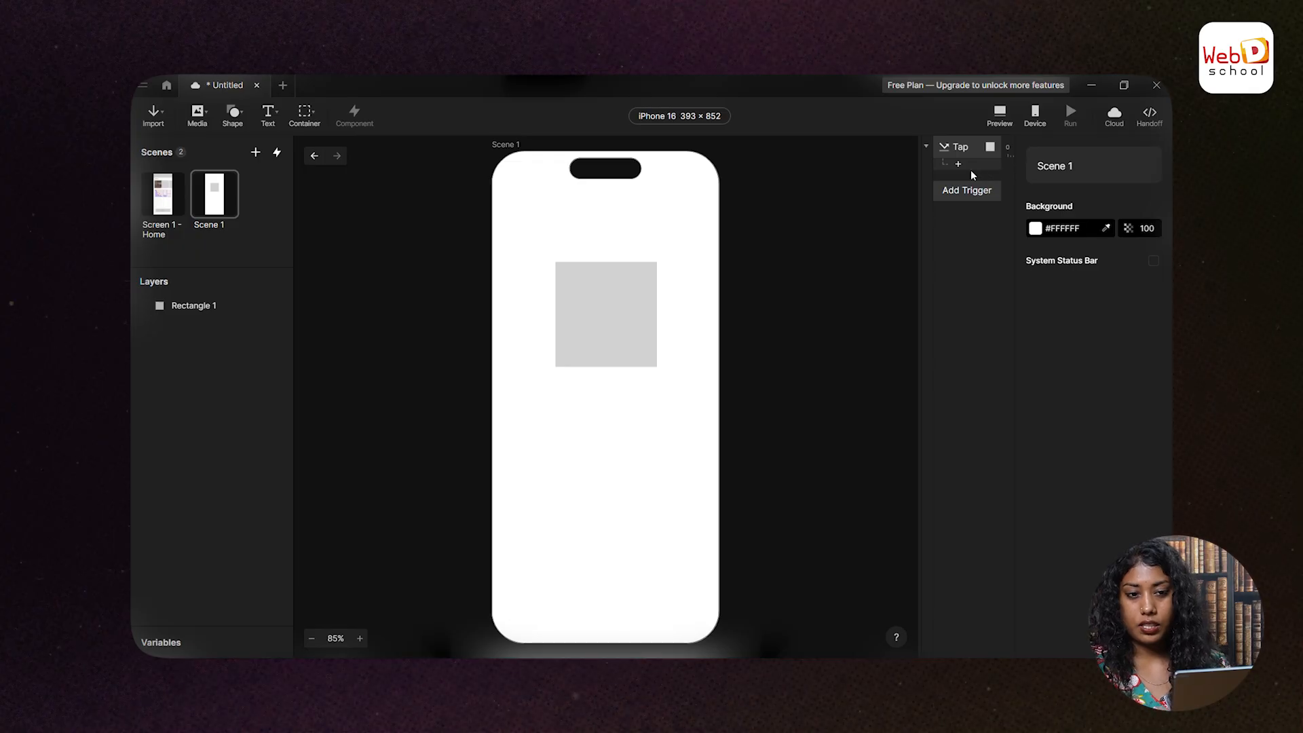
pyautogui.click(959, 165)
pyautogui.click(970, 204)
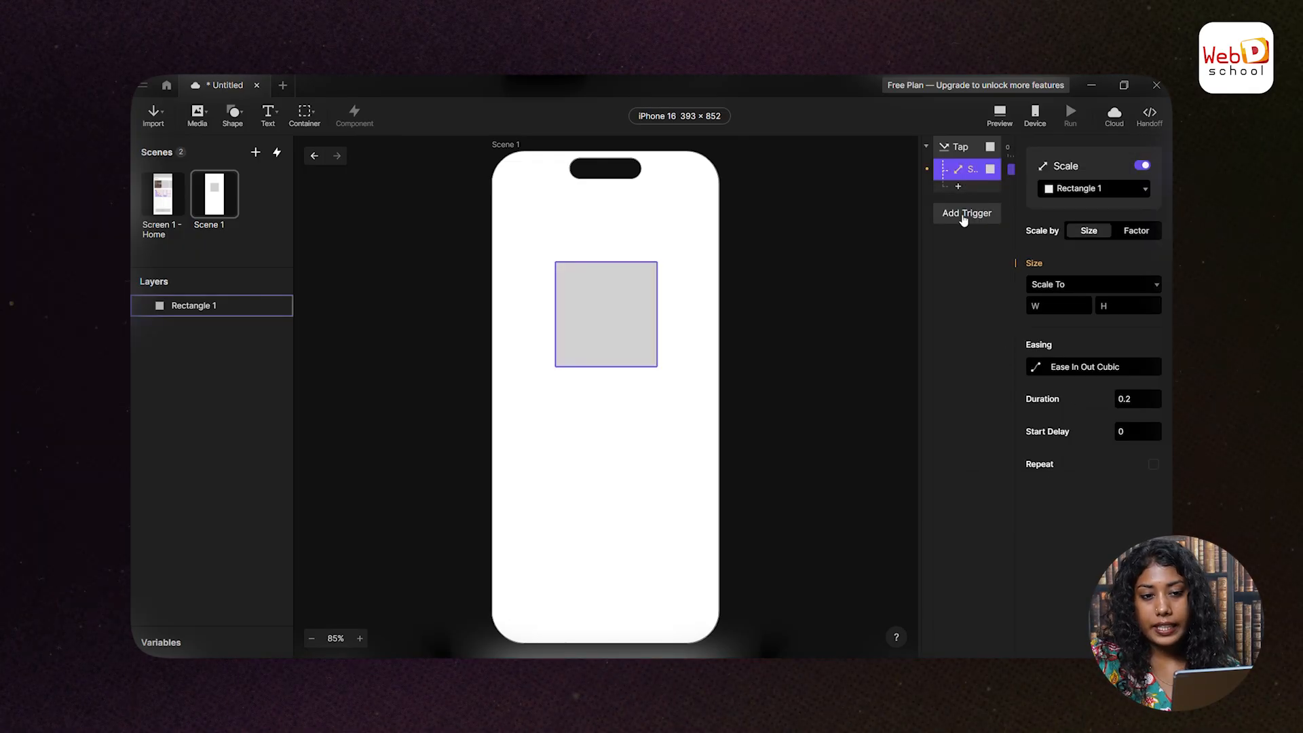
pyautogui.click(1057, 307)
pyautogui.write('200')
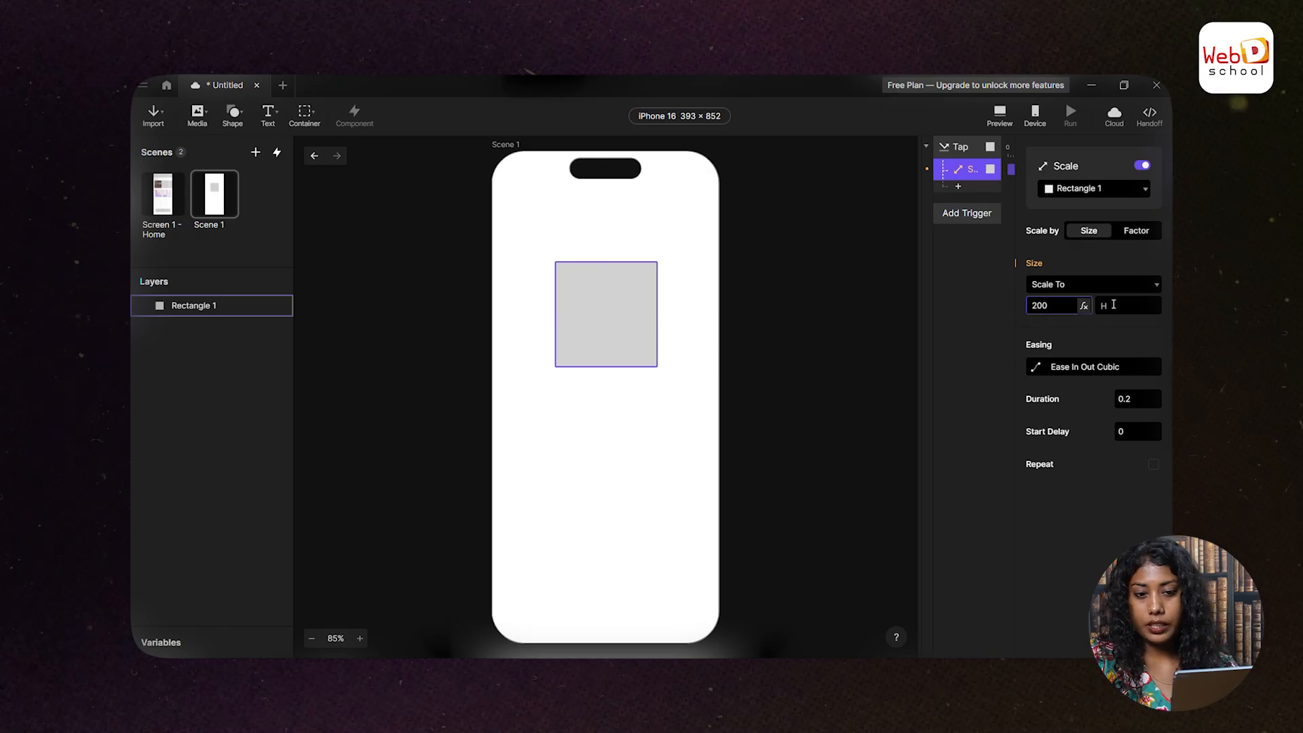
pyautogui.press('Return')
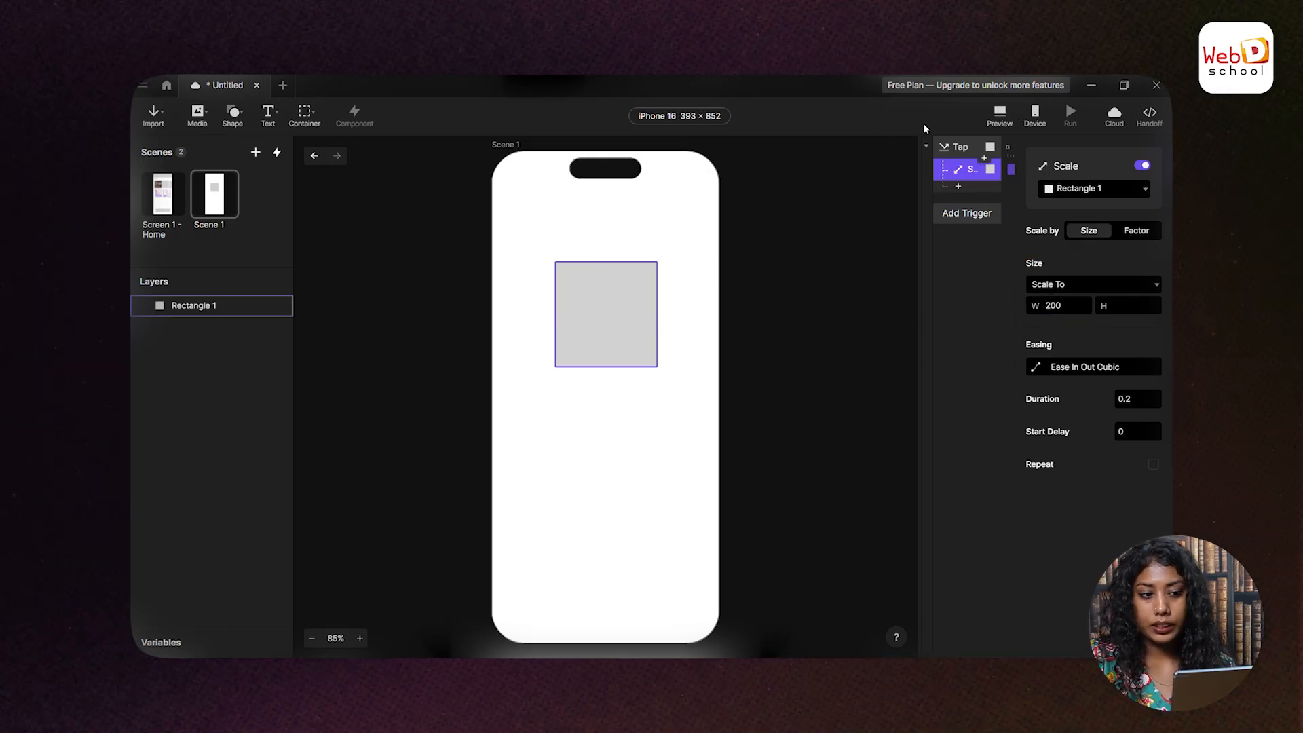
# - Preview the prototype, tap the rectangle to test the Scale To response, and close the preview
pyautogui.click(1000, 116)
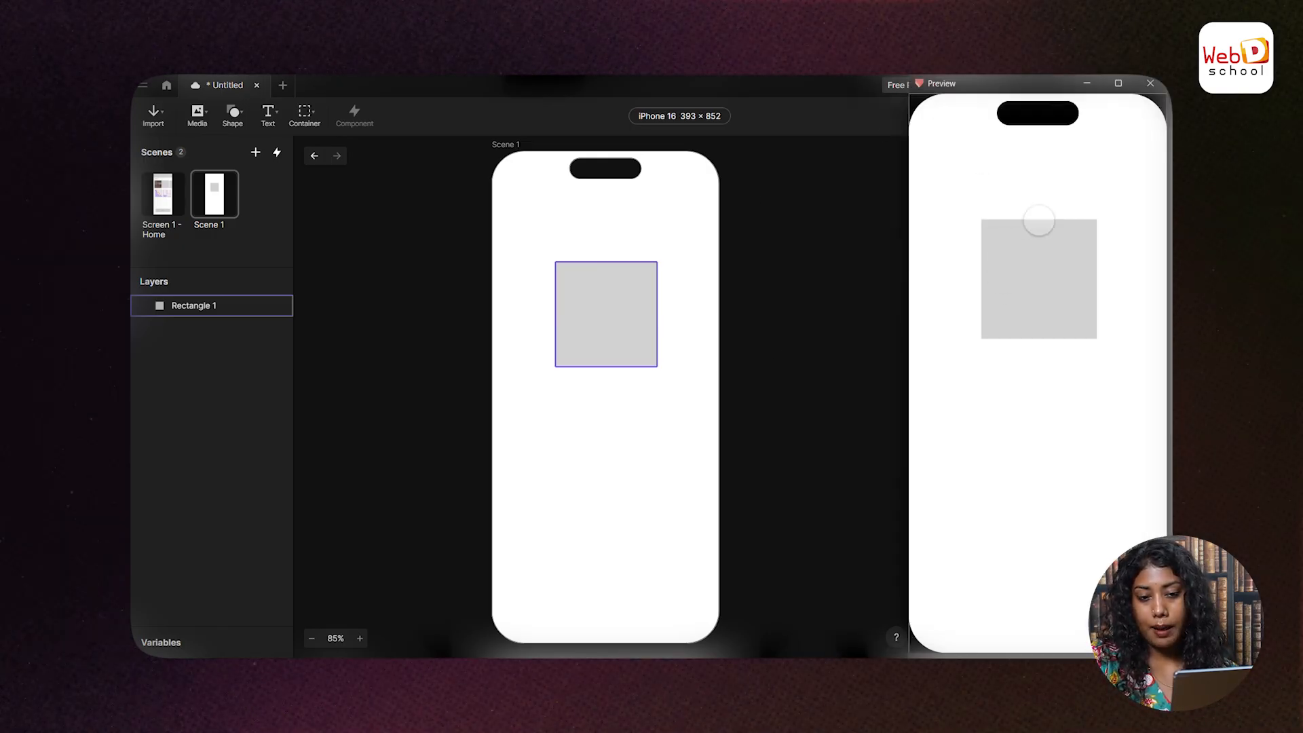
pyautogui.click(1028, 277)
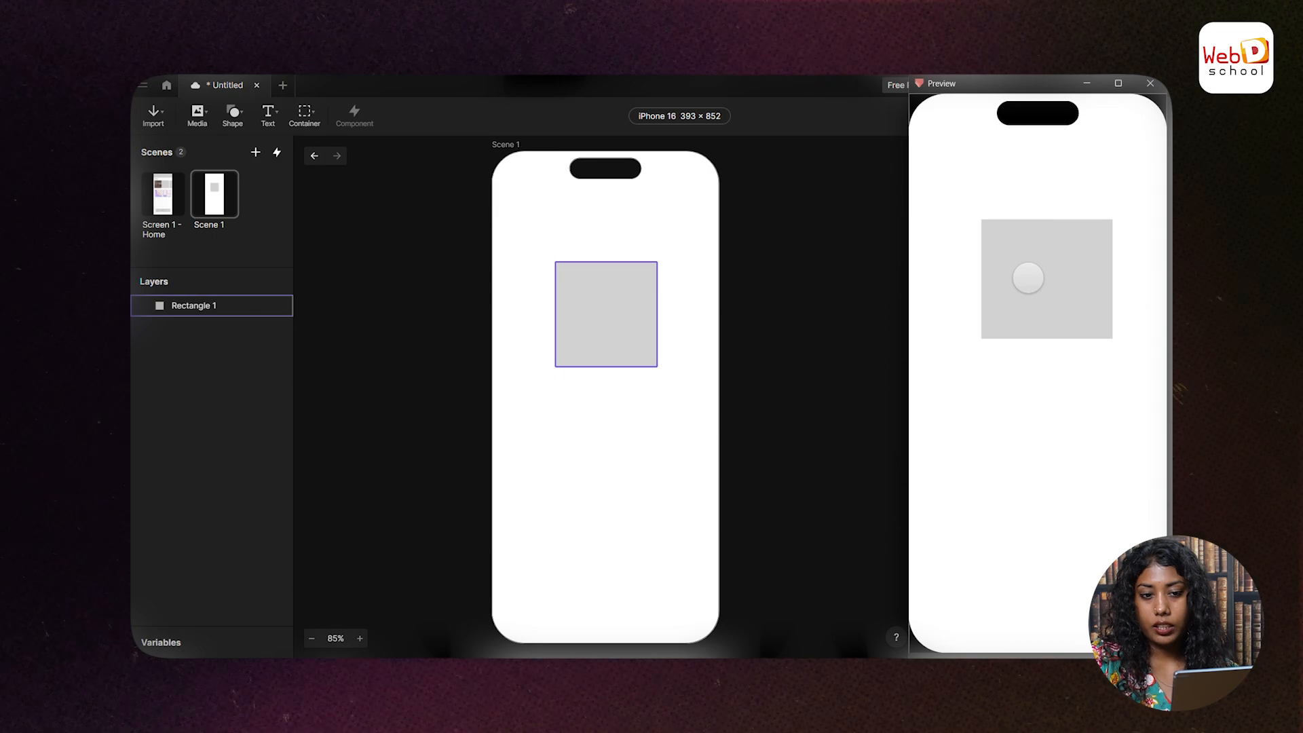
pyautogui.click(1150, 82)
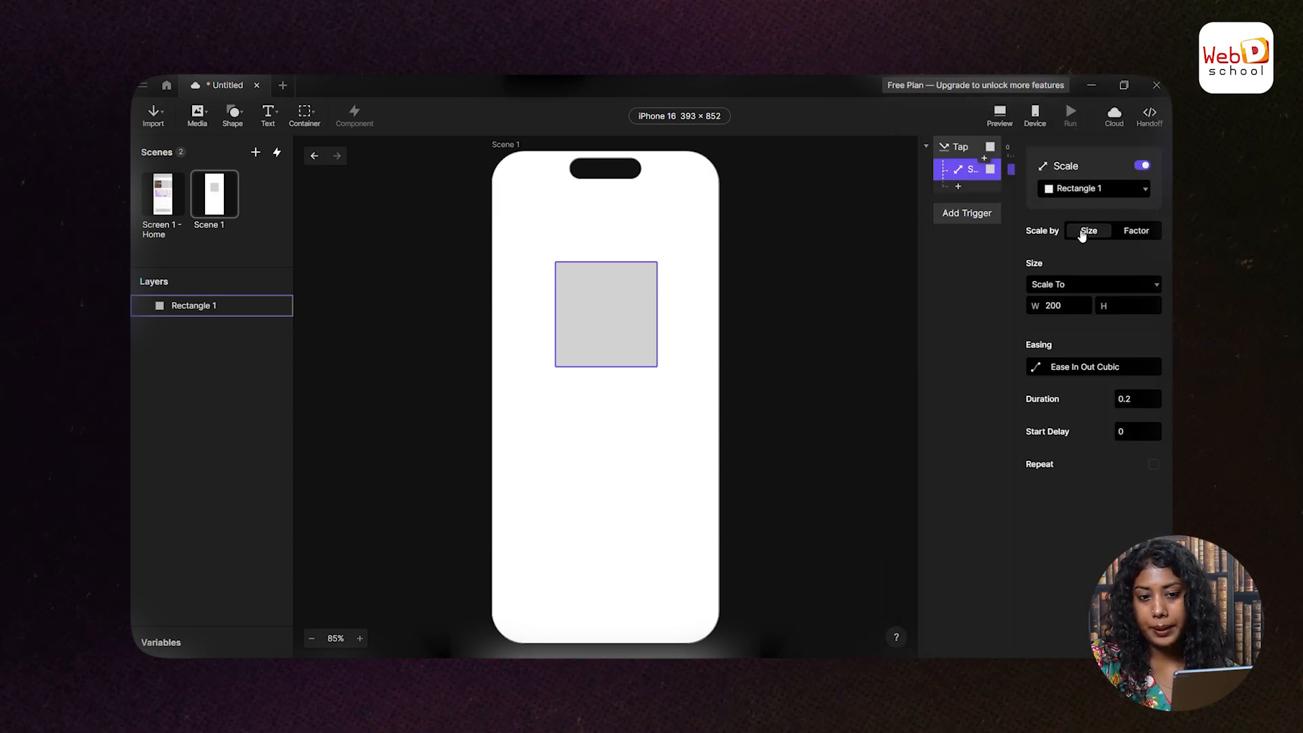
# - Switch the Scale response to Scale By with width 2 and height 2
pyautogui.click(1080, 284)
pyautogui.click(1074, 299)
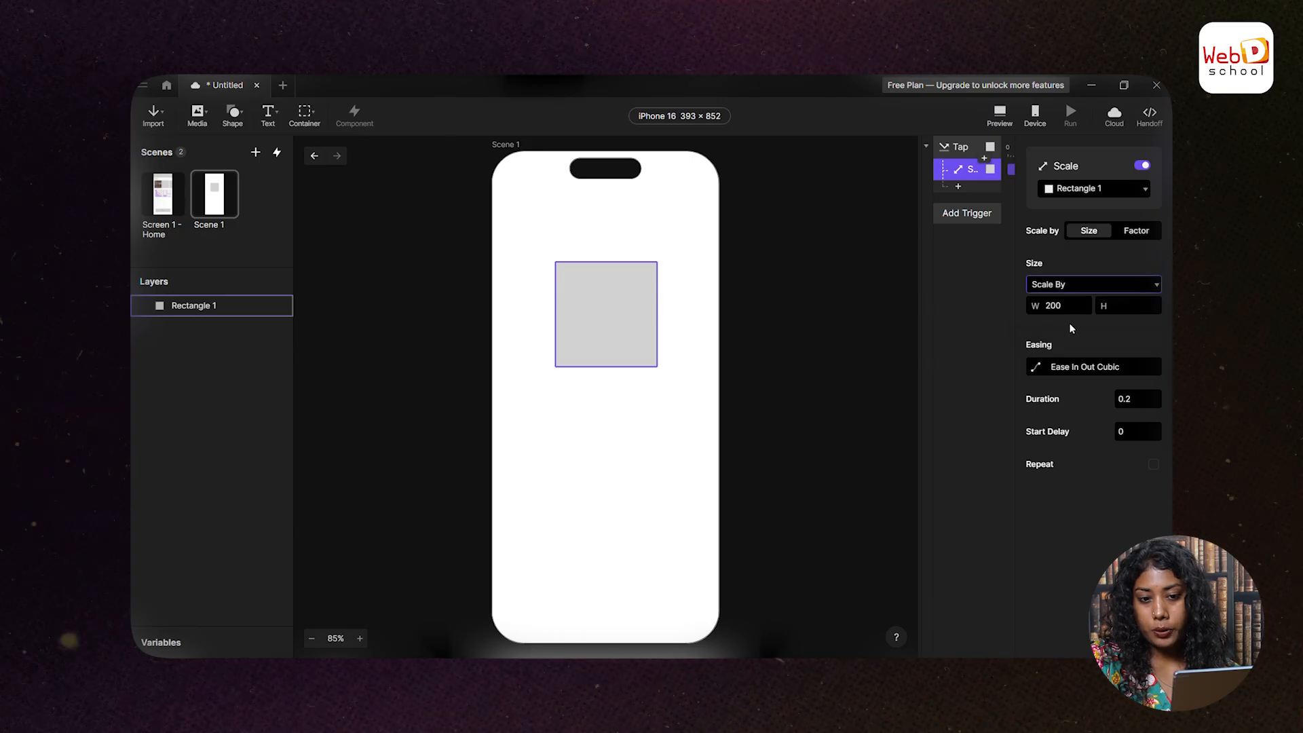
pyautogui.moveTo(1067, 304); pyautogui.dragTo(1017, 302)
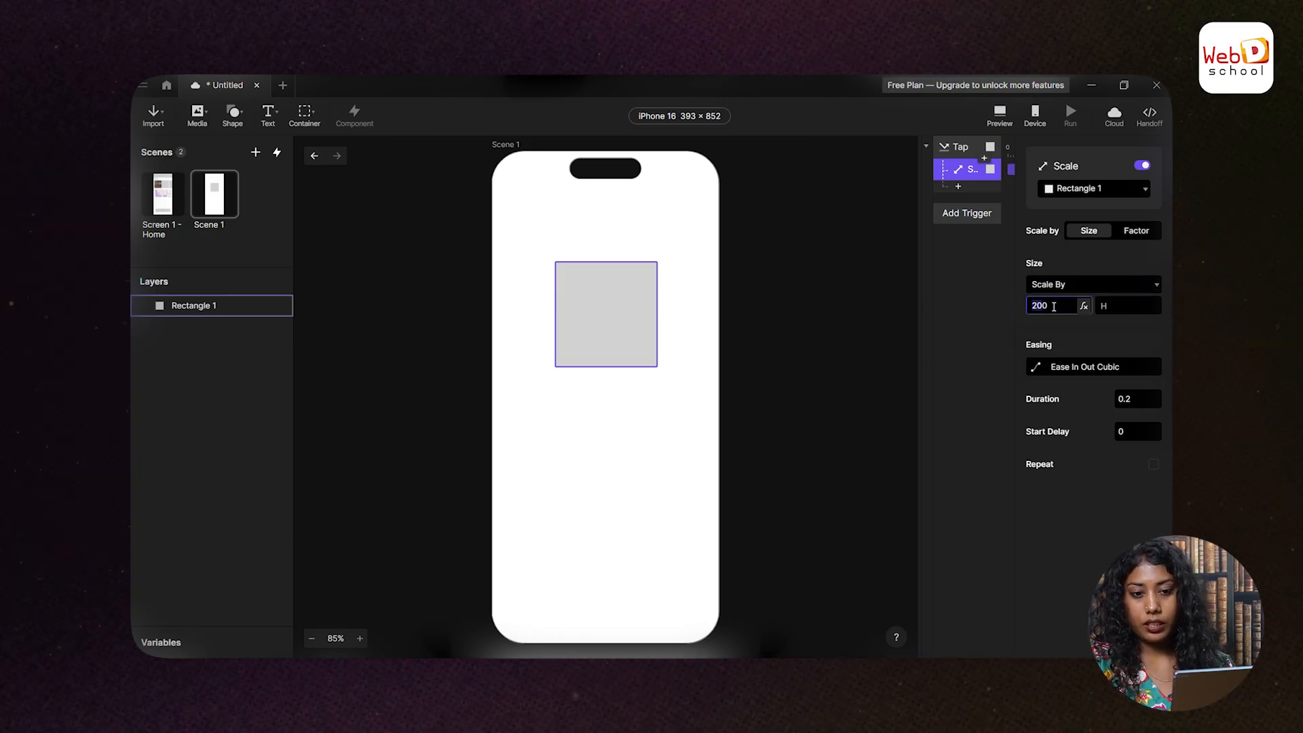
pyautogui.write('2')
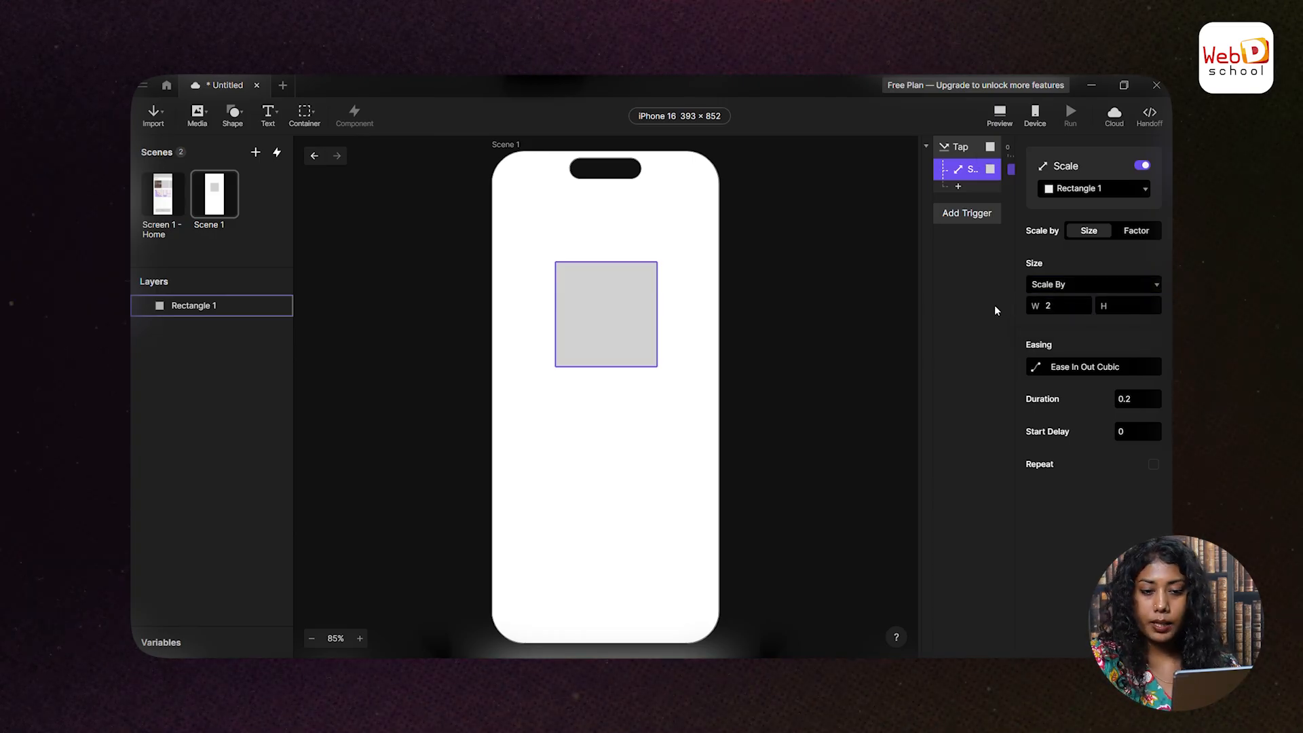
pyautogui.press('Return')
pyautogui.click(1112, 306)
pyautogui.write('2')
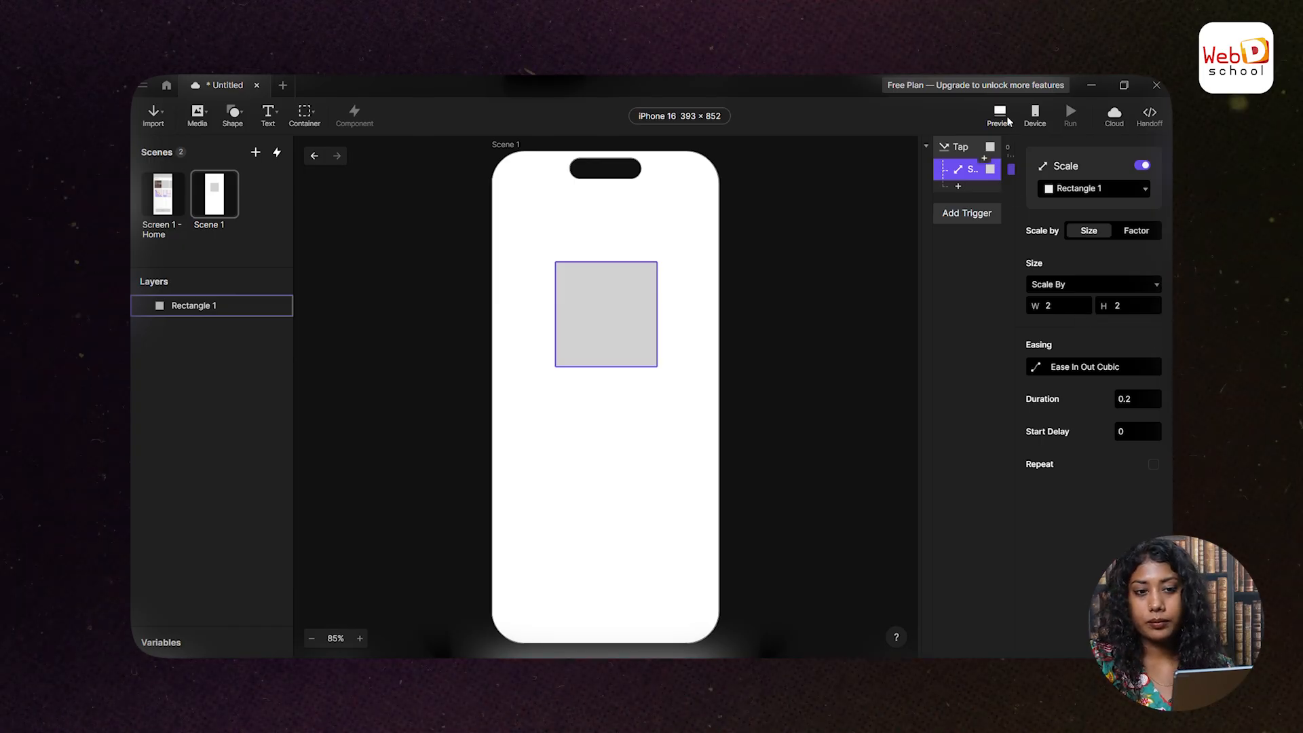
# - Test the Scale By response by tapping the rectangle in the preview, and delete the Scale response from the Tap trigger
pyautogui.click(999, 113)
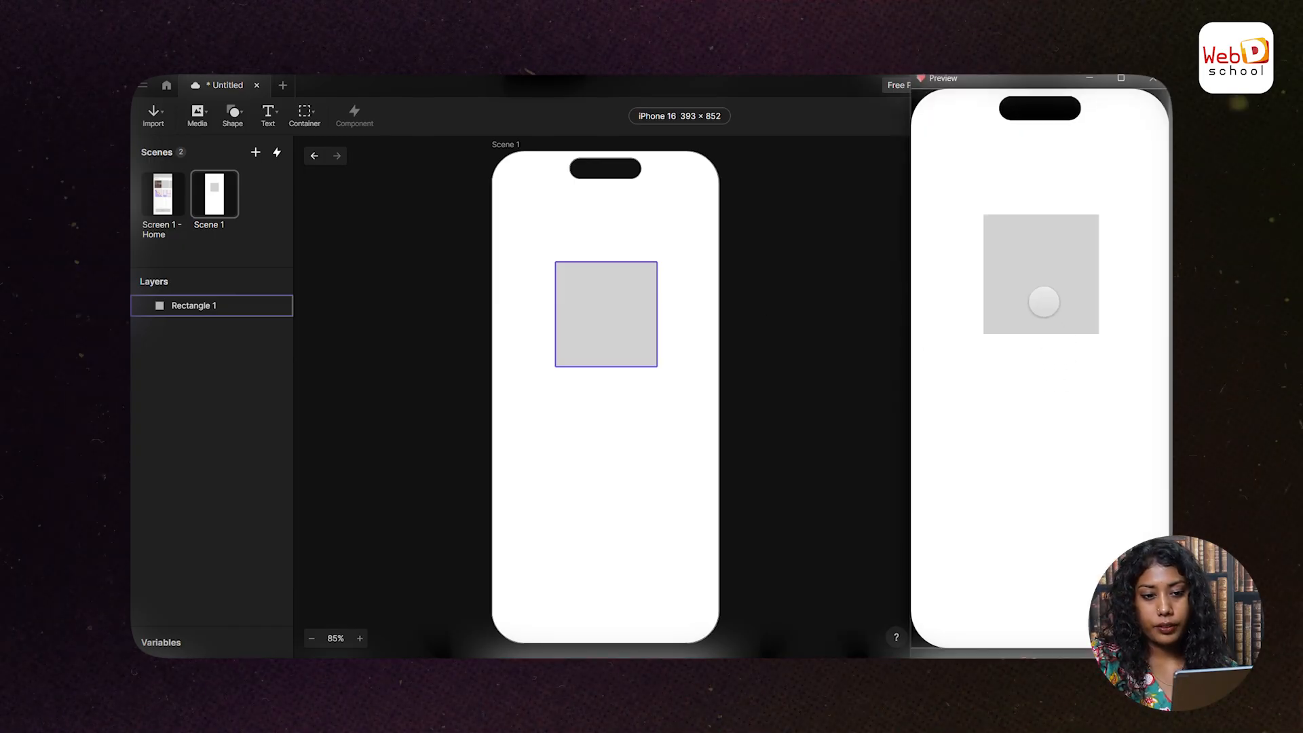
pyautogui.click(1043, 301)
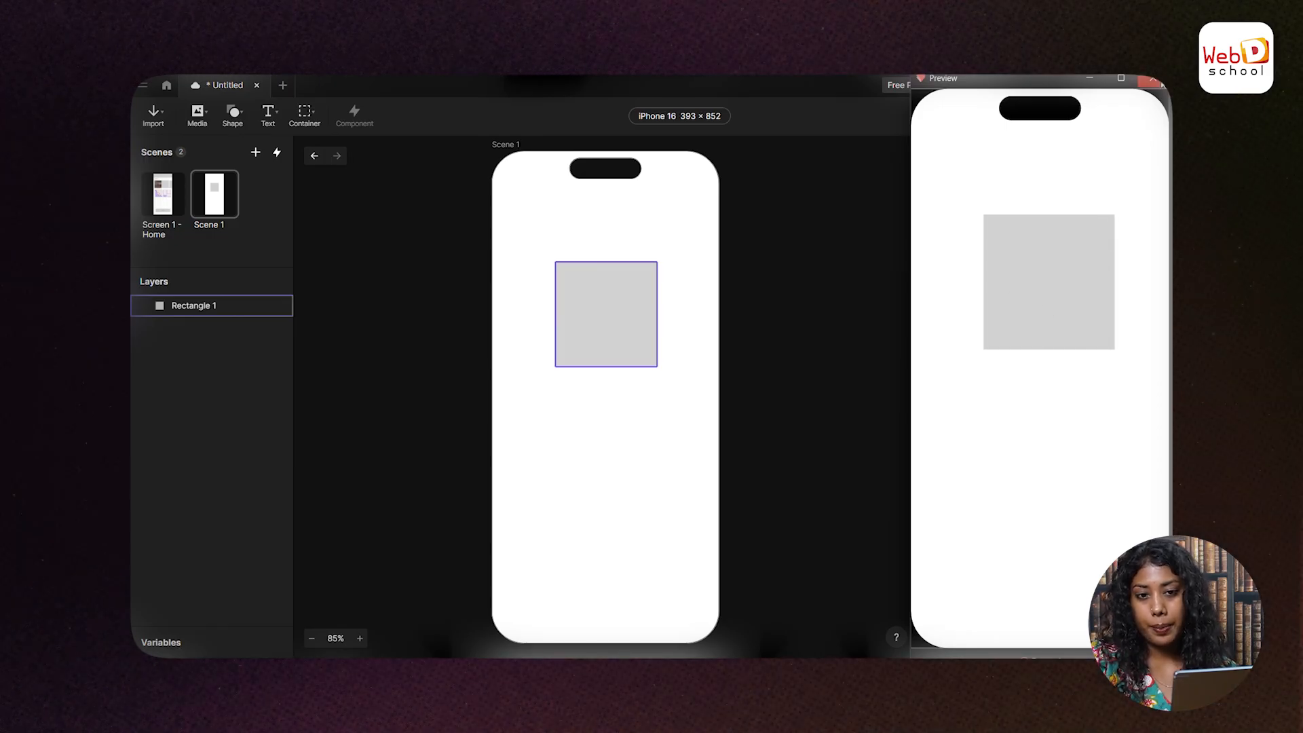
pyautogui.click(1152, 79)
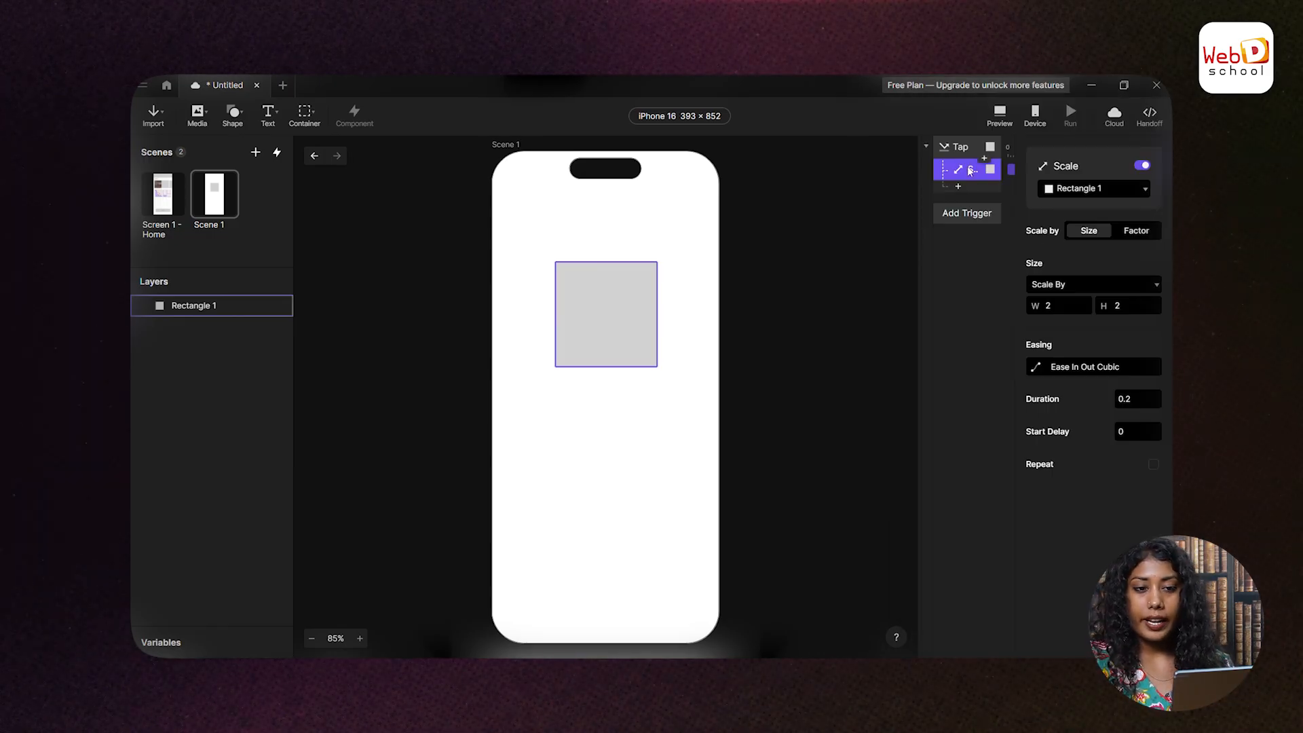
pyautogui.press('Delete')
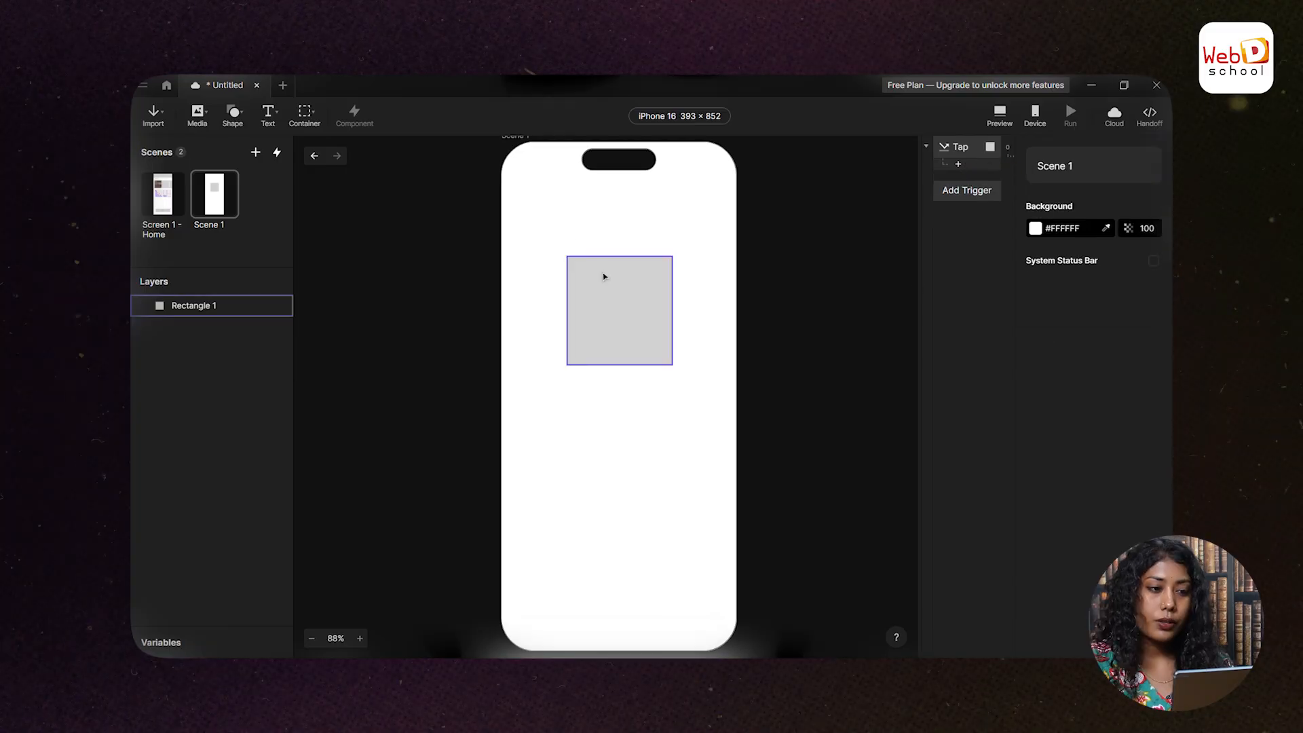
pyautogui.scroll(-4, 604, 276)
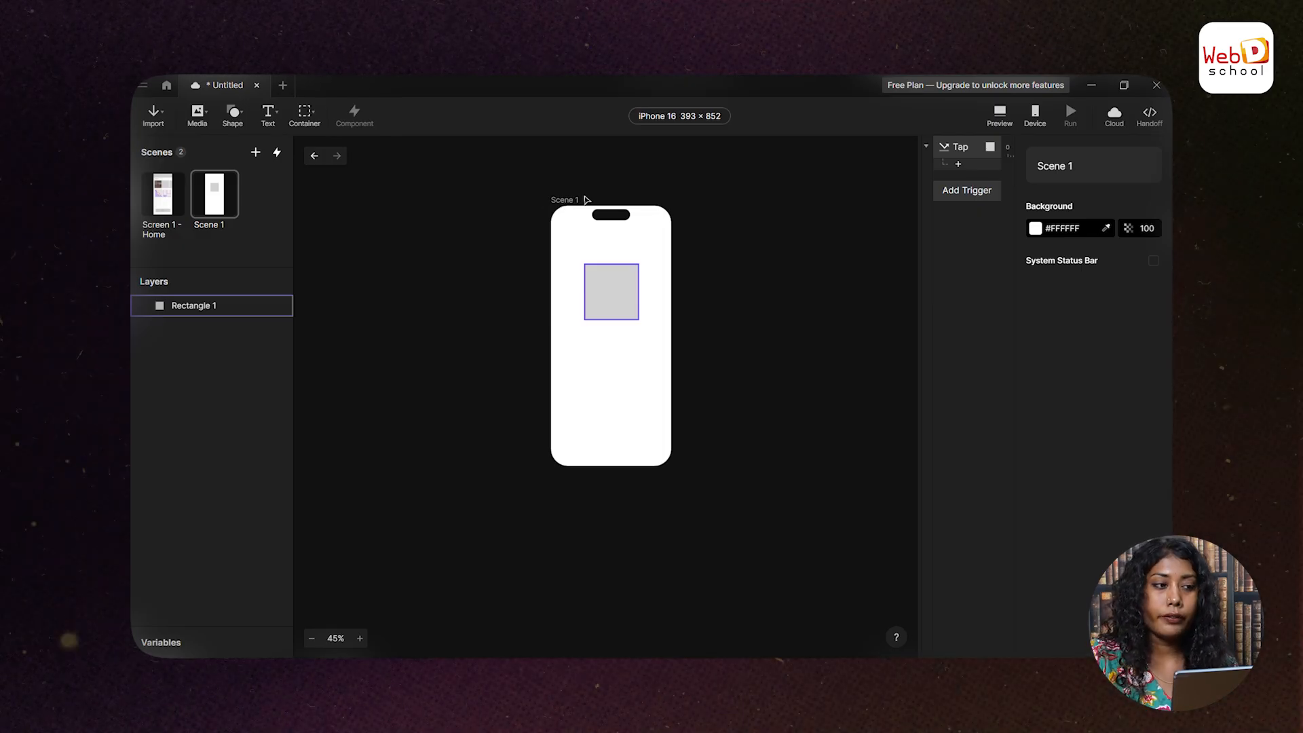
# - Switch to the Netflix UI design in Figma and test the slider of the dimmed Movie details frame in its inline preview
pyautogui.click(154, 112)
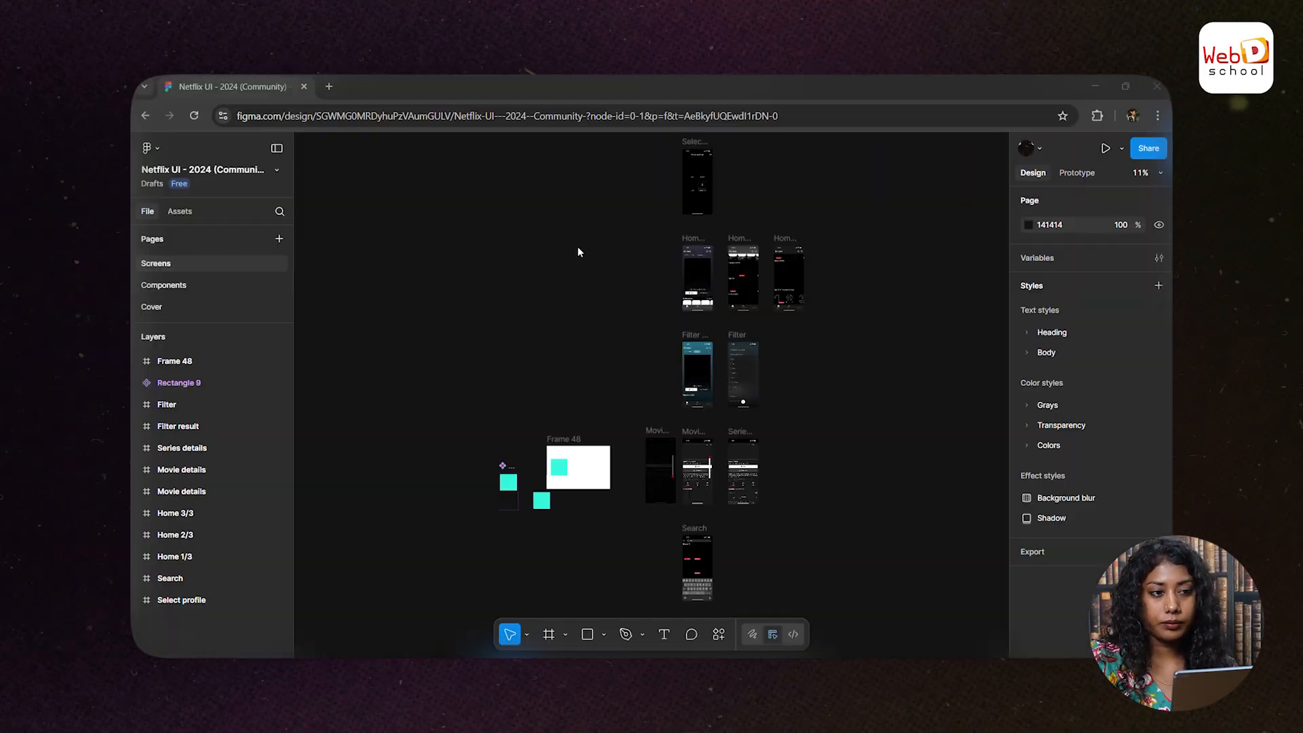
pyautogui.scroll(5, 579, 253)
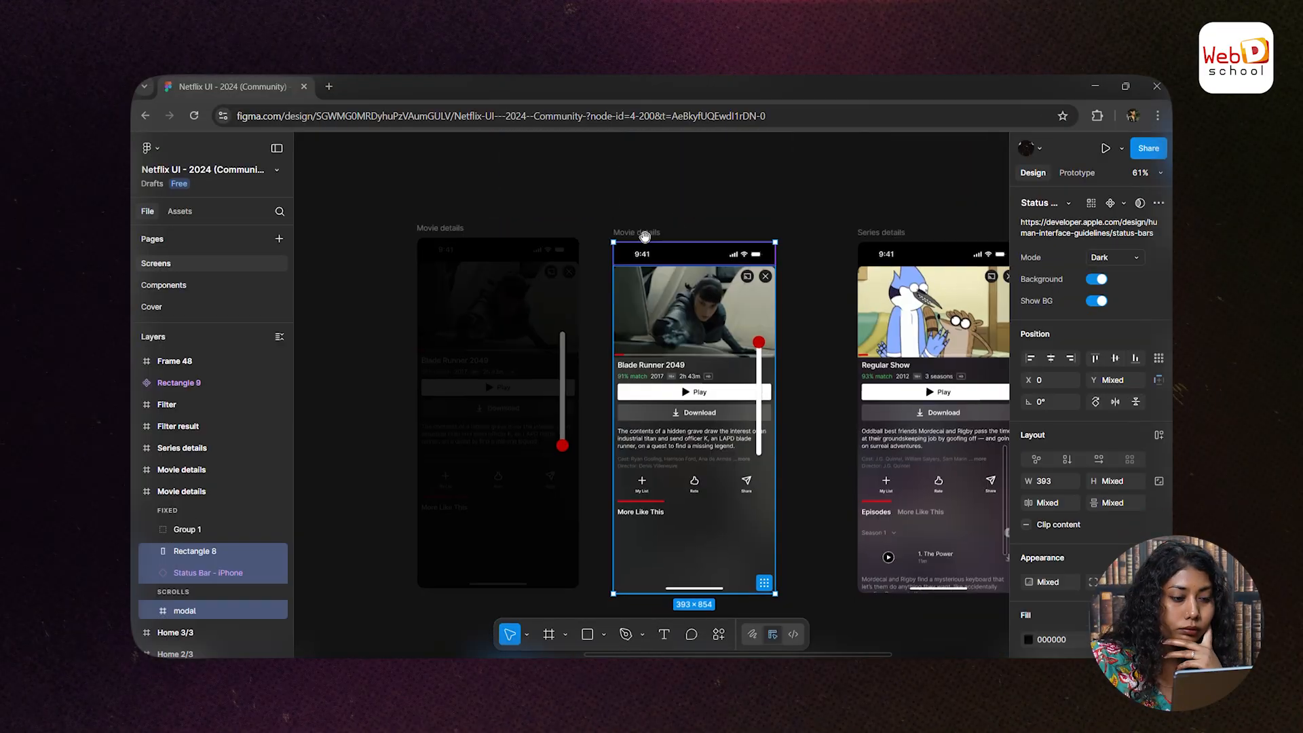
pyautogui.moveTo(645, 237); pyautogui.dragTo(659, 170)
pyautogui.scroll(1, 658, 170)
pyautogui.click(429, 162)
pyautogui.hotkey('shift', 'space')
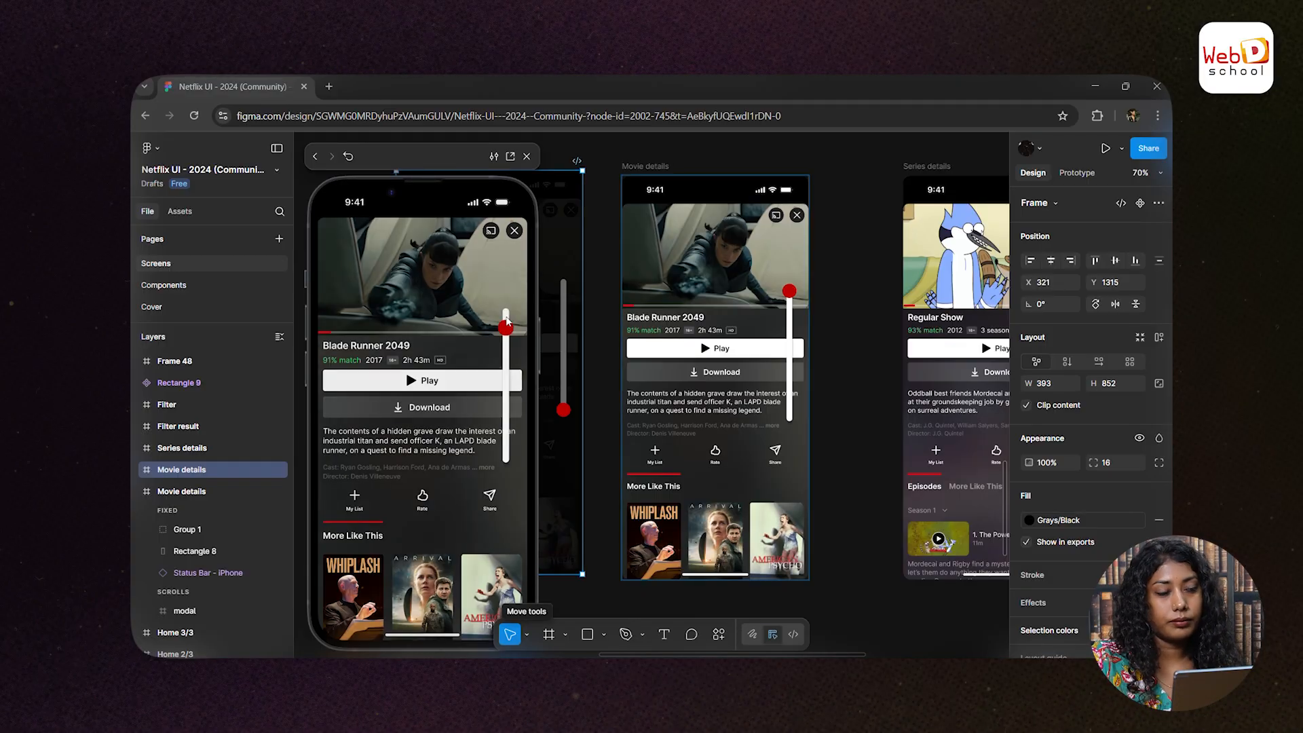
pyautogui.moveTo(505, 319)
pyautogui.mouseDown()
pyautogui.moveTo(523, 451)
pyautogui.moveTo(517, 329)
pyautogui.moveTo(520, 456)
pyautogui.moveTo(519, 310)
pyautogui.moveTo(518, 442)
pyautogui.moveTo(518, 314)
pyautogui.moveTo(519, 346)
pyautogui.moveTo(528, 327)
pyautogui.mouseUp()
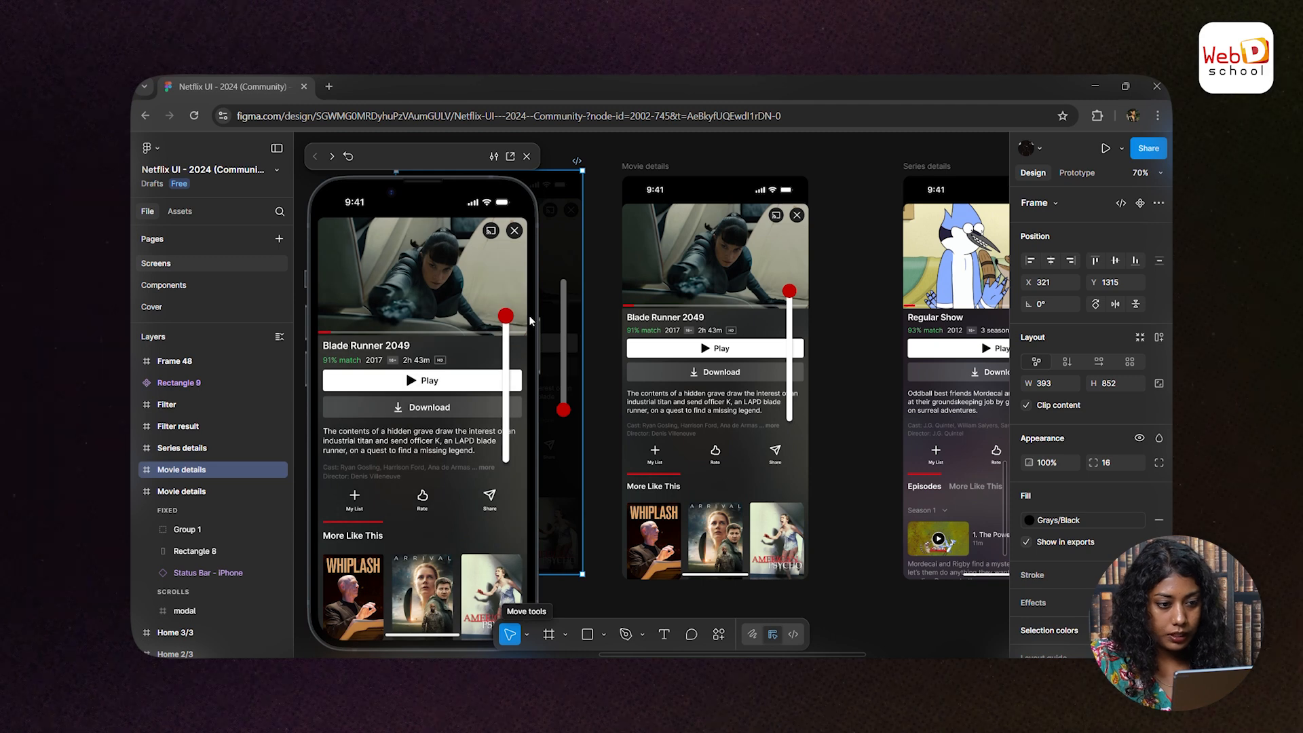
pyautogui.click(527, 158)
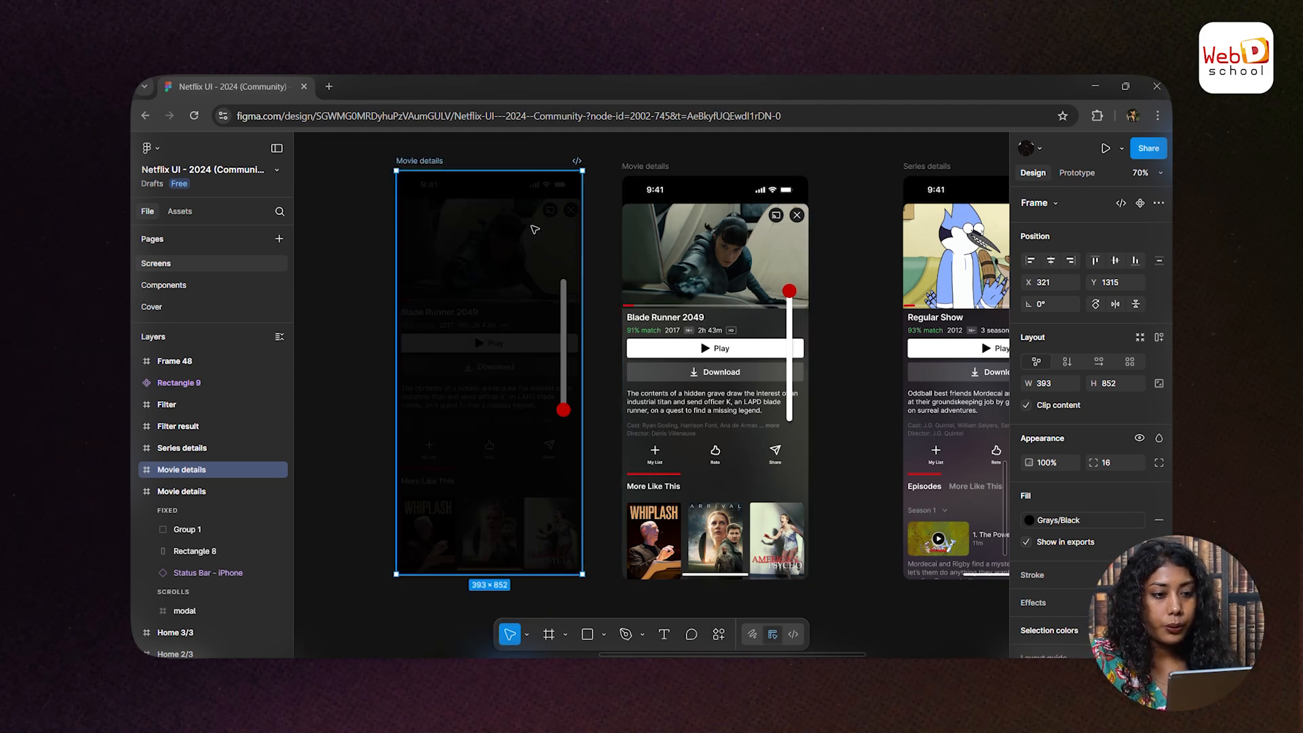
# - Replay the frame's preview, move the red slider knob to the upper end of its track, and close the preview
pyautogui.hotkey('shift', 'space')
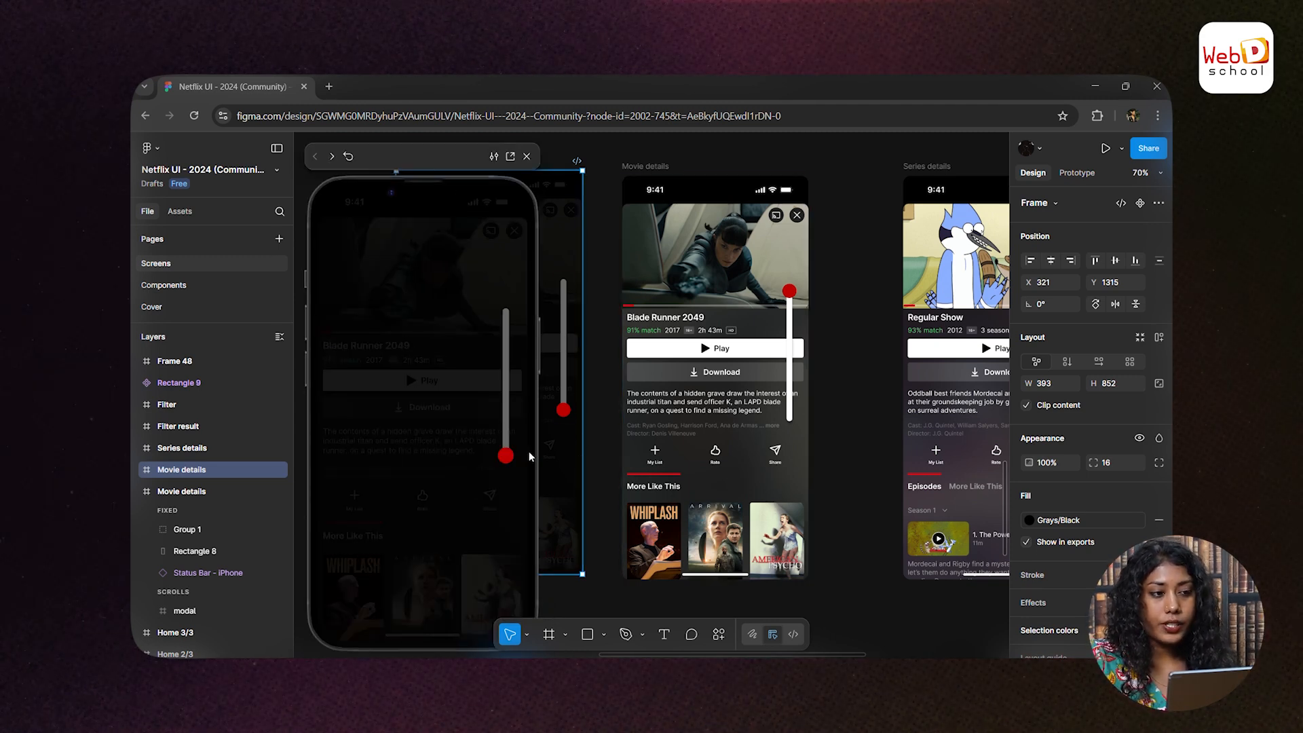
pyautogui.moveTo(505, 450); pyautogui.dragTo(505, 316)
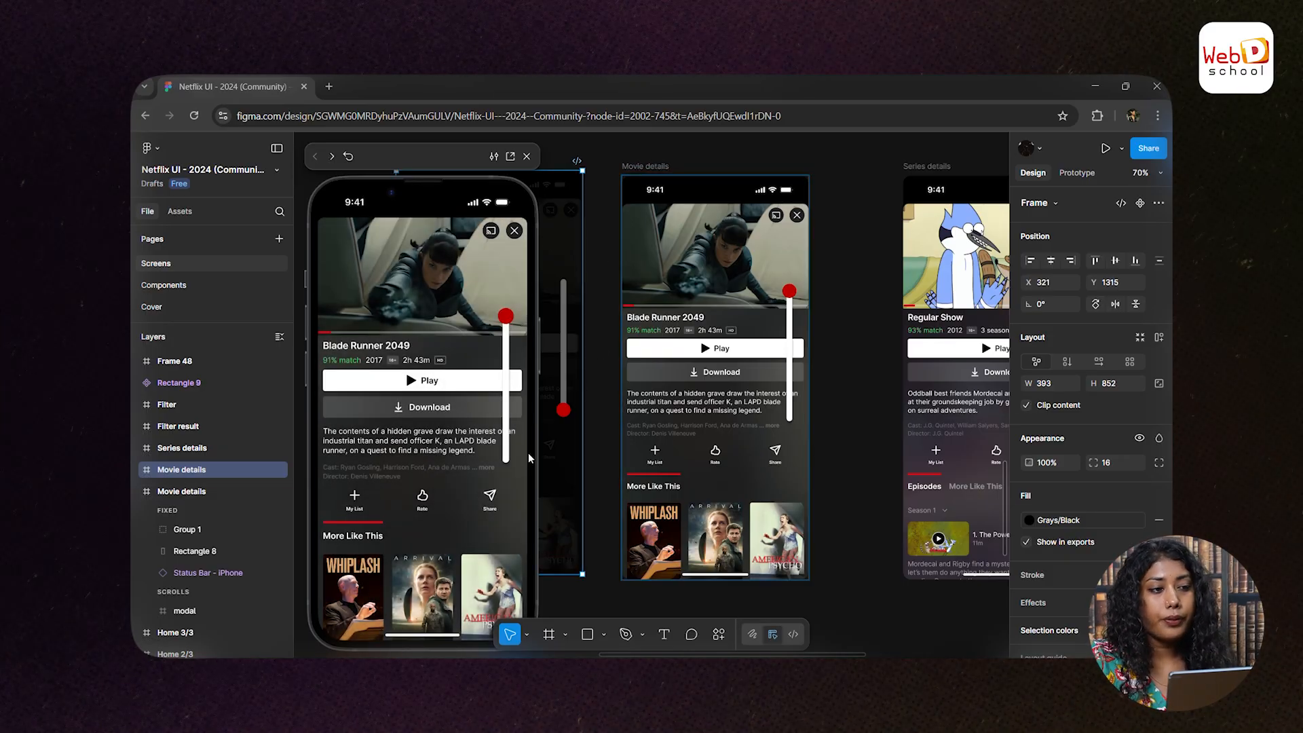
pyautogui.moveTo(509, 325)
pyautogui.mouseDown()
pyautogui.moveTo(509, 413)
pyautogui.moveTo(512, 328)
pyautogui.mouseUp()
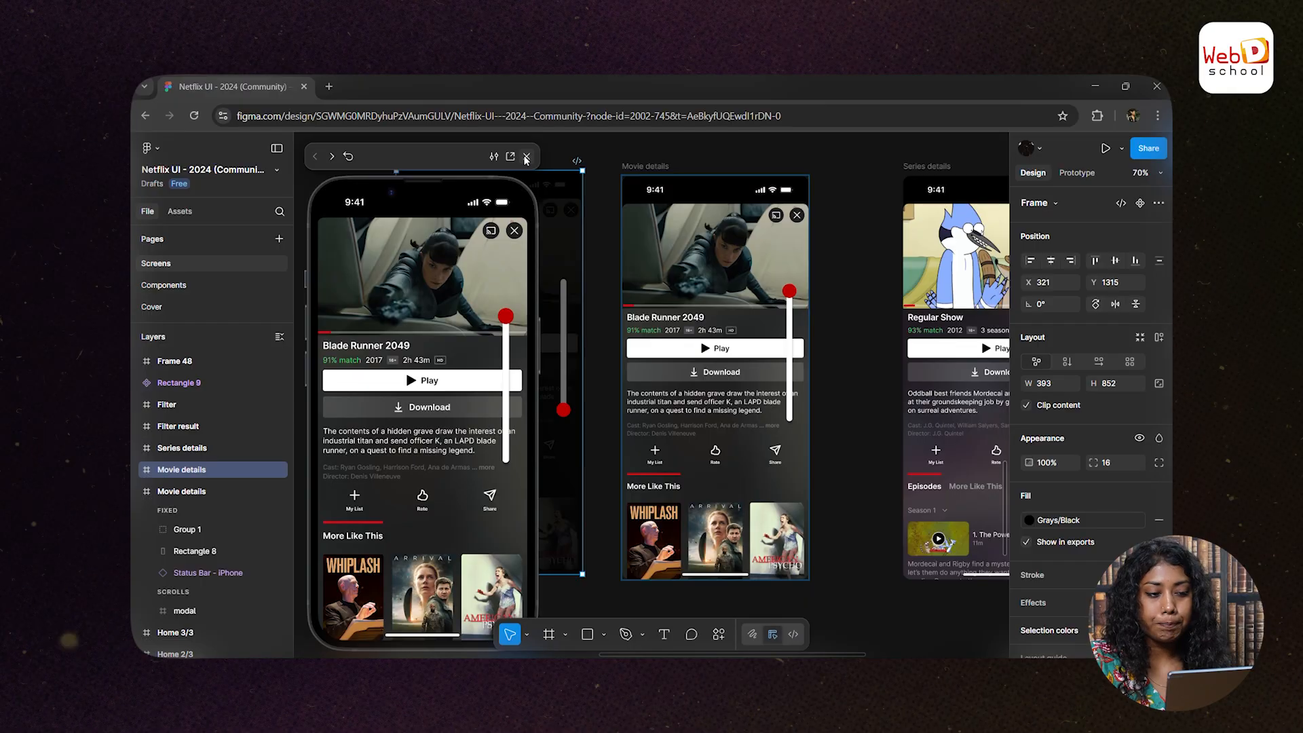
pyautogui.click(526, 158)
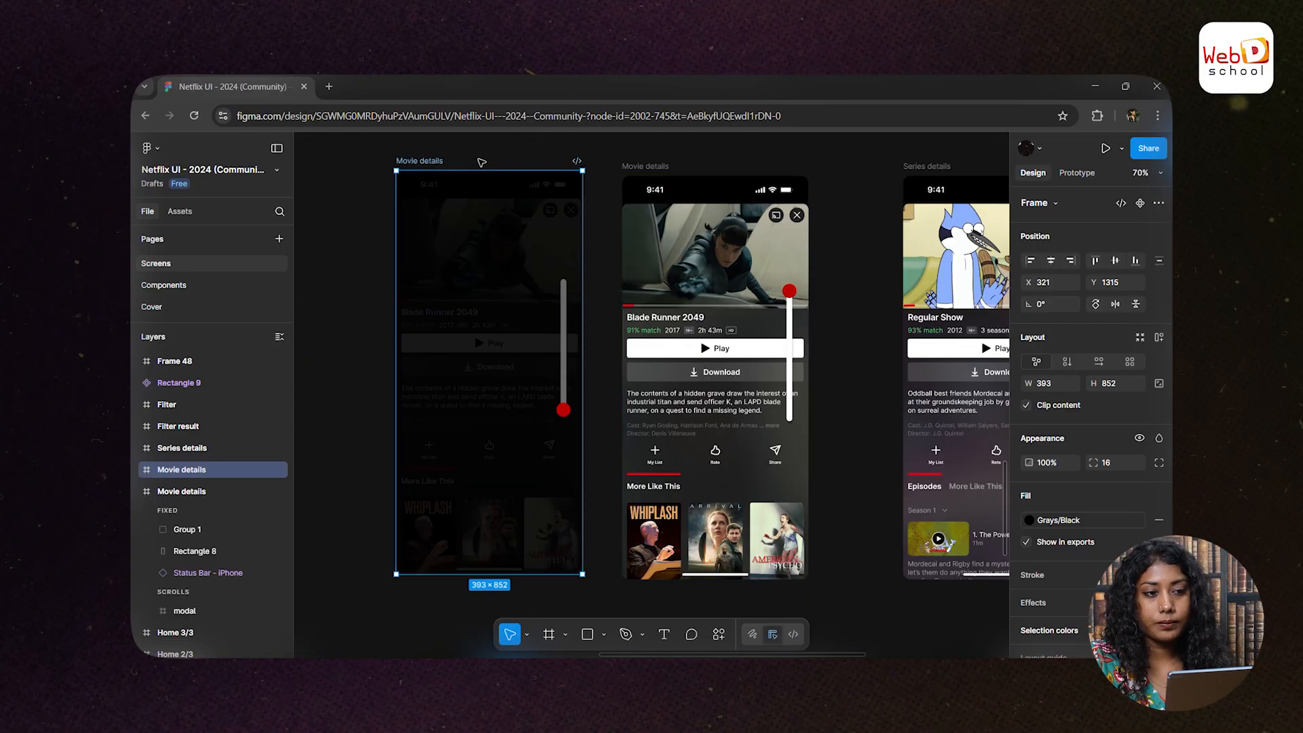
# - Export the dimmed Movie details frame as a Scene with the ProtoPie plugin
pyautogui.rightClick(481, 162)
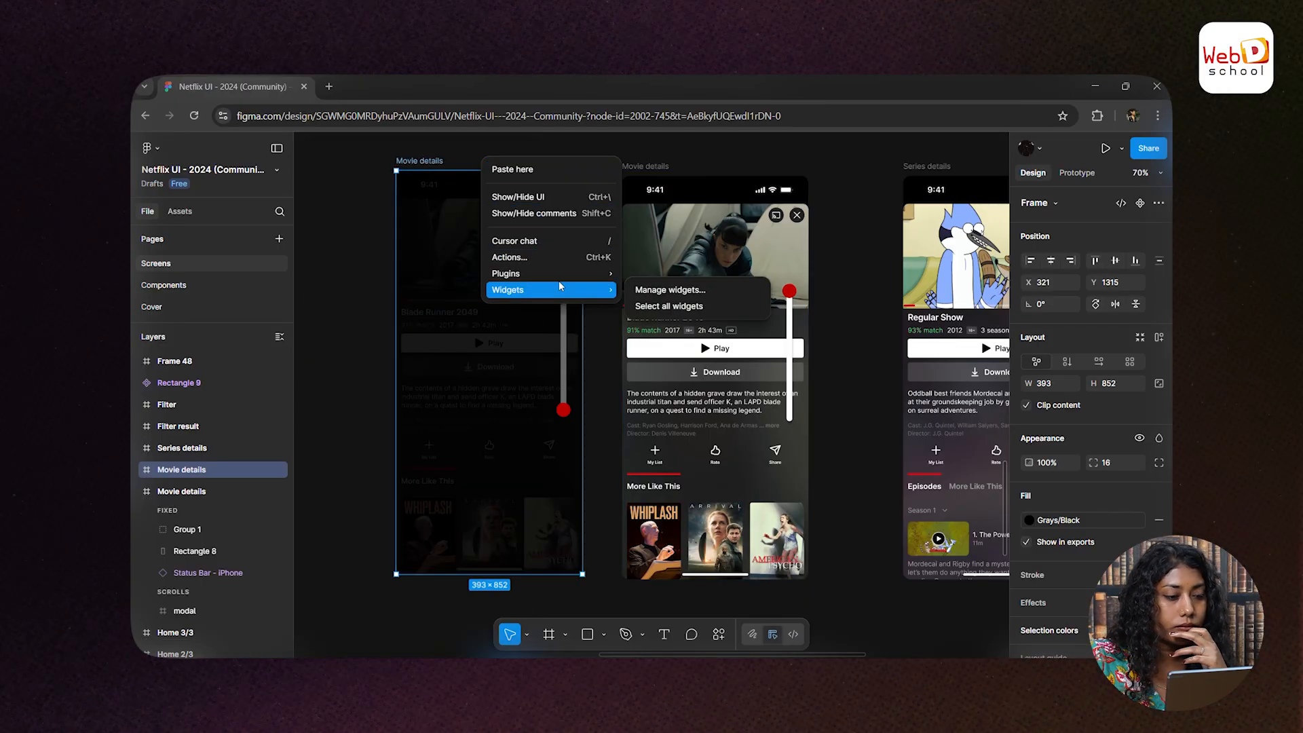
pyautogui.moveTo(559, 274)
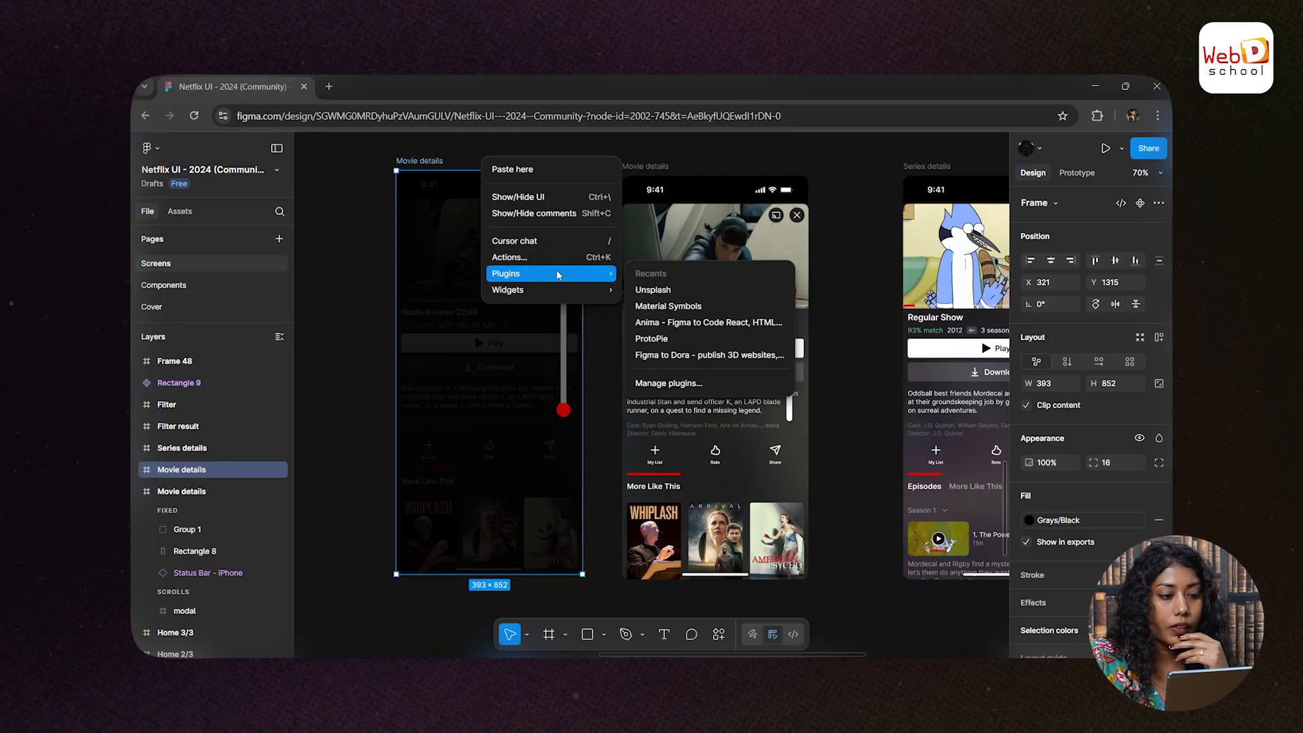
pyautogui.click(653, 338)
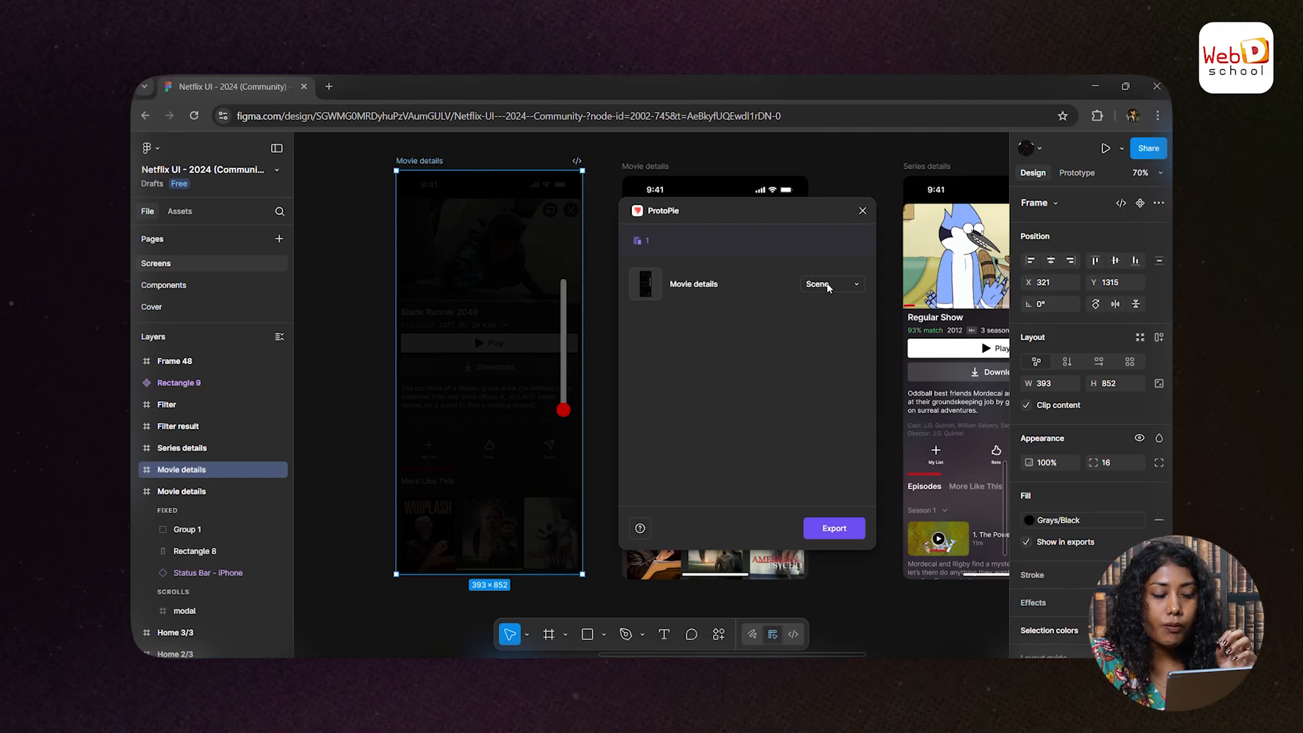
pyautogui.click(837, 532)
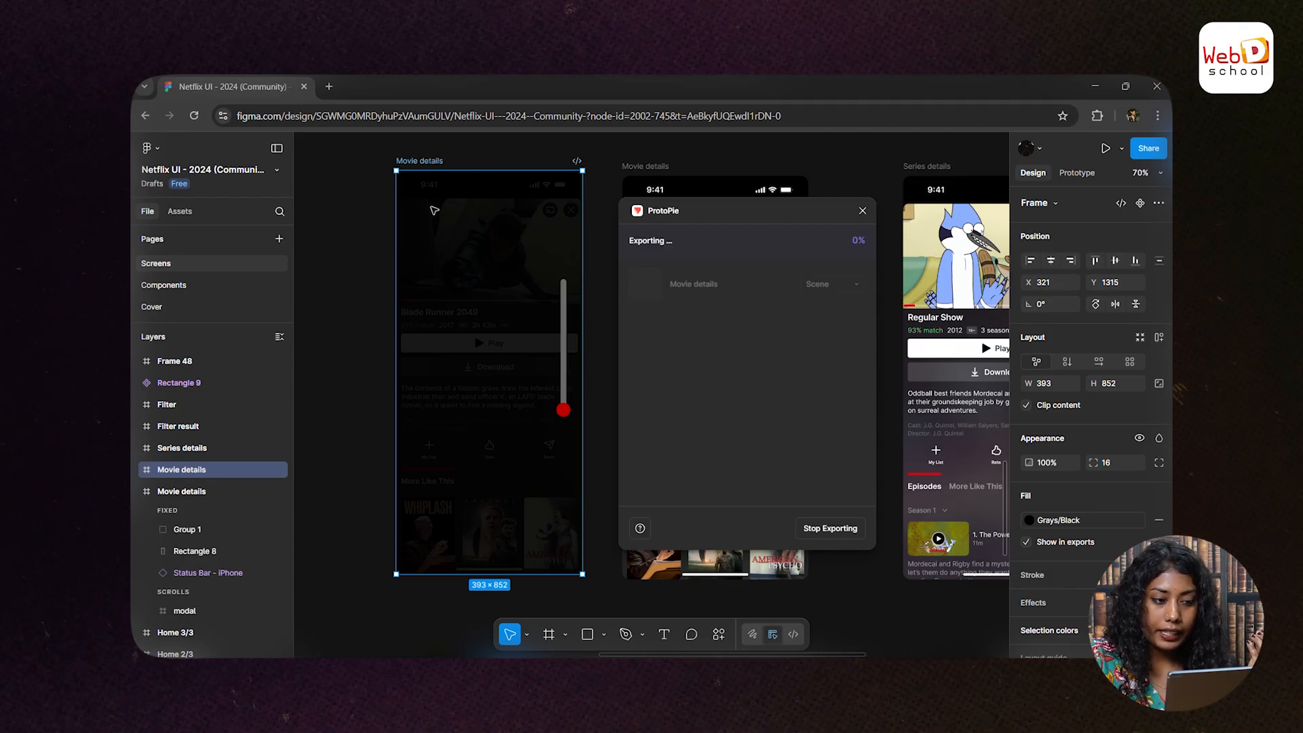
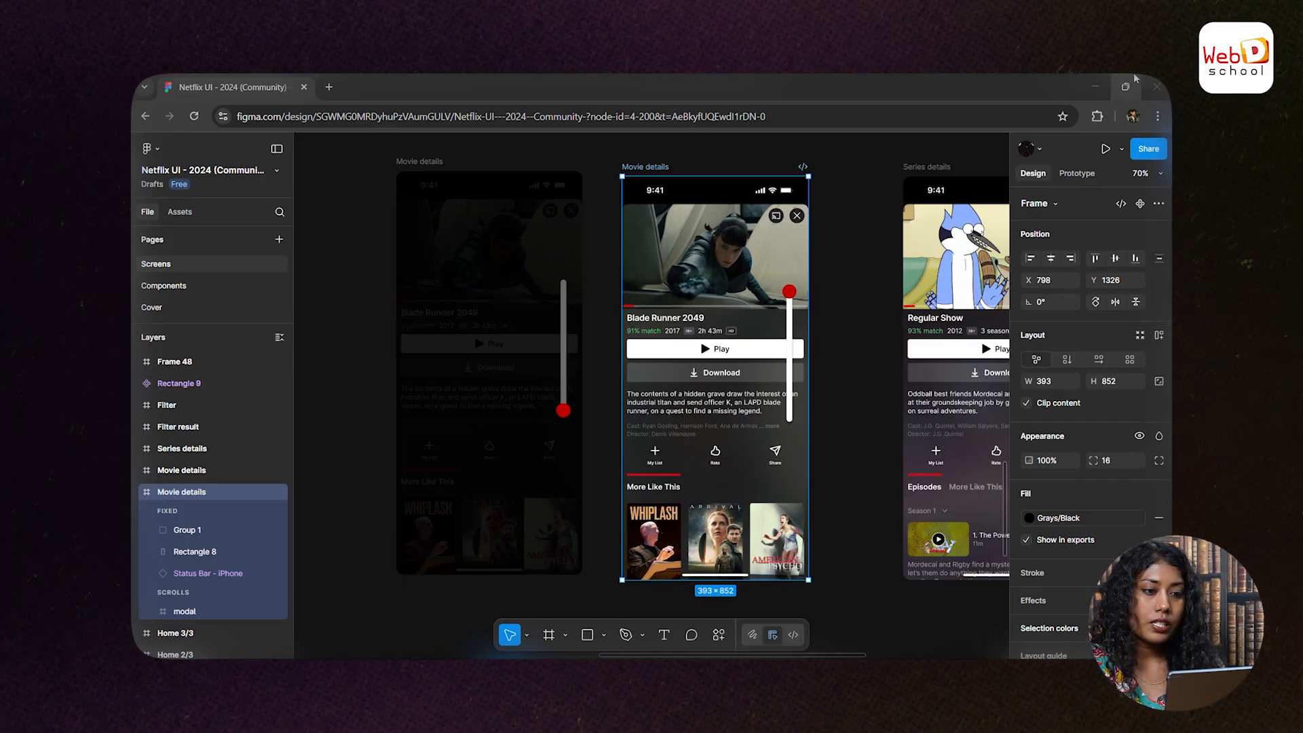
# - Switch to ProtoPie Studio and look over the imported Movie details scene from its header to the More Like This posters
pyautogui.click(1105, 88)
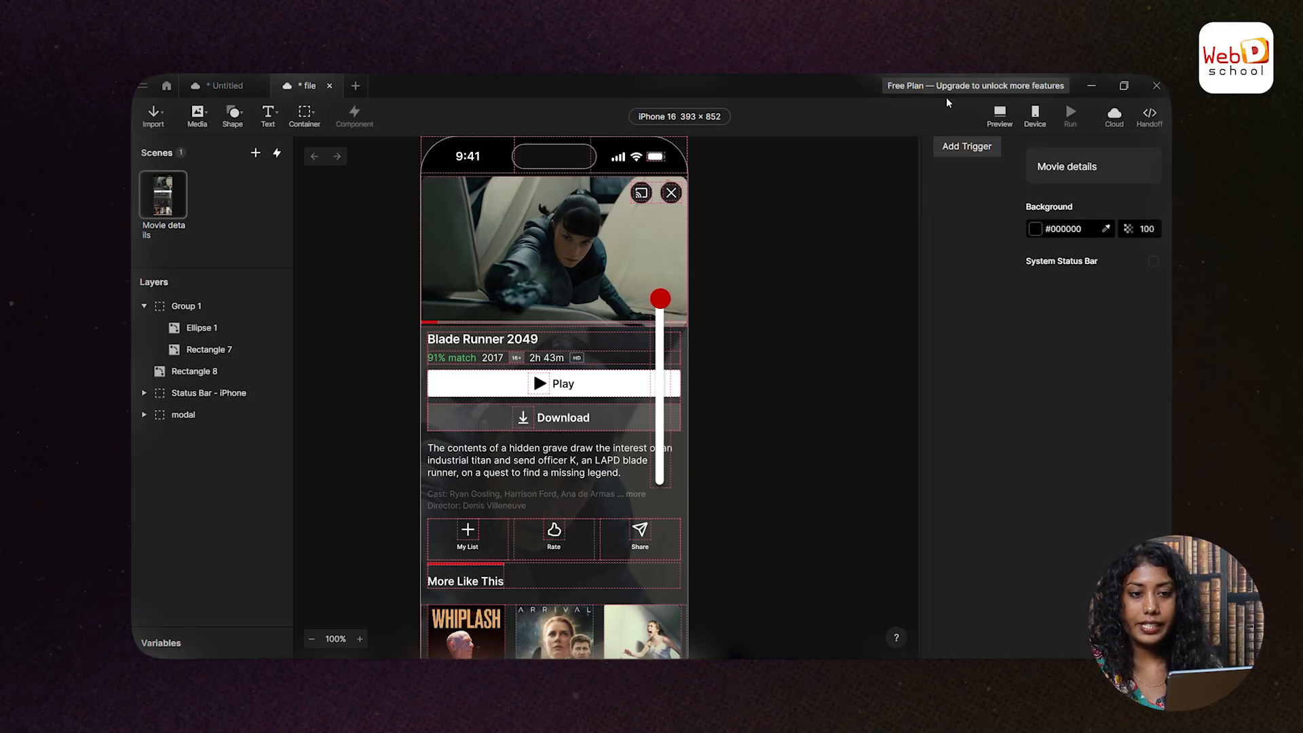
pyautogui.scroll(-4, 621, 499)
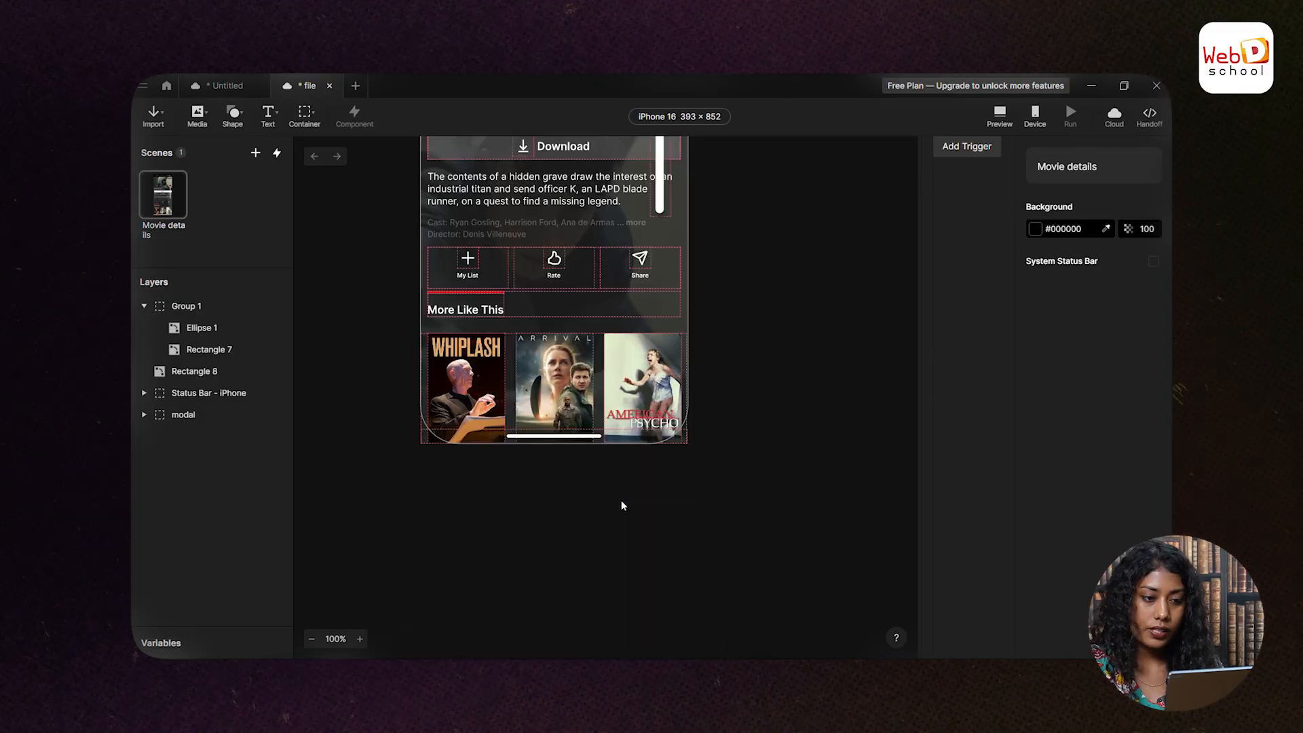
pyautogui.scroll(4, 621, 505)
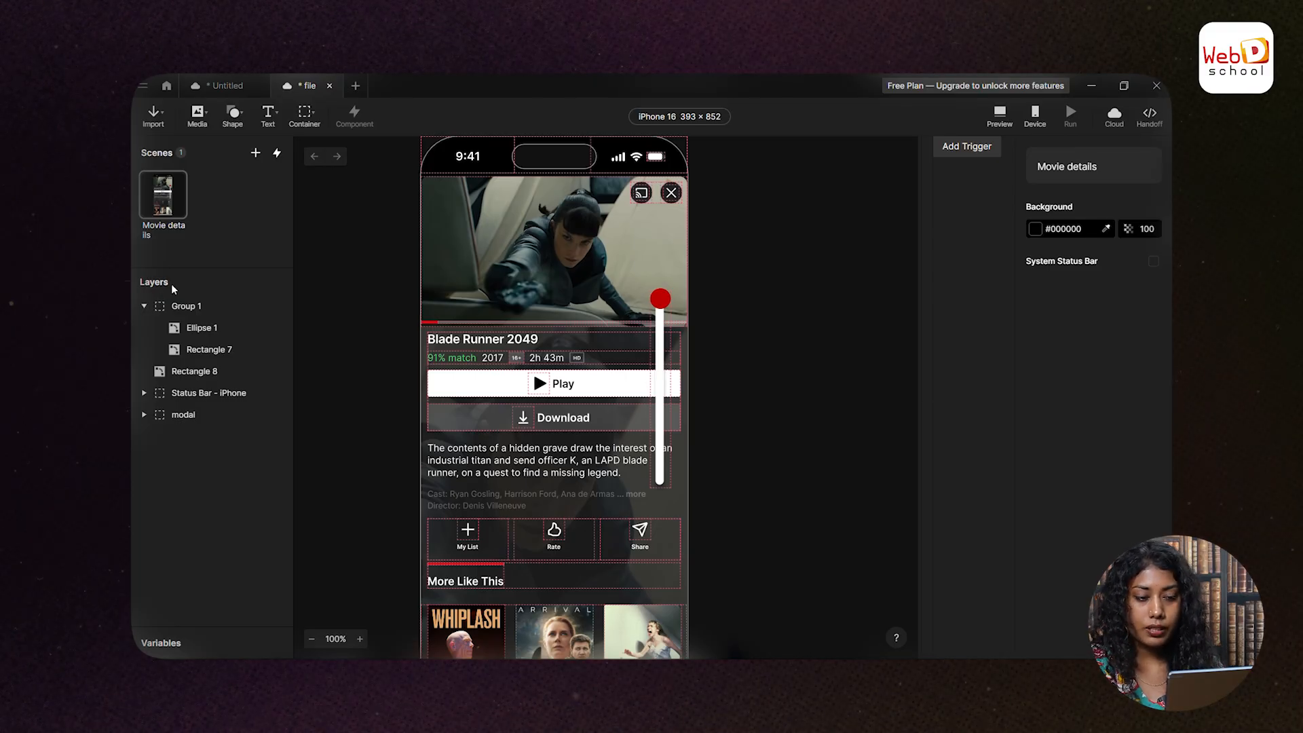
pyautogui.moveTo(728, 305); pyautogui.dragTo(774, 318)
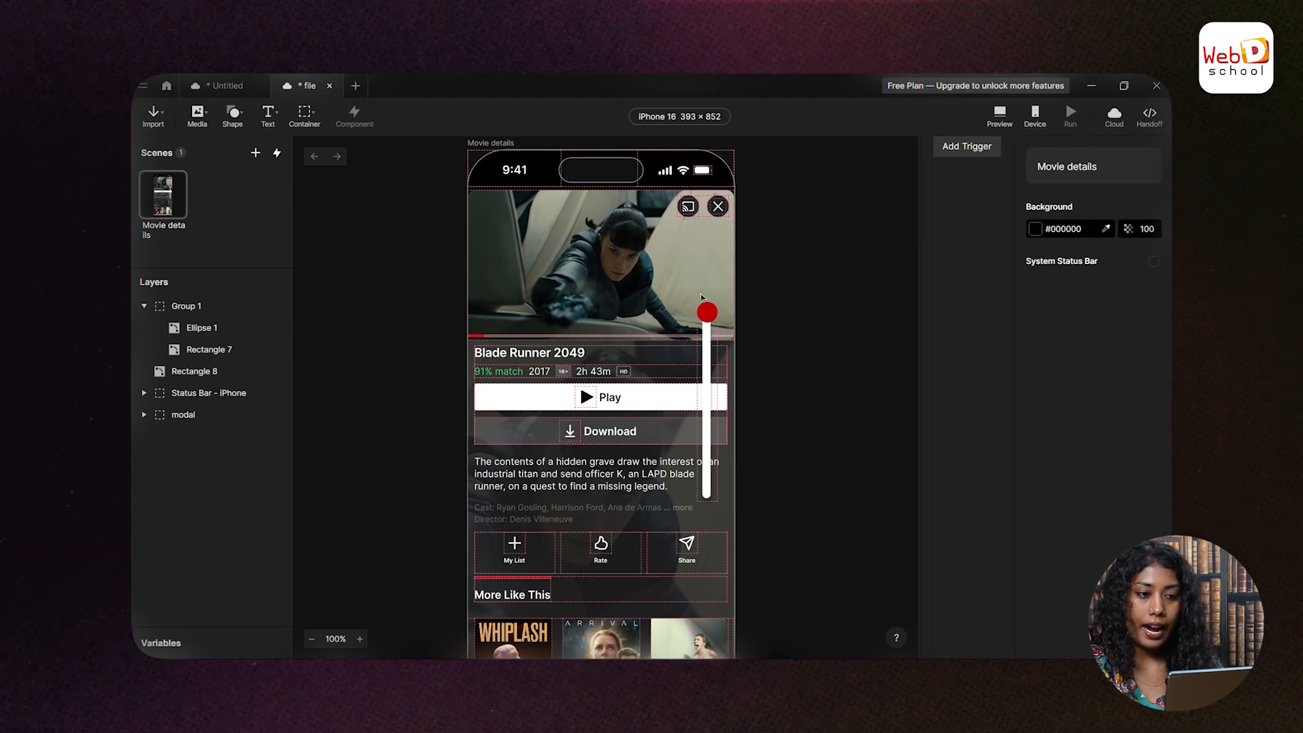
pyautogui.scroll(-2, 487, 299)
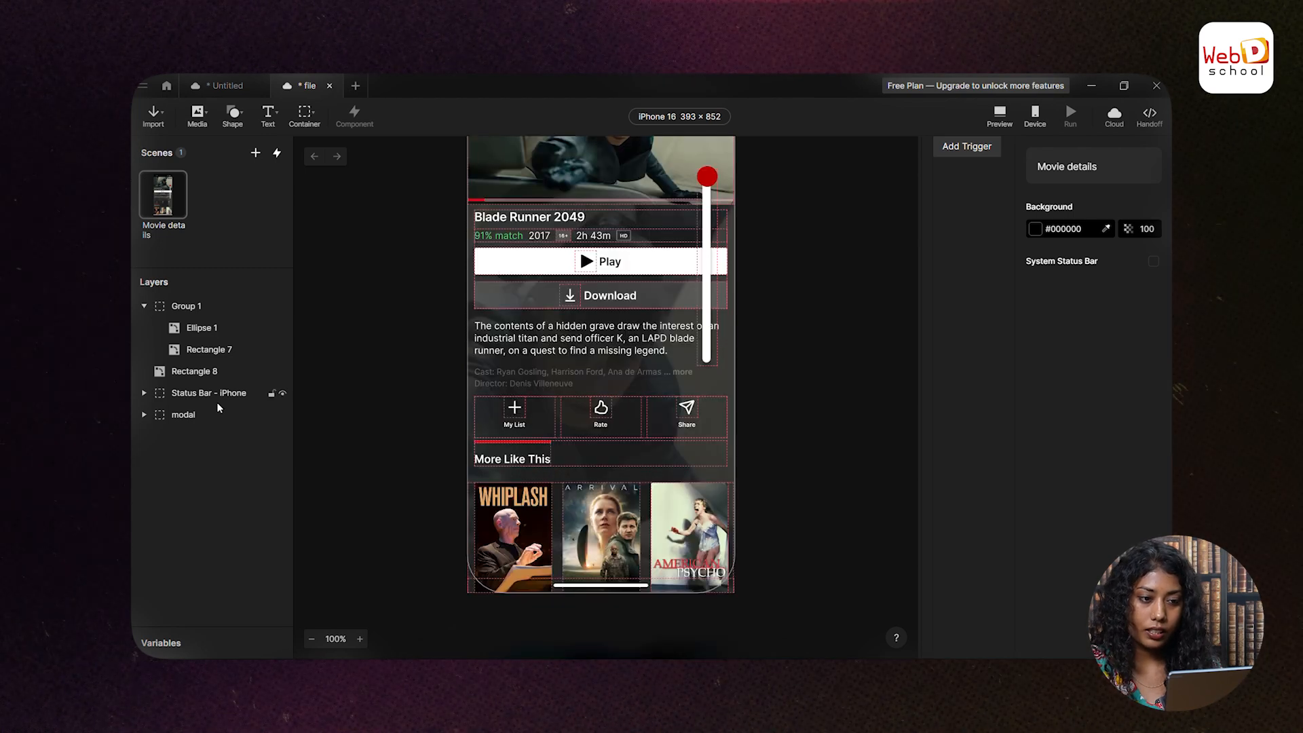
# - Add a Drag trigger to Ellipse 1 with a Move response whose direction is vertical
pyautogui.click(192, 372)
pyautogui.scroll(2, 525, 375)
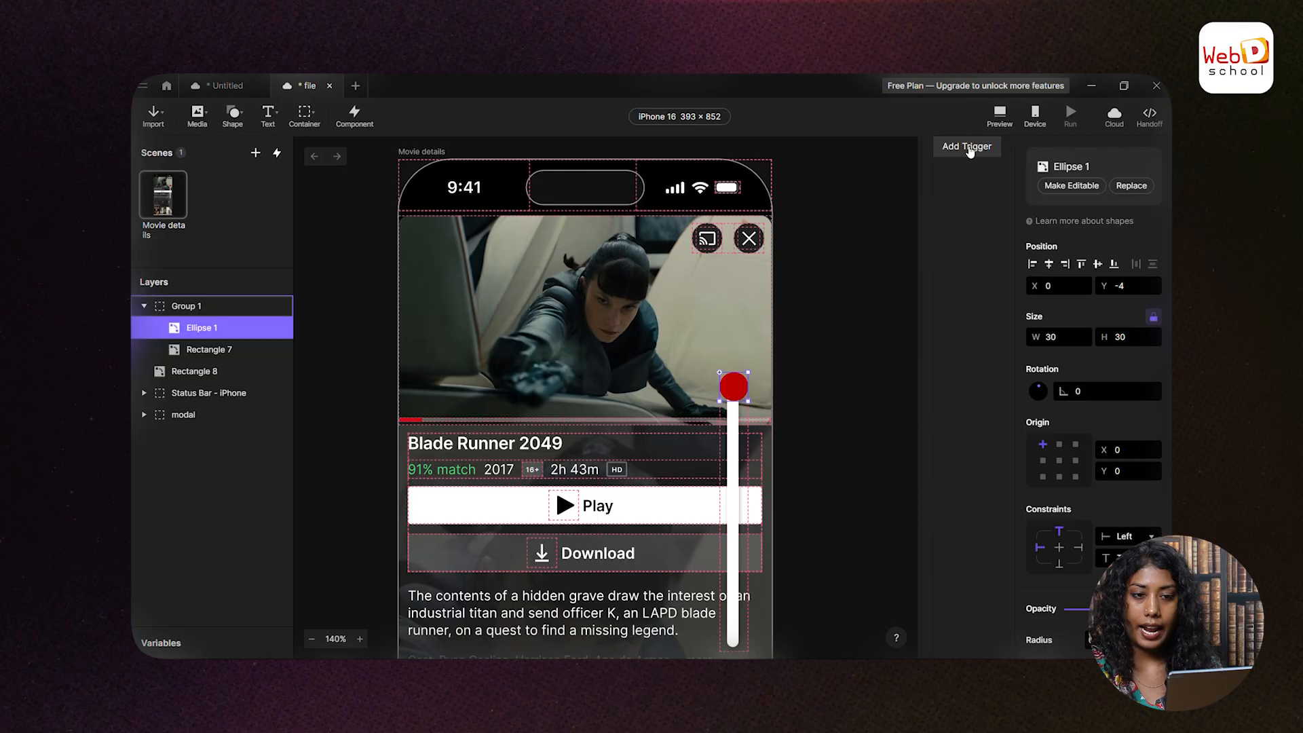
pyautogui.click(968, 149)
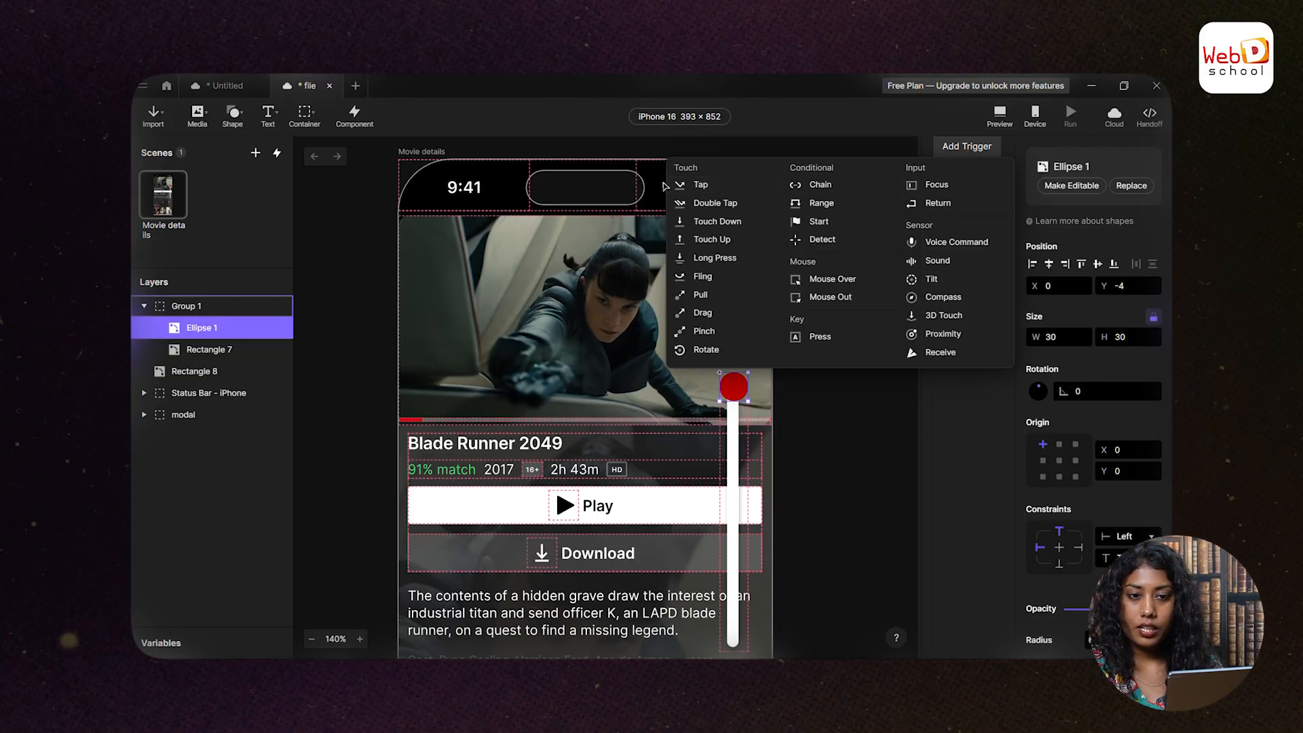
pyautogui.click(703, 314)
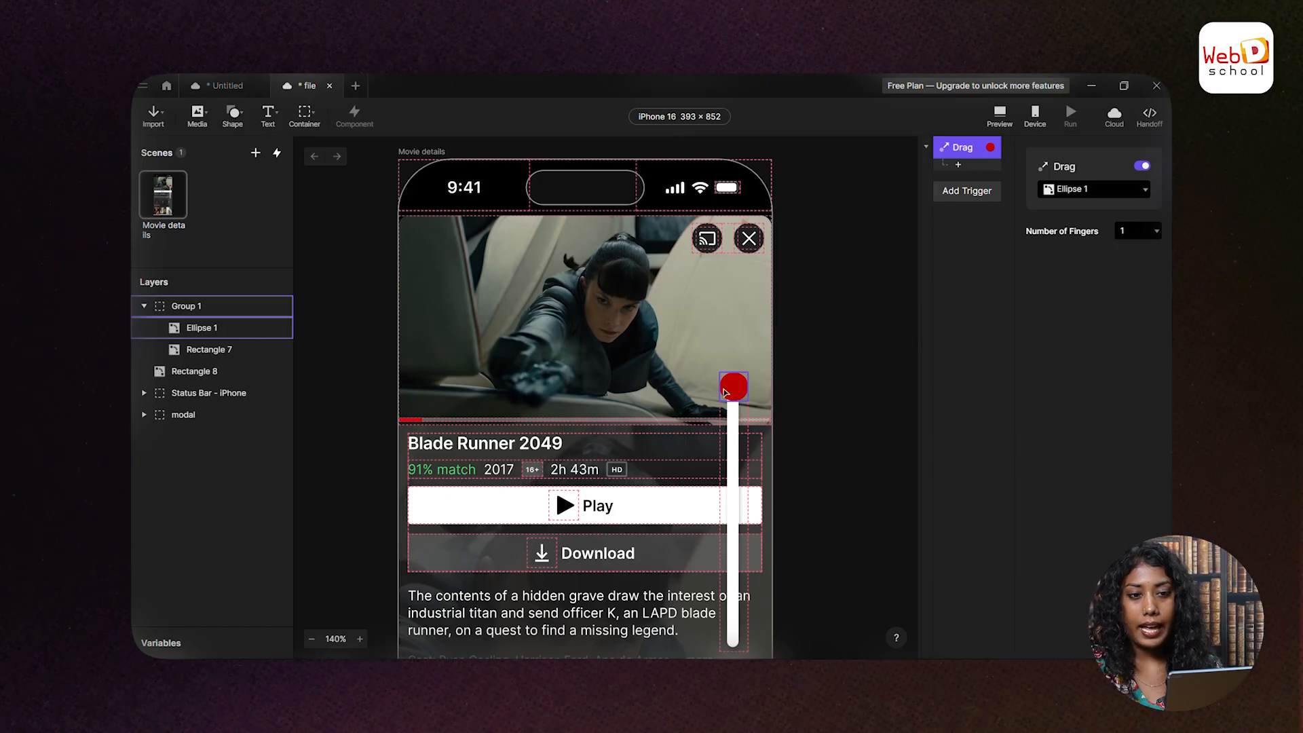
pyautogui.click(958, 164)
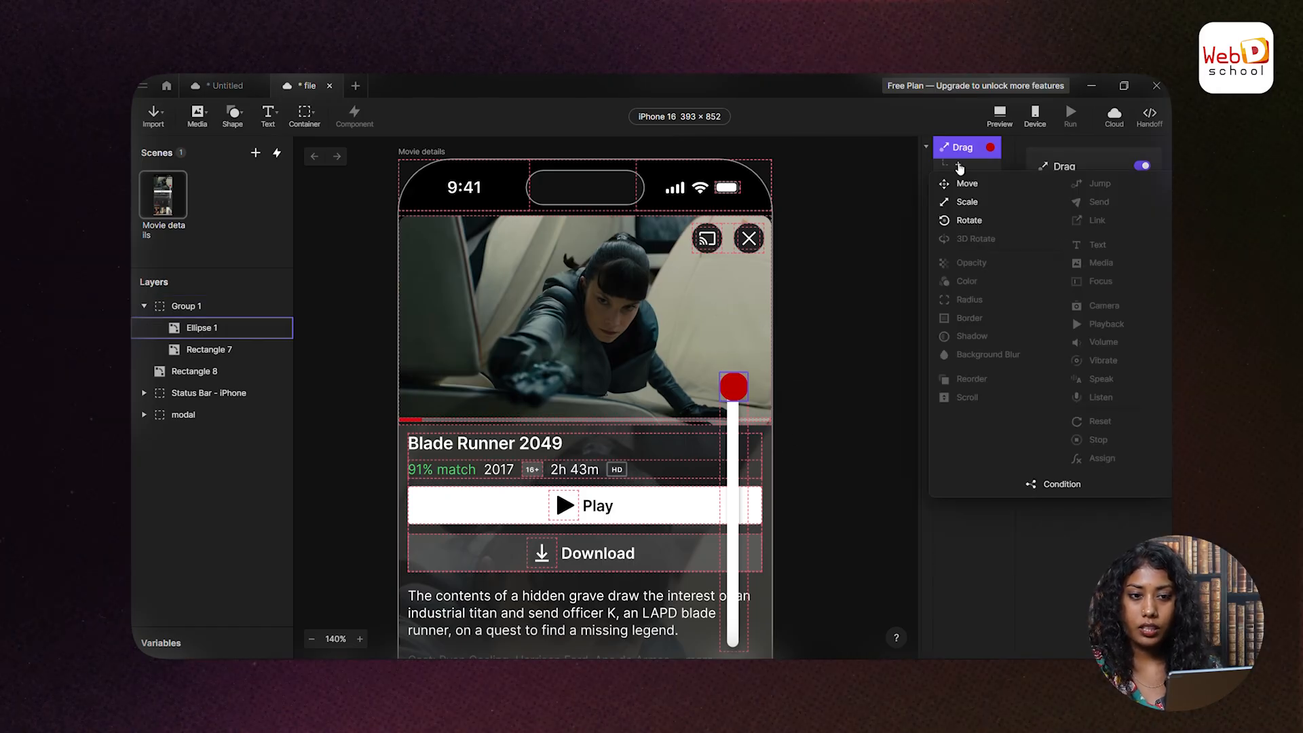
pyautogui.click(965, 183)
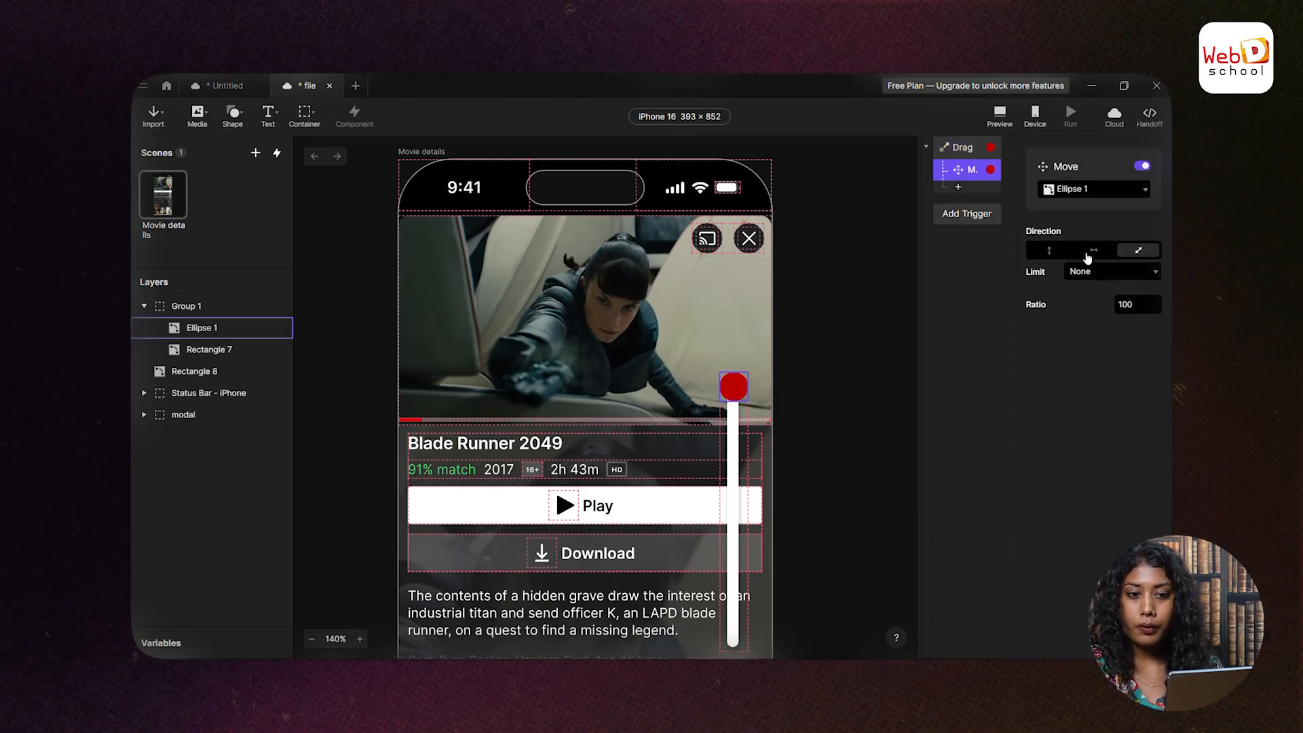
pyautogui.click(1052, 251)
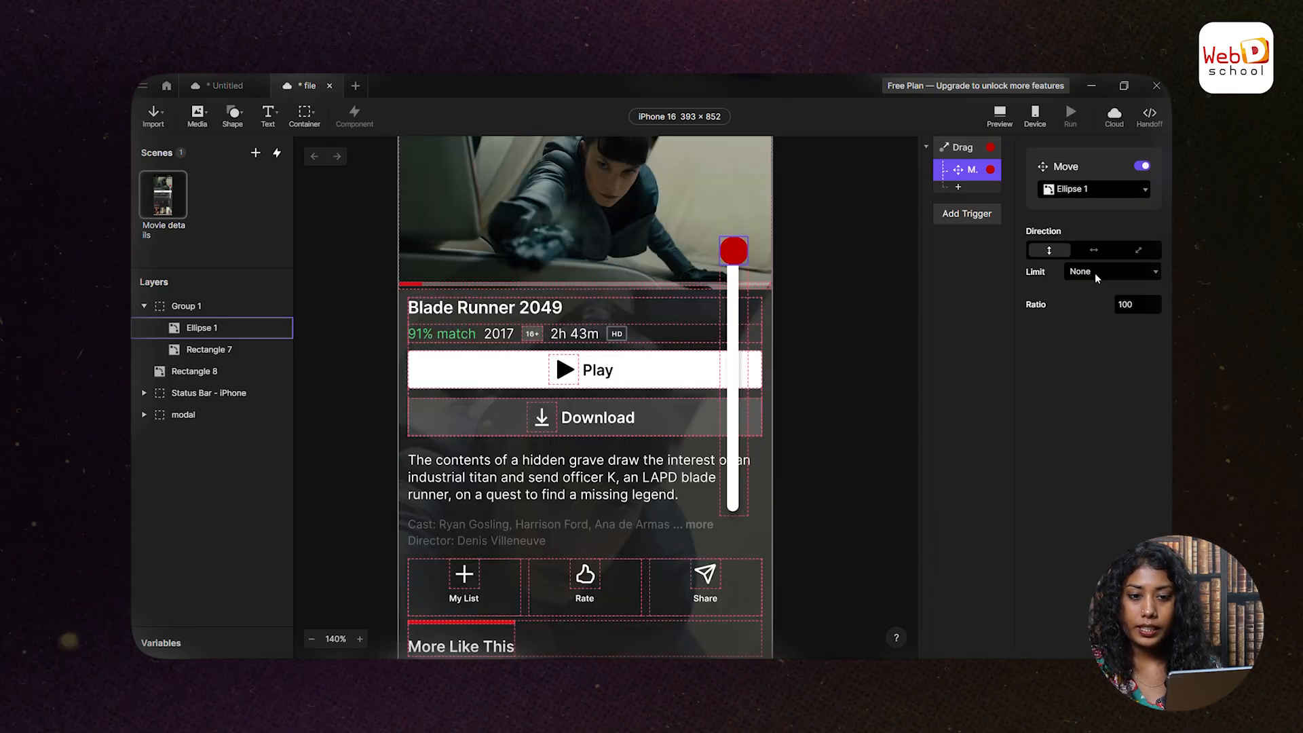
# - Set the limit of Ellipse 1's Move response to Custom Limit
pyautogui.click(1093, 273)
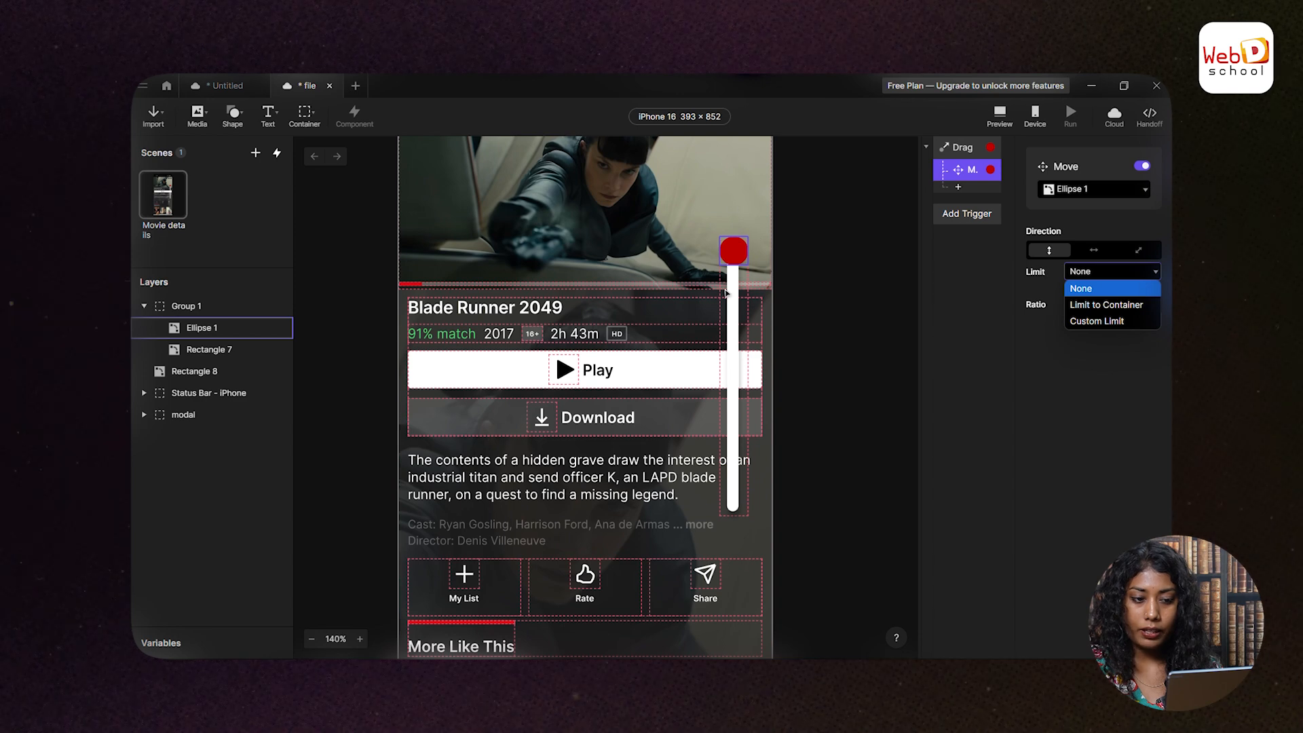
pyautogui.scroll(2, 842, 316)
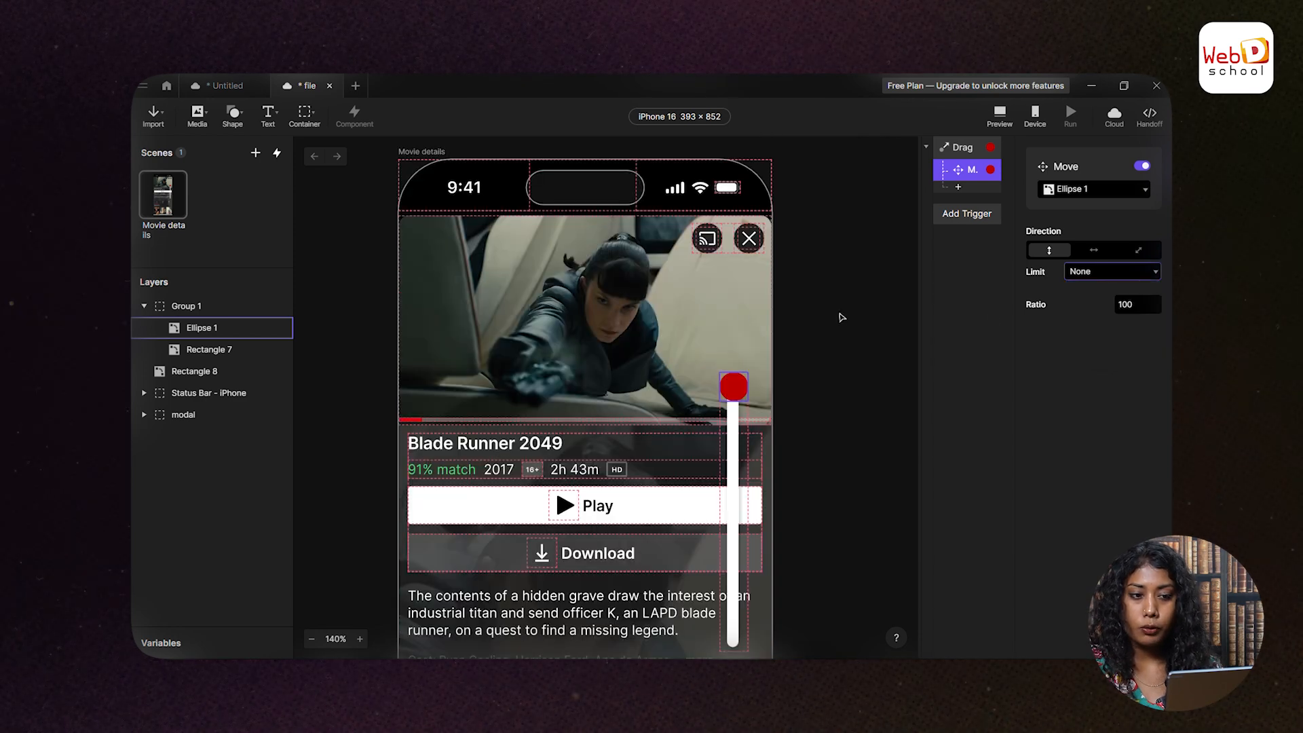
pyautogui.click(1094, 271)
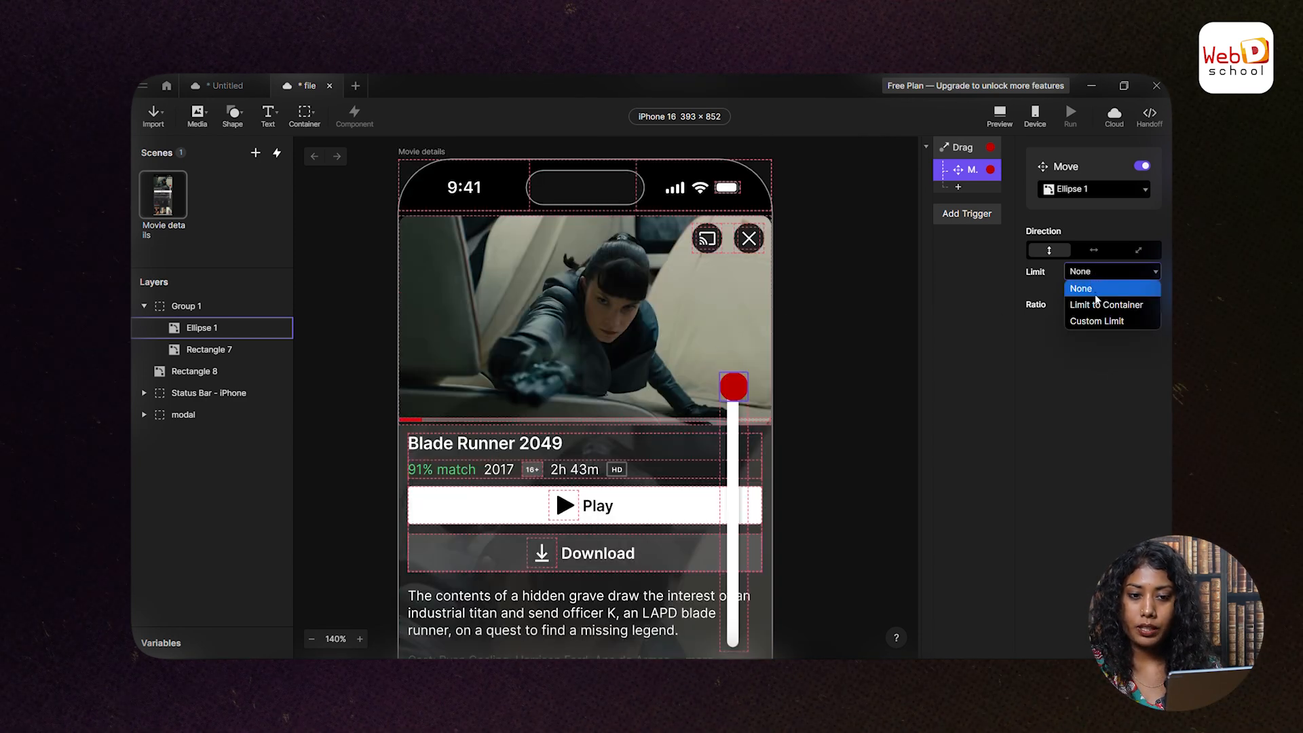
pyautogui.click(1095, 321)
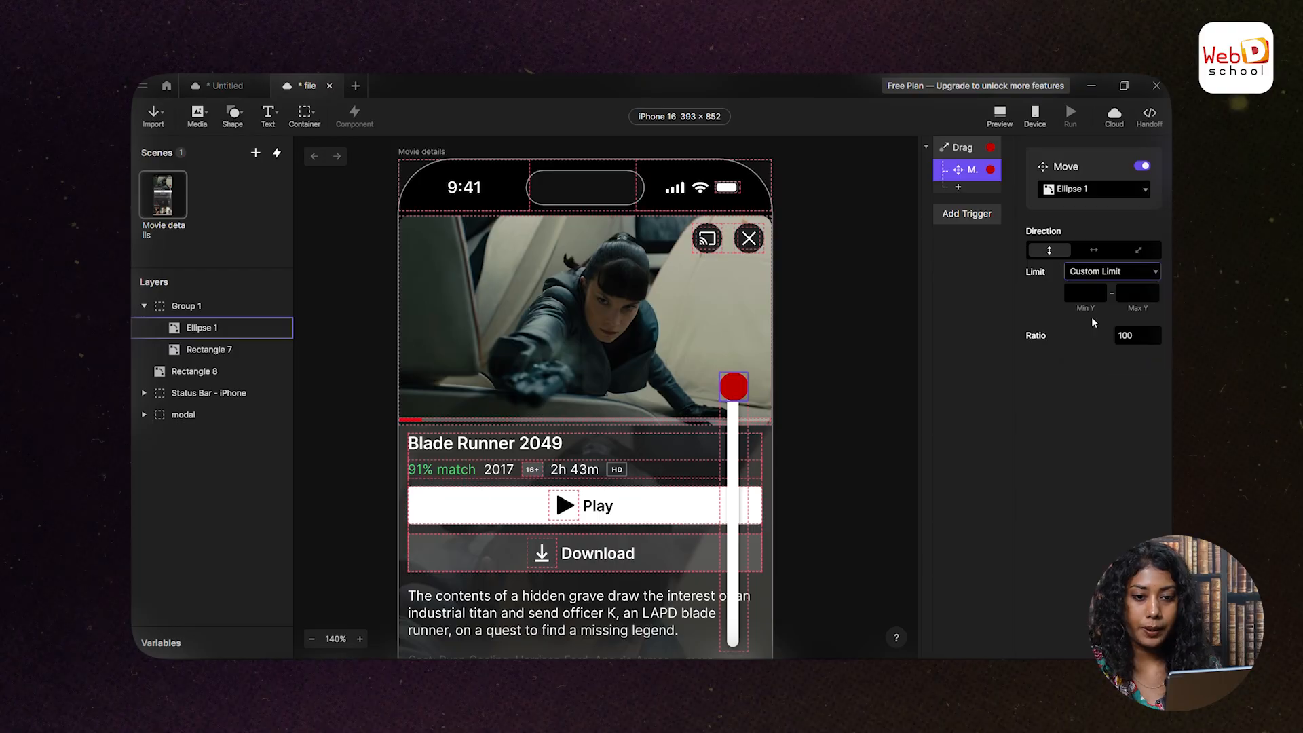
# - Examine the position and size of Group 1, Rectangle 7 and Ellipse 1 to work out the slider's Y range
pyautogui.scroll(-2, 706, 252)
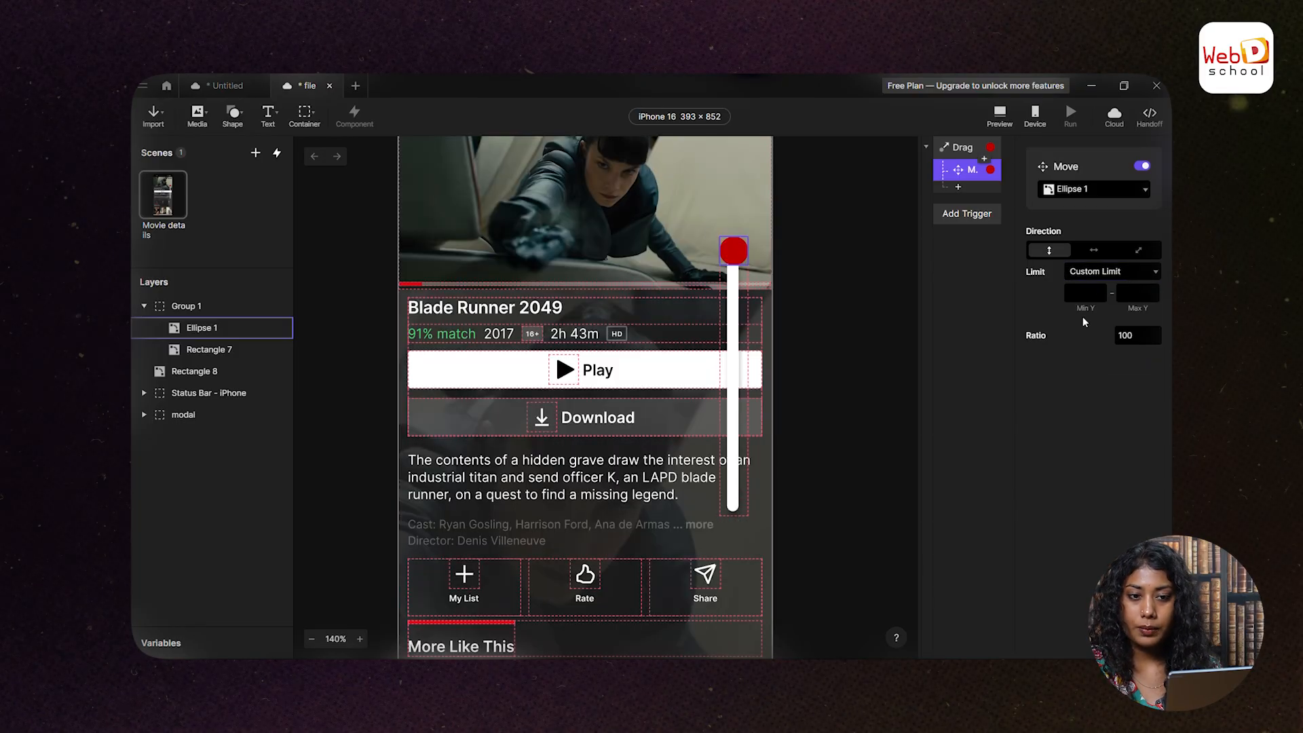
pyautogui.click(738, 271)
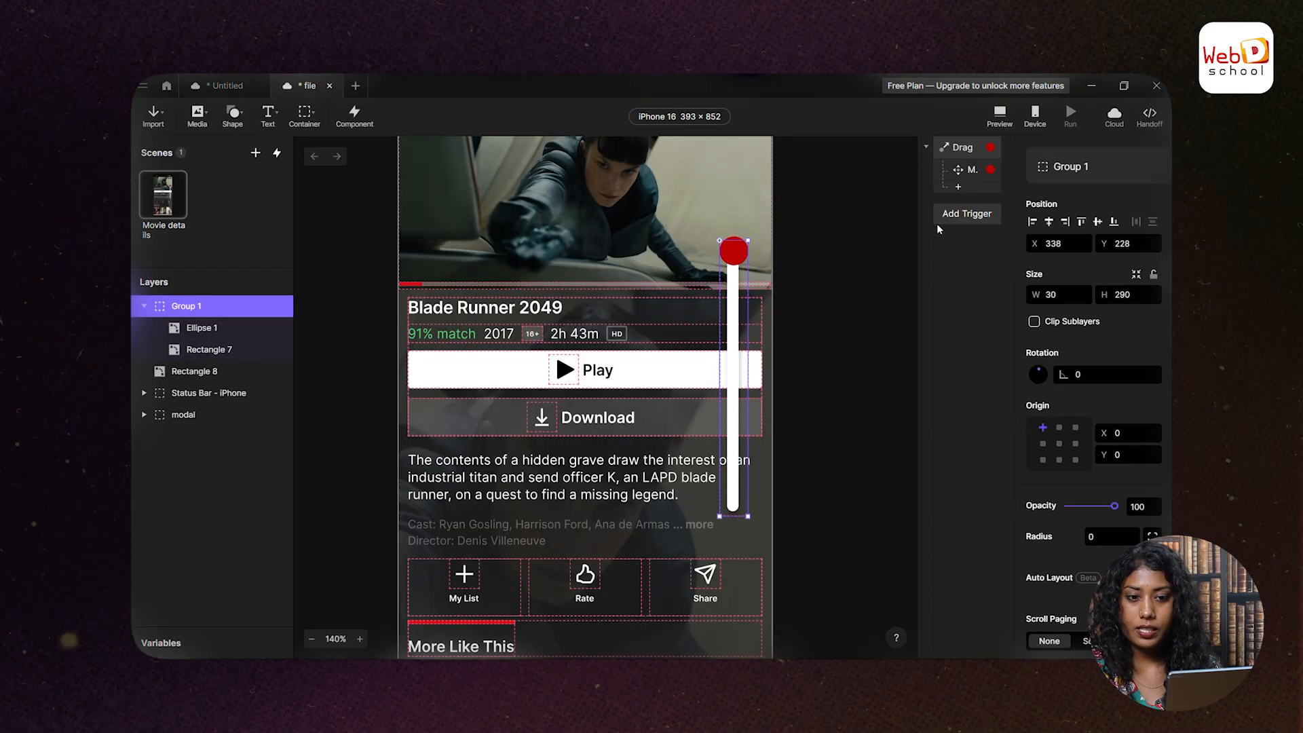
pyautogui.click(738, 271)
pyautogui.scroll(6, 739, 270)
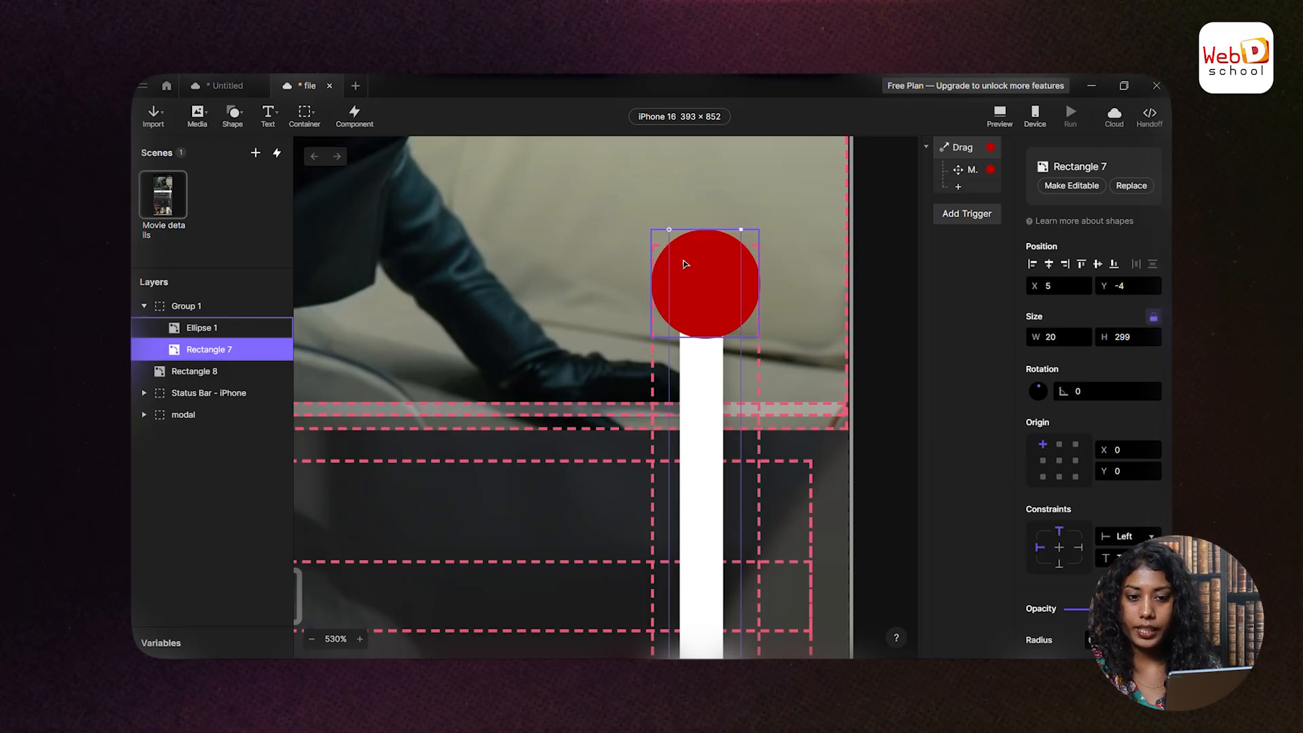
pyautogui.scroll(-8, 832, 301)
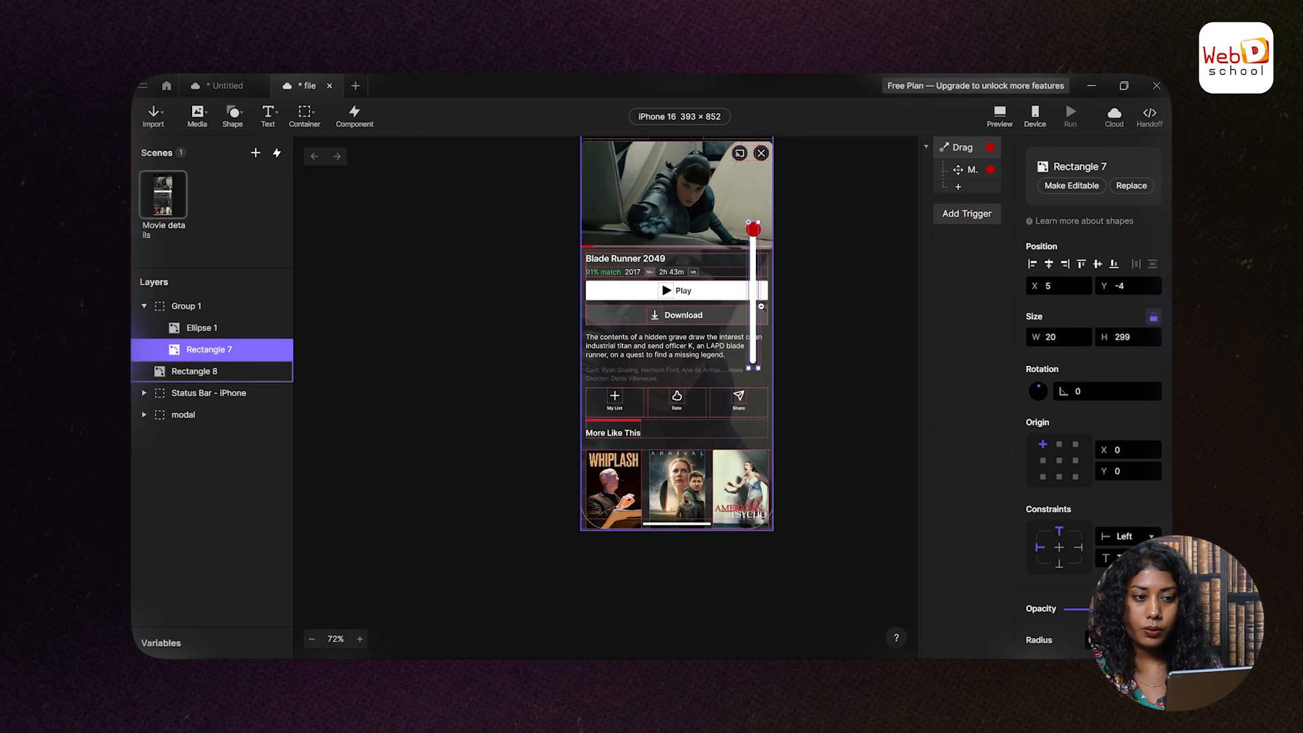
pyautogui.scroll(5, 762, 220)
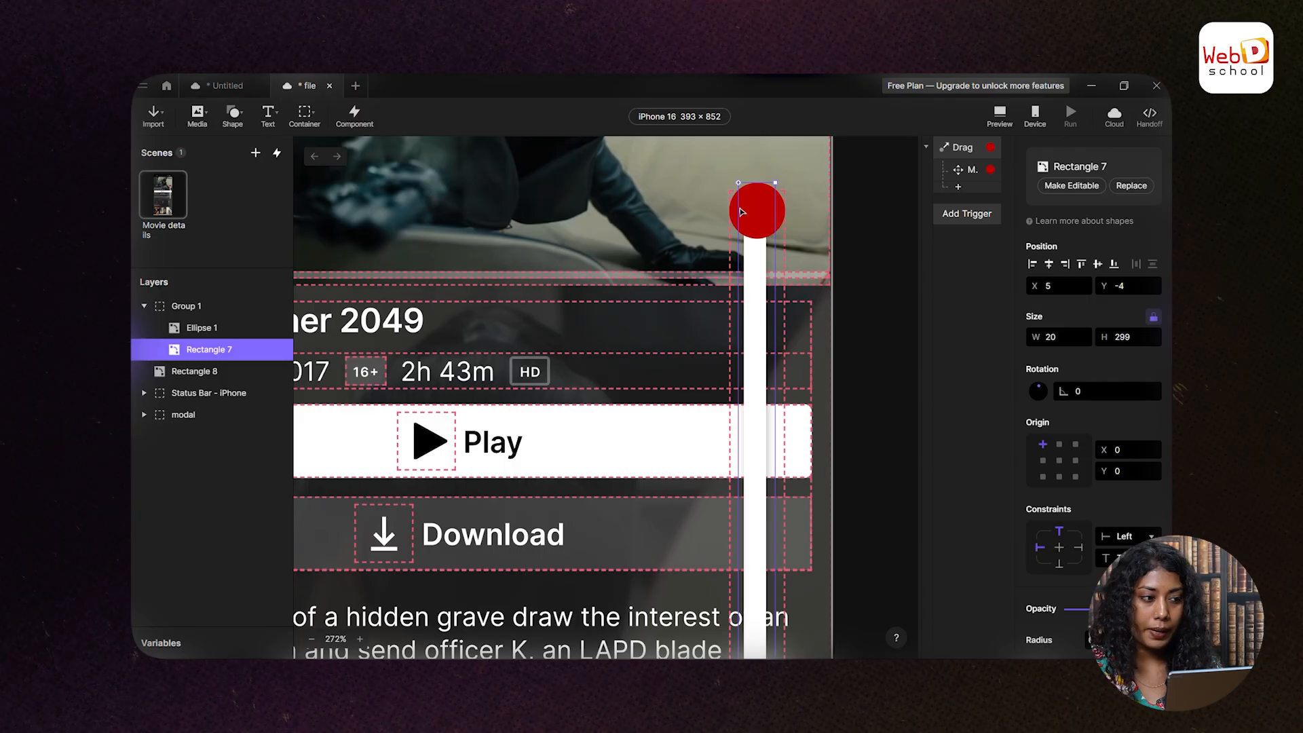
pyautogui.click(218, 327)
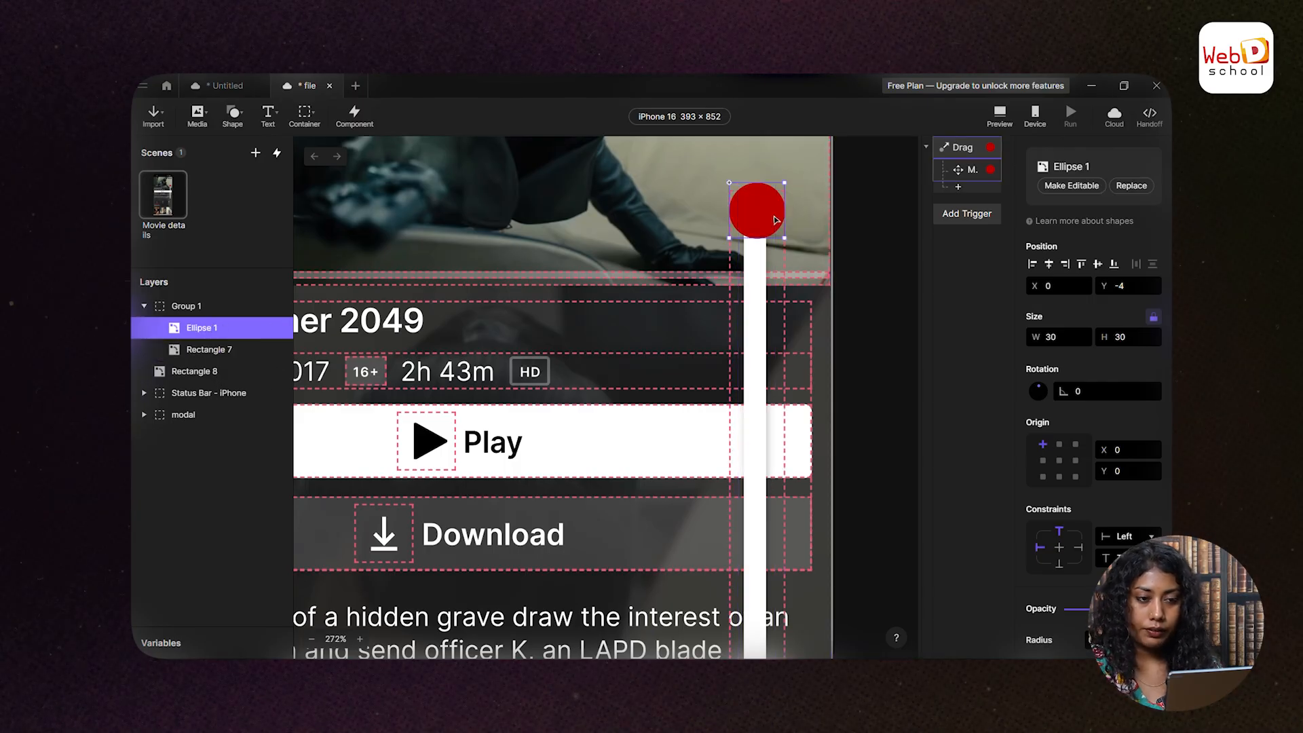
# - Set the custom limit of Ellipse 1's Move response to Min Y -4 and Max Y 260
pyautogui.scroll(-5, 775, 216)
pyautogui.moveTo(762, 215); pyautogui.dragTo(787, 230)
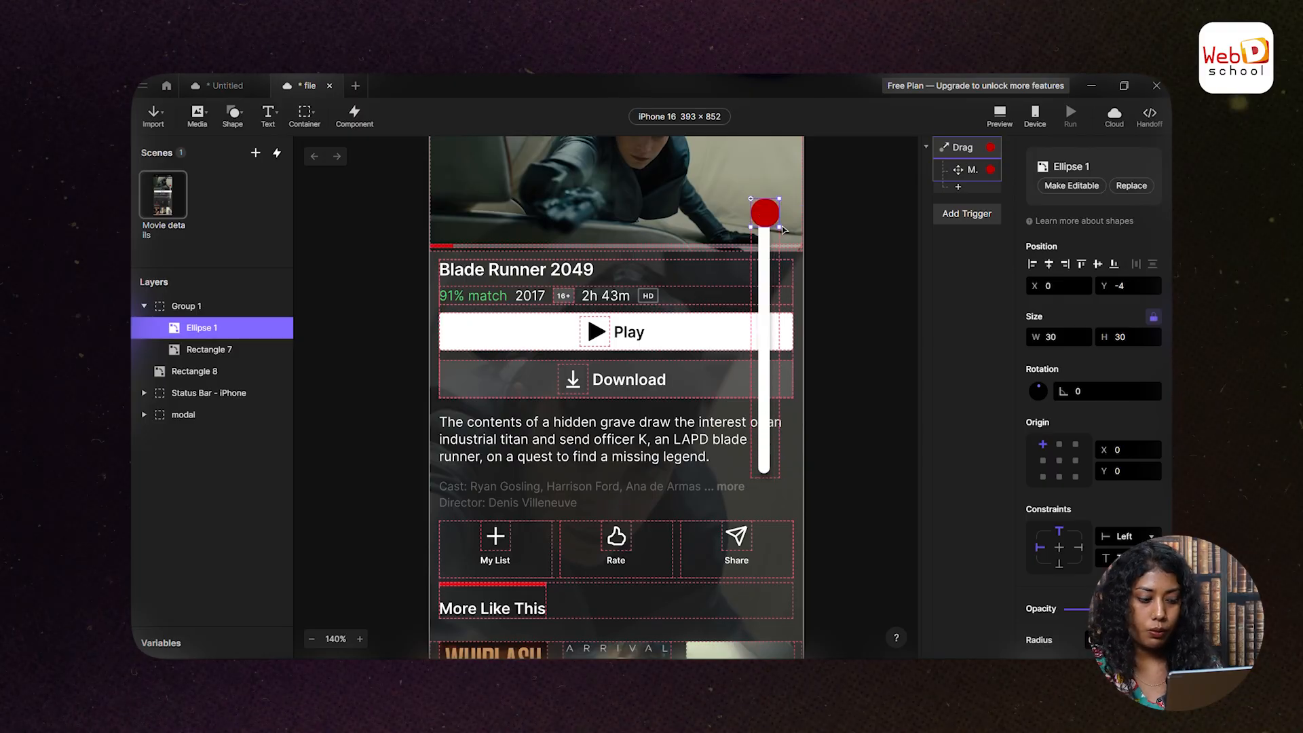
pyautogui.click(962, 170)
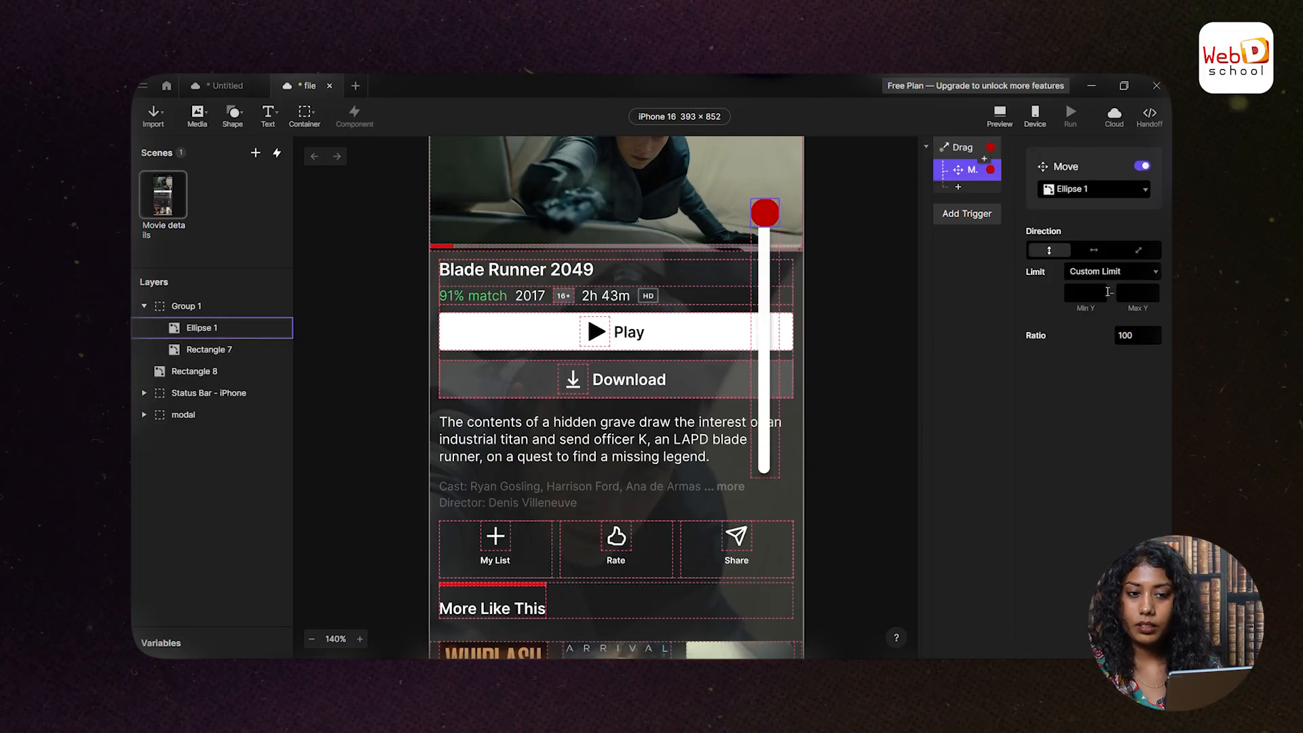
pyautogui.click(1091, 295)
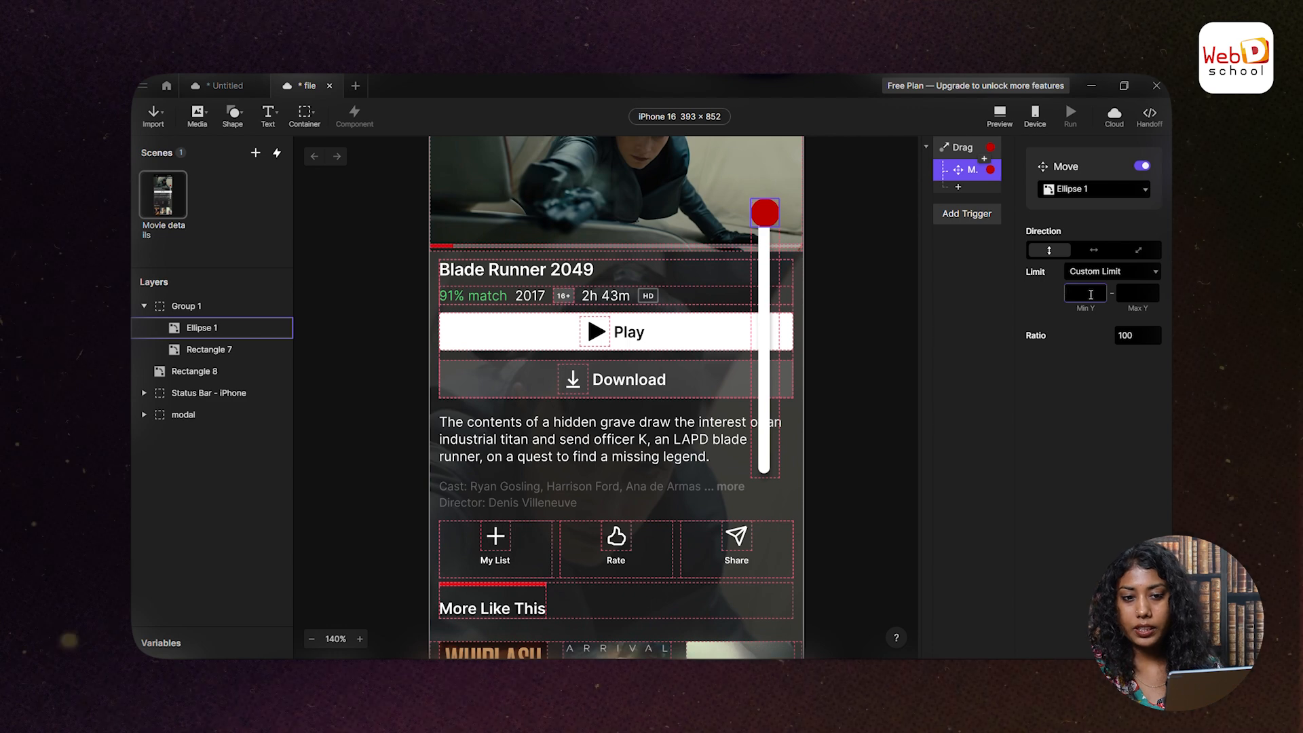
pyautogui.write('-4')
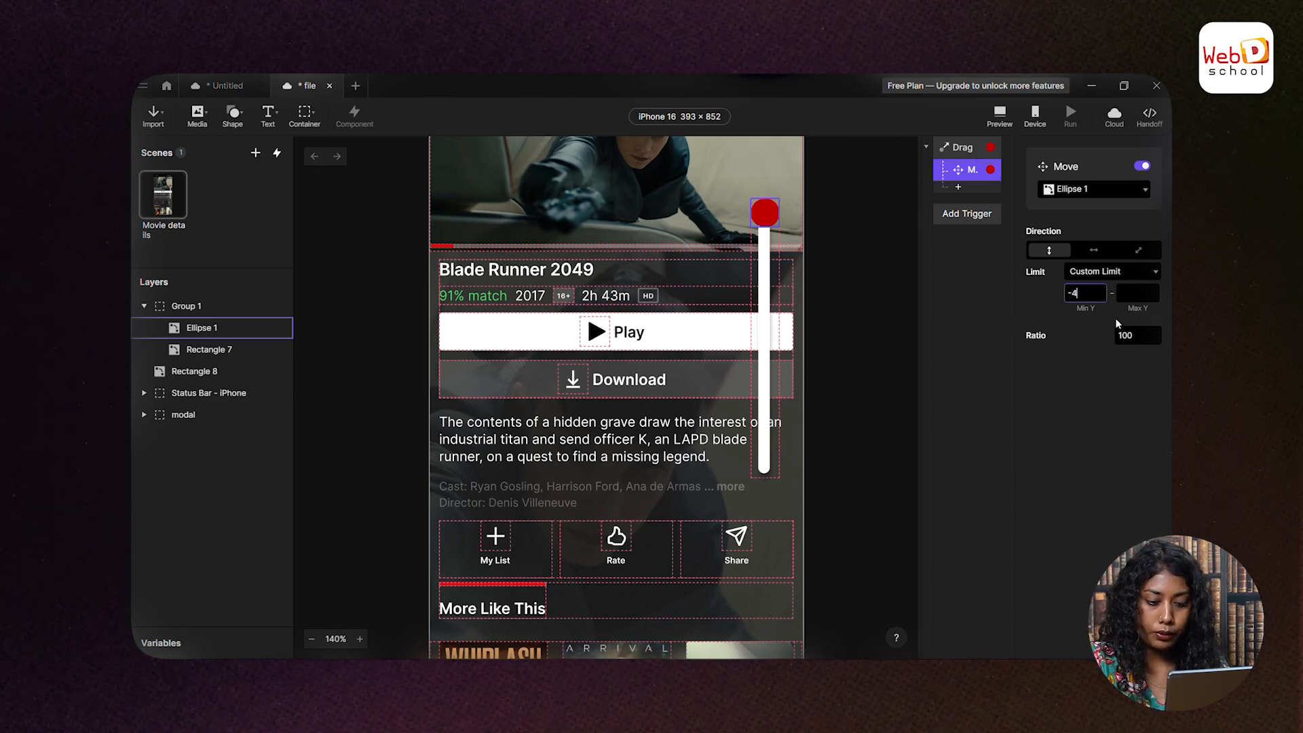
pyautogui.press('Tab')
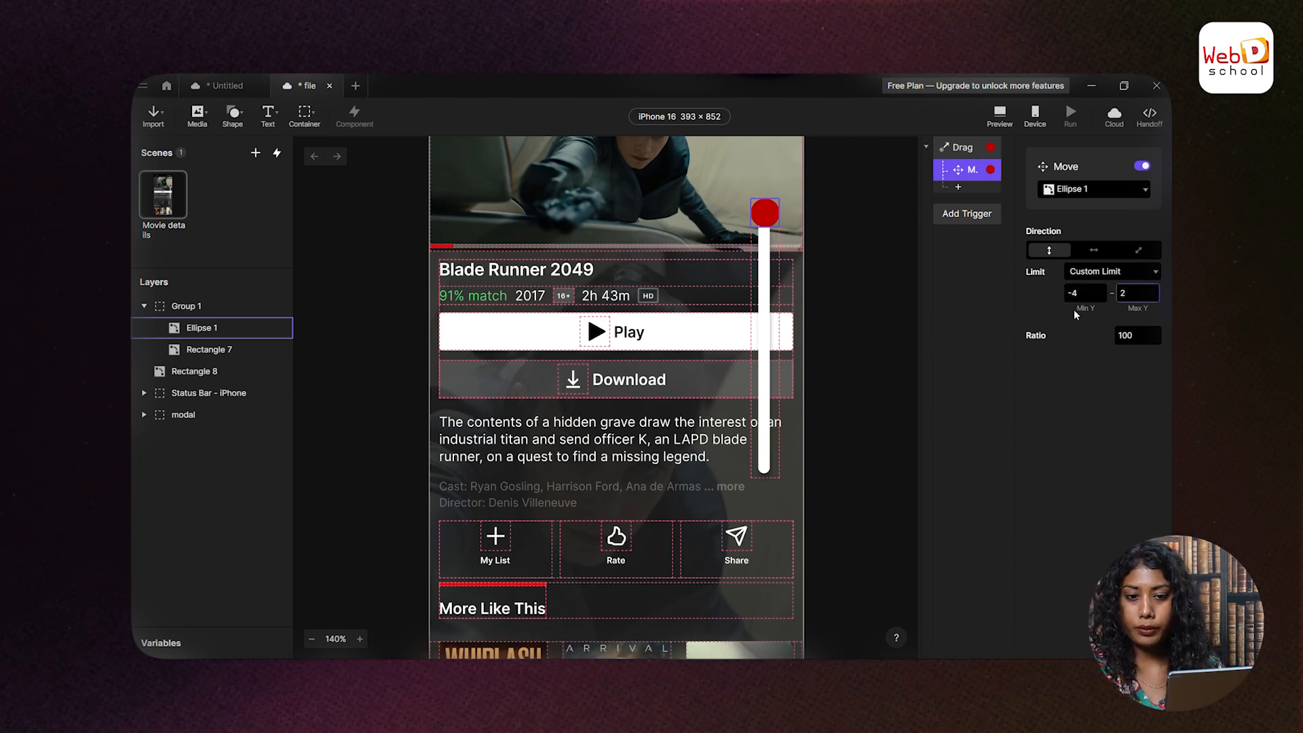
pyautogui.write('260')
pyautogui.press('Return')
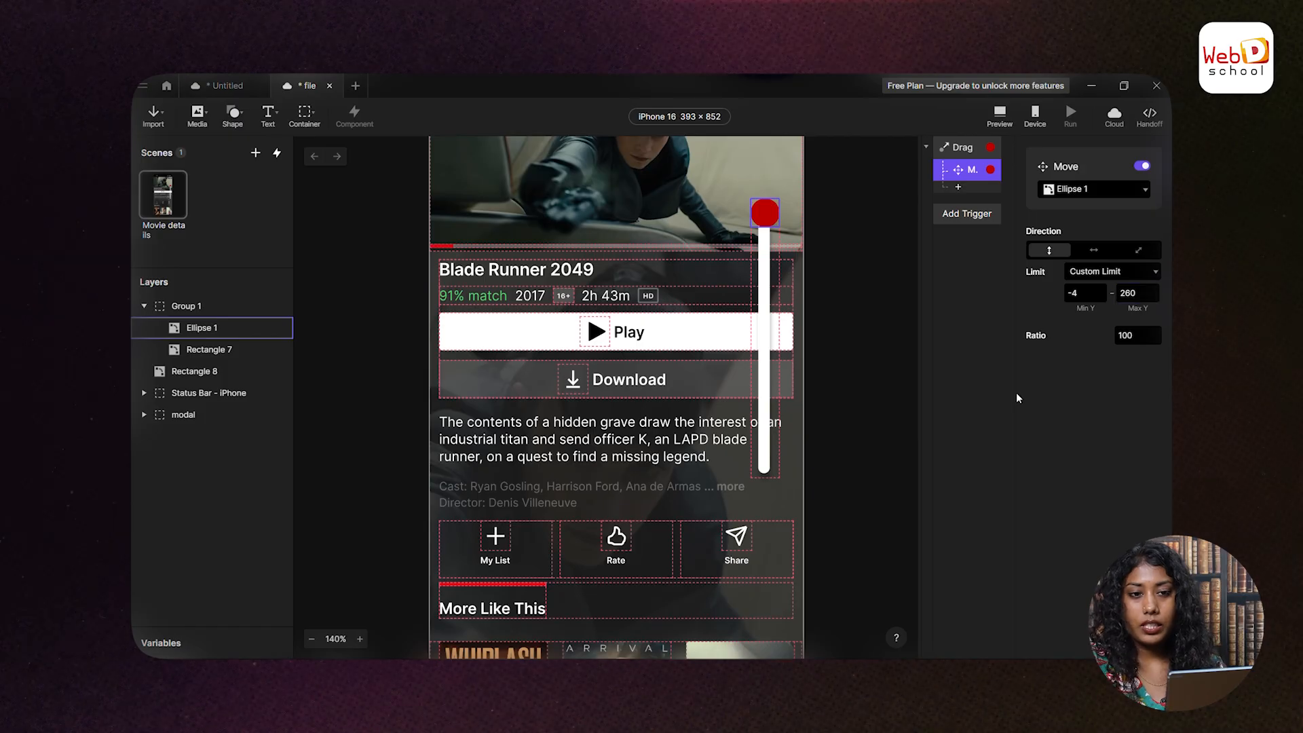
# - Preview the scene and slide the red knob up and down its track to test the movement limits
pyautogui.scroll(5, 860, 262)
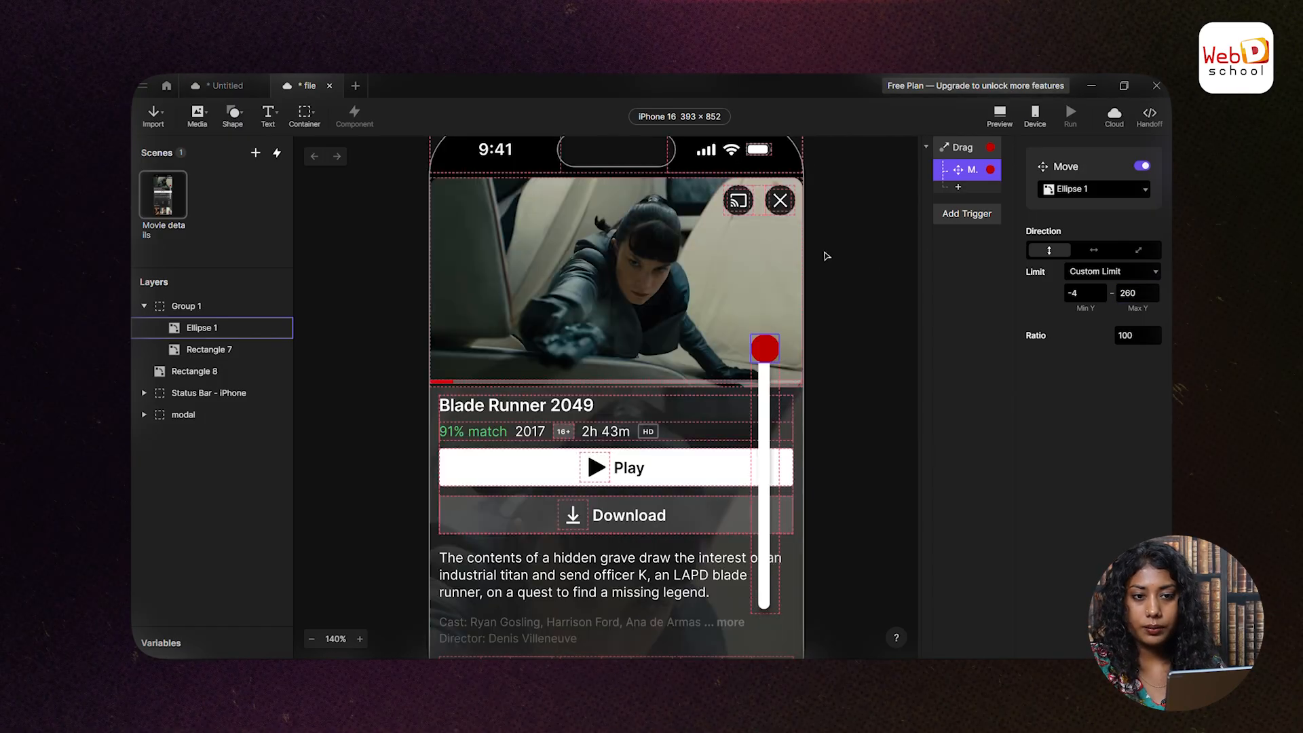
pyautogui.click(1000, 117)
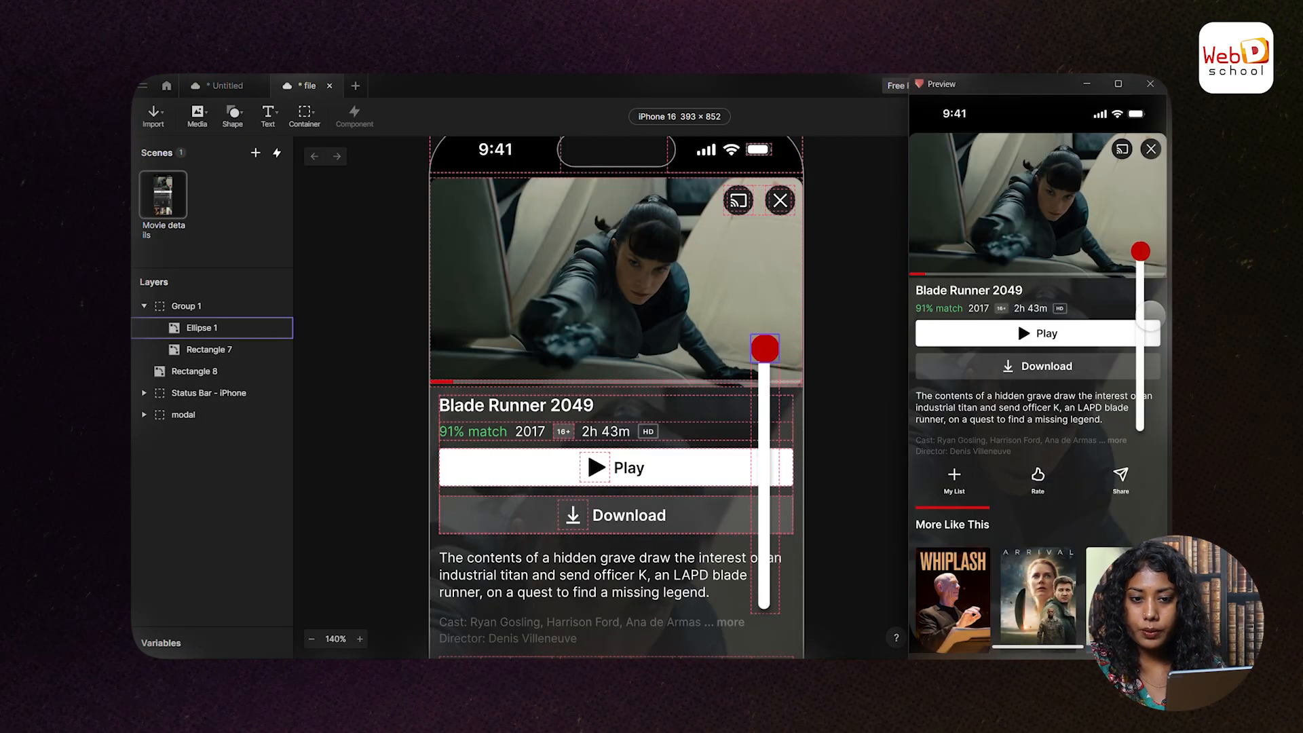
pyautogui.moveTo(1144, 257)
pyautogui.mouseDown()
pyautogui.moveTo(1153, 433)
pyautogui.moveTo(1140, 353)
pyautogui.moveTo(1147, 252)
pyautogui.mouseUp()
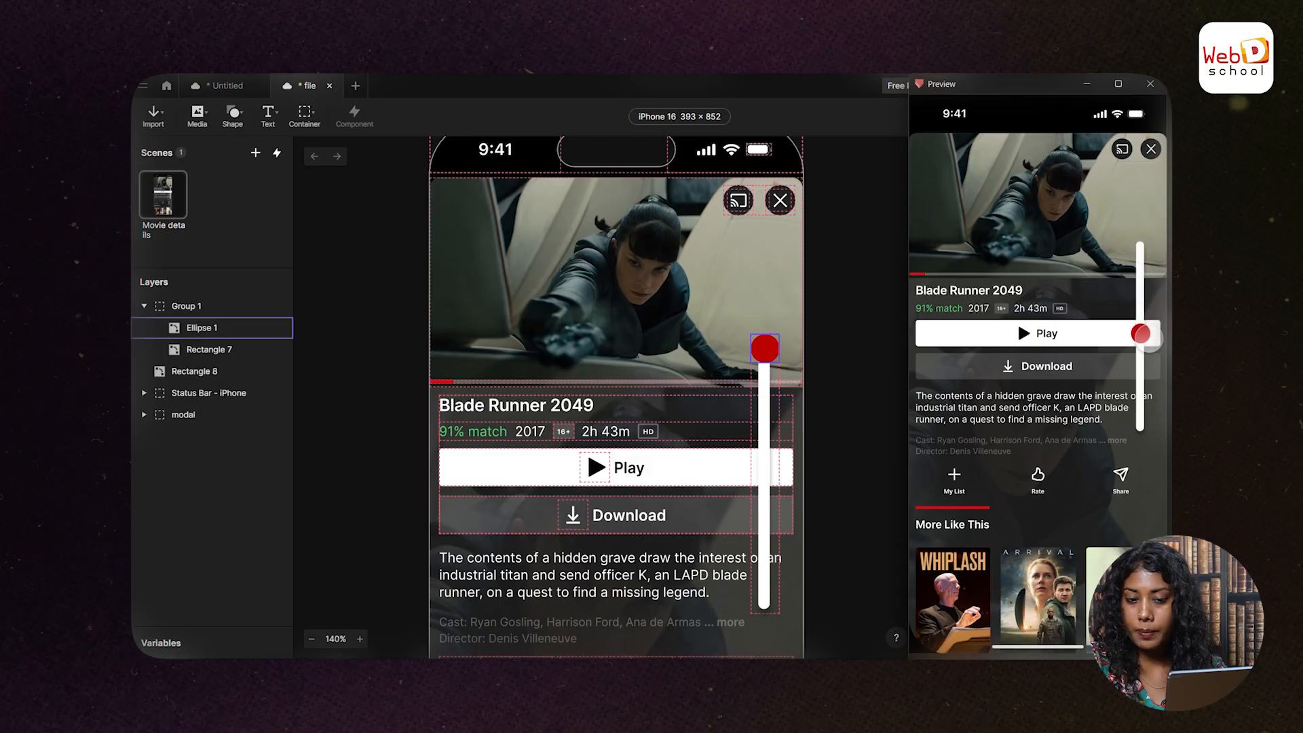
pyautogui.moveTo(1150, 337); pyautogui.dragTo(1155, 431)
pyautogui.moveTo(1156, 271); pyautogui.dragTo(1157, 434)
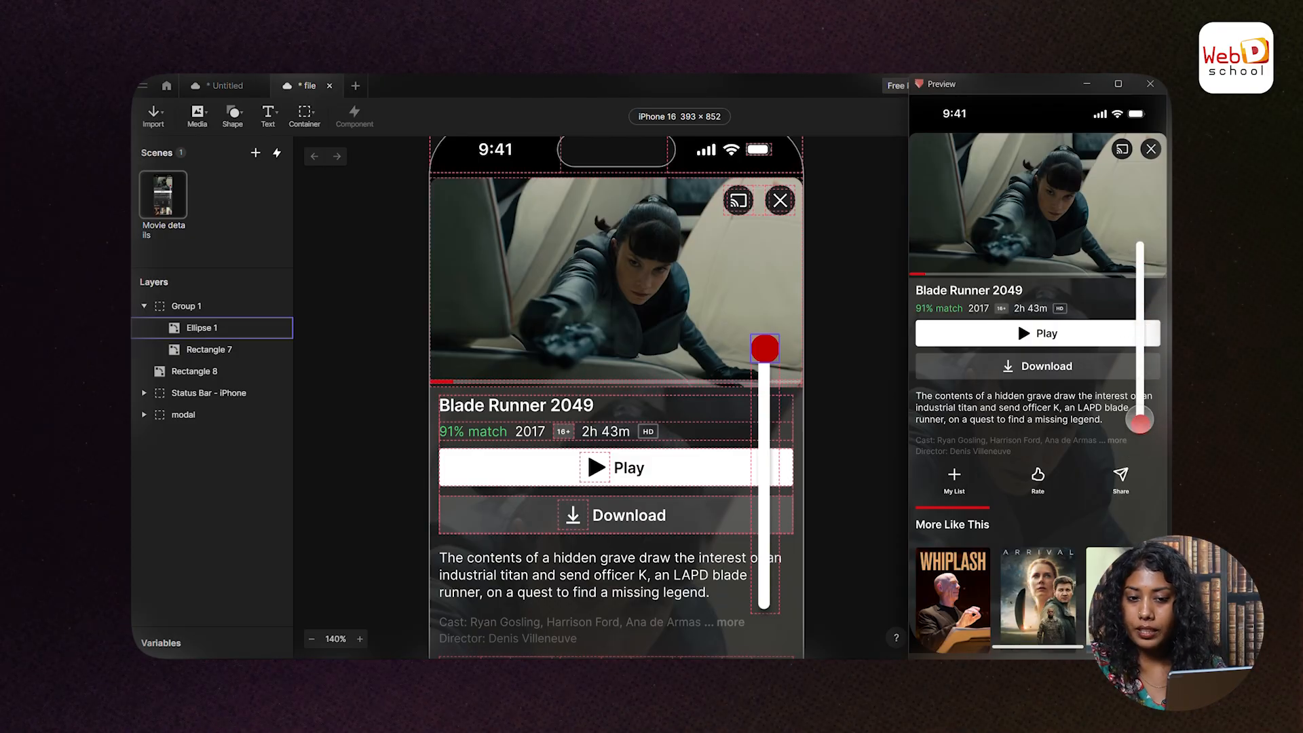
pyautogui.moveTo(1140, 421); pyautogui.dragTo(1160, 242)
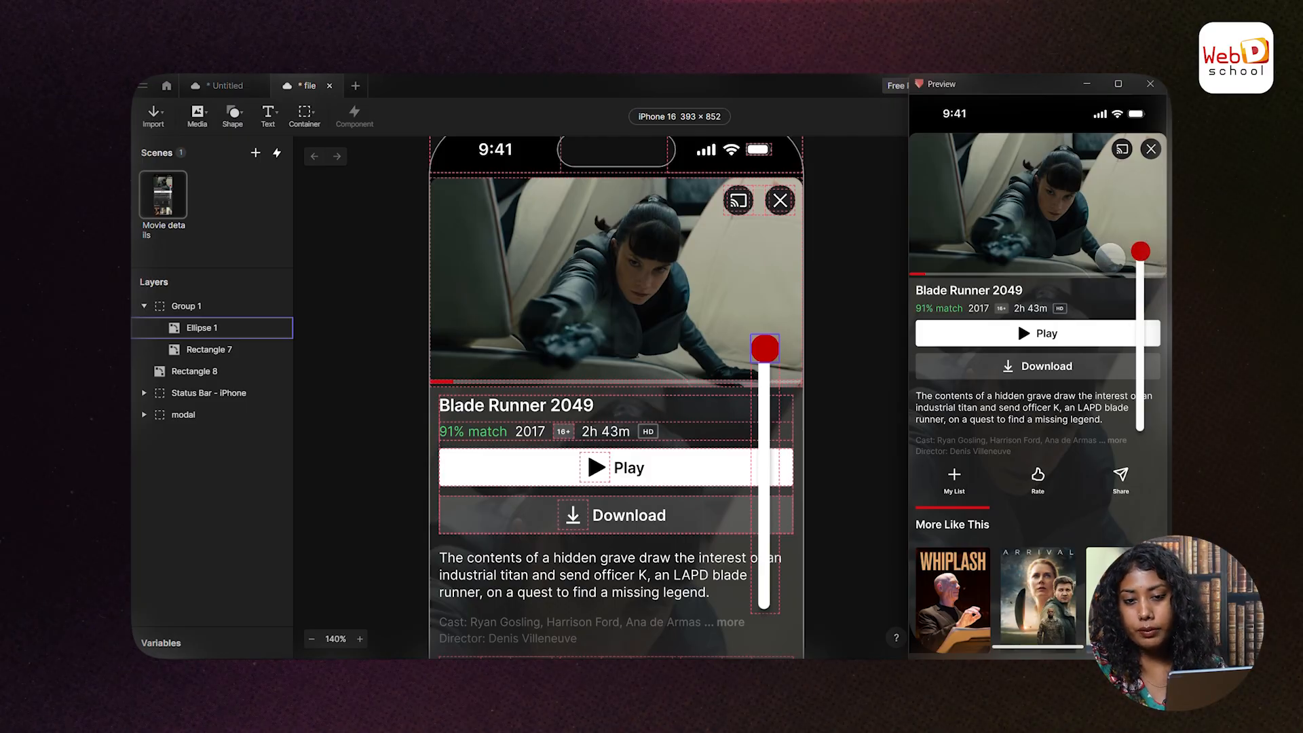
pyautogui.moveTo(1140, 252); pyautogui.dragTo(1141, 428)
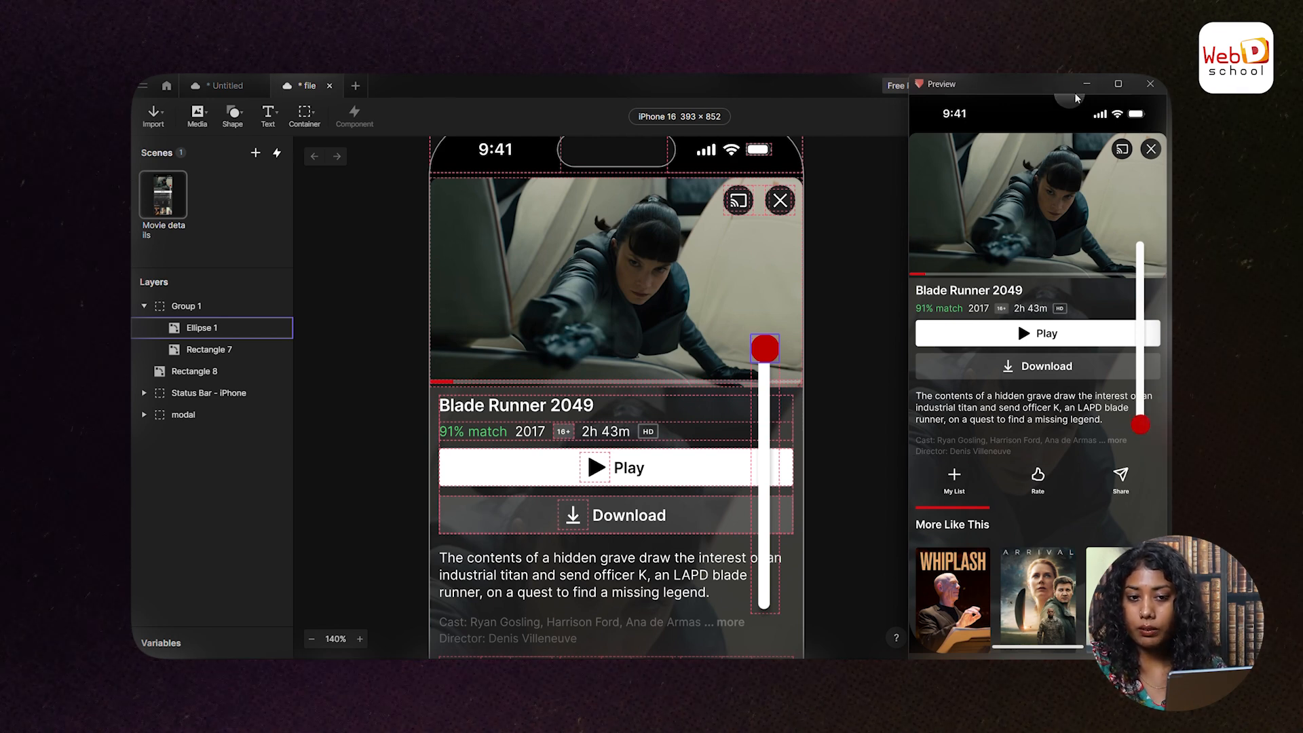
# - Temporarily raise Rectangle 8's opacity to 100 to examine how the black overlay covers the screen
pyautogui.click(198, 377)
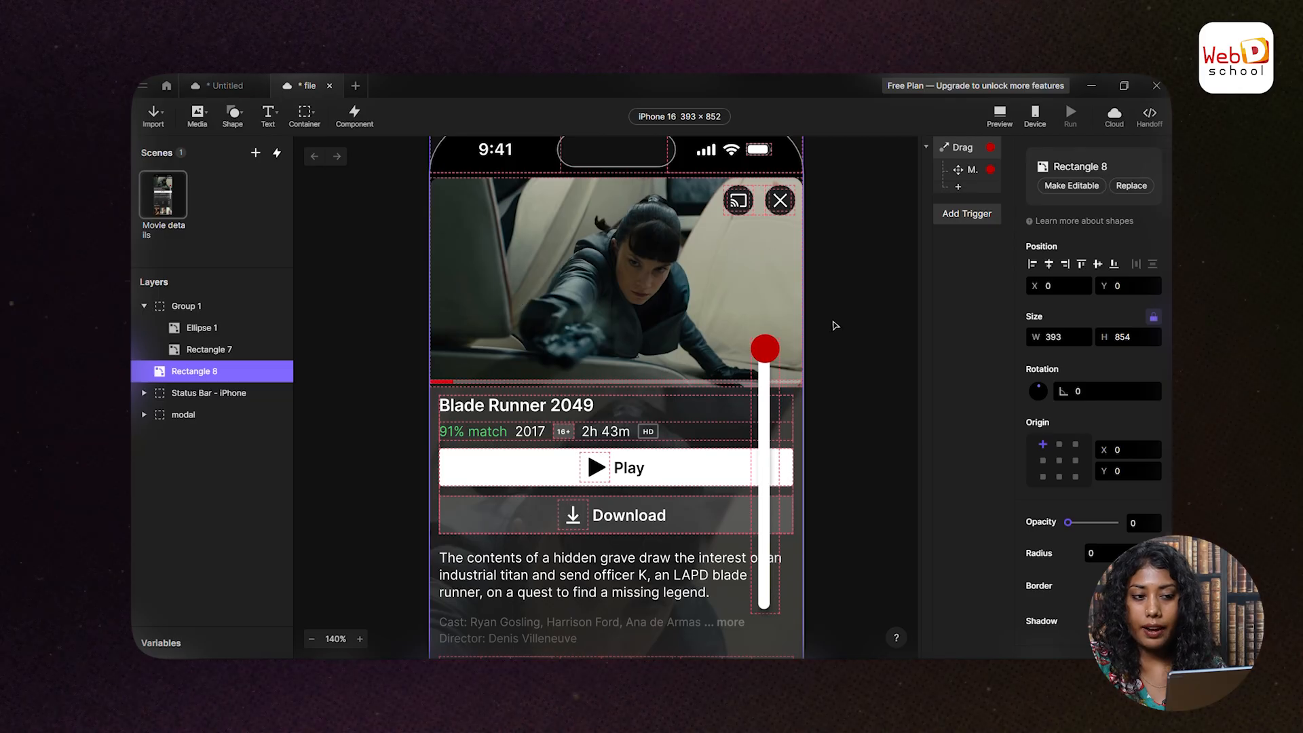
pyautogui.scroll(-5, 741, 309)
pyautogui.scroll(3, 677, 281)
pyautogui.scroll(-5, 731, 232)
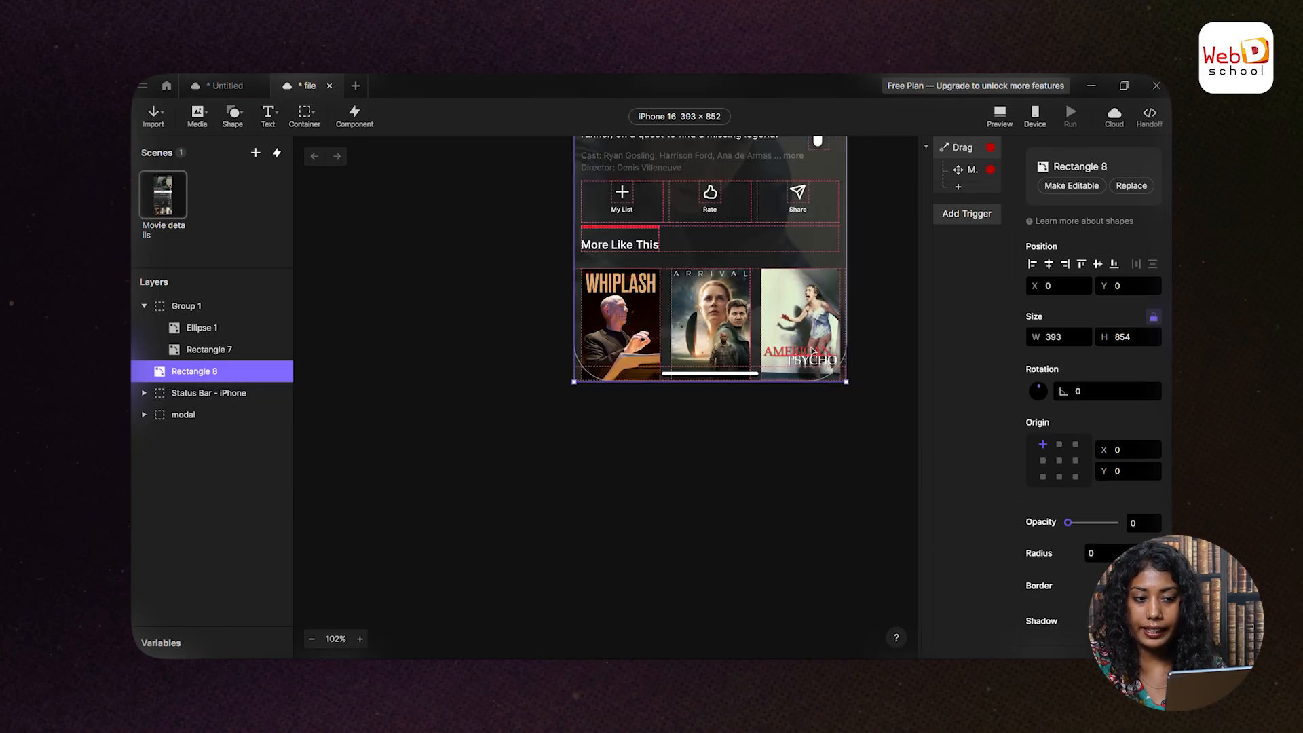
pyautogui.scroll(3, 604, 350)
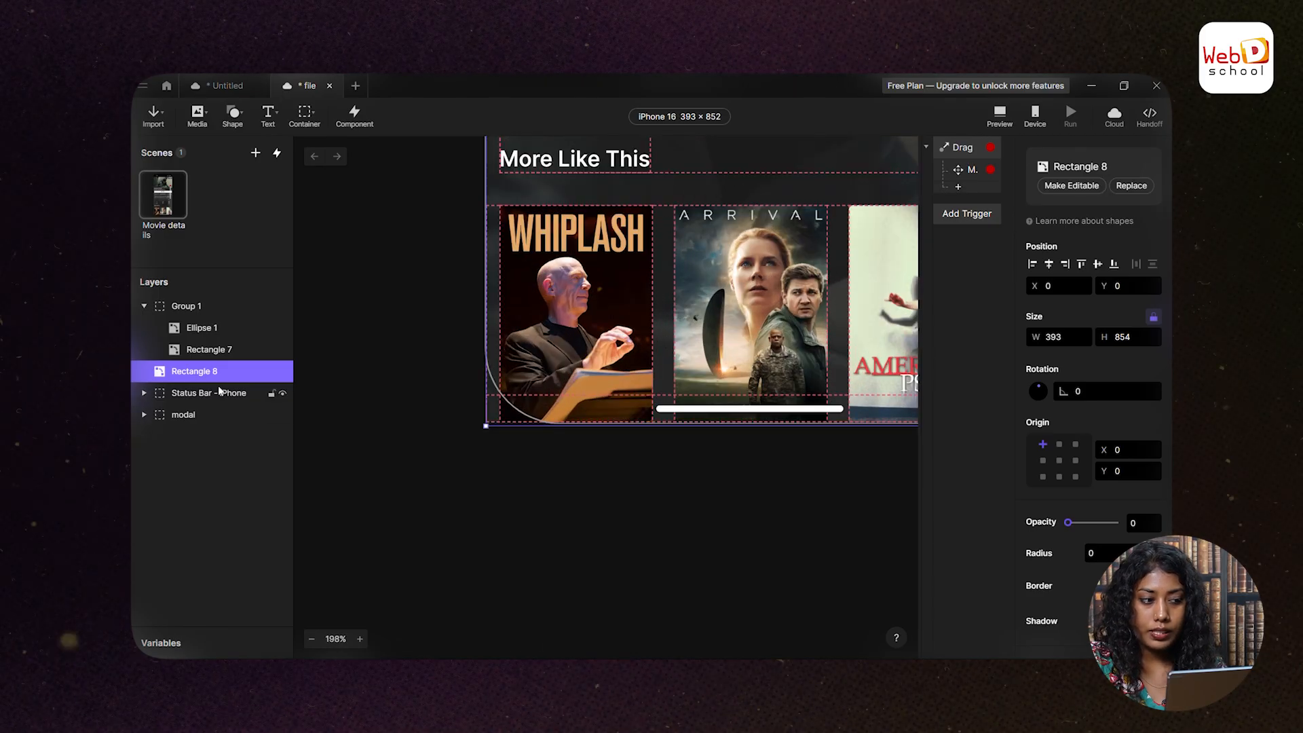
pyautogui.scroll(-3, 1068, 485)
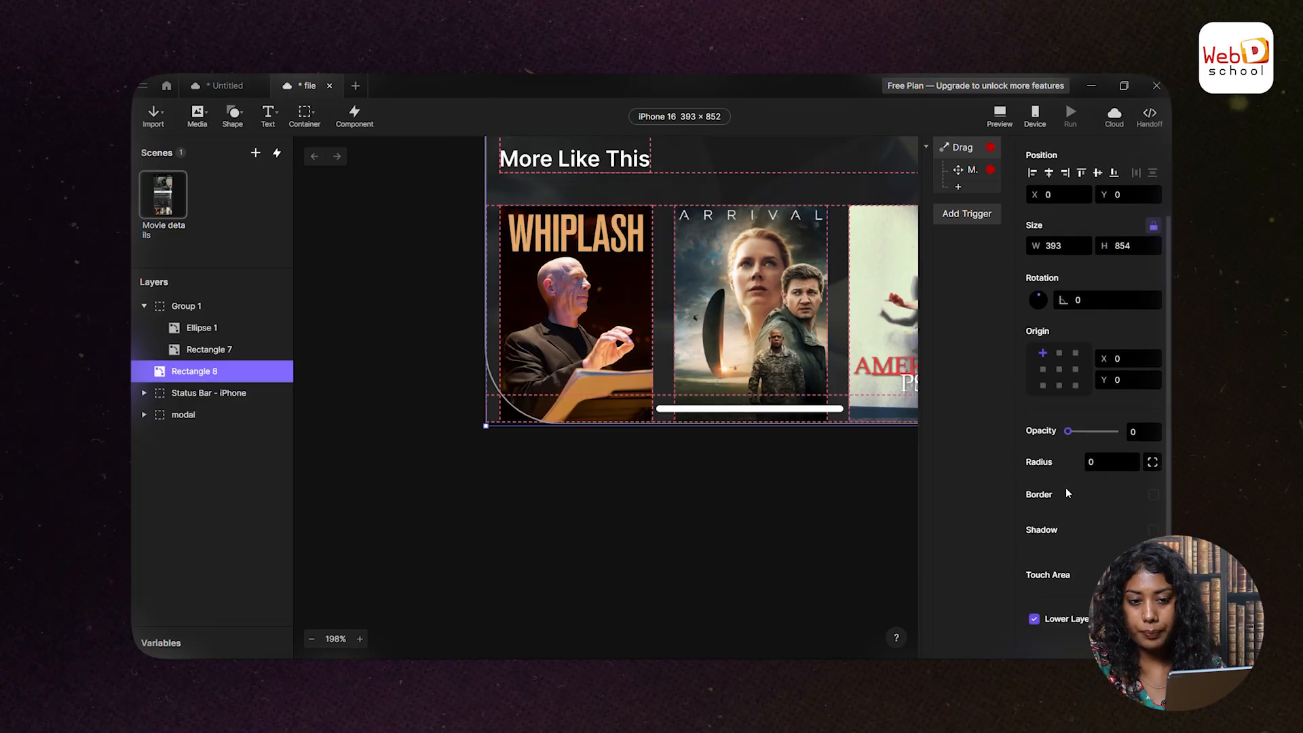
pyautogui.scroll(-3, 640, 413)
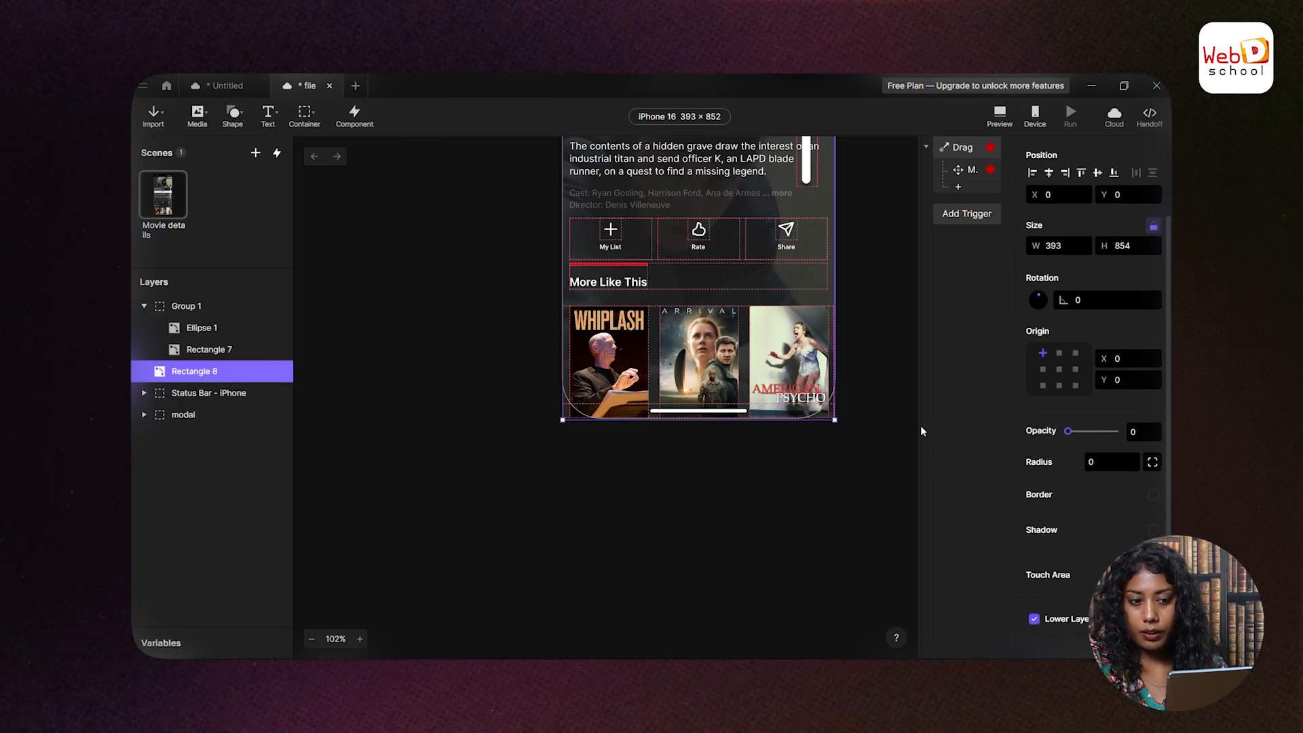
pyautogui.scroll(2, 909, 426)
pyautogui.moveTo(1070, 436); pyautogui.dragTo(1121, 437)
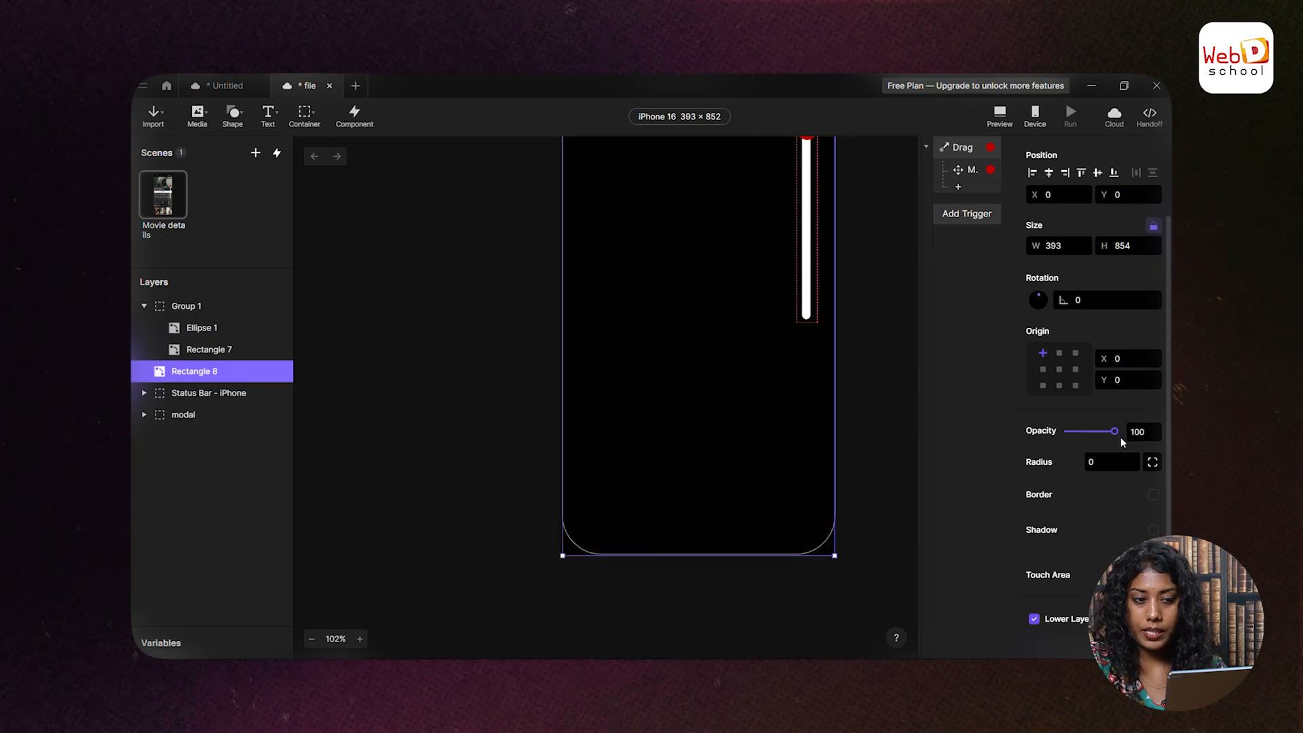
pyautogui.scroll(-3, 803, 286)
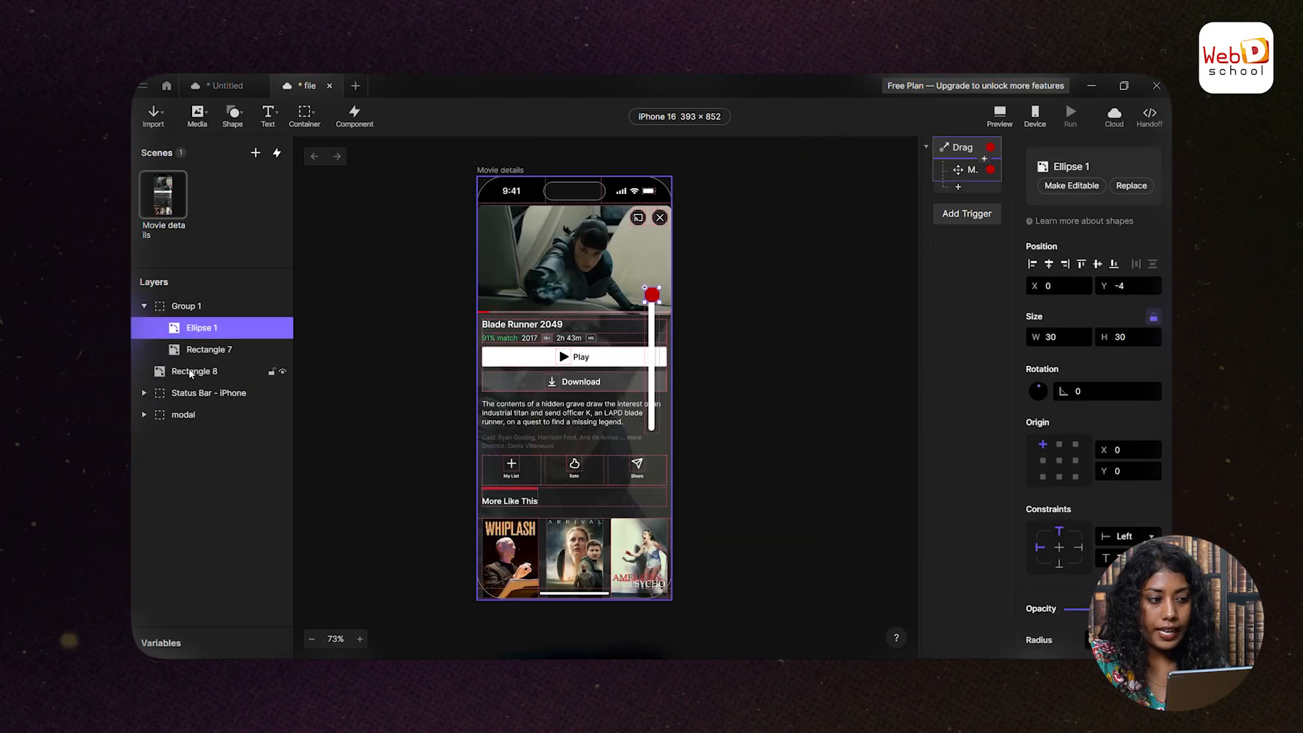
pyautogui.click(191, 373)
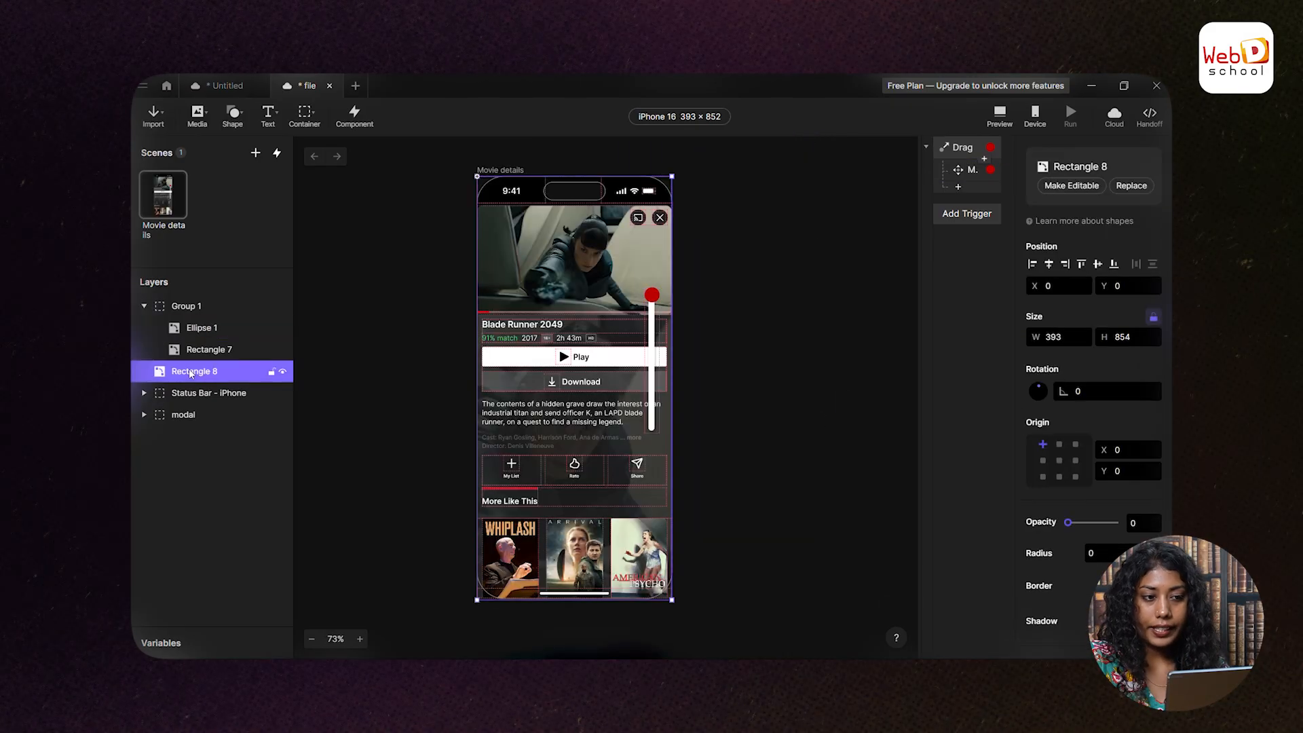
pyautogui.click(958, 188)
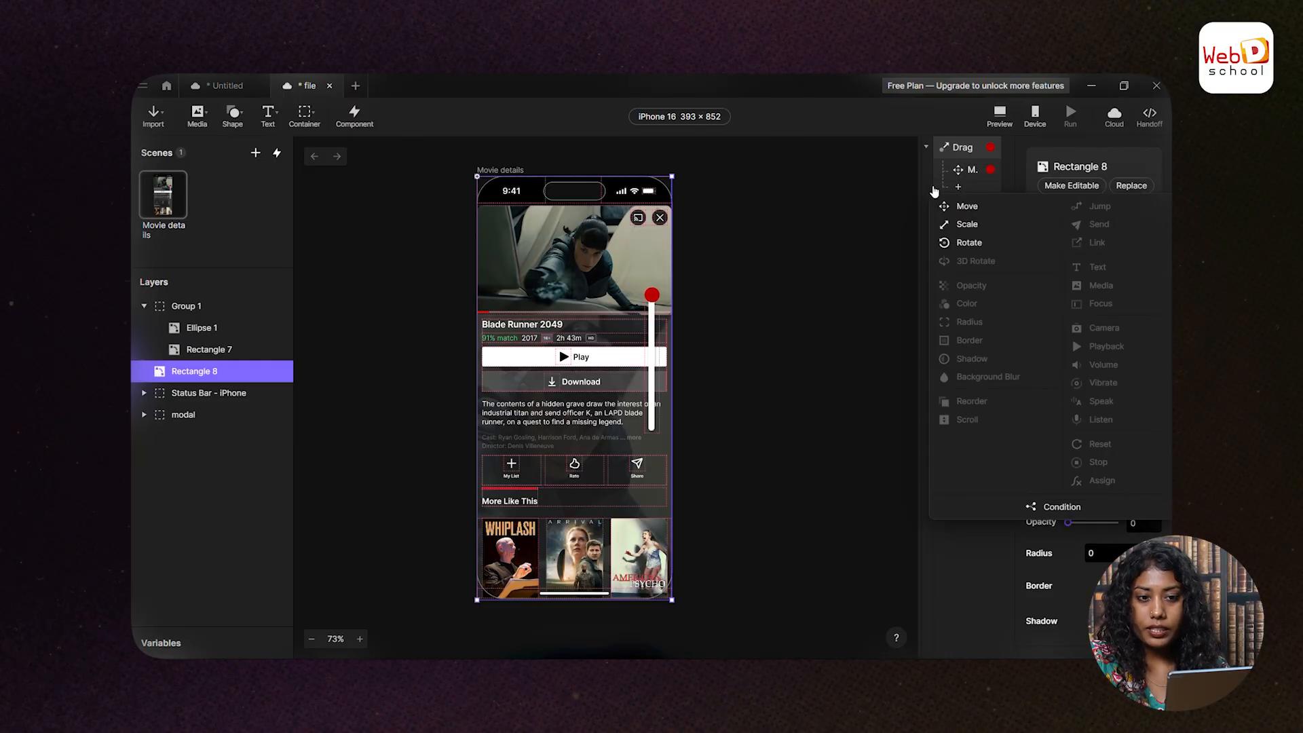
pyautogui.click(934, 190)
pyautogui.click(957, 187)
pyautogui.press('Escape')
# - Add a Chain trigger to the Movie details scene
pyautogui.click(975, 214)
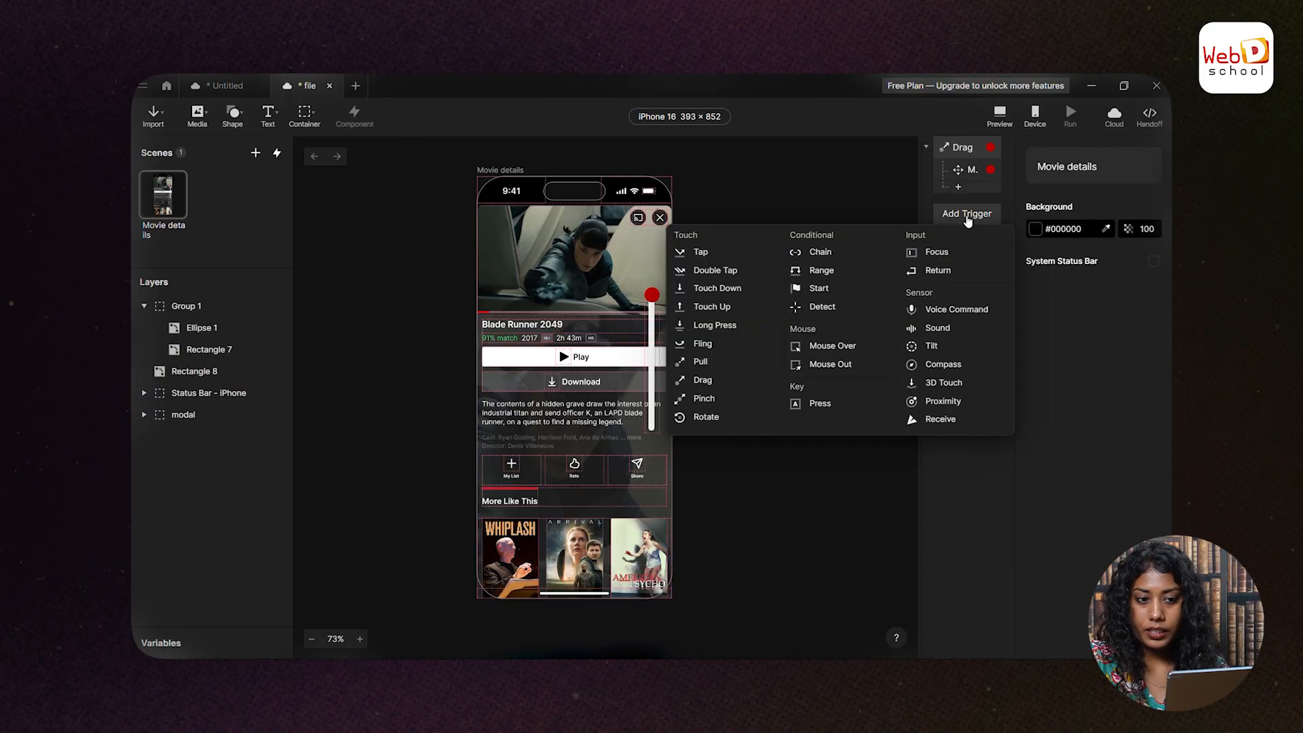
pyautogui.click(819, 251)
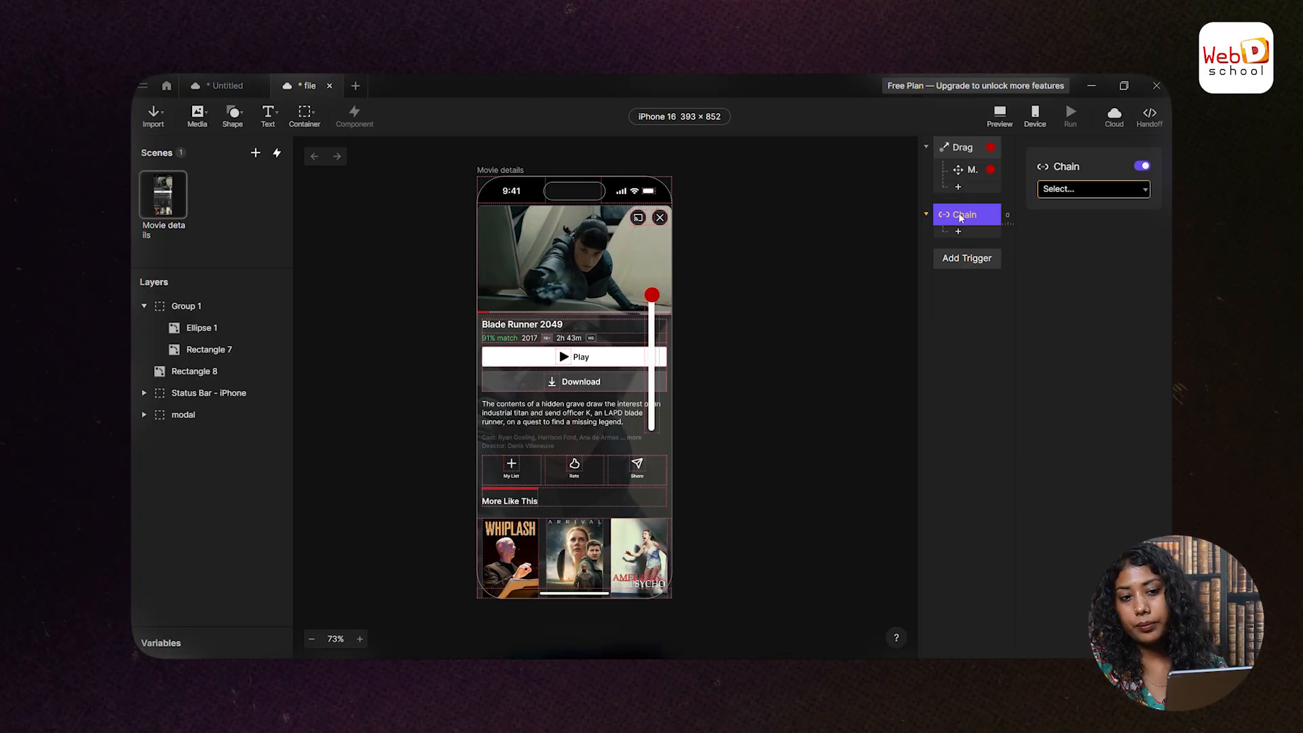
pyautogui.click(958, 233)
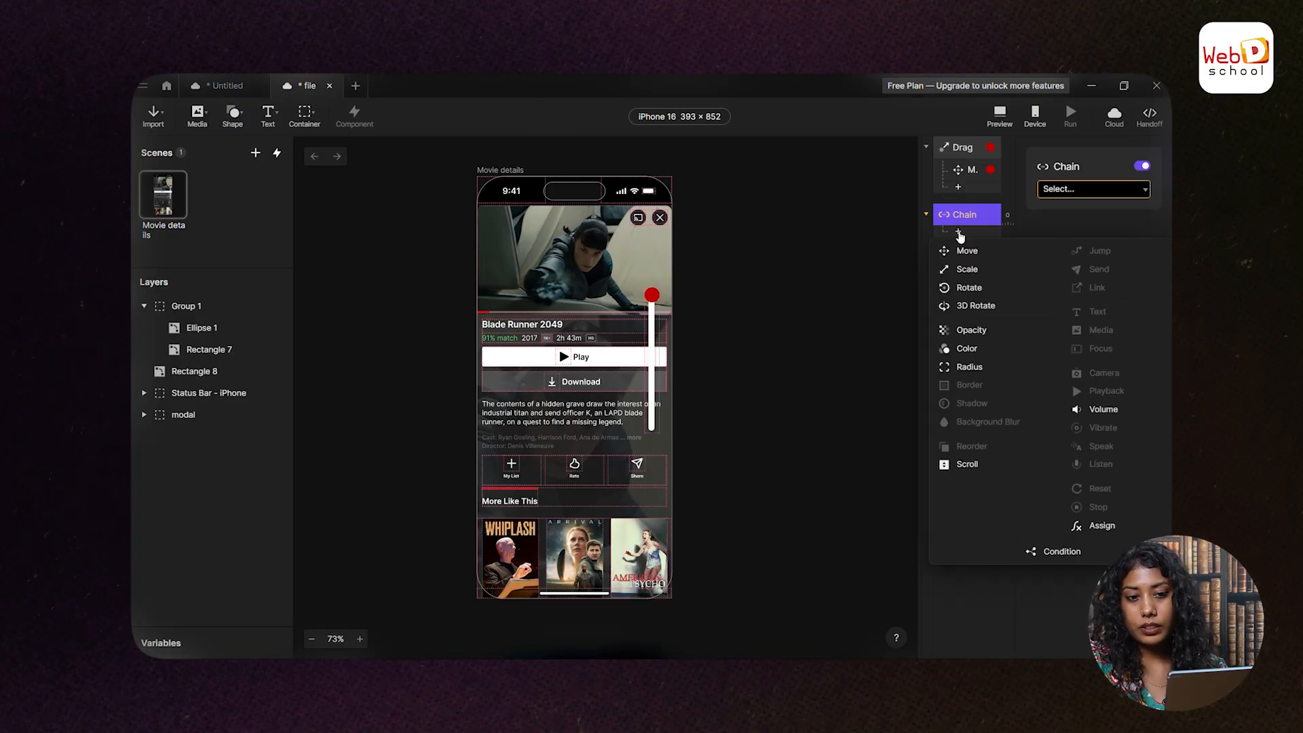
# - Set the Chain trigger to follow the Opacity property of Rectangle 8
pyautogui.click(1067, 190)
pyautogui.click(1068, 190)
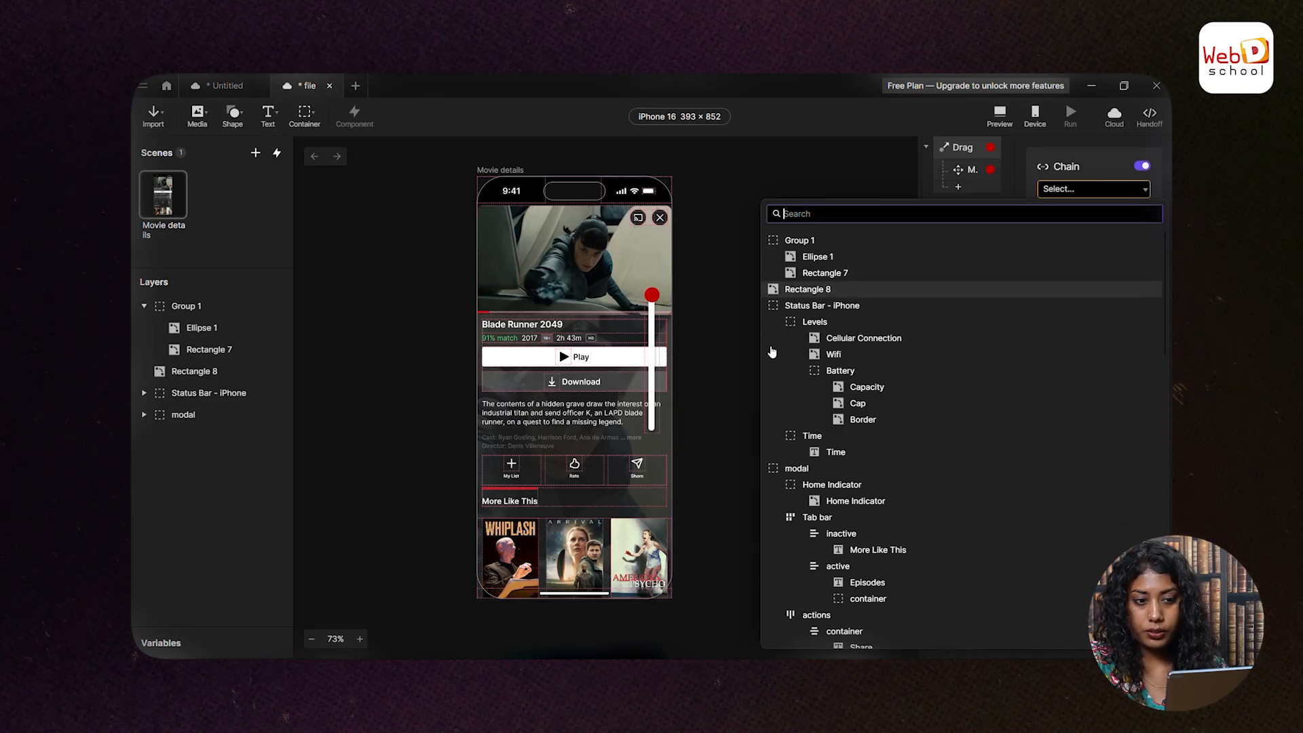
pyautogui.click(811, 289)
pyautogui.click(1087, 208)
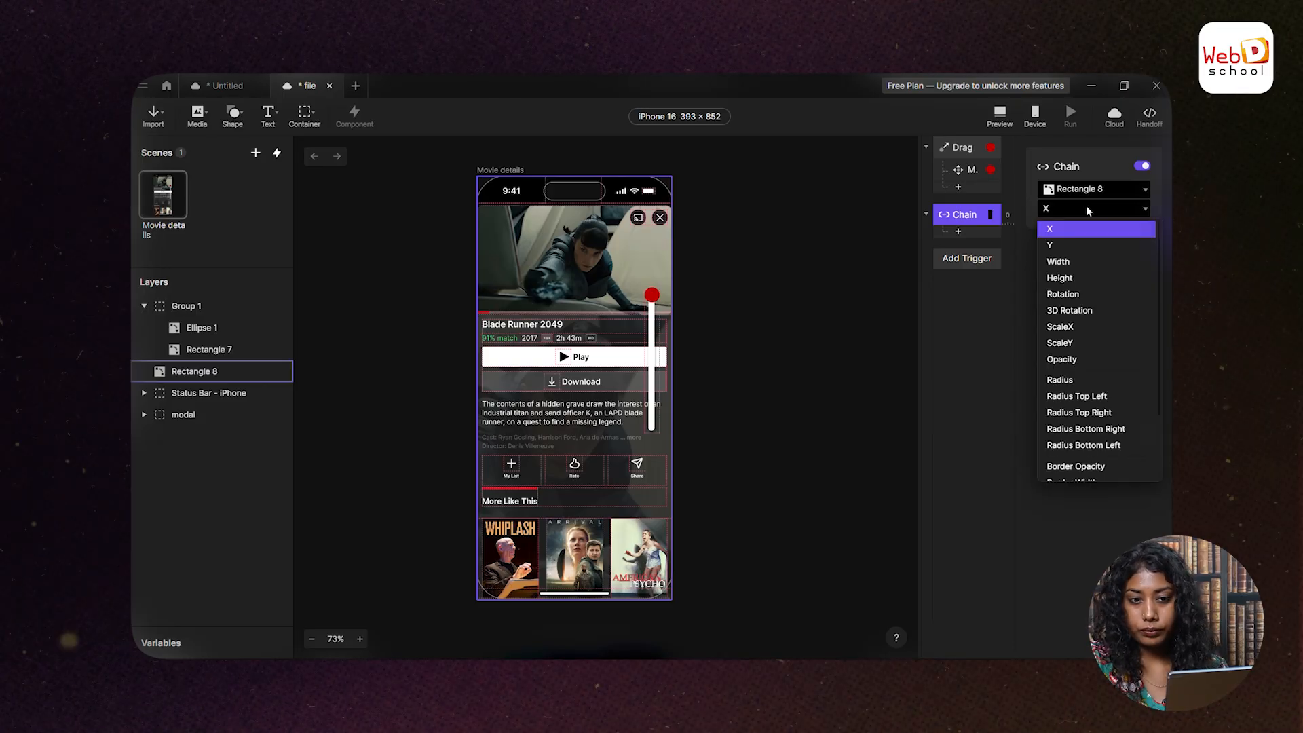
pyautogui.click(1075, 363)
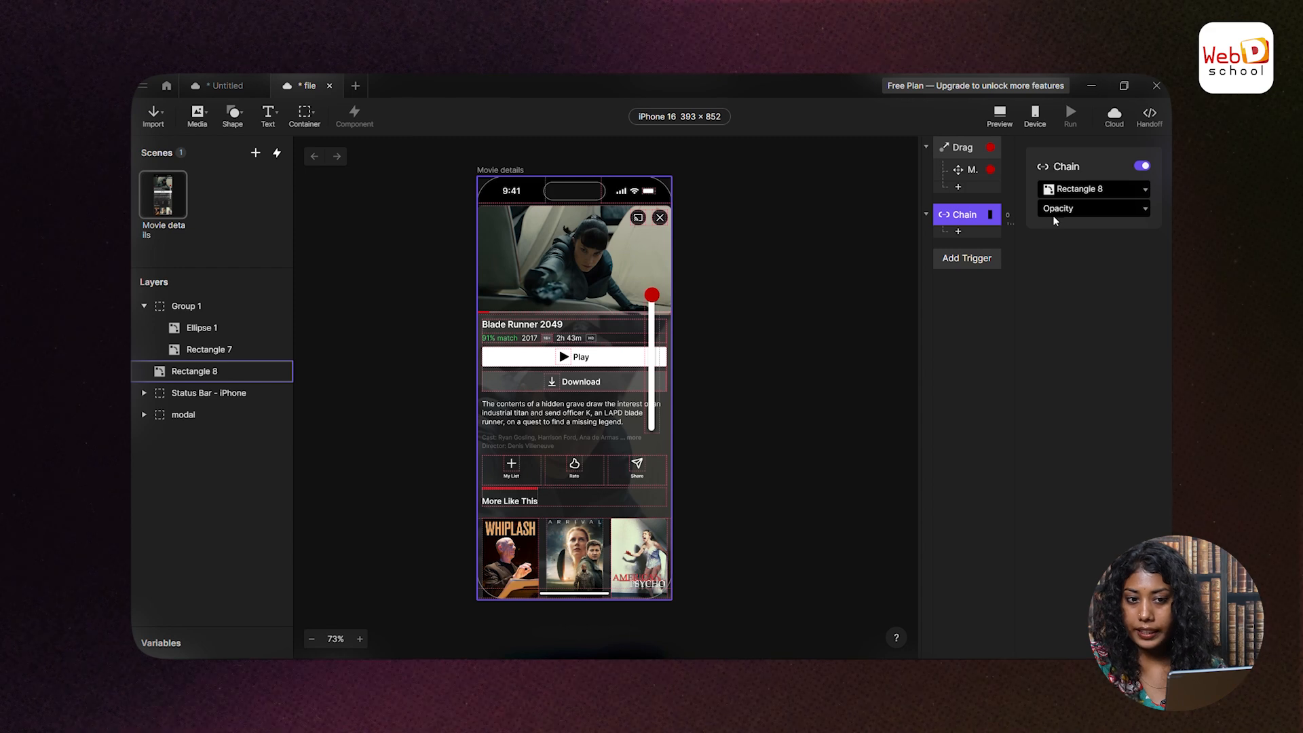
# - Add an Opacity response for Rectangle 8 to the Chain trigger, mapping Ellipse 1's Y range of -4 to 260 onto opacity 0 to 100
pyautogui.click(959, 233)
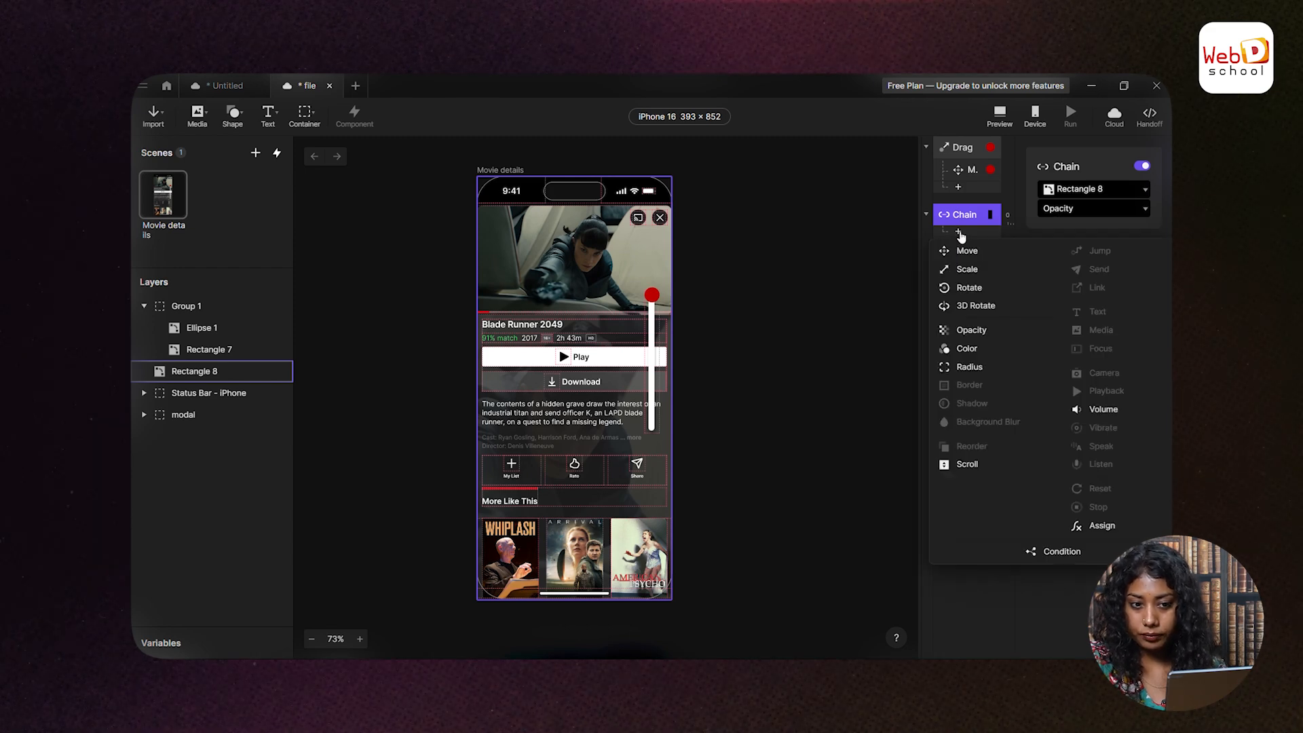
pyautogui.click(970, 330)
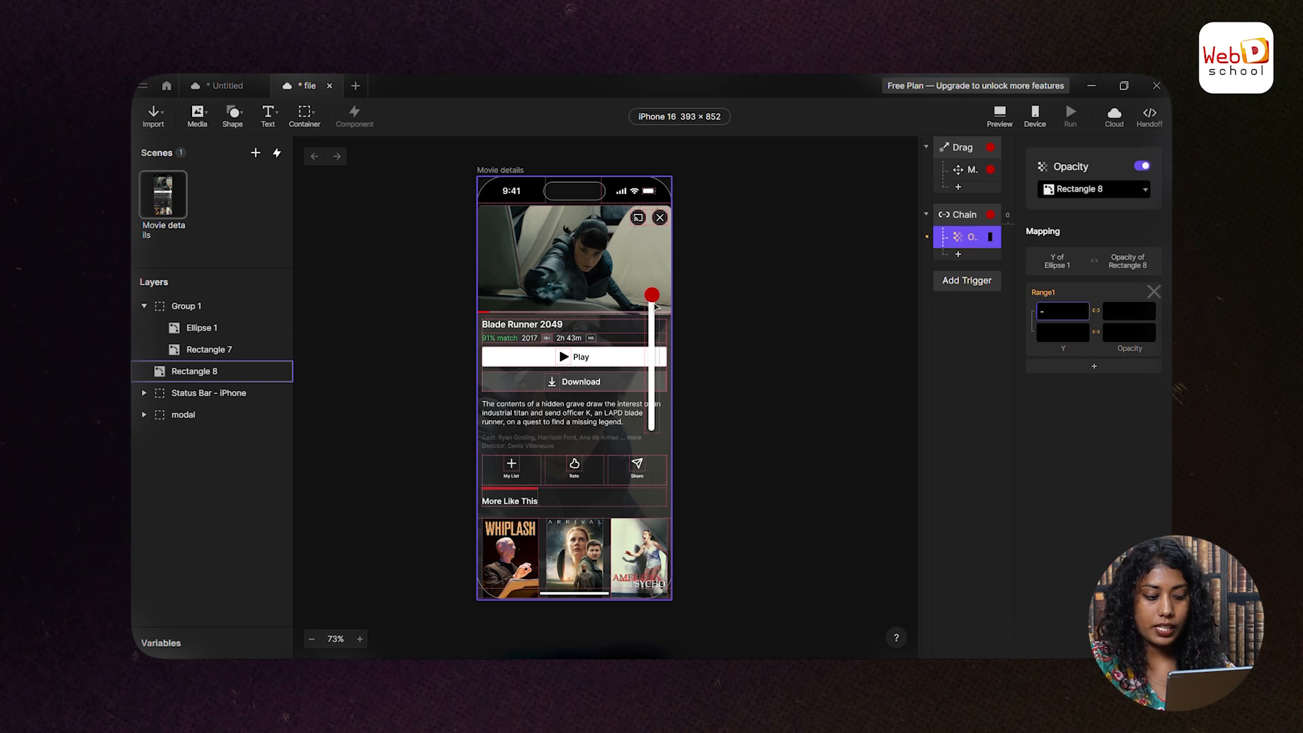
pyautogui.write('4')
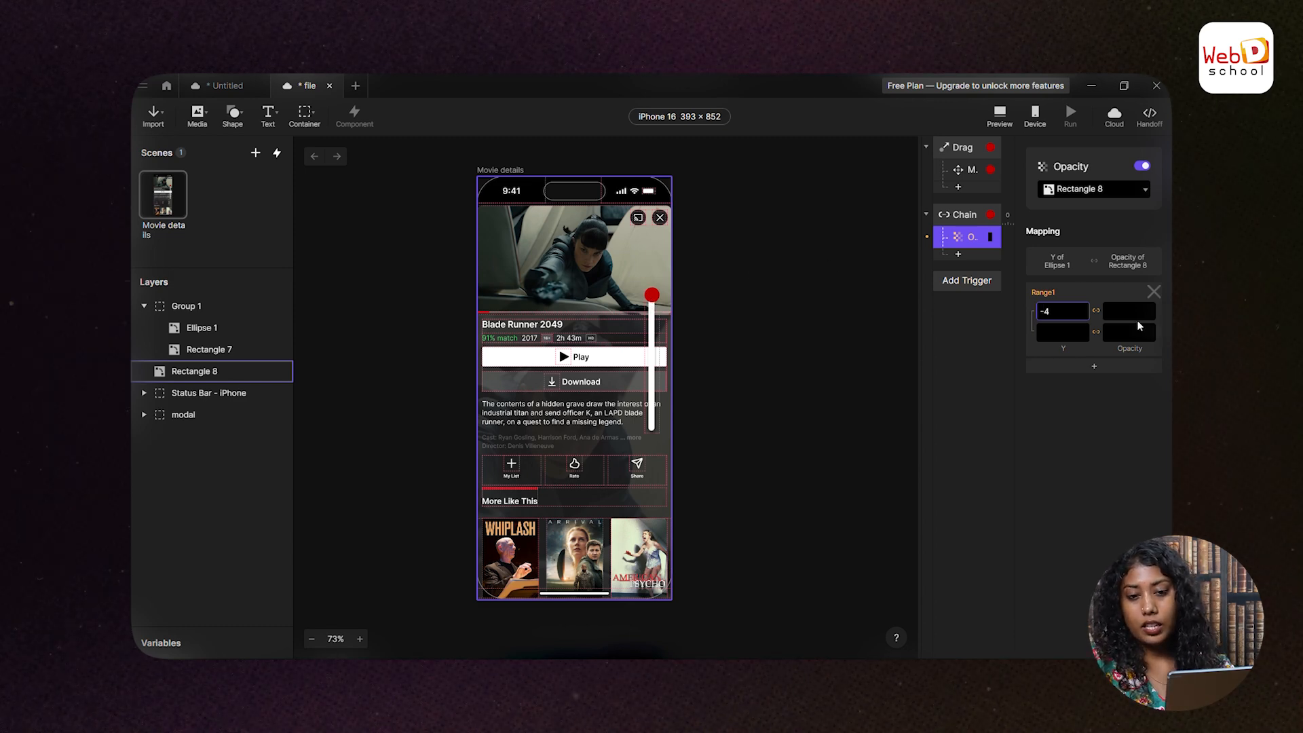
pyautogui.click(1115, 314)
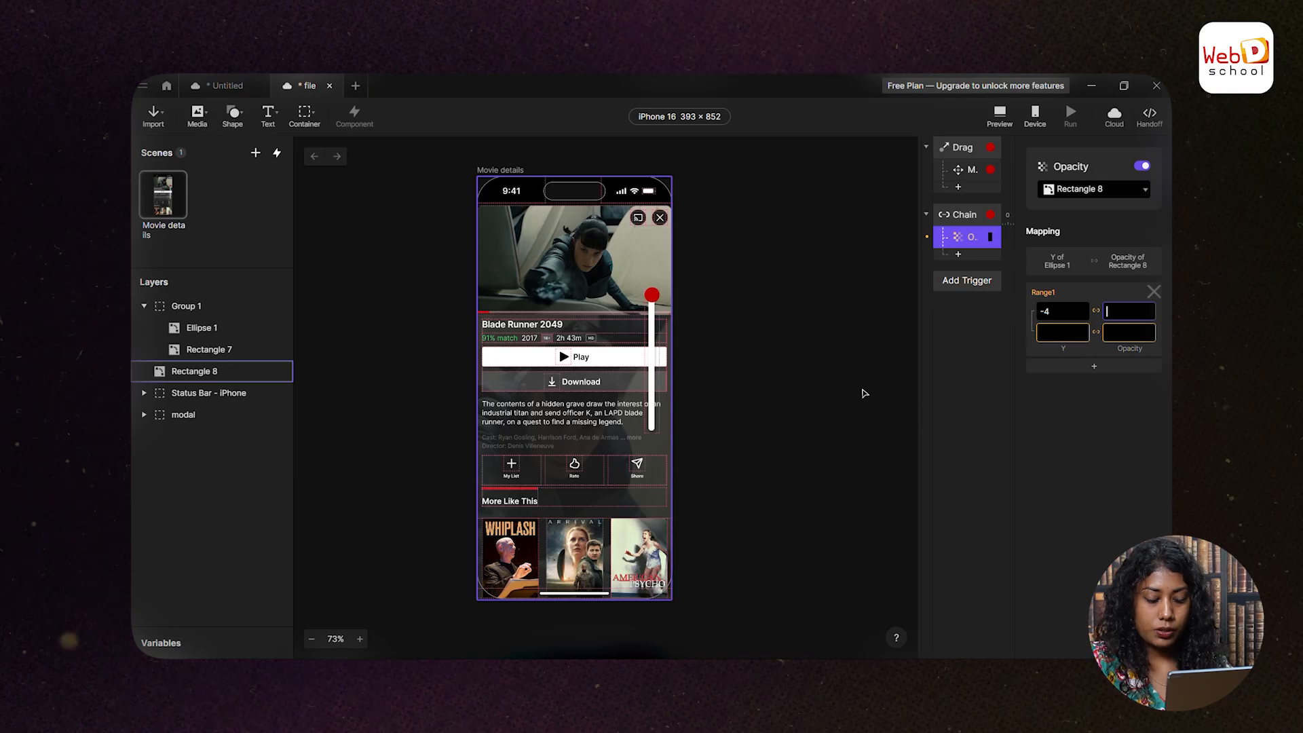
pyautogui.write('260')
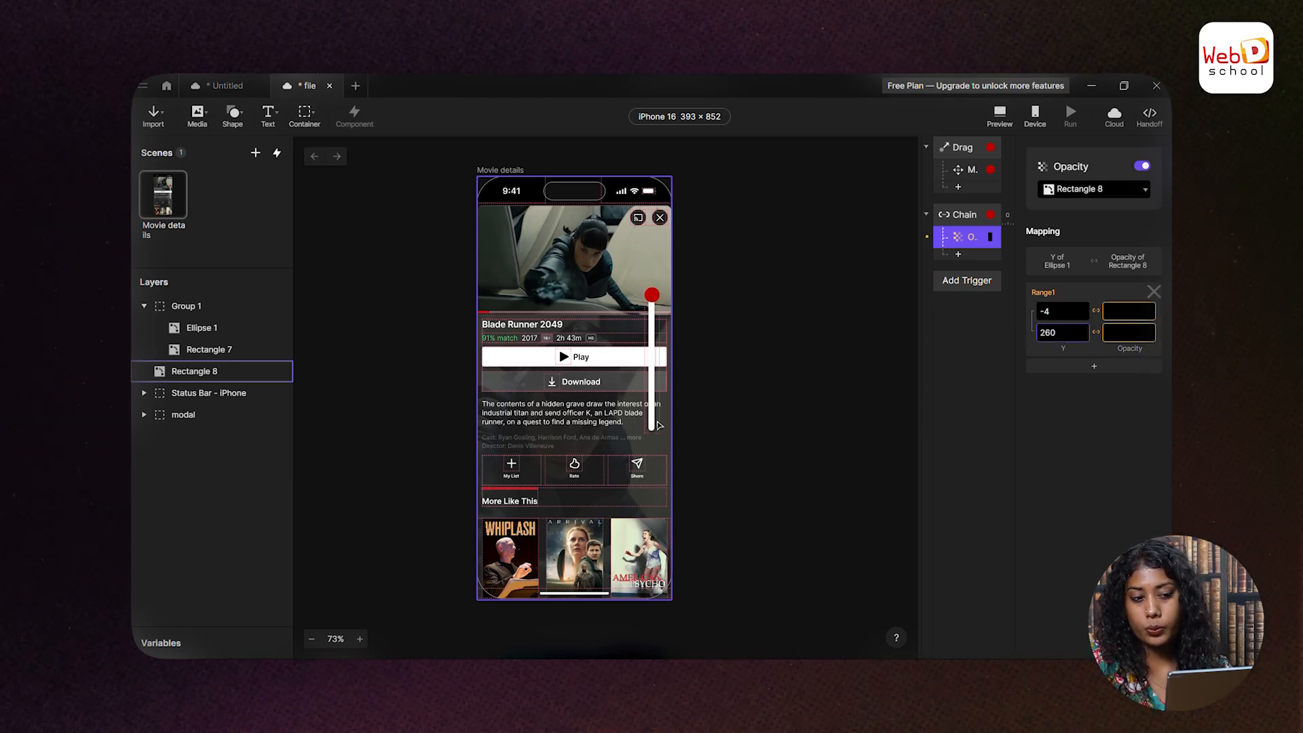
pyautogui.click(1114, 334)
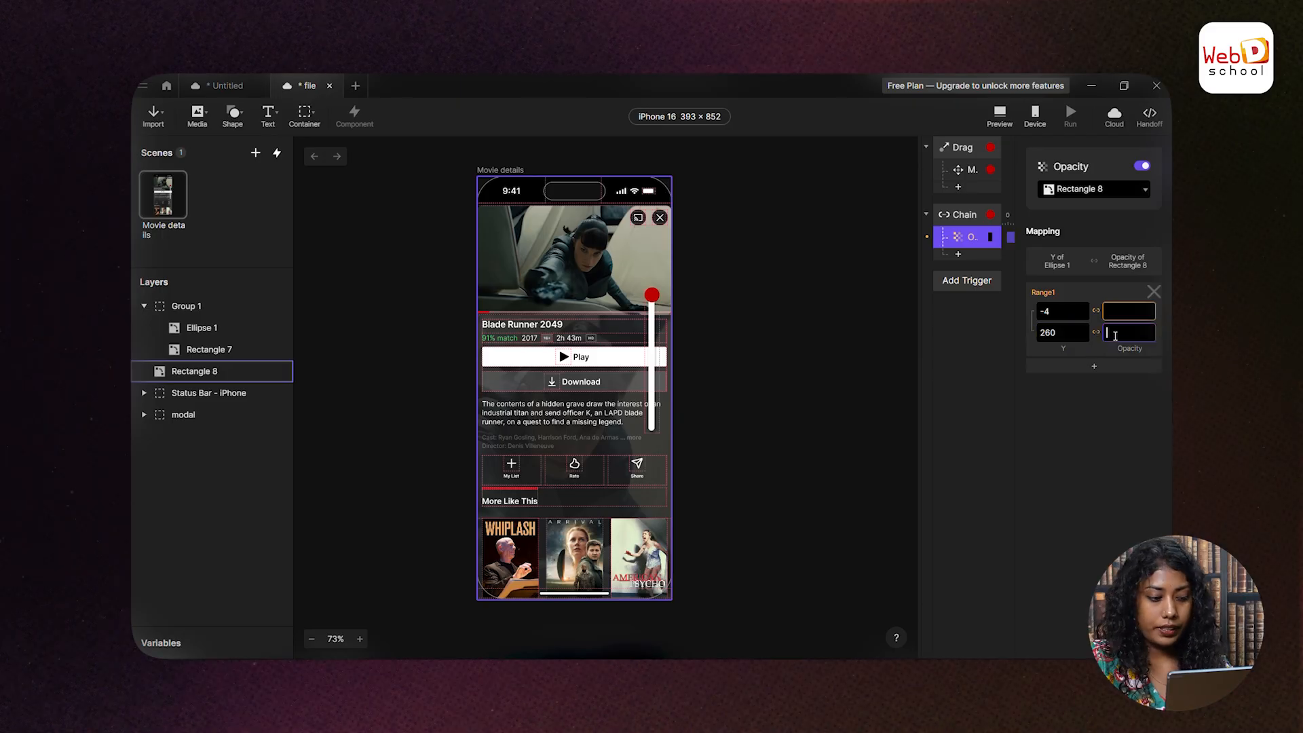
pyautogui.write('100')
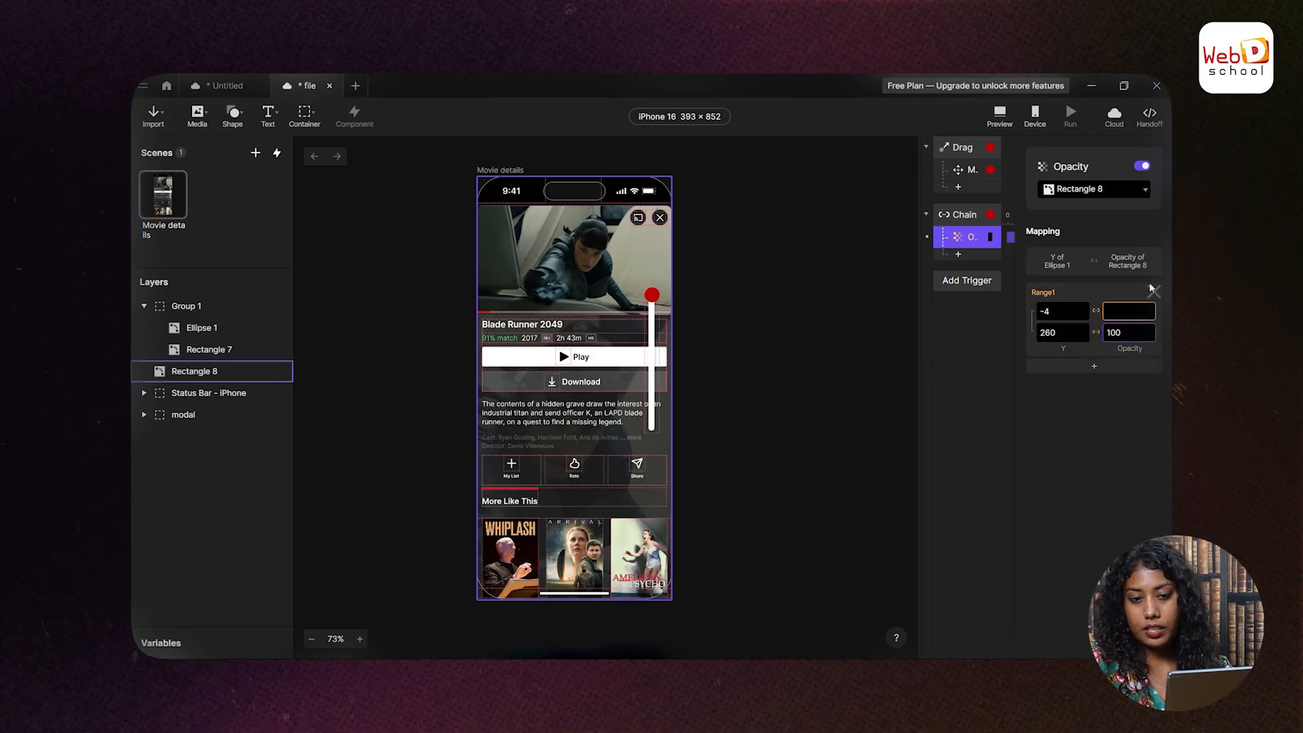
pyautogui.click(1106, 310)
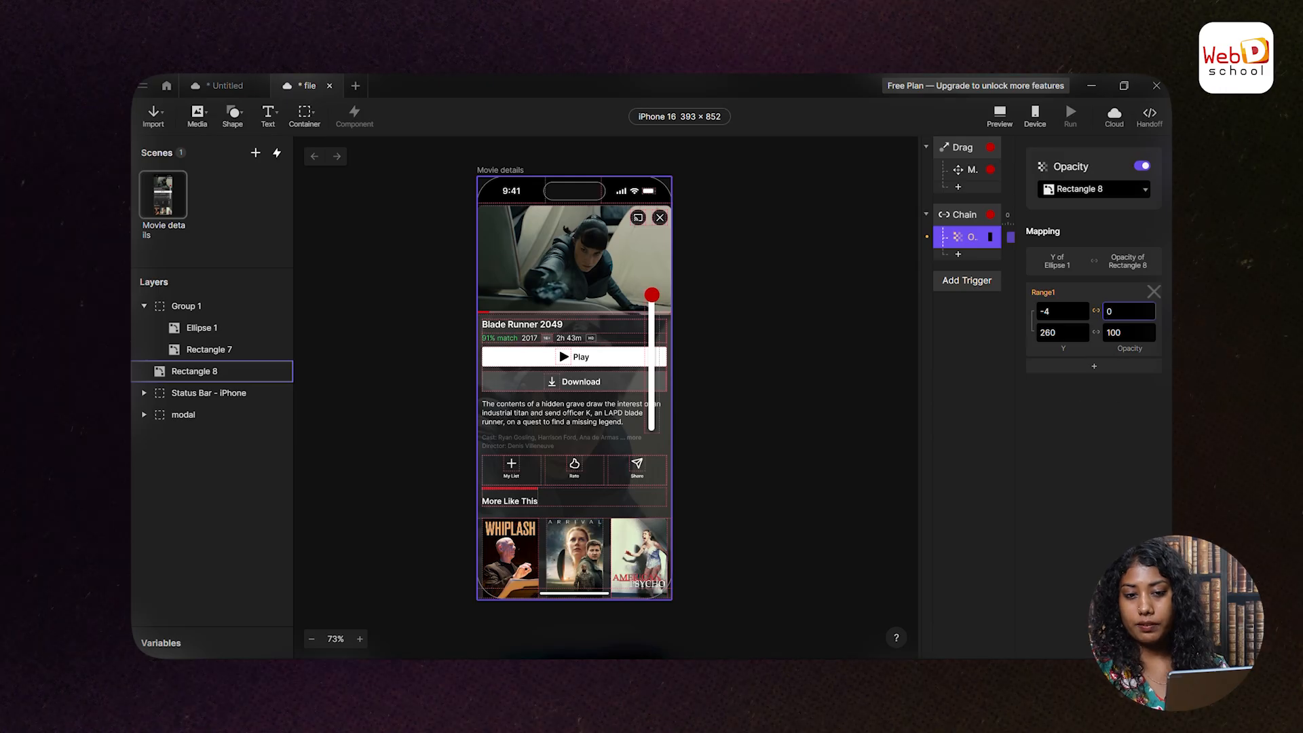
# - Preview the Movie details scene and move the red slider knob down and back up to test the chained overlay dimming
pyautogui.click(1011, 392)
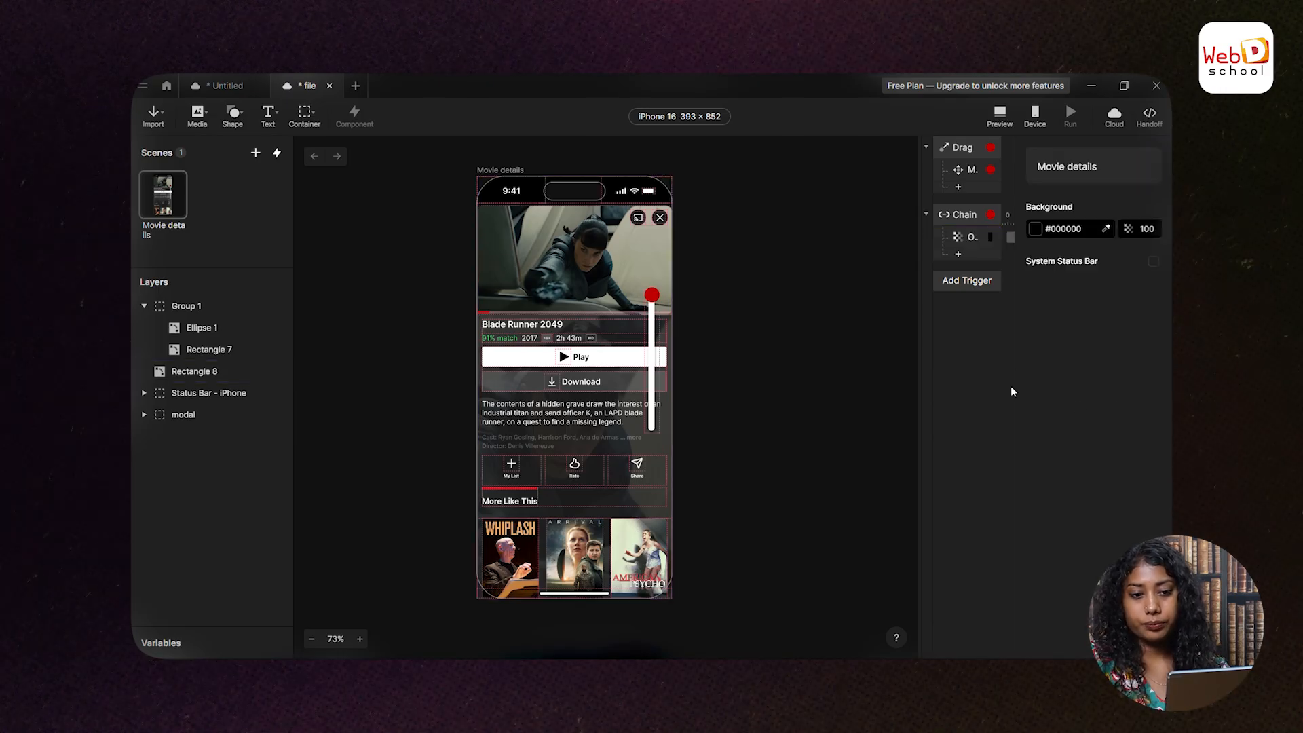
pyautogui.click(999, 116)
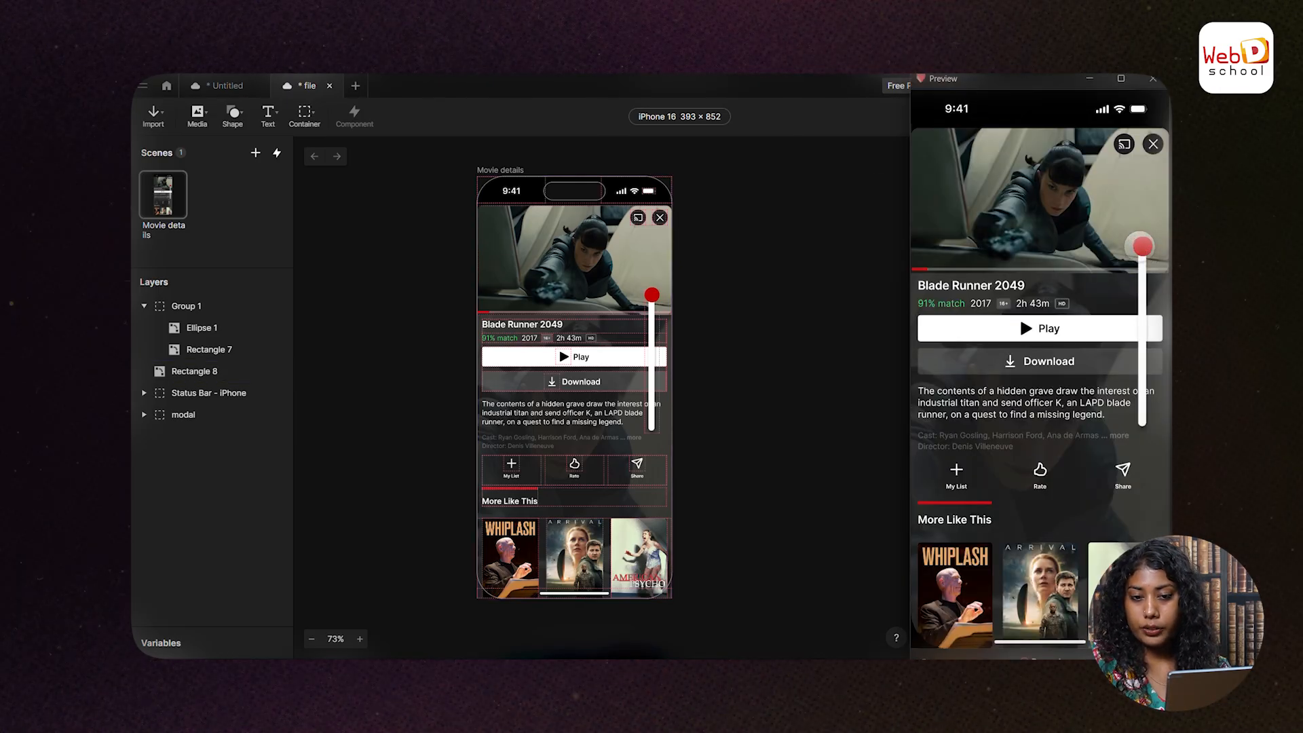
pyautogui.moveTo(1144, 247); pyautogui.dragTo(1154, 424)
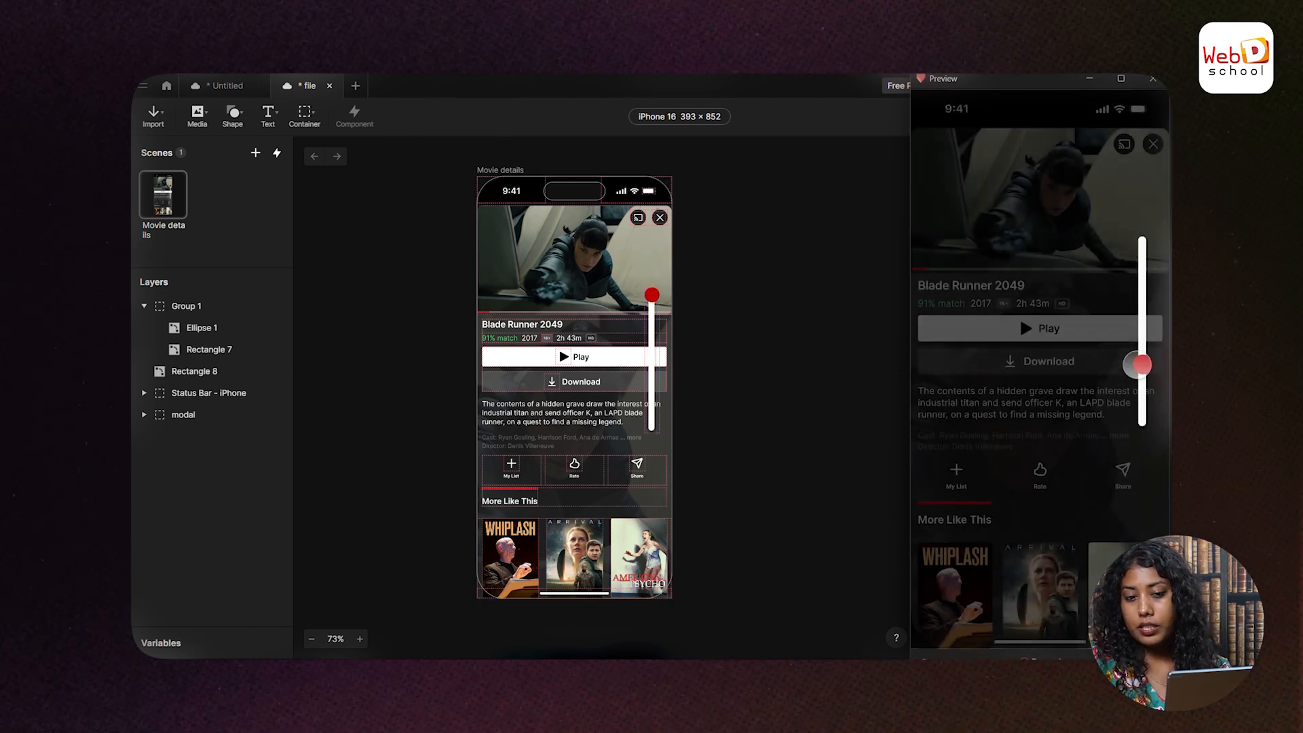
pyautogui.moveTo(1140, 366); pyautogui.dragTo(1137, 324)
pyautogui.moveTo(1130, 280)
pyautogui.mouseDown()
pyautogui.moveTo(1141, 248)
pyautogui.moveTo(1142, 381)
pyautogui.moveTo(1142, 246)
pyautogui.moveTo(1144, 421)
pyautogui.moveTo(1142, 246)
pyautogui.moveTo(1146, 355)
pyautogui.moveTo(1155, 293)
pyautogui.moveTo(1147, 369)
pyautogui.moveTo(1142, 276)
pyautogui.moveTo(1142, 398)
pyautogui.moveTo(1142, 276)
pyautogui.mouseUp()
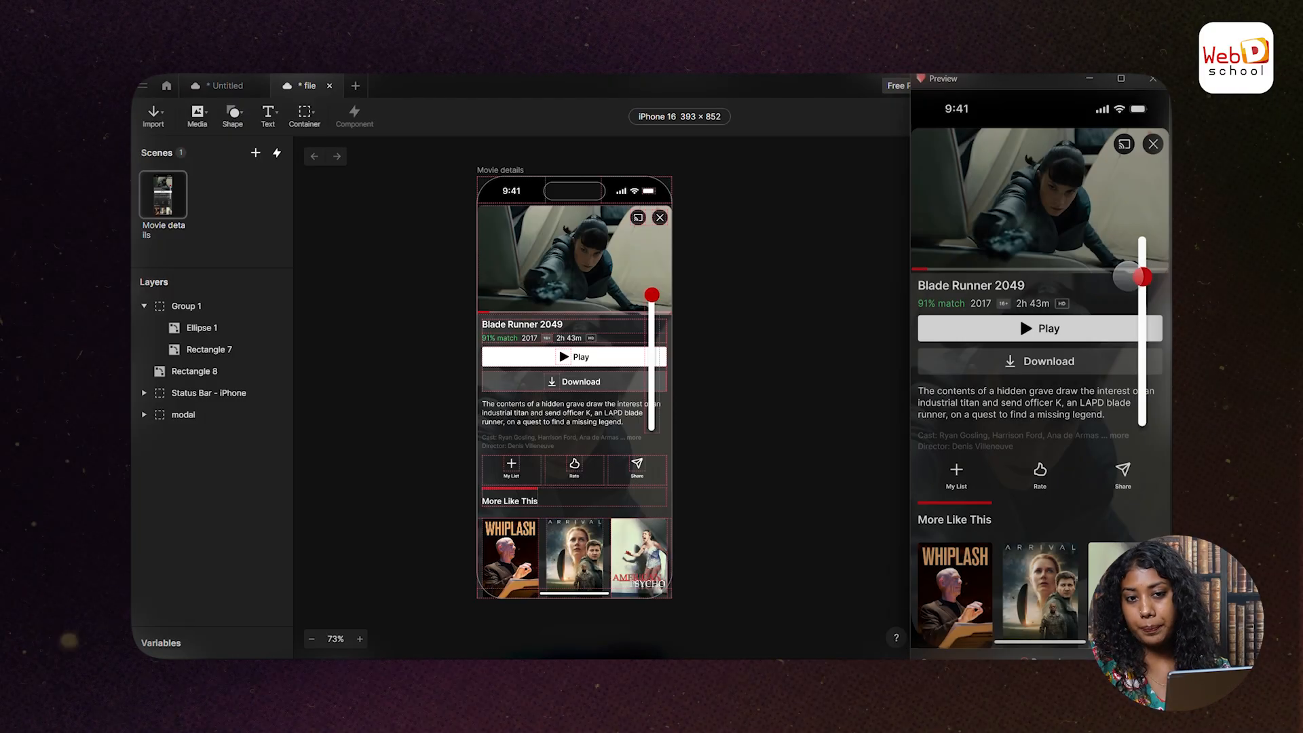
pyautogui.click(595, 264)
pyautogui.scroll(-3, 467, 270)
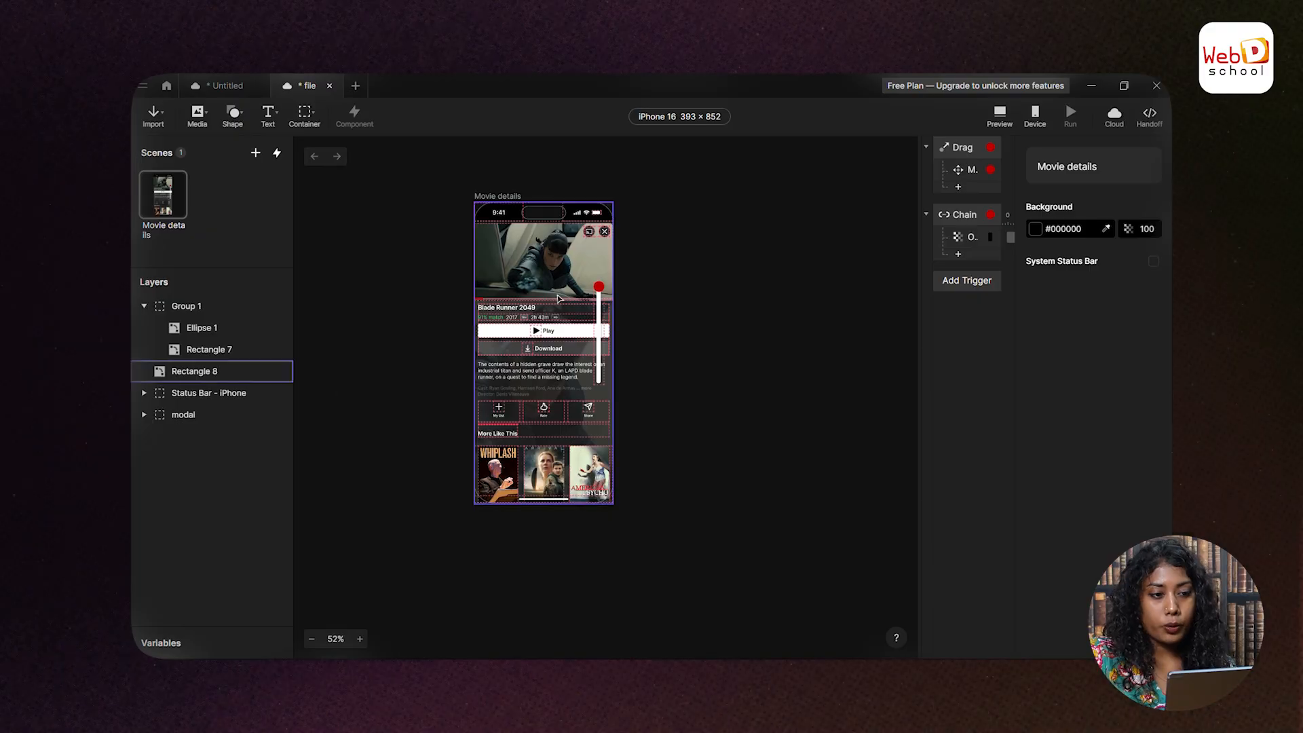
pyautogui.scroll(5, 557, 299)
pyautogui.moveTo(707, 303); pyautogui.dragTo(792, 319)
pyautogui.scroll(-7, 638, 312)
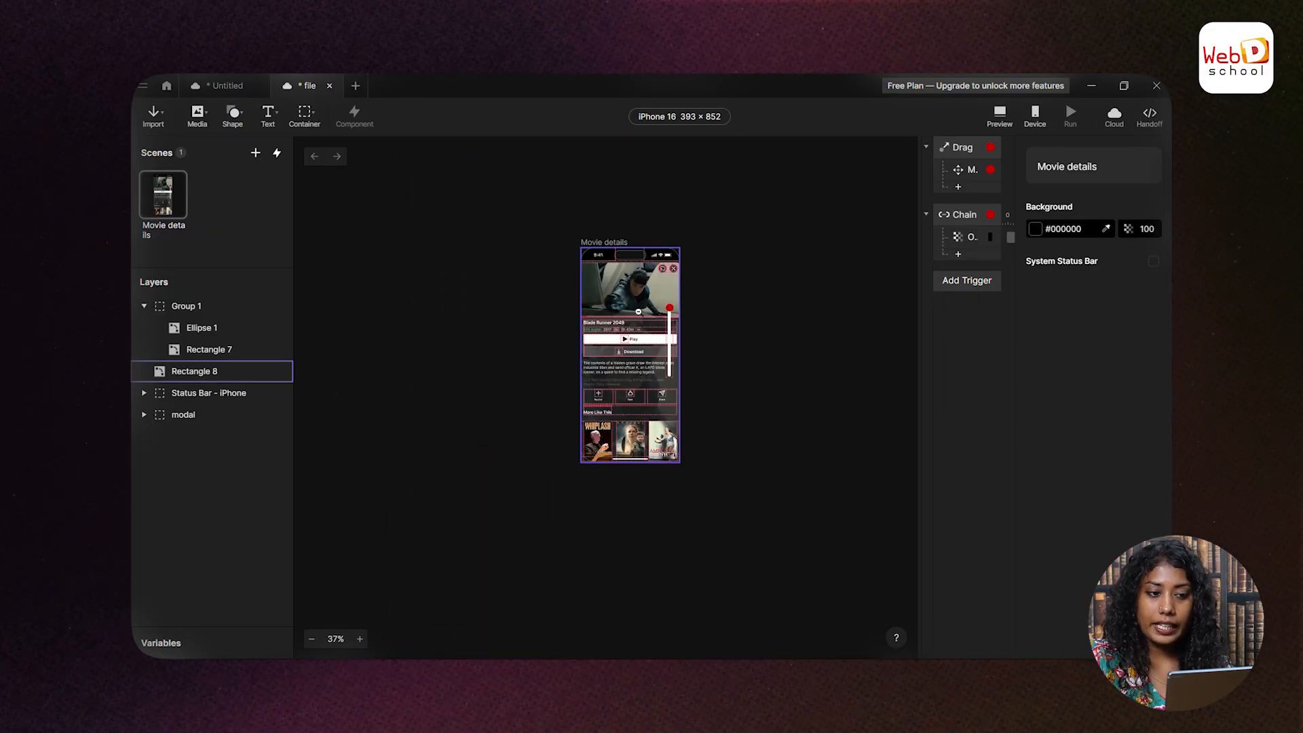
pyautogui.scroll(3, 636, 303)
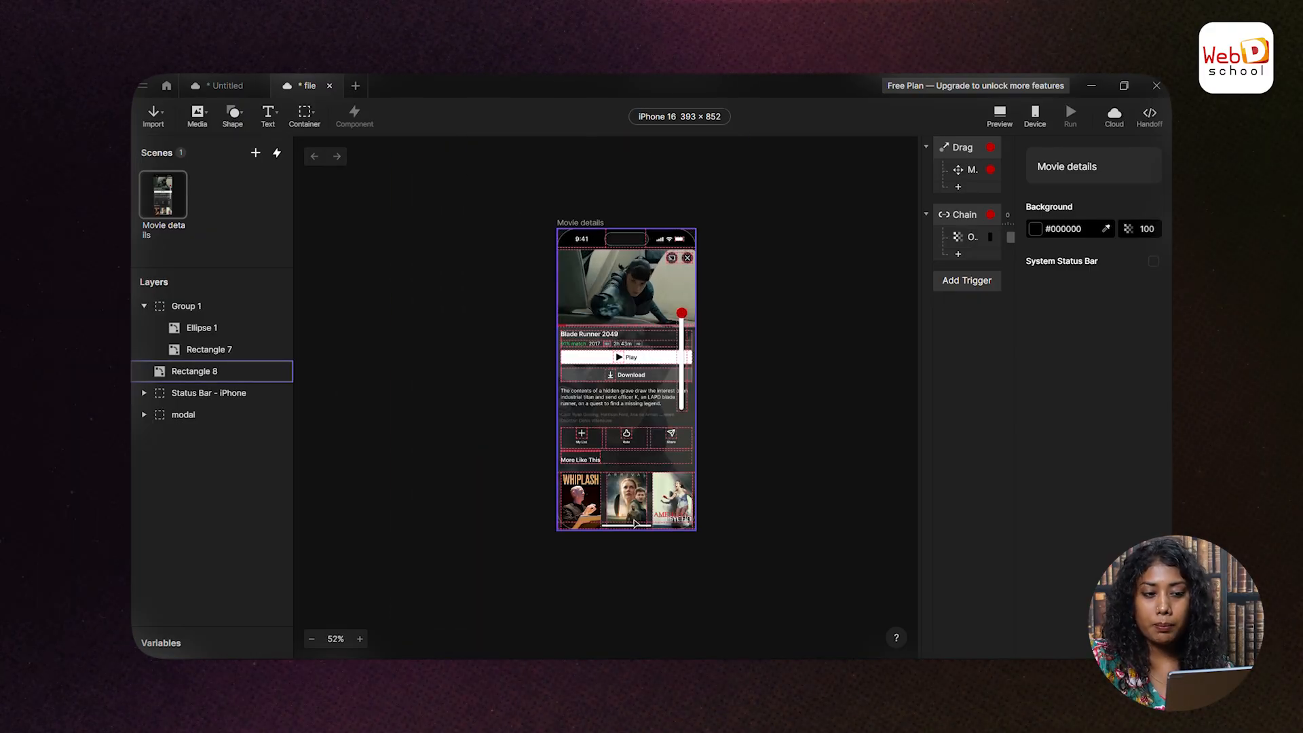